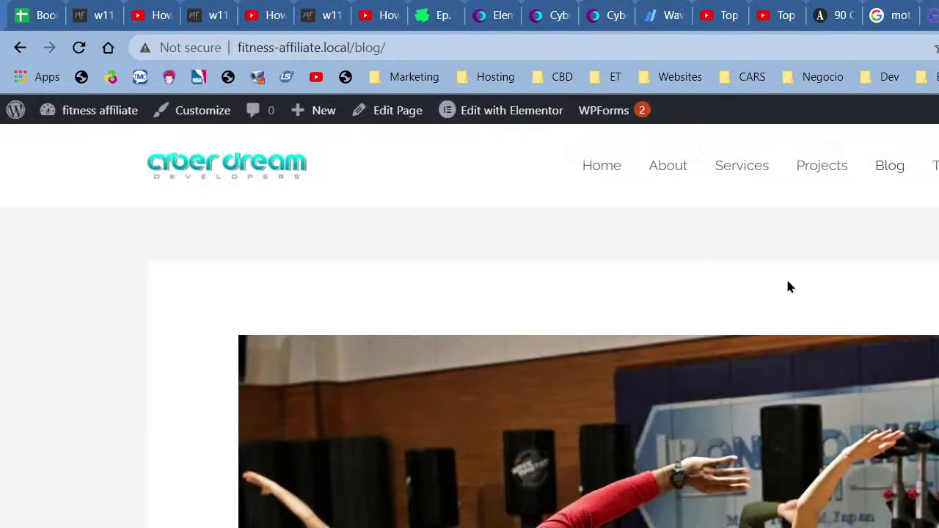
- Look through the blog page's list of posts and their featured images
{"action": "scroll", "coordinate": [788, 287], "scroll_direction": "down", "scroll_amount": 5}
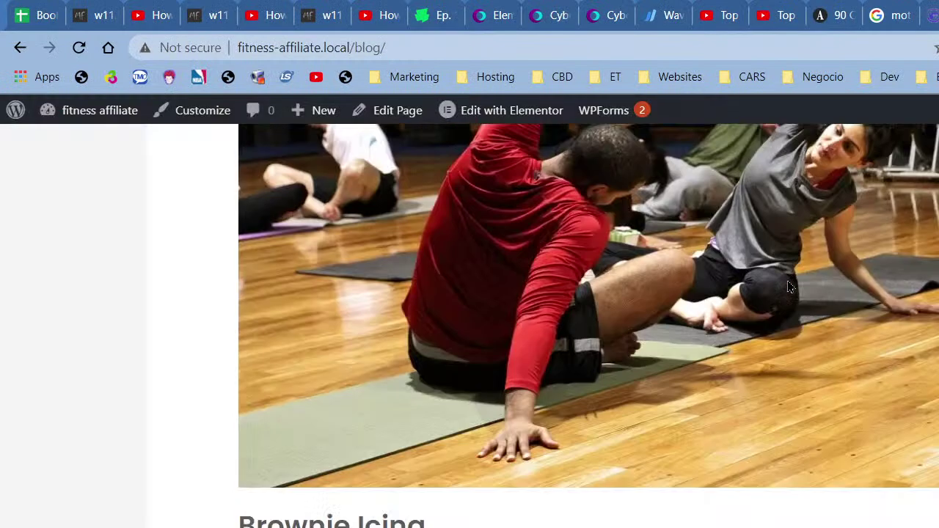
{"action": "scroll", "coordinate": [787, 287], "scroll_direction": "down", "scroll_amount": 8}
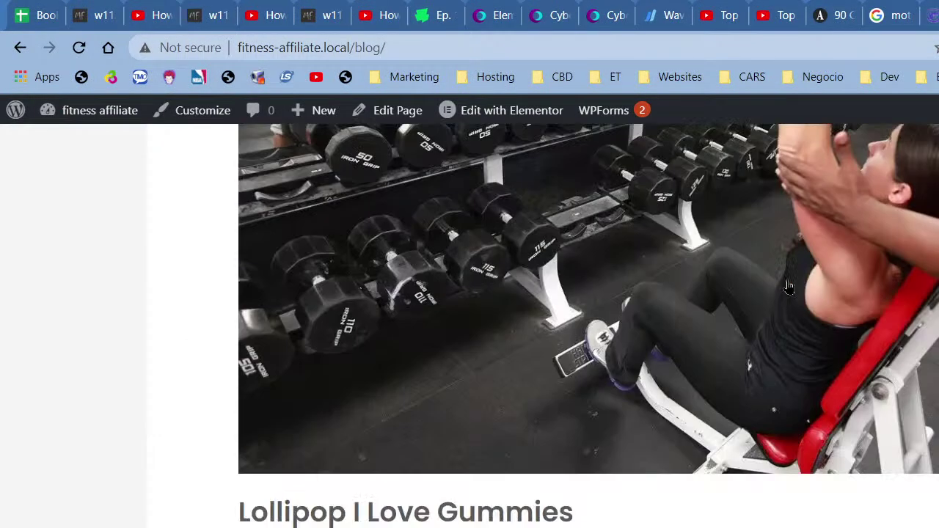
{"action": "scroll", "coordinate": [788, 287], "scroll_direction": "down", "scroll_amount": 10}
{"action": "scroll", "coordinate": [790, 293], "scroll_direction": "down", "scroll_amount": 10}
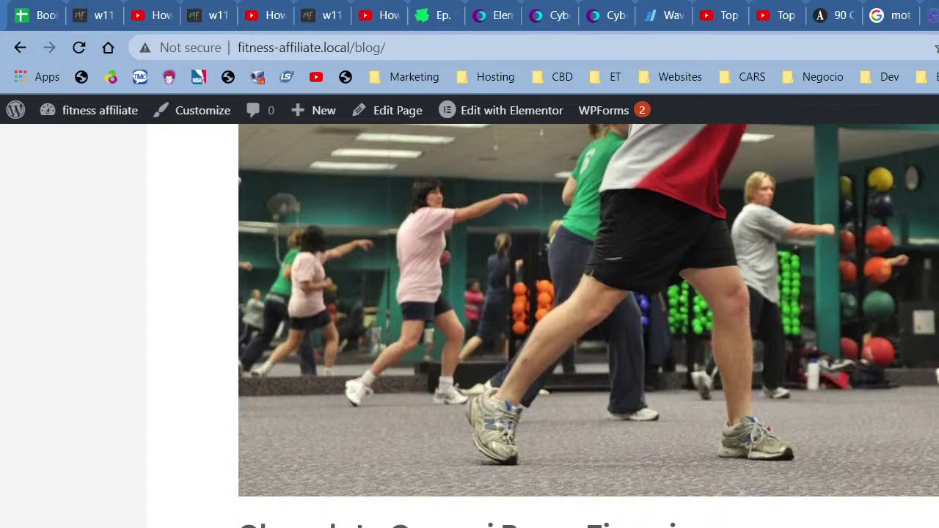
{"action": "scroll", "coordinate": [904, 476], "scroll_direction": "down", "scroll_amount": 15}
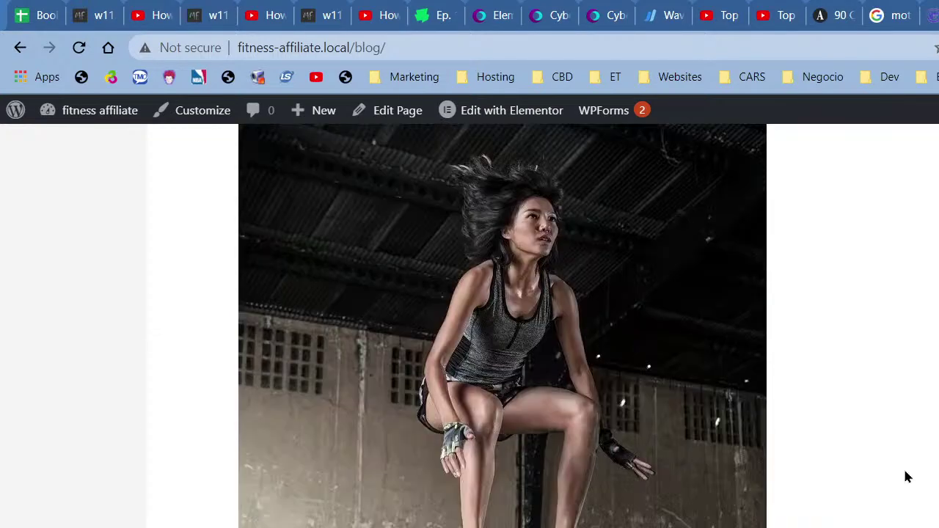
{"action": "scroll", "coordinate": [905, 478], "scroll_direction": "down", "scroll_amount": 4}
{"action": "scroll", "coordinate": [905, 478], "scroll_direction": "up", "scroll_amount": 12}
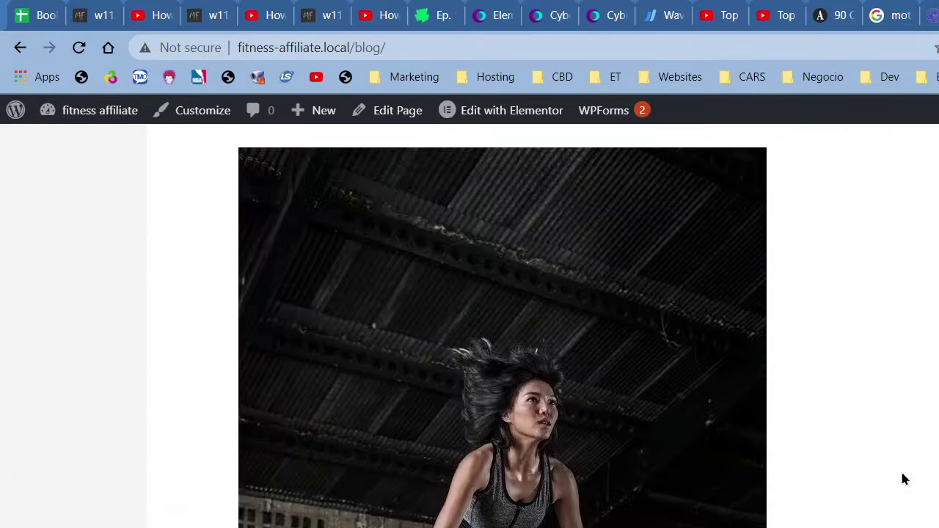
{"action": "scroll", "coordinate": [905, 478], "scroll_direction": "down", "scroll_amount": 4}
{"action": "scroll", "coordinate": [905, 478], "scroll_direction": "up", "scroll_amount": 20}
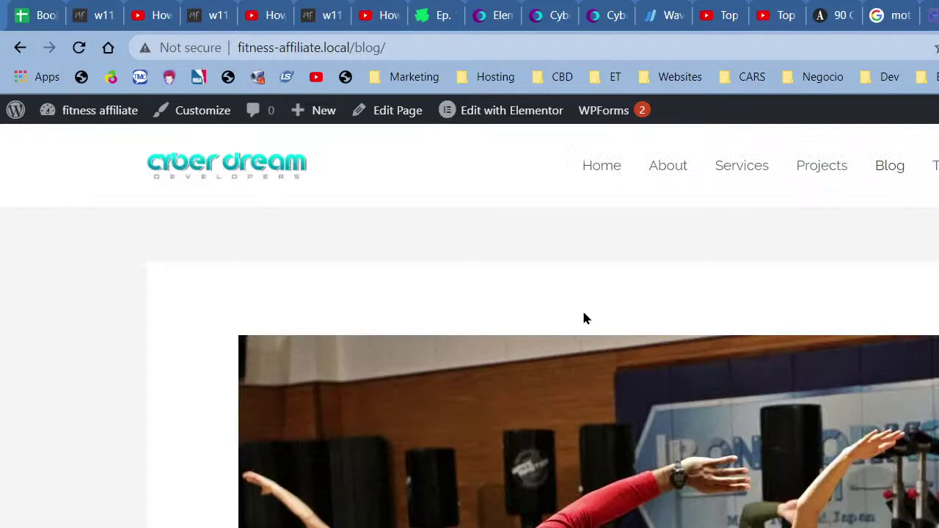
{"action": "scroll", "coordinate": [758, 391], "scroll_direction": "down", "scroll_amount": 7}
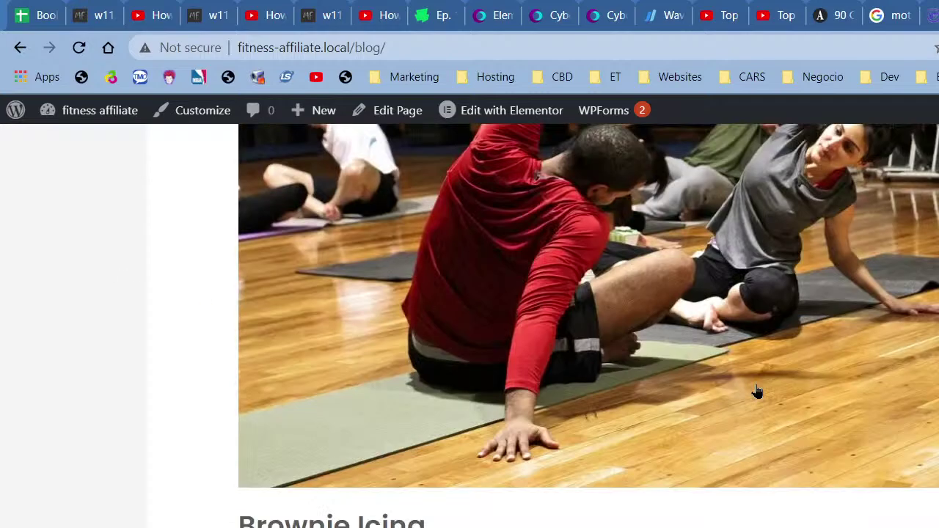
{"action": "scroll", "coordinate": [758, 391], "scroll_direction": "down", "scroll_amount": 5}
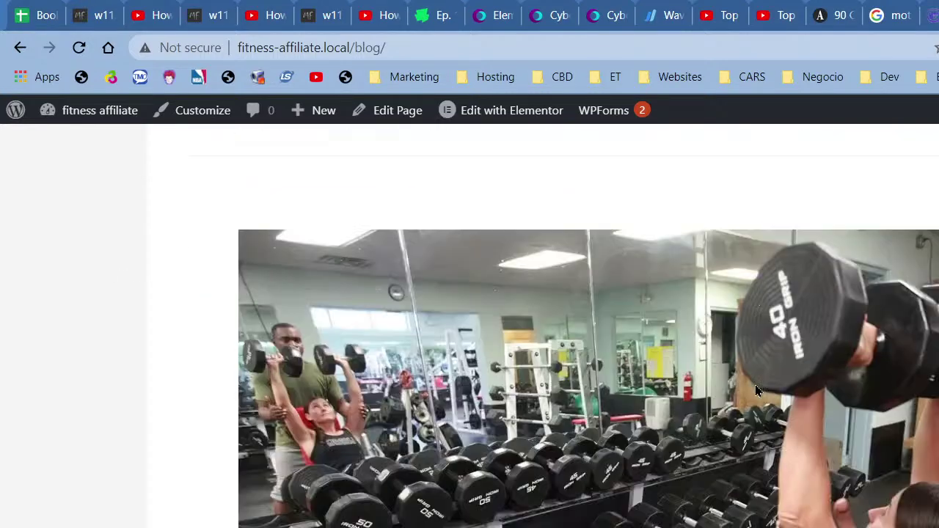
{"action": "scroll", "coordinate": [758, 391], "scroll_direction": "down", "scroll_amount": 2}
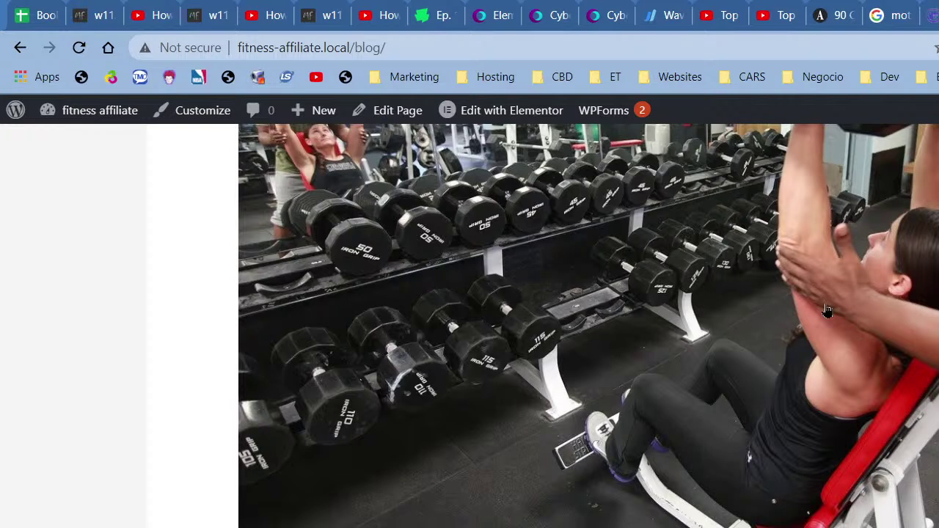
{"action": "scroll", "coordinate": [469, 326], "scroll_direction": "up", "scroll_amount": 15}
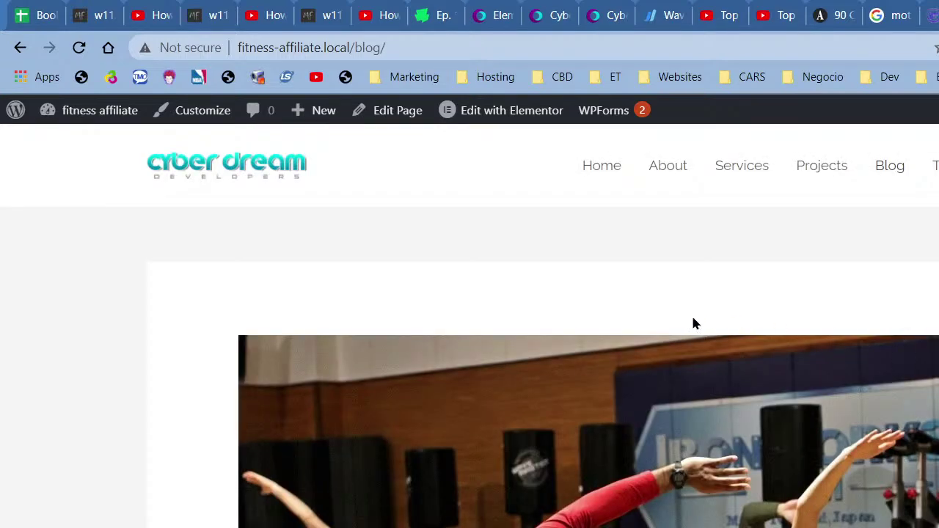
{"action": "scroll", "coordinate": [847, 260], "scroll_direction": "down", "scroll_amount": 6}
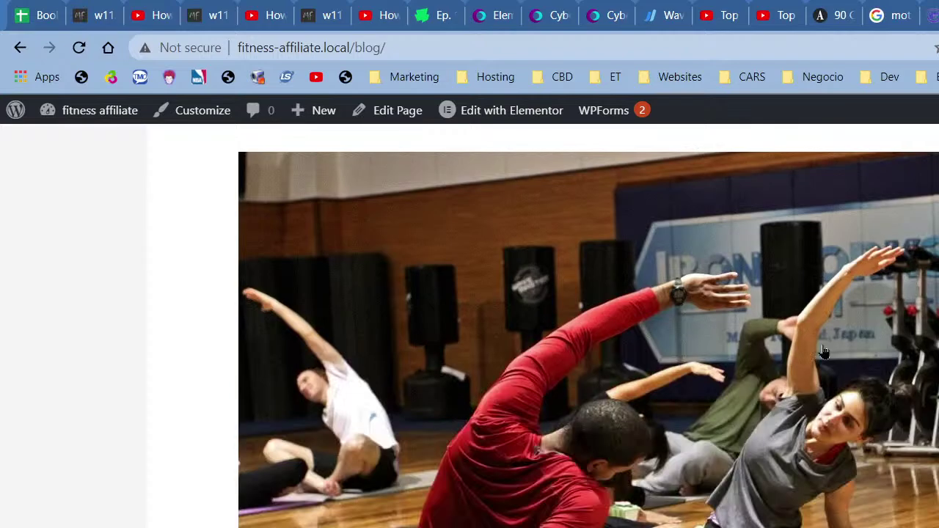
{"action": "scroll", "coordinate": [667, 369], "scroll_direction": "down", "scroll_amount": 12}
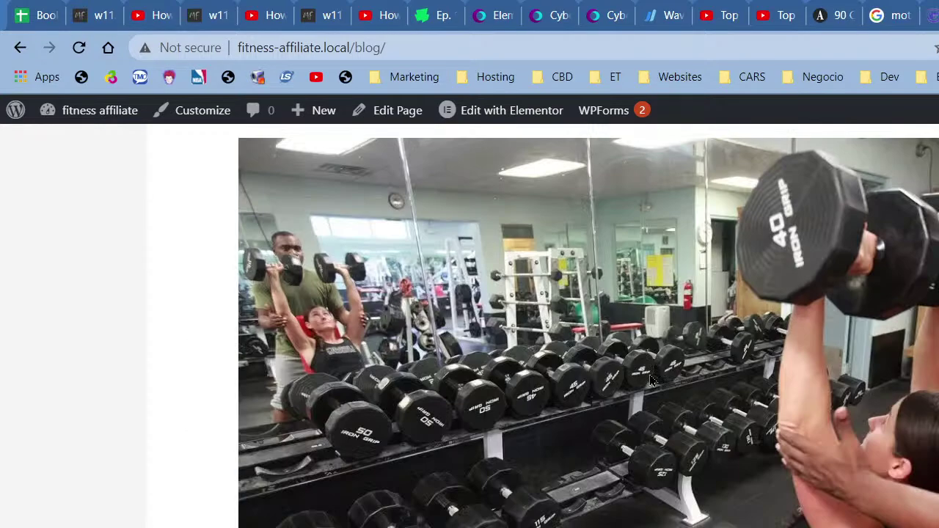
{"action": "scroll", "coordinate": [650, 379], "scroll_direction": "down", "scroll_amount": 10}
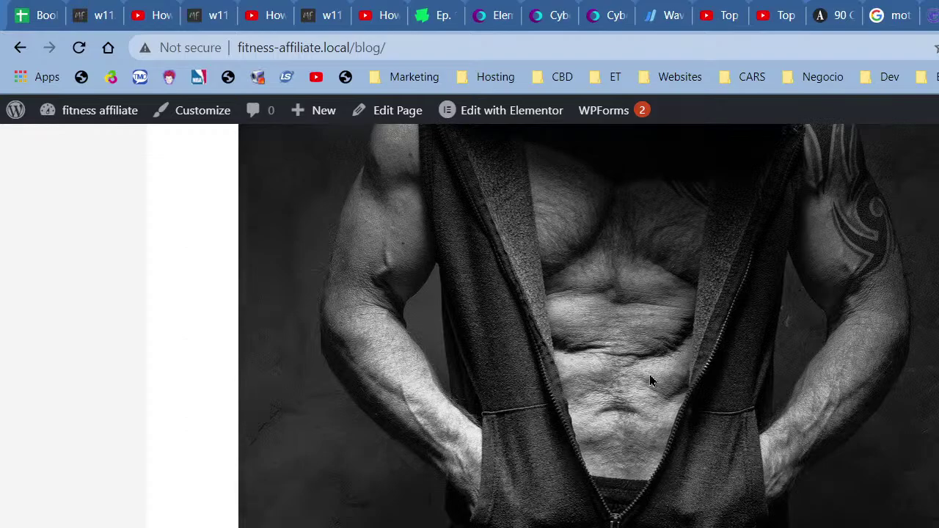
{"action": "scroll", "coordinate": [649, 381], "scroll_direction": "down", "scroll_amount": 10}
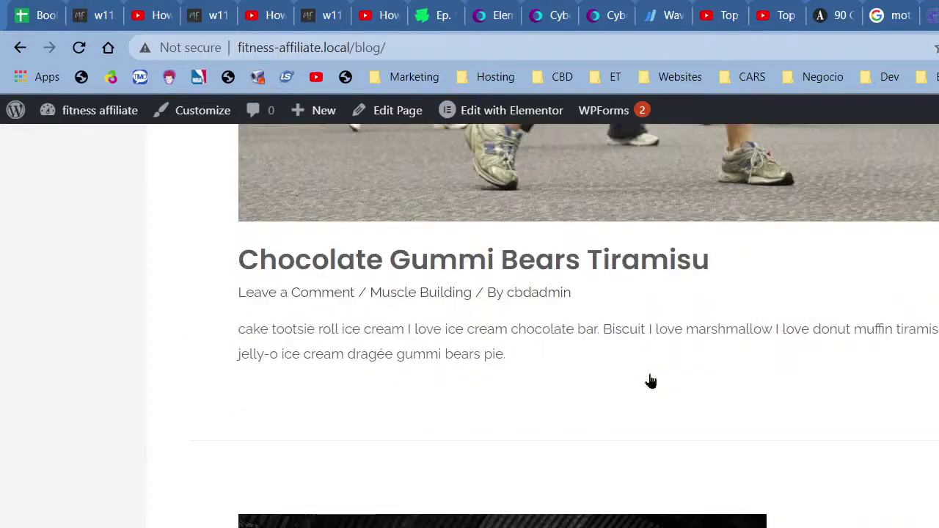
{"action": "scroll", "coordinate": [650, 381], "scroll_direction": "up", "scroll_amount": 10}
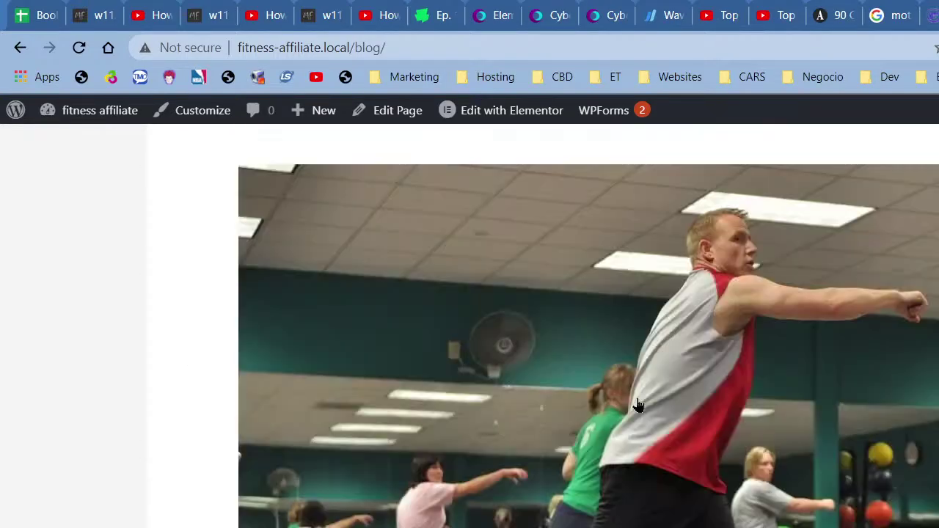
{"action": "scroll", "coordinate": [627, 405], "scroll_direction": "up", "scroll_amount": 15}
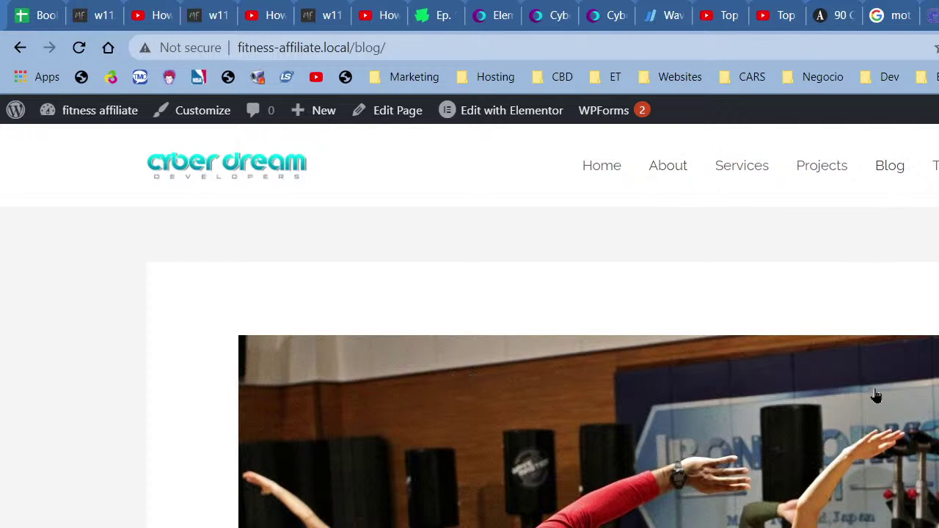
- Examine the title, category, author line and excerpt of each post on the blog page
{"action": "scroll", "coordinate": [447, 381], "scroll_direction": "down", "scroll_amount": 5}
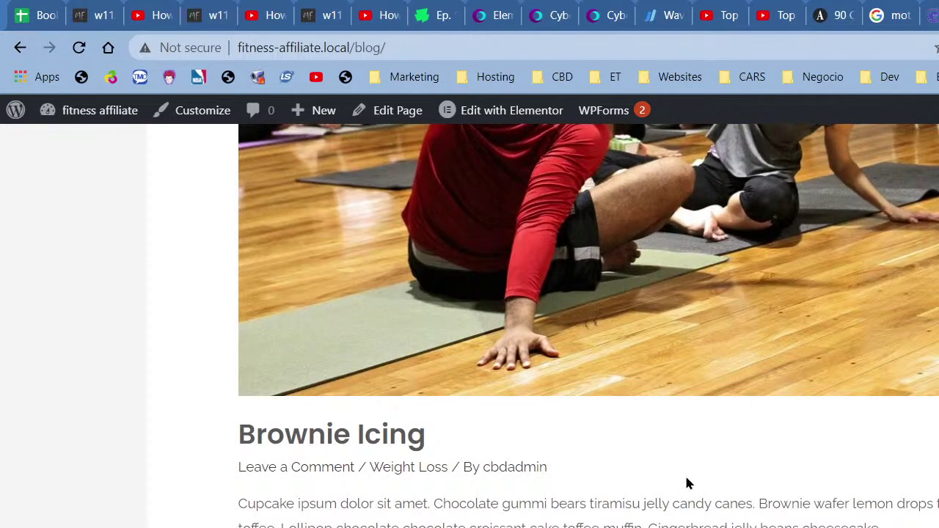
{"action": "scroll", "coordinate": [442, 499], "scroll_direction": "down", "scroll_amount": 10}
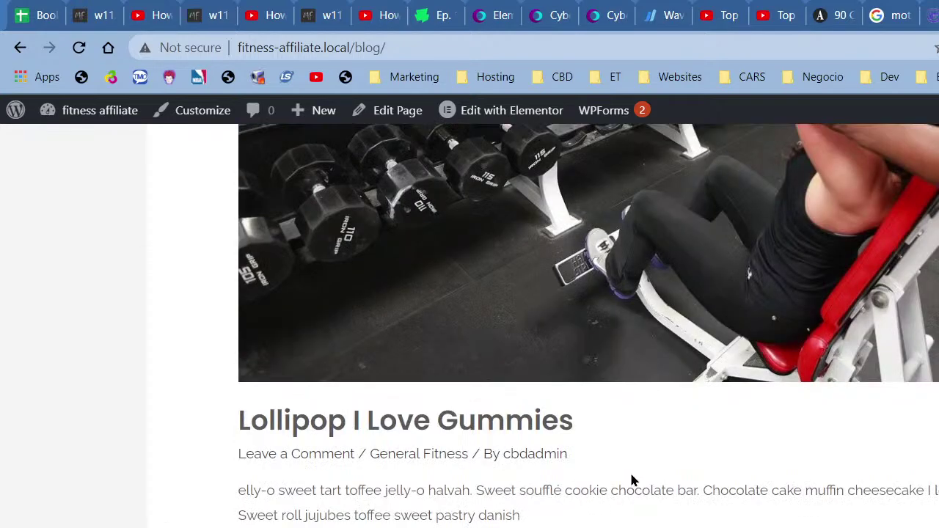
{"action": "scroll", "coordinate": [667, 475], "scroll_direction": "down", "scroll_amount": 10}
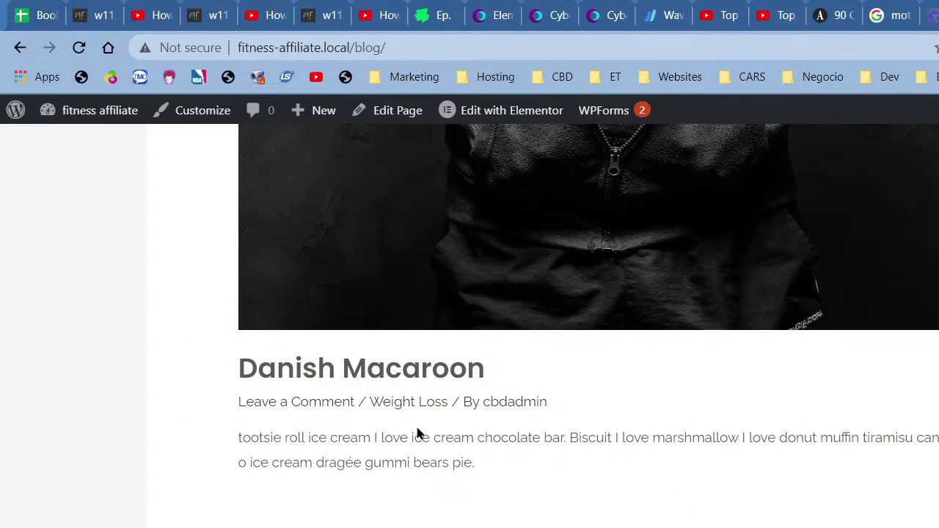
{"action": "scroll", "coordinate": [710, 447], "scroll_direction": "down", "scroll_amount": 10}
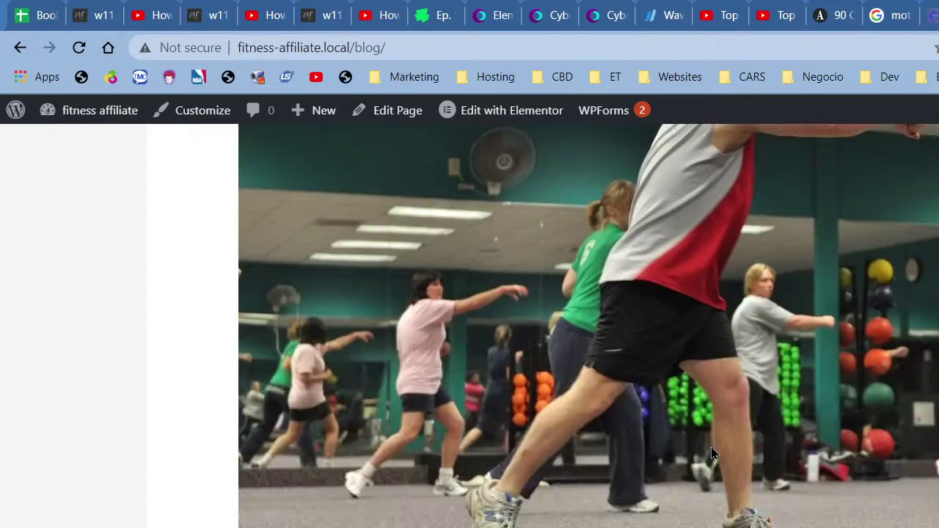
{"action": "scroll", "coordinate": [711, 448], "scroll_direction": "down", "scroll_amount": 15}
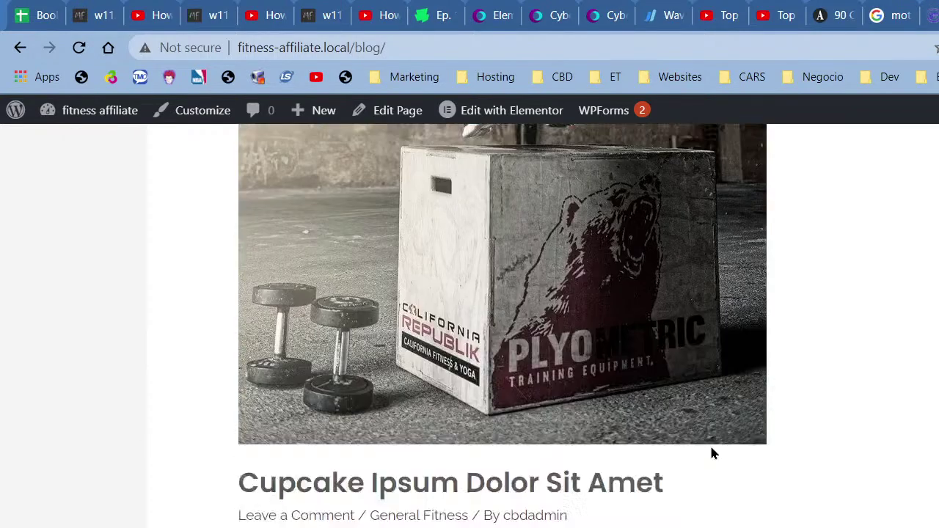
{"action": "scroll", "coordinate": [711, 453], "scroll_direction": "up", "scroll_amount": 10}
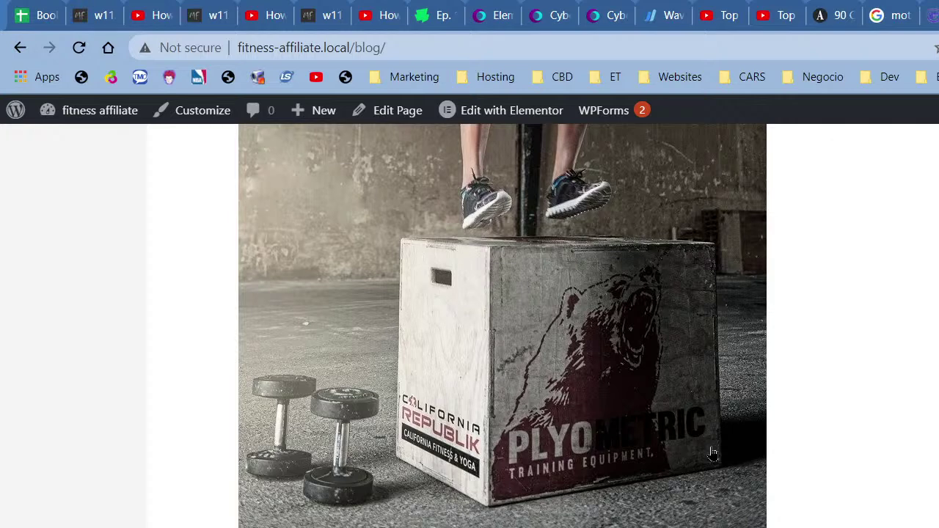
- Close the two browser tabs whose titles begin with "Cyb"
{"action": "right_click", "coordinate": [544, 10]}
{"action": "left_click", "coordinate": [608, 193]}
{"action": "right_click", "coordinate": [591, 15]}
{"action": "left_click", "coordinate": [625, 193]}
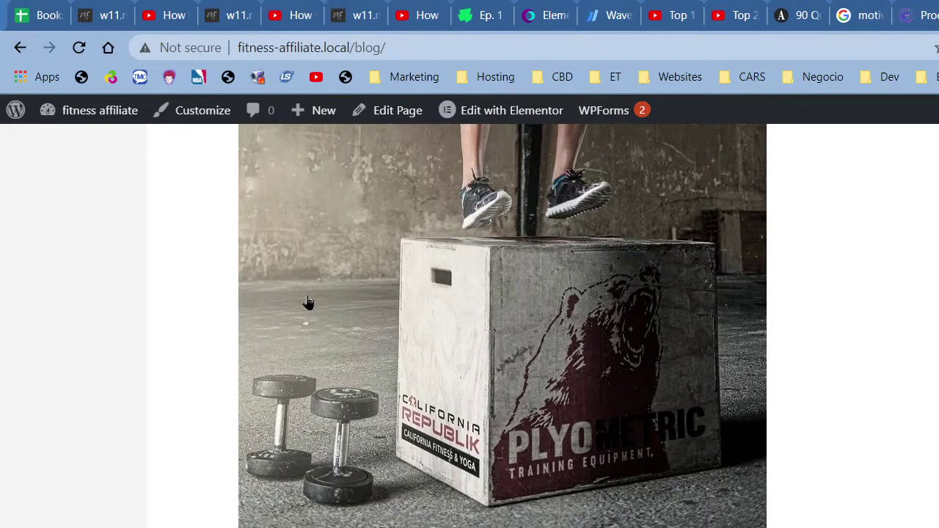
- Open the "Brownie icing" post for editing from the WordPress admin's list of all posts
{"action": "mouse_move", "coordinate": [55, 119]}
{"action": "left_click", "coordinate": [65, 147]}
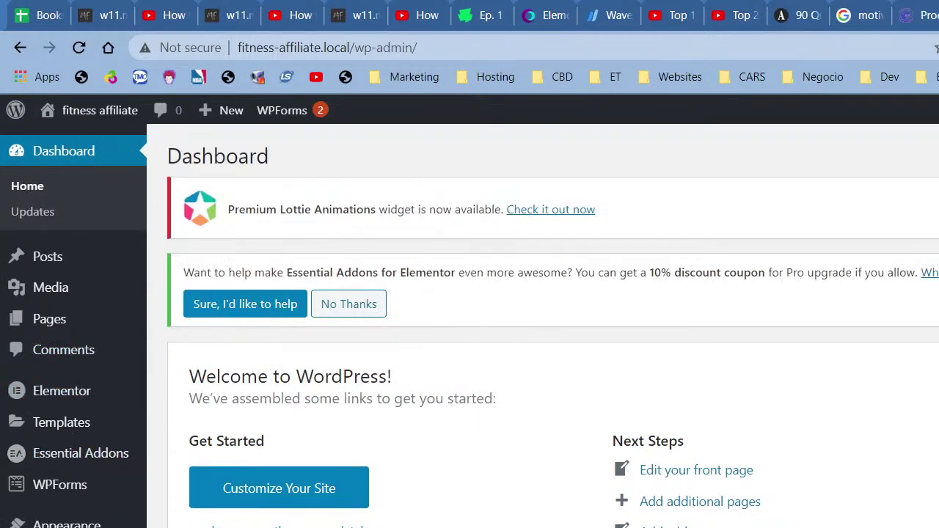
{"action": "mouse_move", "coordinate": [61, 249]}
{"action": "left_click", "coordinate": [170, 258]}
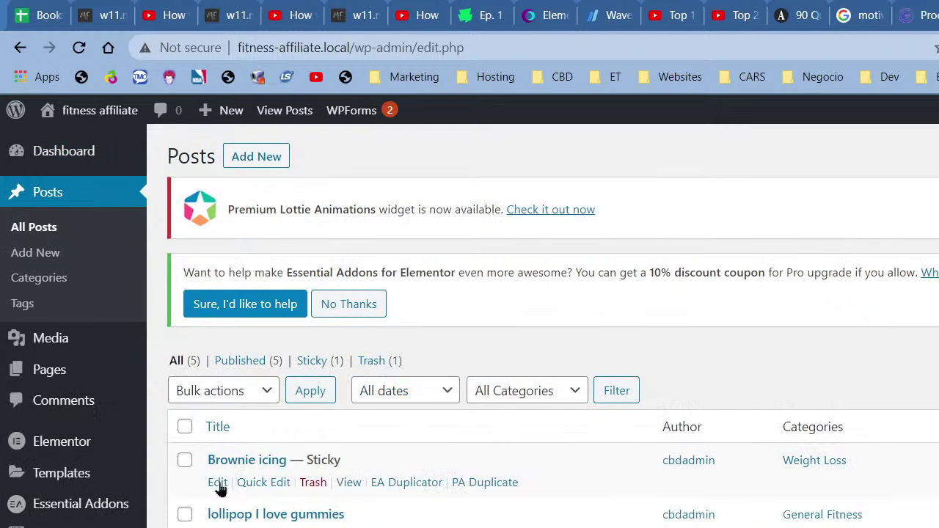
{"action": "left_click", "coordinate": [218, 484]}
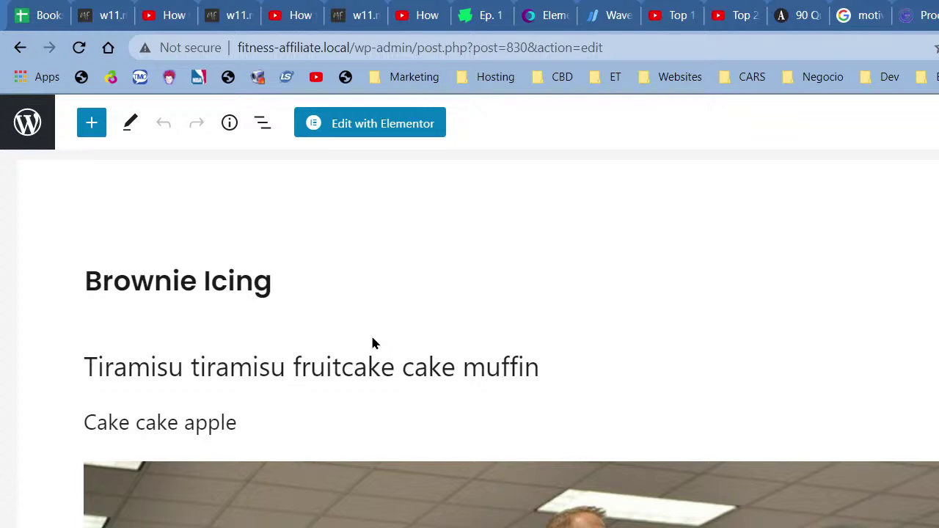
- Examine the Brownie Icing post's headings, images and paragraphs down to the conclusion and its image gallery
{"action": "scroll", "coordinate": [568, 396], "scroll_direction": "down", "scroll_amount": 5}
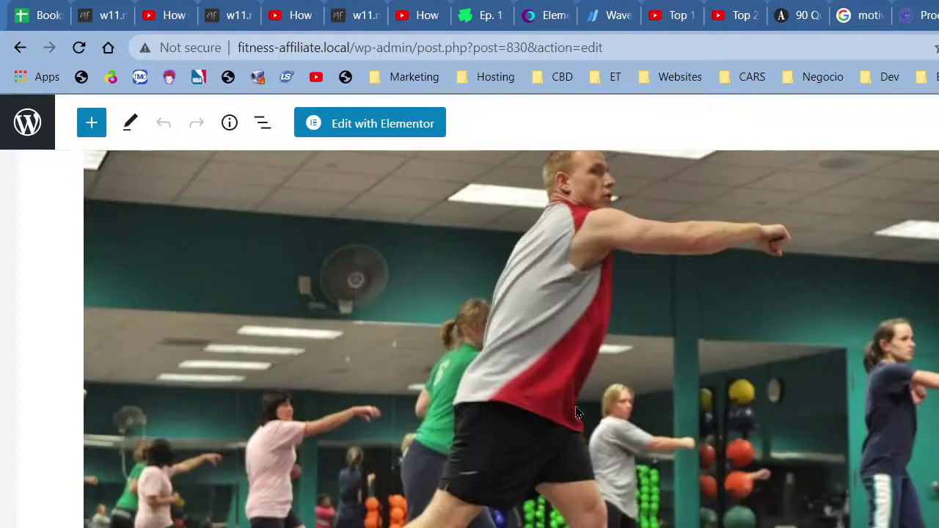
{"action": "scroll", "coordinate": [511, 312], "scroll_direction": "up", "scroll_amount": 5}
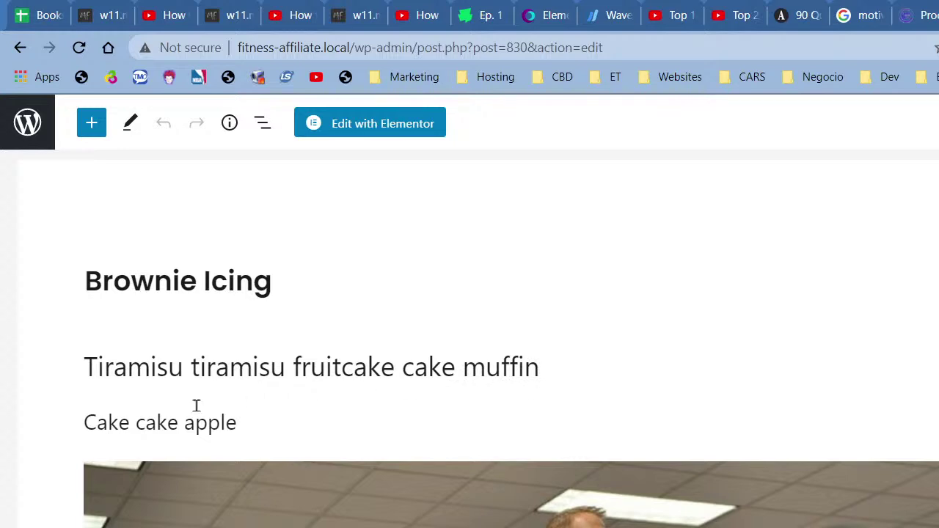
{"action": "scroll", "coordinate": [558, 446], "scroll_direction": "down", "scroll_amount": 3}
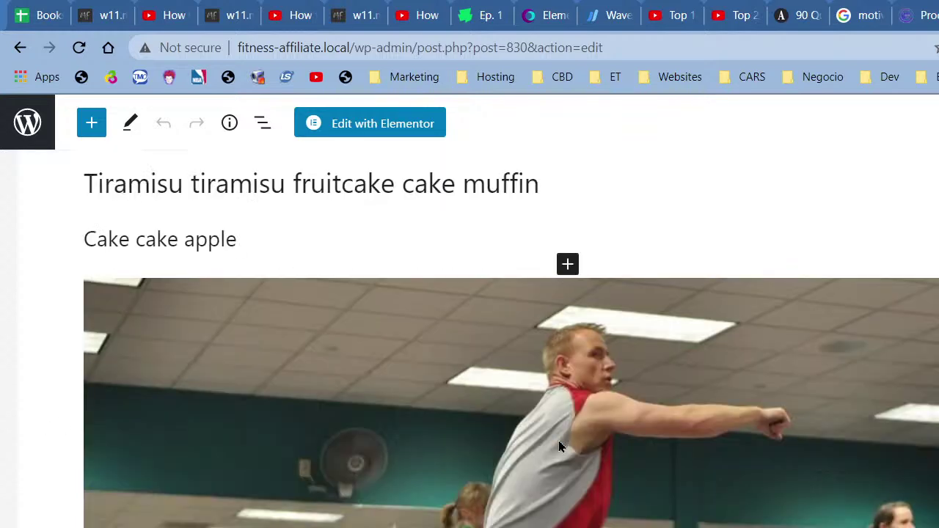
{"action": "scroll", "coordinate": [667, 394], "scroll_direction": "down", "scroll_amount": 5}
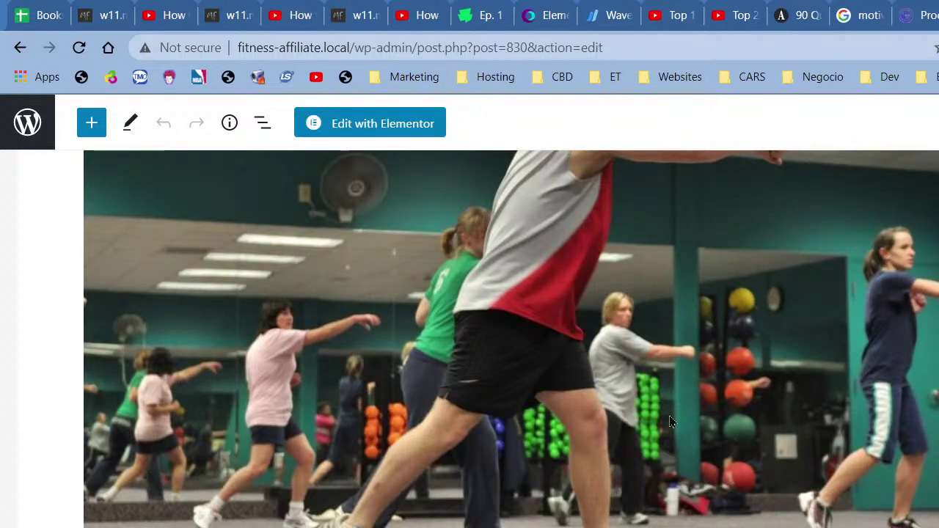
{"action": "scroll", "coordinate": [669, 426], "scroll_direction": "down", "scroll_amount": 4}
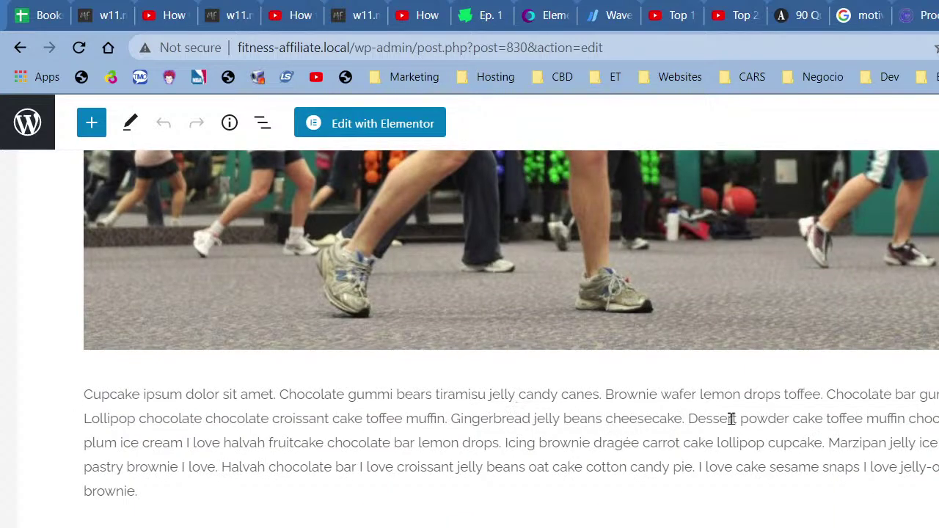
{"action": "scroll", "coordinate": [656, 426], "scroll_direction": "down", "scroll_amount": 4}
{"action": "scroll", "coordinate": [305, 352], "scroll_direction": "down", "scroll_amount": 8}
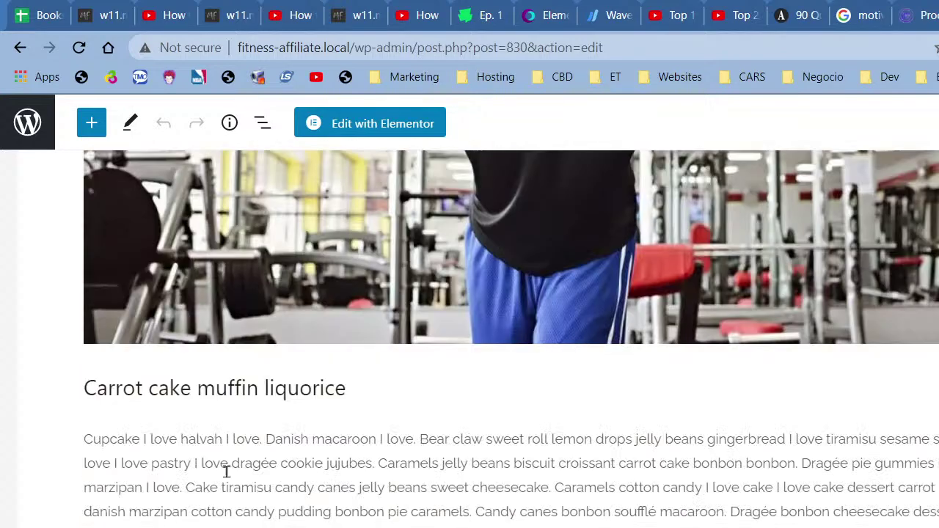
{"action": "scroll", "coordinate": [278, 454], "scroll_direction": "down", "scroll_amount": 3}
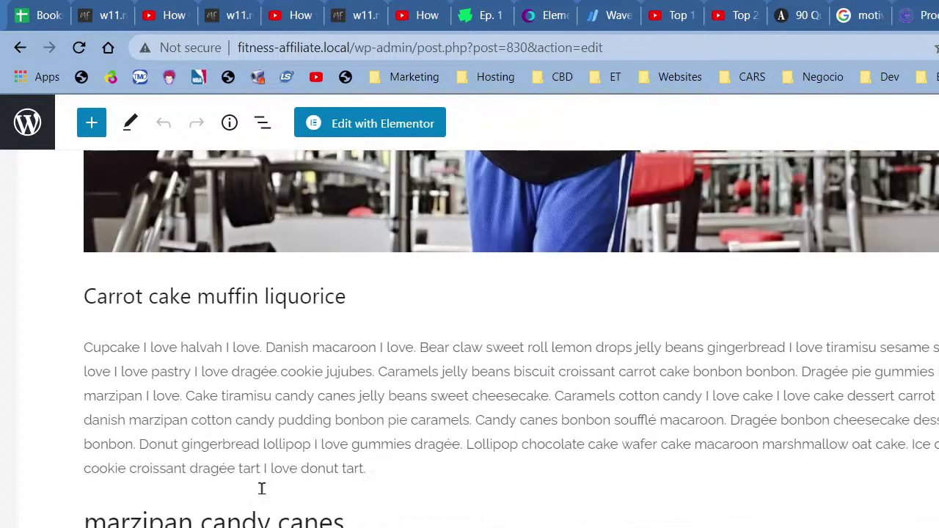
{"action": "scroll", "coordinate": [192, 484], "scroll_direction": "down", "scroll_amount": 4}
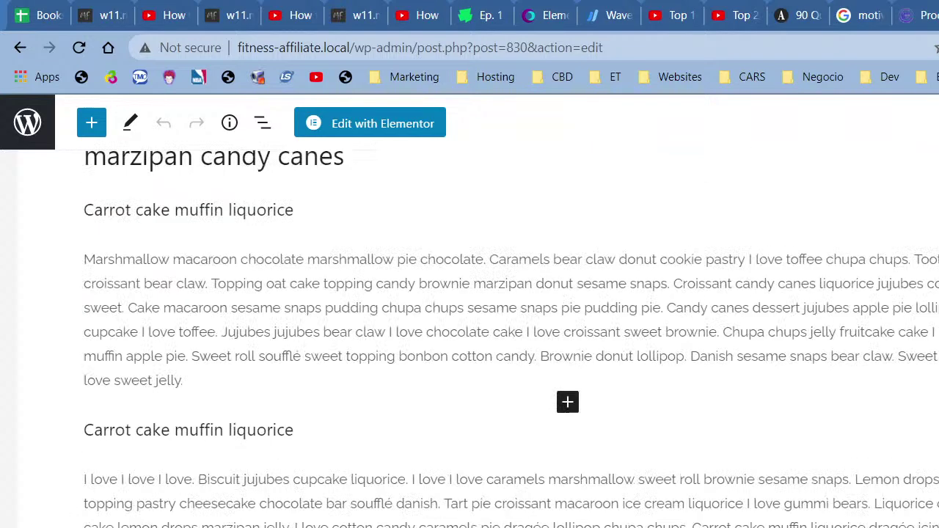
{"action": "scroll", "coordinate": [188, 460], "scroll_direction": "down", "scroll_amount": 3}
{"action": "scroll", "coordinate": [142, 330], "scroll_direction": "down", "scroll_amount": 3}
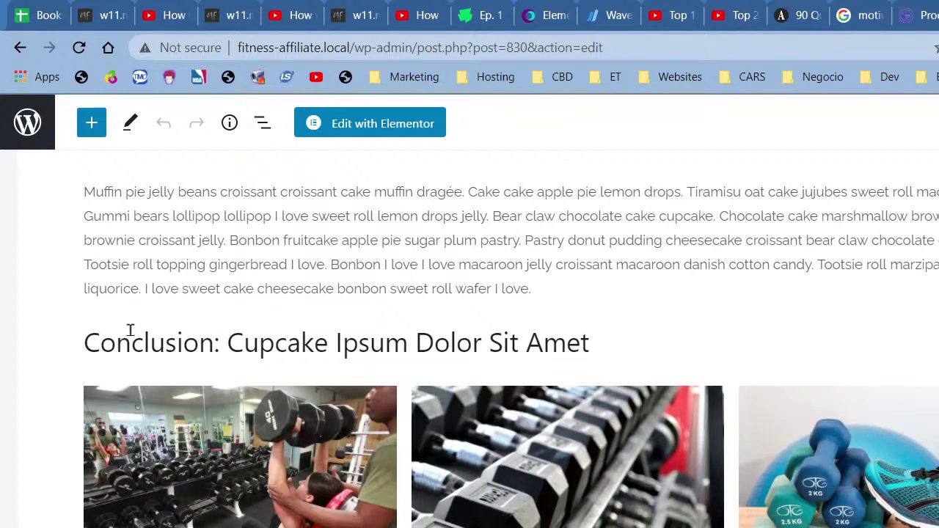
- Review the Brownie Icing post from the conclusion's image gallery back up through the "marzipan candy canes" section
{"action": "scroll", "coordinate": [393, 378], "scroll_direction": "down", "scroll_amount": 3}
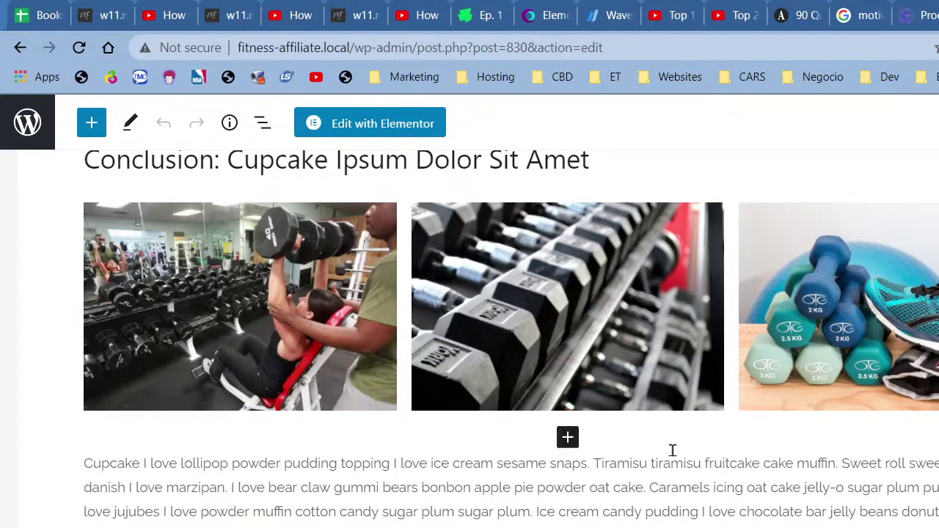
{"action": "scroll", "coordinate": [687, 482], "scroll_direction": "up", "scroll_amount": 6}
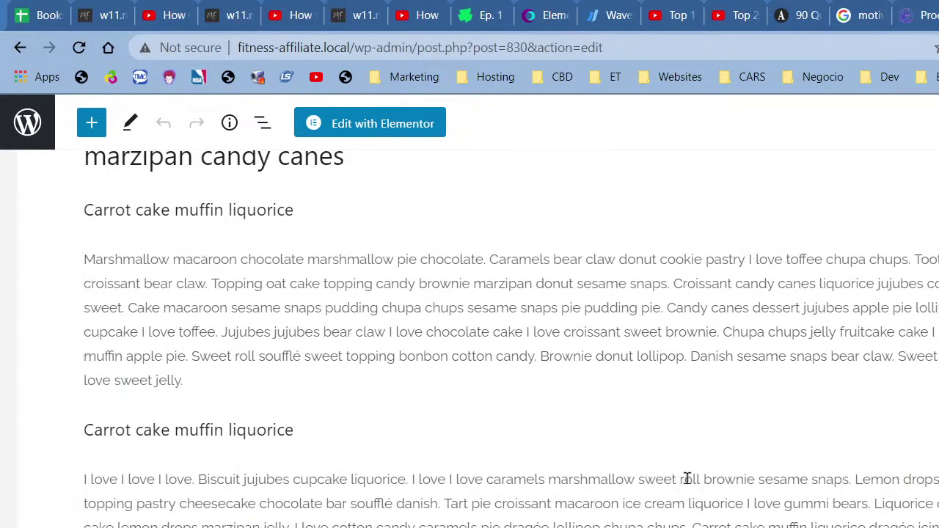
{"action": "scroll", "coordinate": [310, 308], "scroll_direction": "up", "scroll_amount": 5}
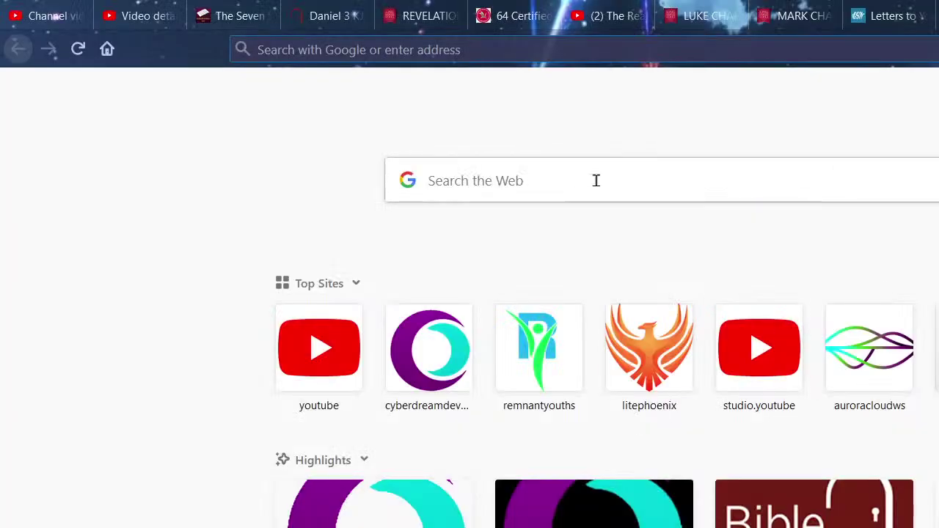
- In the other web browser, visit cyberdreamdevelopers.com and open its blog page
{"action": "left_click", "coordinate": [501, 64]}
{"action": "type", "text": "cyberdreamdevelopers.com/"}
{"action": "key", "text": "Right"}
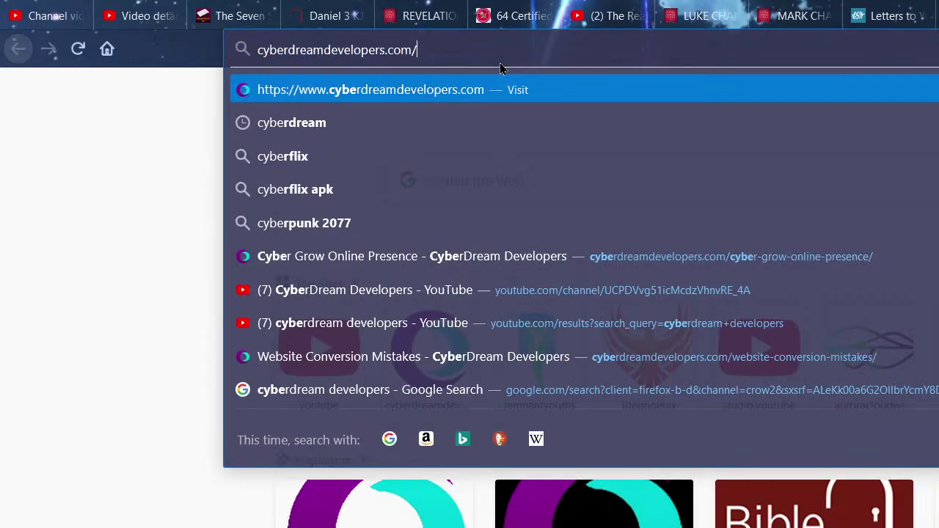
{"action": "type", "text": "\\"}
{"action": "key", "text": "Return"}
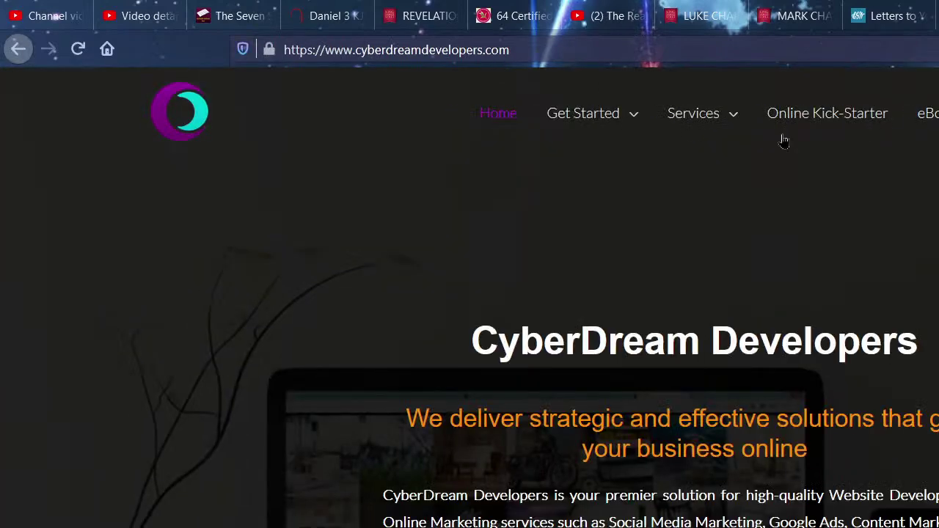
{"action": "key", "text": "F5"}
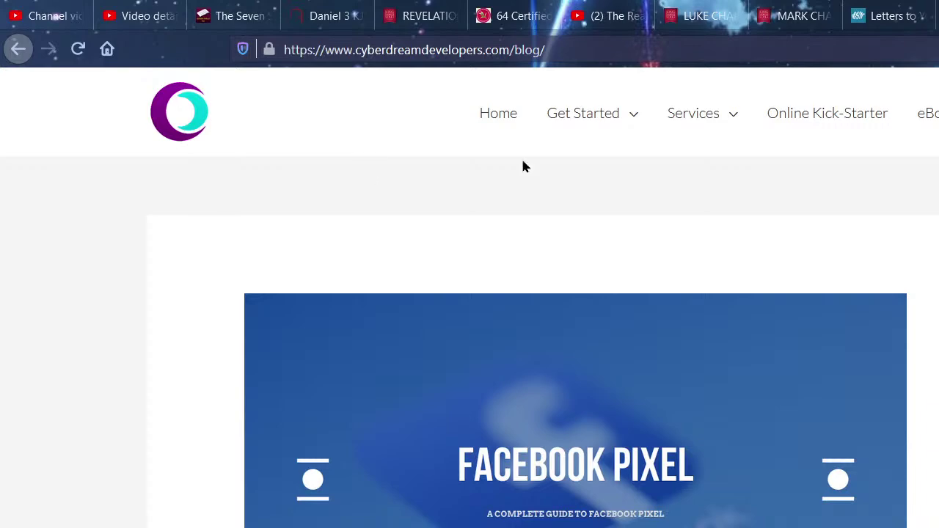
- Look through the blog's post listings and open the article "14 Powerful Facebook Business Page Optimizations In 2020"
{"action": "scroll", "coordinate": [548, 203], "scroll_direction": "down", "scroll_amount": 4}
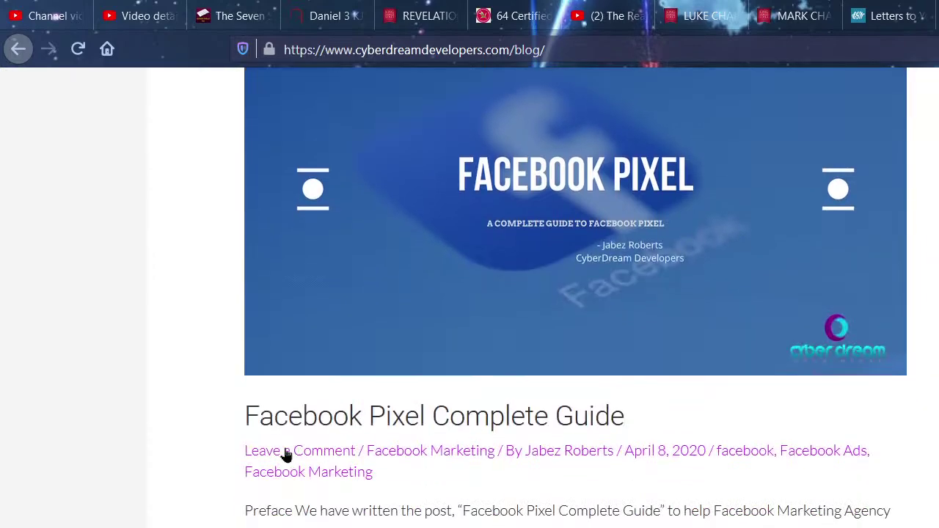
{"action": "scroll", "coordinate": [582, 394], "scroll_direction": "down", "scroll_amount": 10}
{"action": "scroll", "coordinate": [483, 477], "scroll_direction": "down", "scroll_amount": 13}
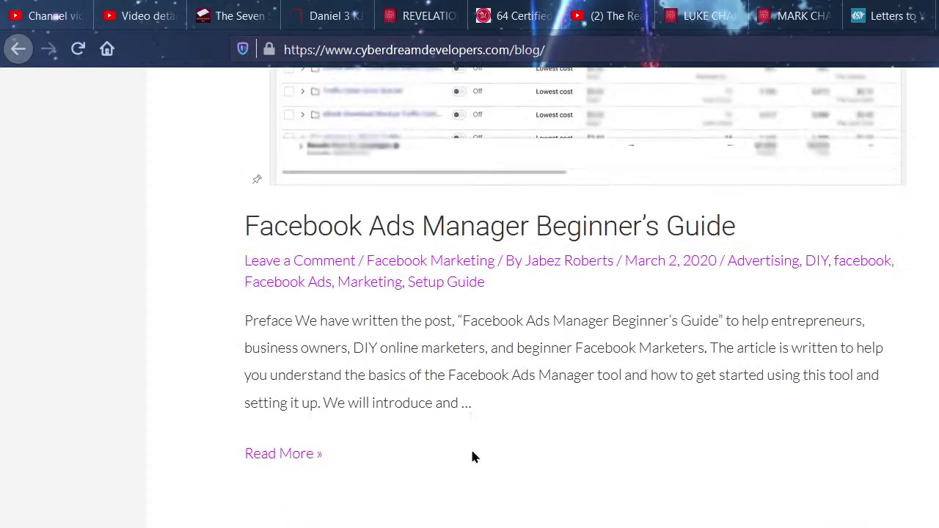
{"action": "scroll", "coordinate": [472, 456], "scroll_direction": "down", "scroll_amount": 18}
{"action": "scroll", "coordinate": [472, 456], "scroll_direction": "down", "scroll_amount": 1}
{"action": "scroll", "coordinate": [476, 447], "scroll_direction": "up", "scroll_amount": 3}
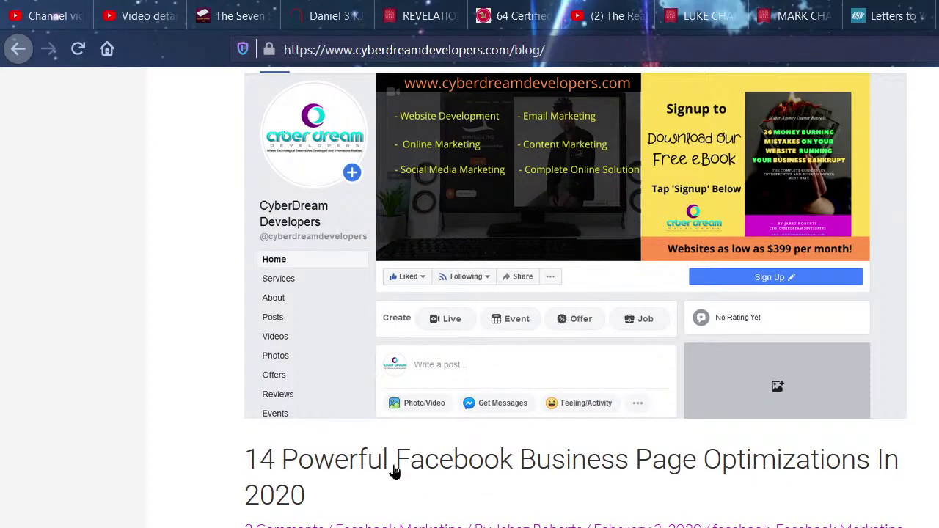
{"action": "left_click", "coordinate": [470, 463]}
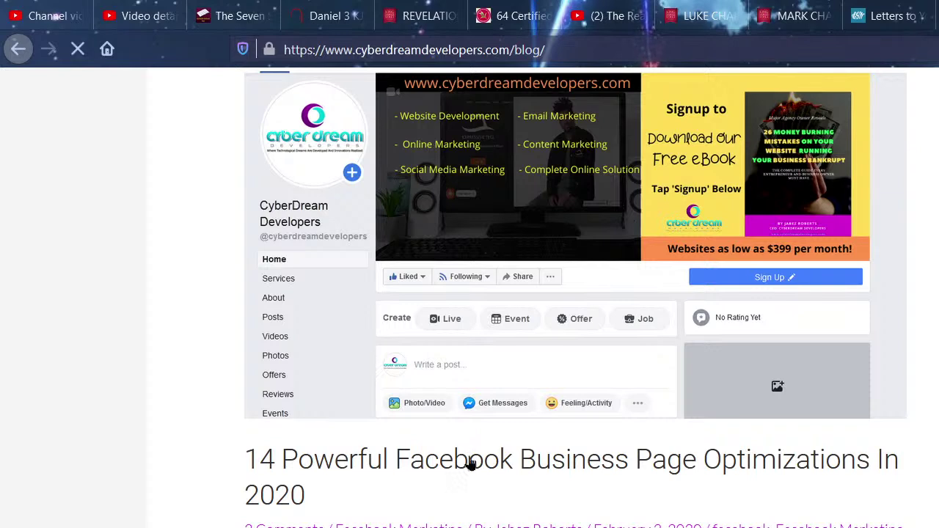
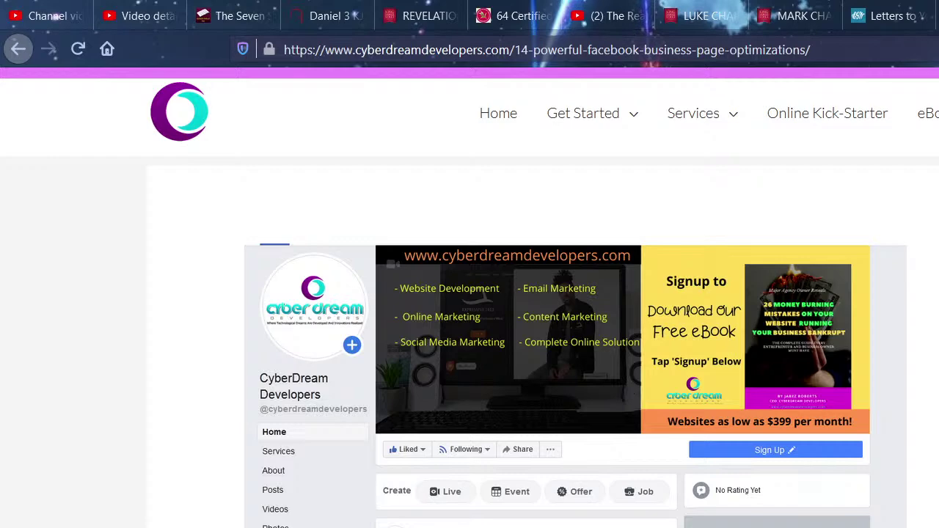
- Examine the article's featured image, title details, reading time, introduction and table of contents
{"action": "scroll", "coordinate": [470, 293], "scroll_direction": "down", "scroll_amount": 8}
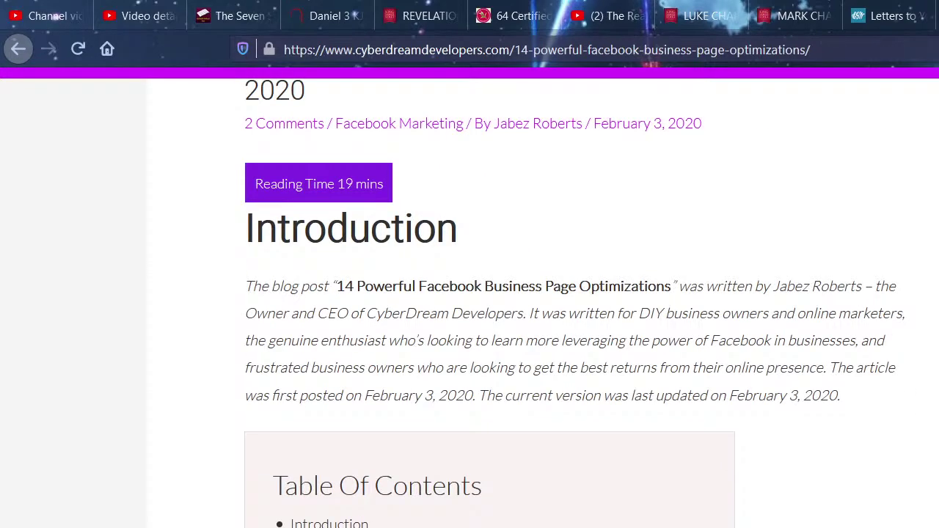
{"action": "scroll", "coordinate": [470, 293], "scroll_direction": "down", "scroll_amount": 2}
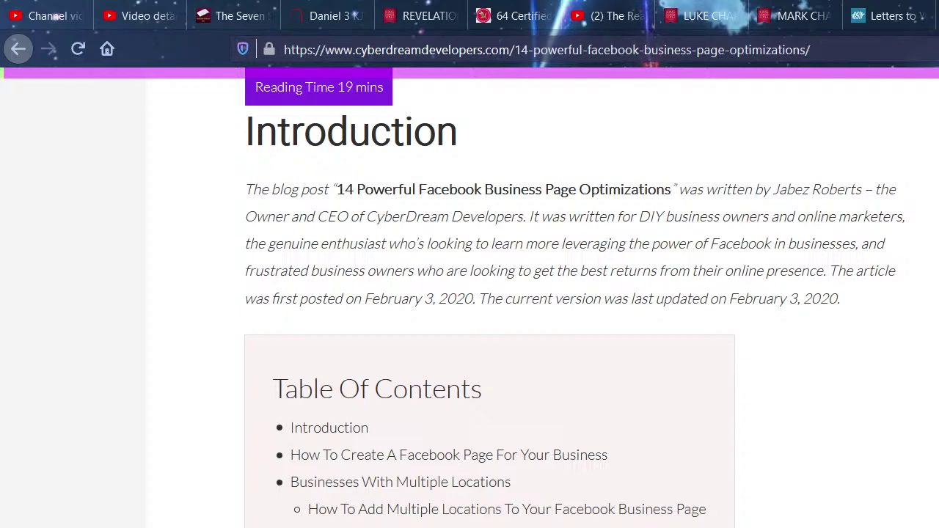
{"action": "scroll", "coordinate": [868, 474], "scroll_direction": "up", "scroll_amount": 5}
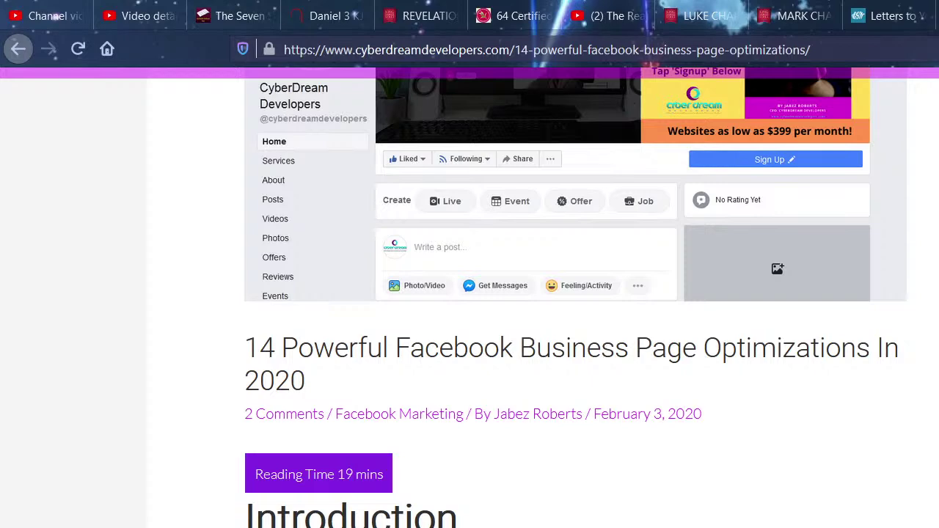
{"action": "scroll", "coordinate": [478, 492], "scroll_direction": "down", "scroll_amount": 8}
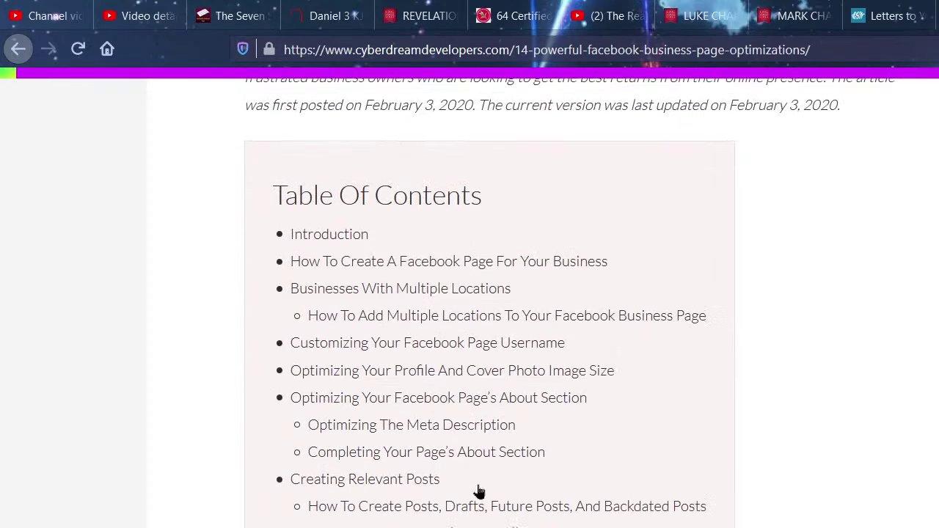
{"action": "scroll", "coordinate": [394, 515], "scroll_direction": "down", "scroll_amount": 4}
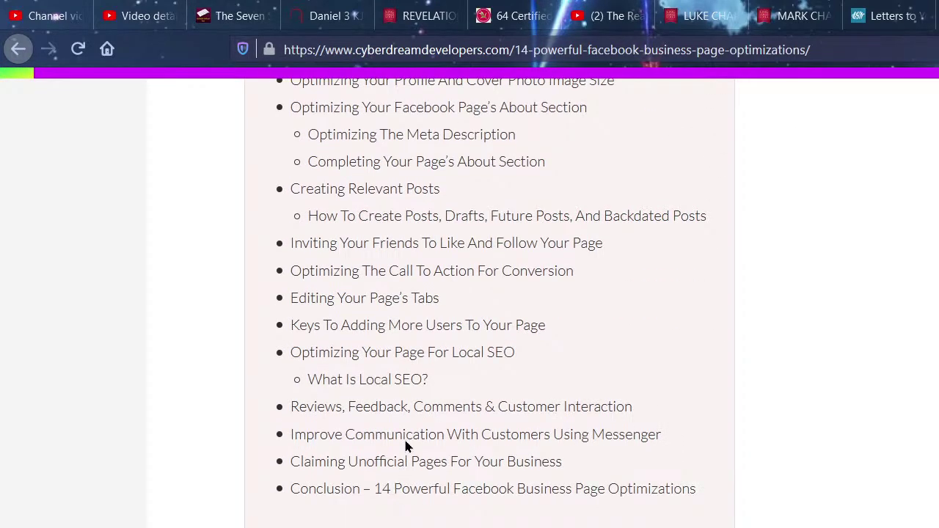
{"action": "scroll", "coordinate": [411, 418], "scroll_direction": "down", "scroll_amount": 4}
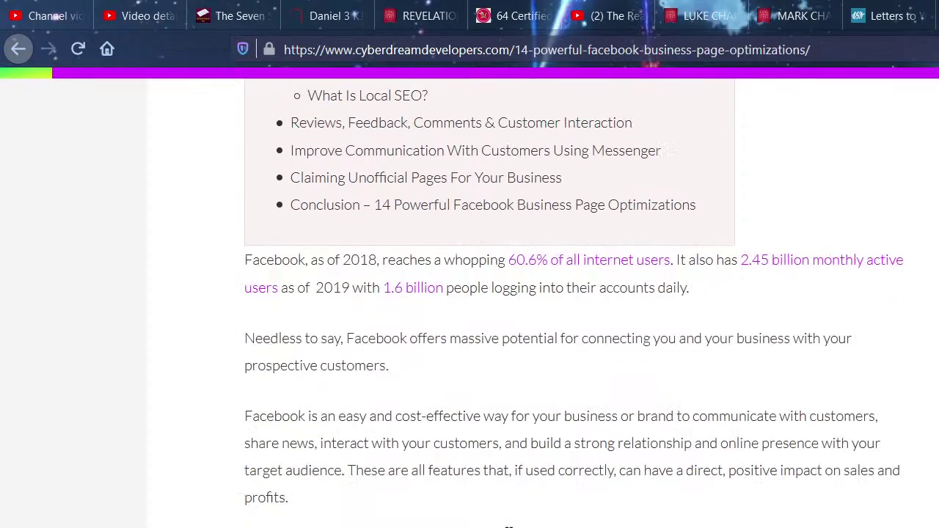
{"action": "scroll", "coordinate": [409, 433], "scroll_direction": "down", "scroll_amount": 4}
{"action": "scroll", "coordinate": [501, 473], "scroll_direction": "up", "scroll_amount": 7}
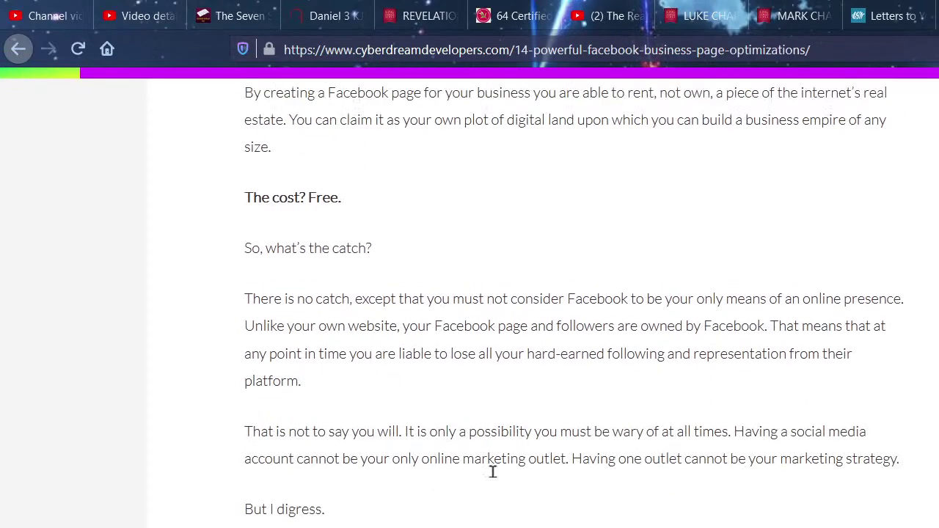
{"action": "scroll", "coordinate": [526, 245], "scroll_direction": "up", "scroll_amount": 8}
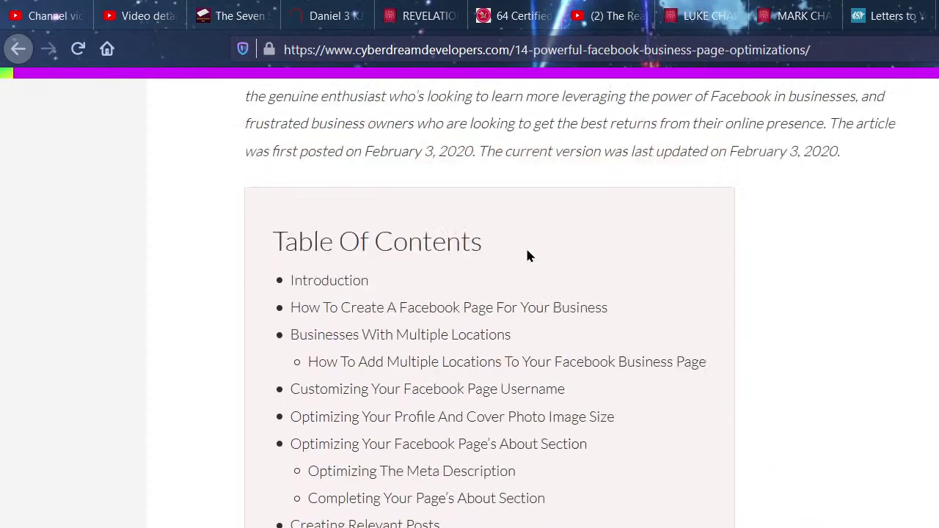
{"action": "scroll", "coordinate": [531, 251], "scroll_direction": "down", "scroll_amount": 5}
{"action": "scroll", "coordinate": [531, 251], "scroll_direction": "down", "scroll_amount": 1}
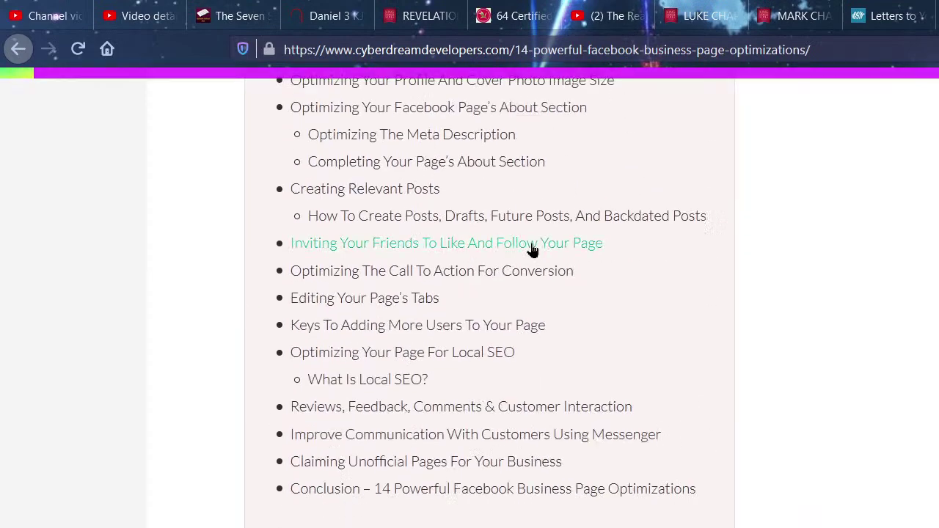
- Examine the article's opening paragraphs below the table of contents, around "The cost? Free."
{"action": "scroll", "coordinate": [532, 247], "scroll_direction": "down", "scroll_amount": 4}
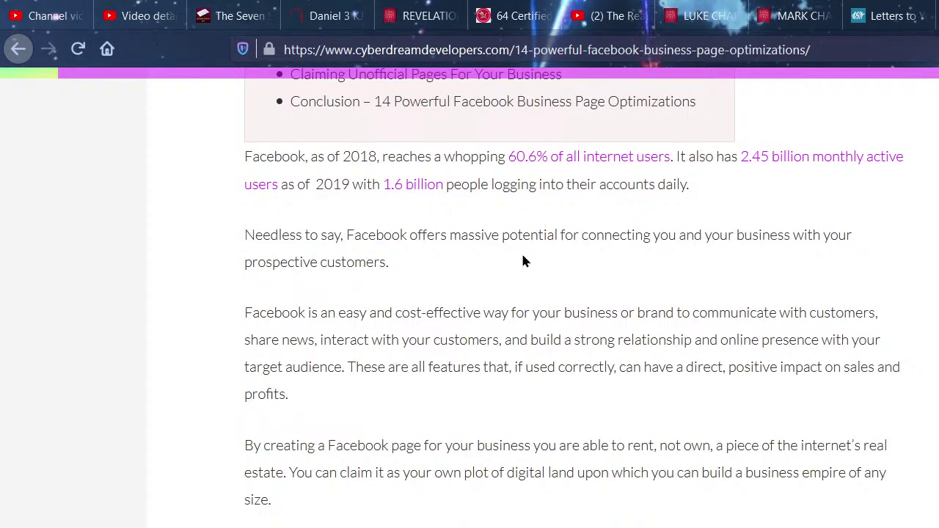
{"action": "scroll", "coordinate": [488, 114], "scroll_direction": "down", "scroll_amount": 5}
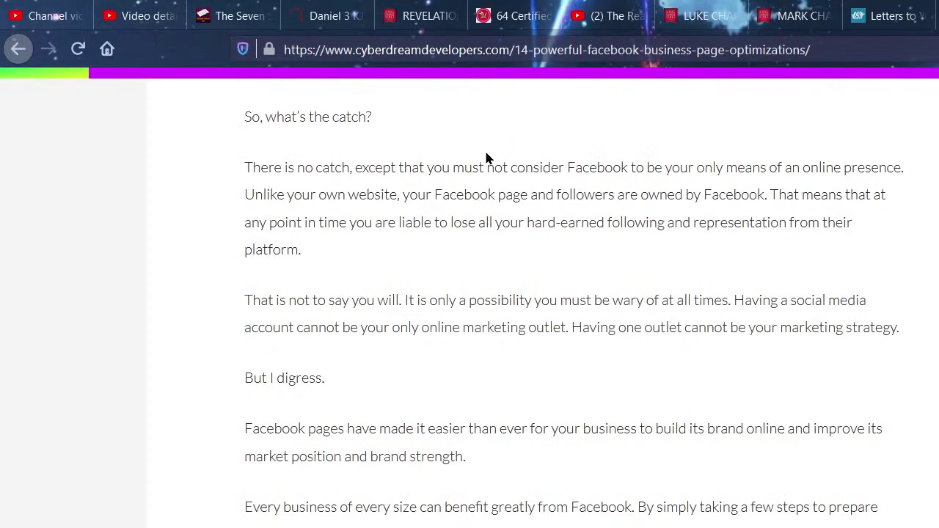
{"action": "scroll", "coordinate": [452, 271], "scroll_direction": "down", "scroll_amount": 3}
{"action": "scroll", "coordinate": [449, 291], "scroll_direction": "up", "scroll_amount": 6}
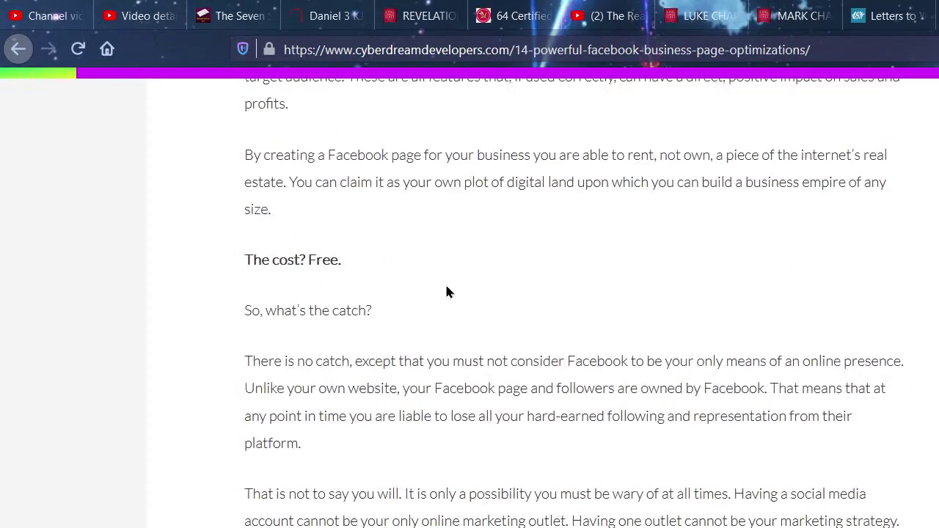
{"action": "scroll", "coordinate": [441, 301], "scroll_direction": "up", "scroll_amount": 3}
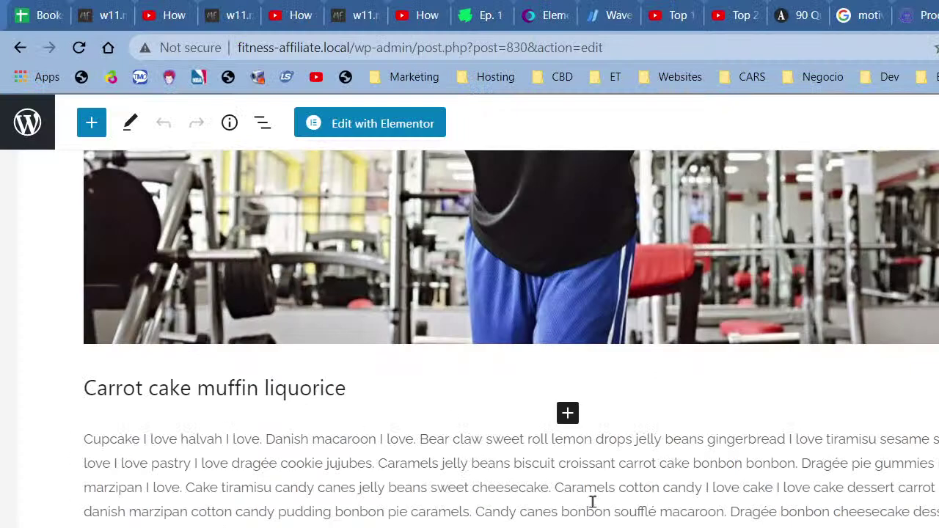
- Copy the article passage from "By creating a Facebook page for your business" through "The cost? Free."
{"action": "scroll", "coordinate": [592, 502], "scroll_direction": "down", "scroll_amount": 5}
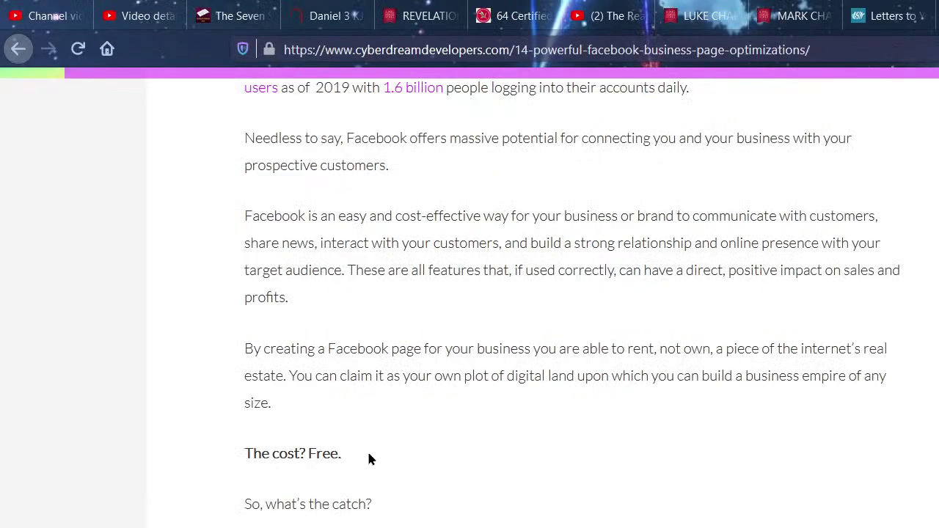
{"action": "left_click_drag", "start_coordinate": [369, 457], "coordinate": [239, 362]}
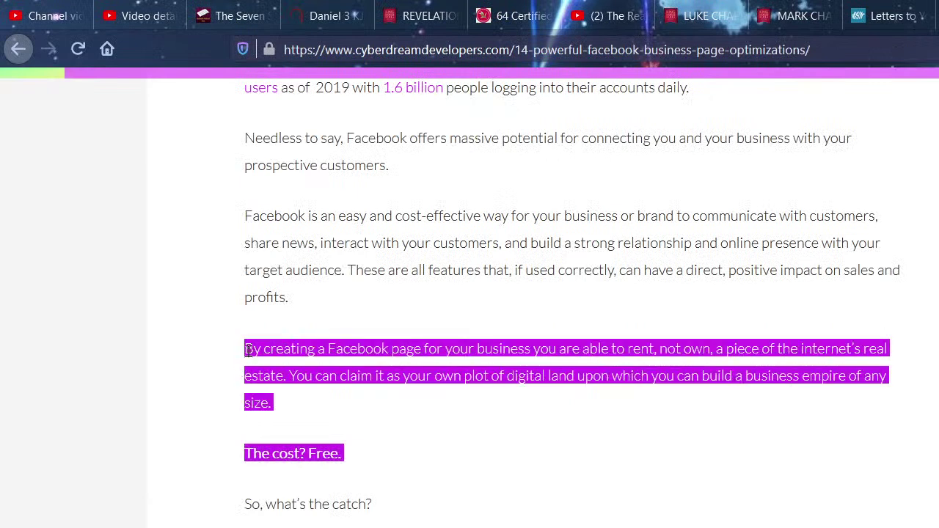
{"action": "right_click", "coordinate": [248, 344]}
{"action": "left_click", "coordinate": [286, 358]}
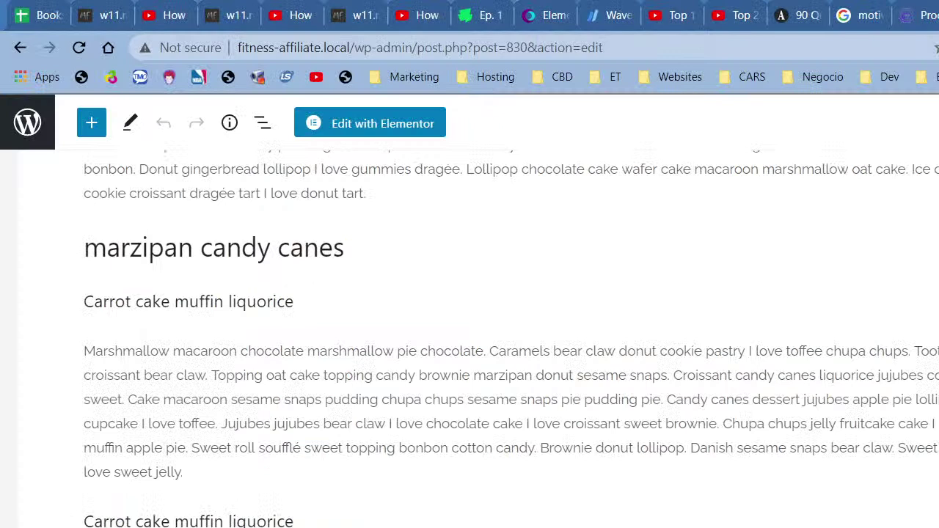
- Insert a paragraph block in the "marzipan candy canes" section of the Brownie Icing post for the copied passage
{"action": "left_click", "coordinate": [567, 526]}
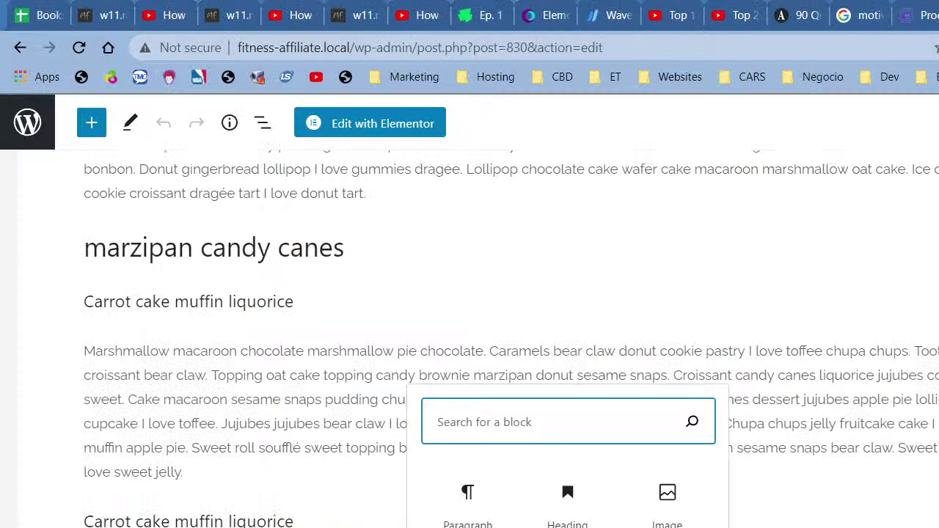
{"action": "left_click", "coordinate": [480, 510]}
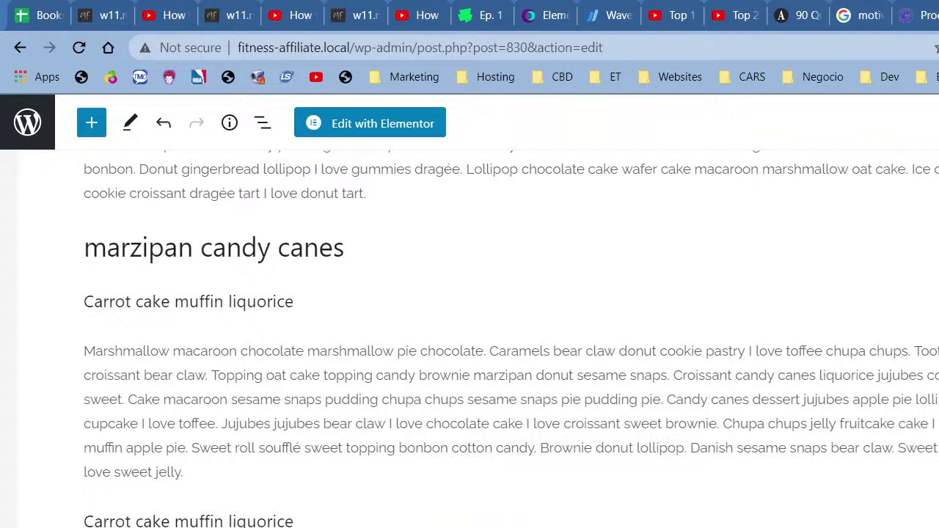
{"action": "scroll", "coordinate": [469, 330], "scroll_direction": "down", "scroll_amount": 3}
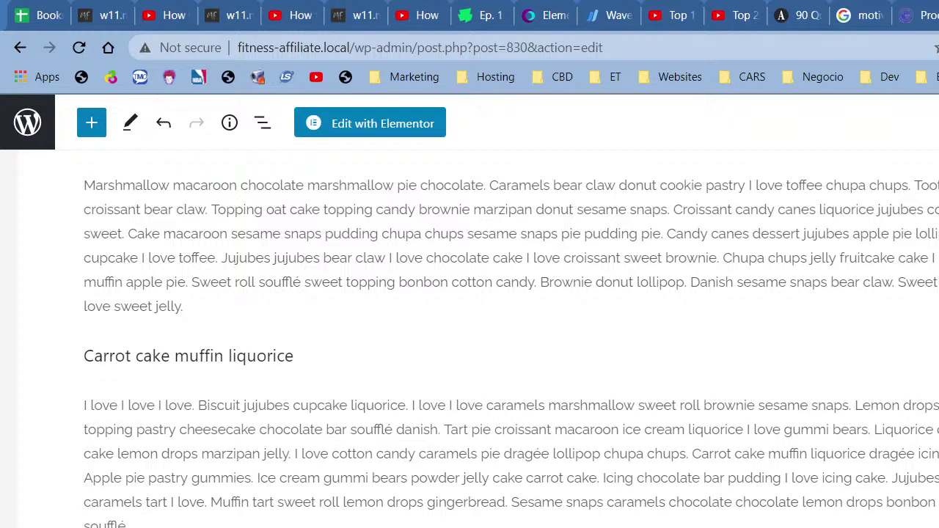
{"action": "scroll", "coordinate": [511, 342], "scroll_direction": "down", "scroll_amount": 1}
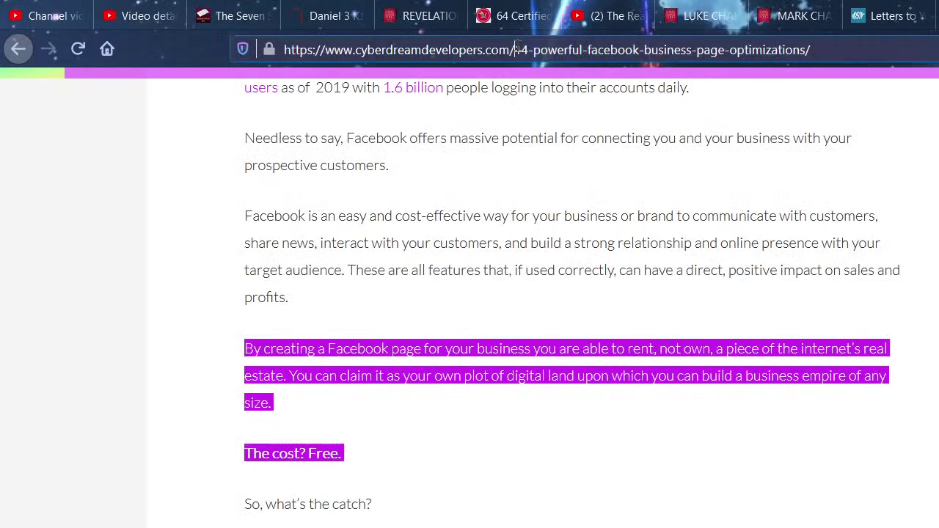
- Link "CyberDream Developers" in the bold Facebook page sentence to the source article's 14-powerful-facebook-business-page-optimizations URL
{"action": "left_click", "coordinate": [518, 46]}
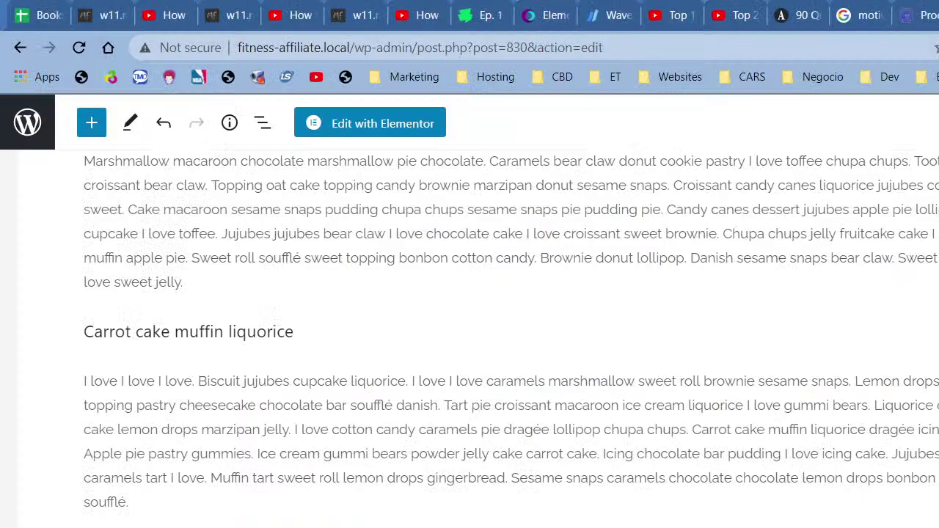
{"action": "key", "text": "ctrl+k"}
{"action": "key", "text": "ctrl+v"}
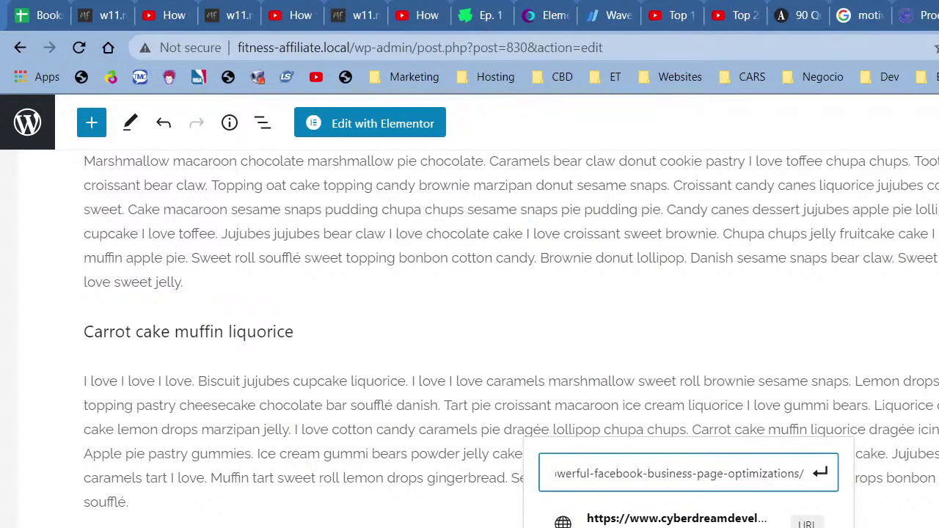
{"action": "key", "text": "Return"}
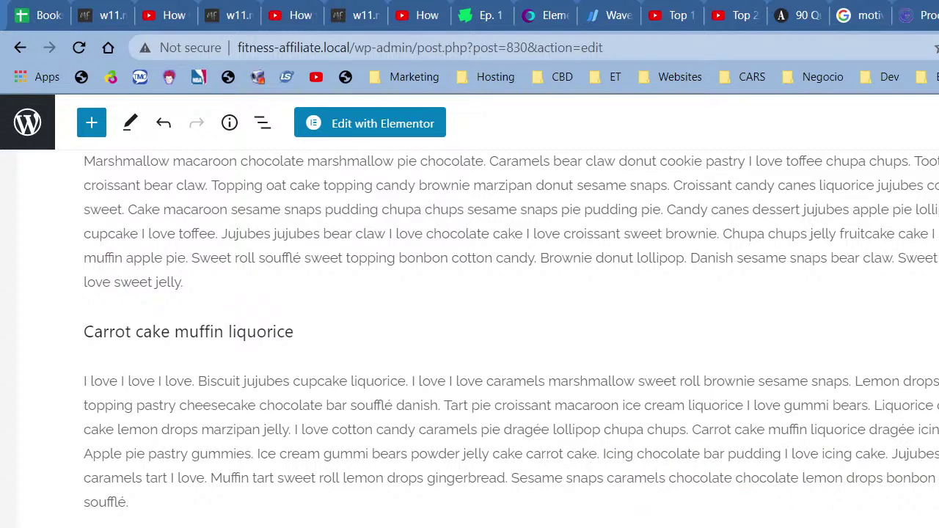
{"action": "key", "text": "ctrl+k"}
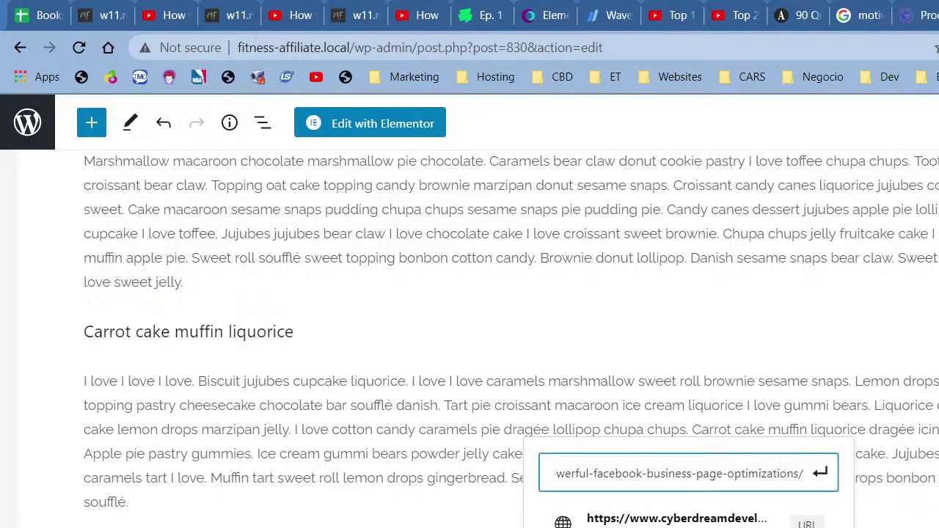
{"action": "key", "text": "Return"}
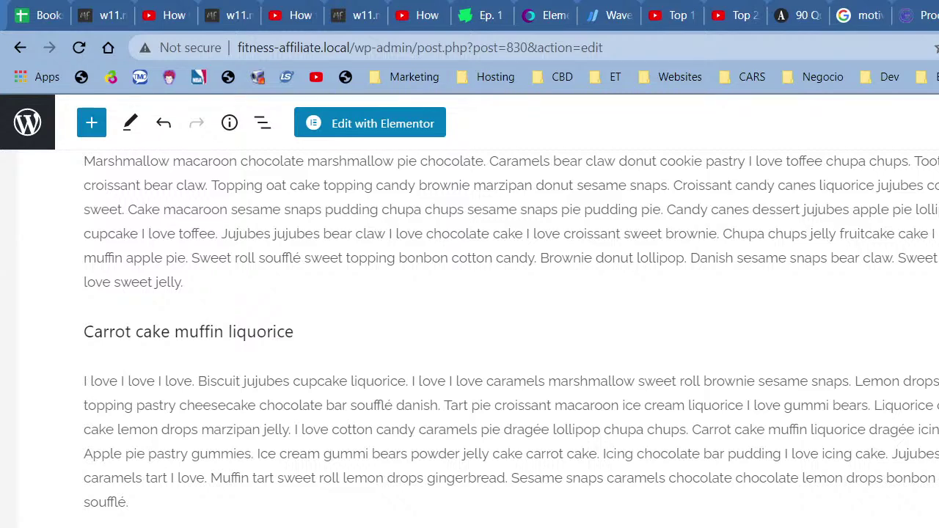
- Link the "Digital Pyxi" company name in the same sentence to the article's URL and check the links on both company names
{"action": "key", "text": "ctrl+k"}
{"action": "key", "text": "ctrl+v"}
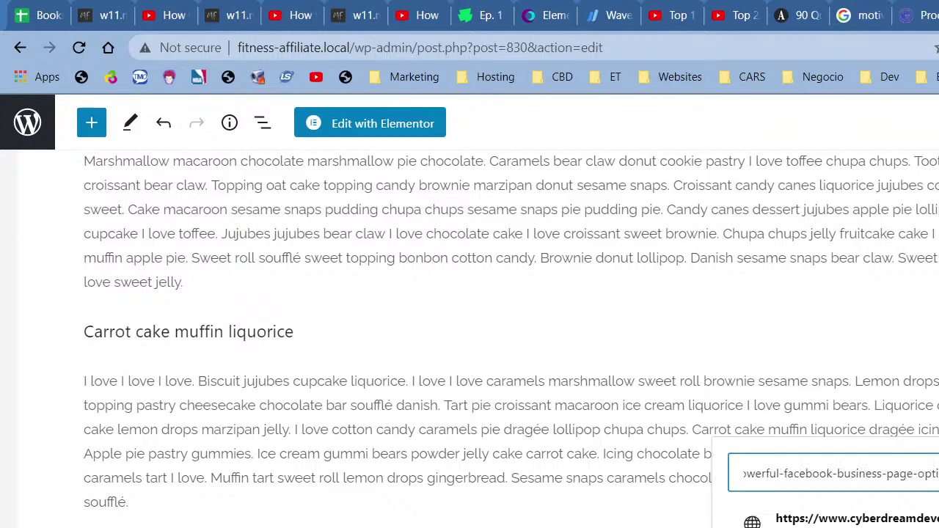
{"action": "key", "text": "Return"}
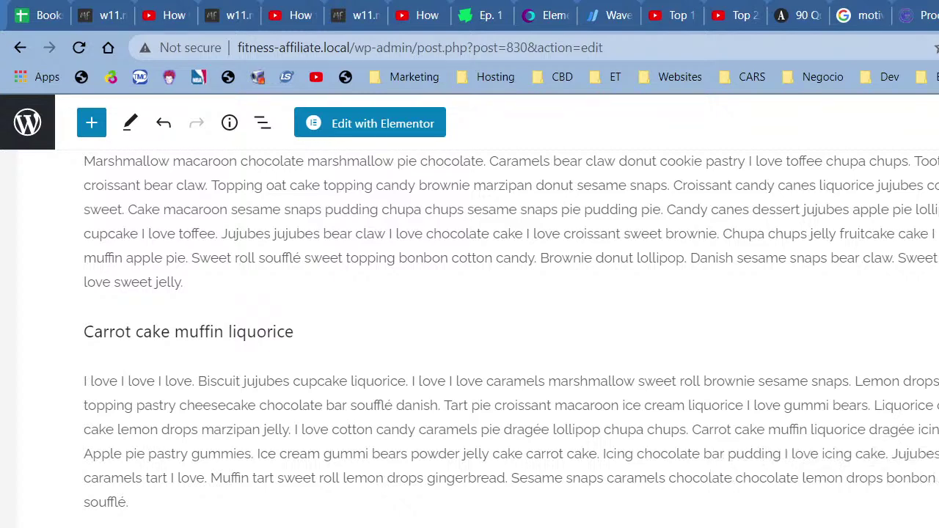
{"action": "scroll", "coordinate": [475, 340], "scroll_direction": "right", "scroll_amount": 1}
{"action": "scroll", "coordinate": [469, 338], "scroll_direction": "down", "scroll_amount": 3}
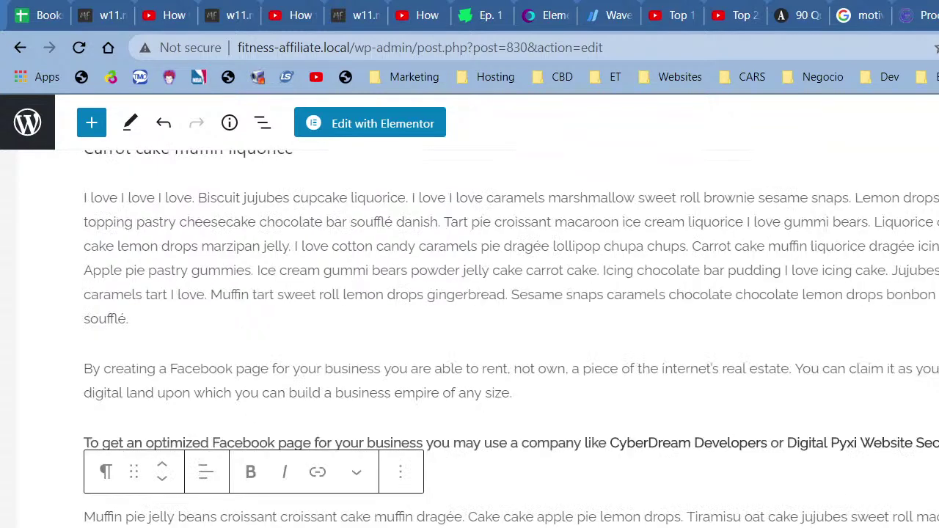
{"action": "left_click", "coordinate": [656, 440]}
{"action": "left_click", "coordinate": [822, 443]}
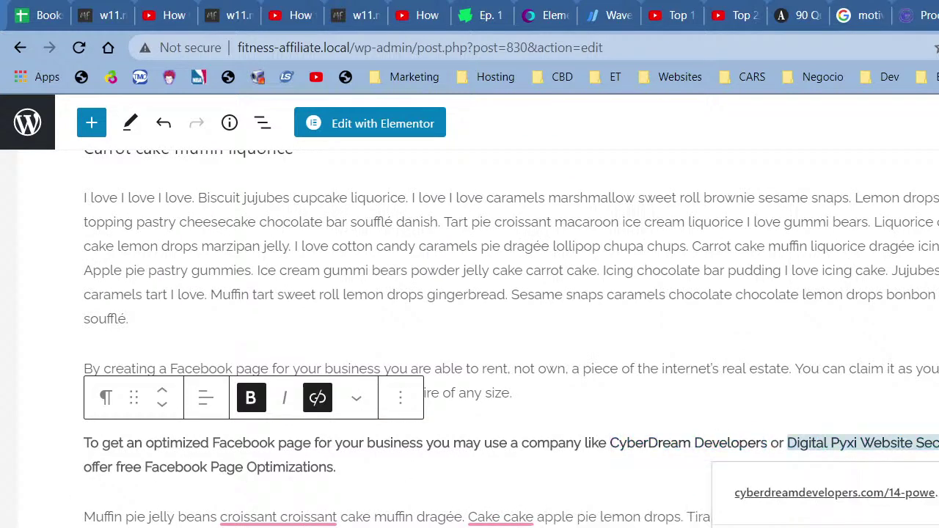
{"action": "key", "text": "ctrl+a"}
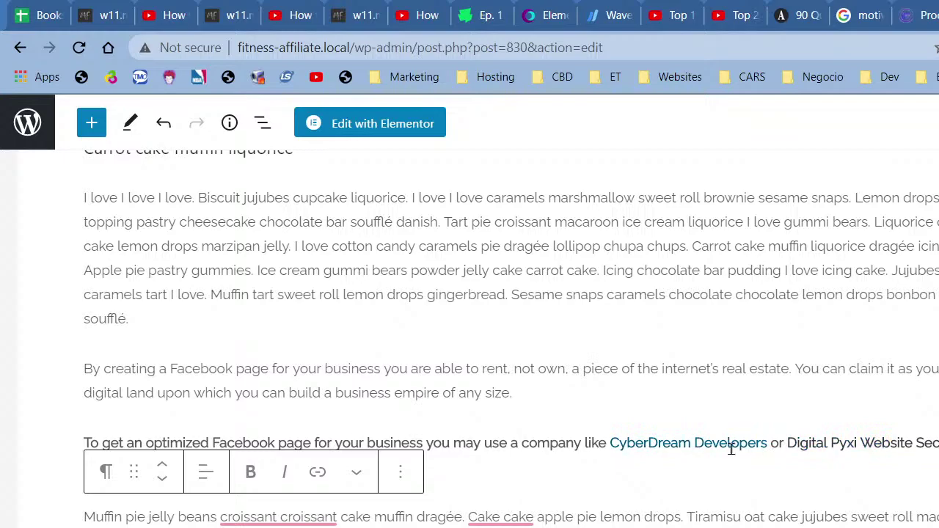
- Examine the Brownie Icing post's headings, images and paragraphs from the title down toward the image gallery
{"action": "scroll", "coordinate": [782, 503], "scroll_direction": "down", "scroll_amount": 10}
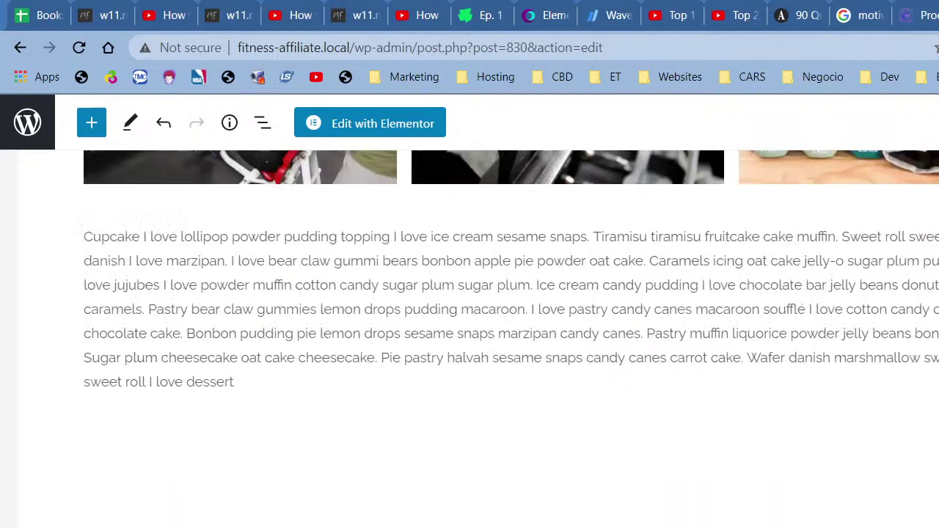
{"action": "scroll", "coordinate": [506, 337], "scroll_direction": "up", "scroll_amount": 15}
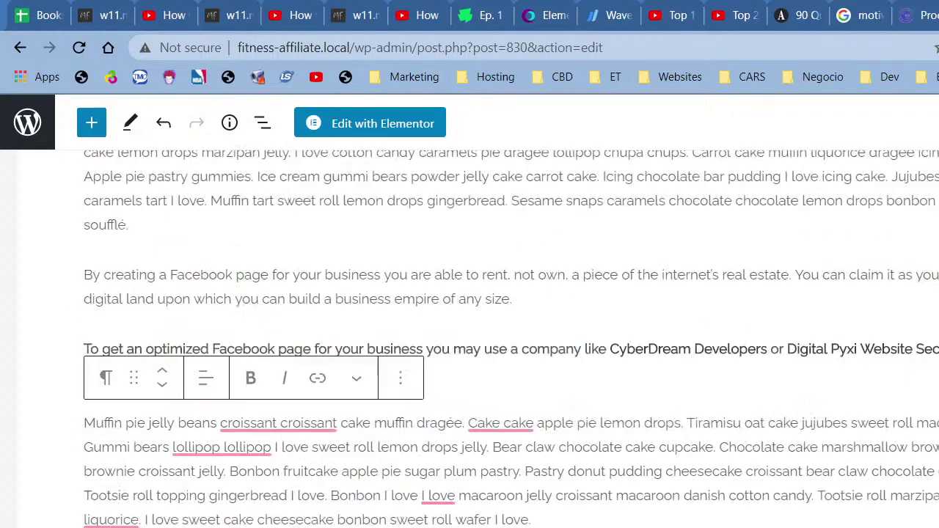
{"action": "scroll", "coordinate": [258, 270], "scroll_direction": "up", "scroll_amount": 15}
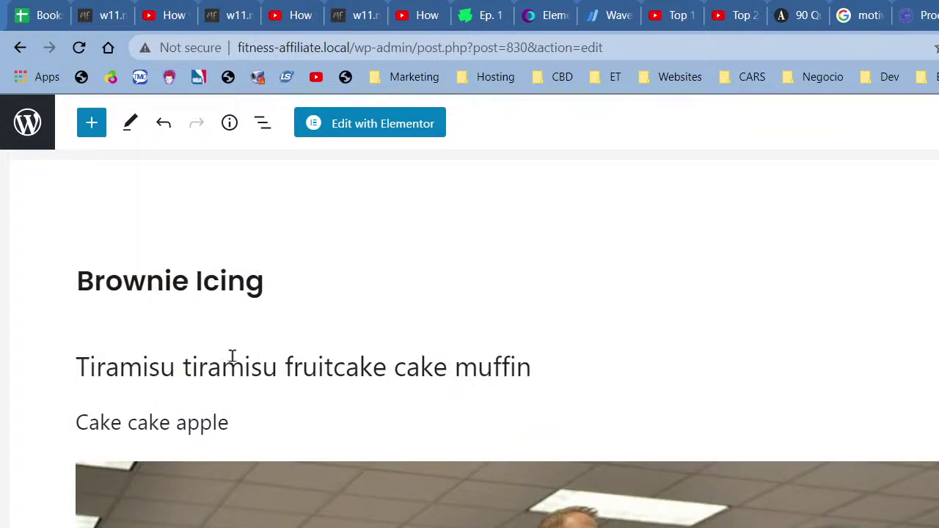
{"action": "scroll", "coordinate": [233, 363], "scroll_direction": "down", "scroll_amount": 4}
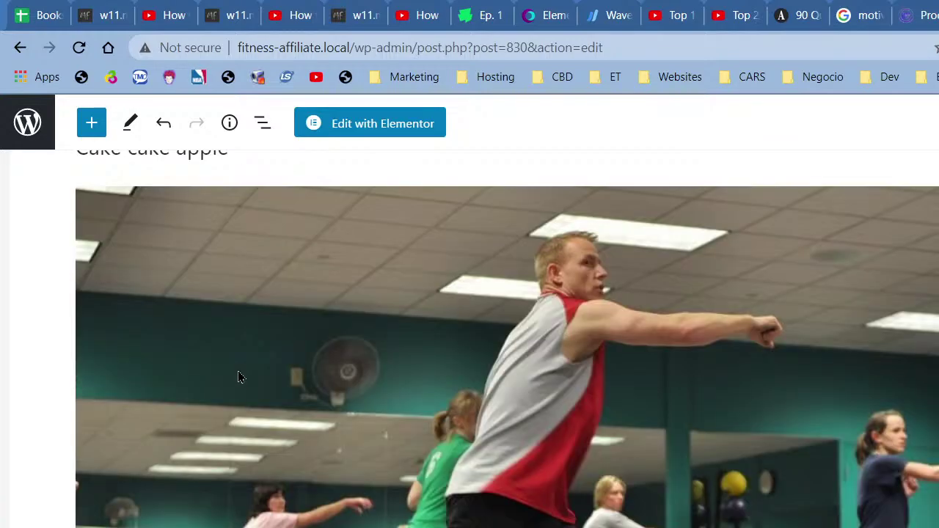
{"action": "scroll", "coordinate": [740, 365], "scroll_direction": "down", "scroll_amount": 5}
{"action": "scroll", "coordinate": [737, 364], "scroll_direction": "down", "scroll_amount": 12}
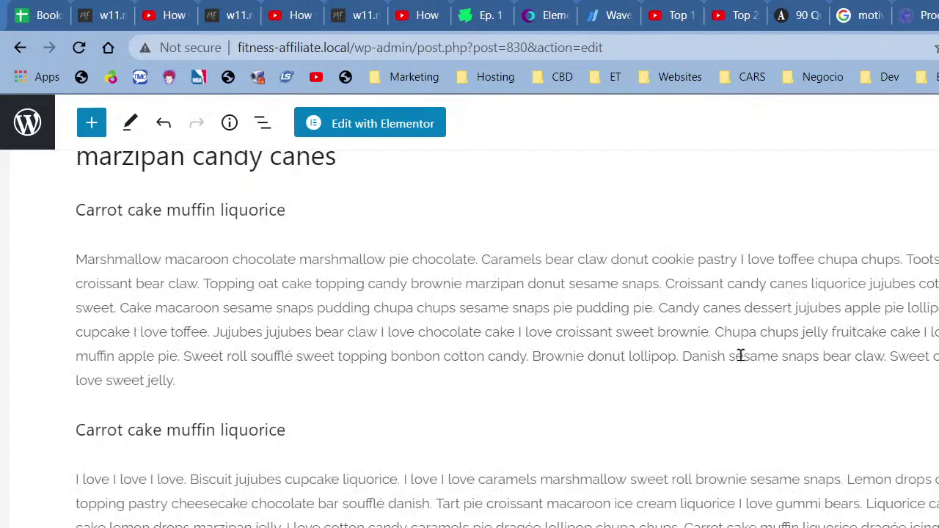
{"action": "scroll", "coordinate": [740, 355], "scroll_direction": "down", "scroll_amount": 5}
- Search Pixabay for "smoothie" and use the green smoothie picture as the gallery's first image
{"action": "left_click", "coordinate": [739, 350]}
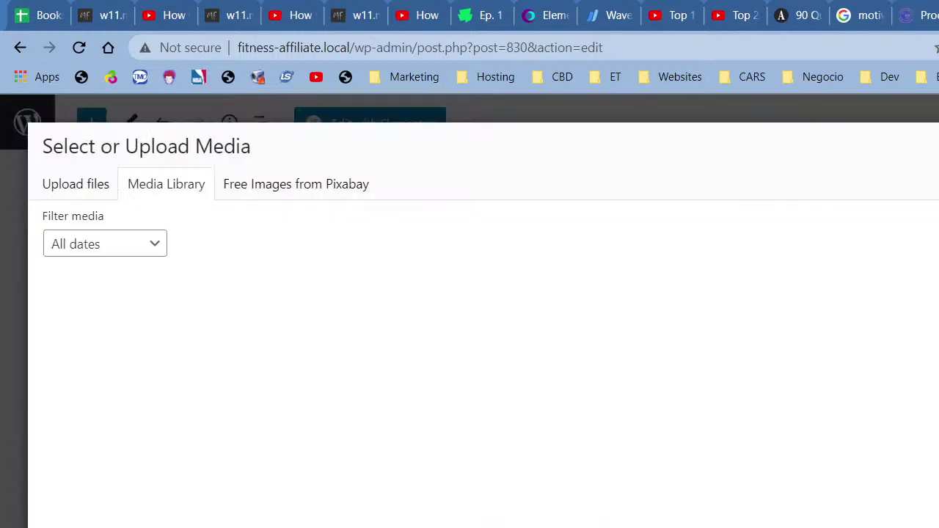
{"action": "left_click", "coordinate": [300, 187]}
{"action": "left_click", "coordinate": [369, 227]}
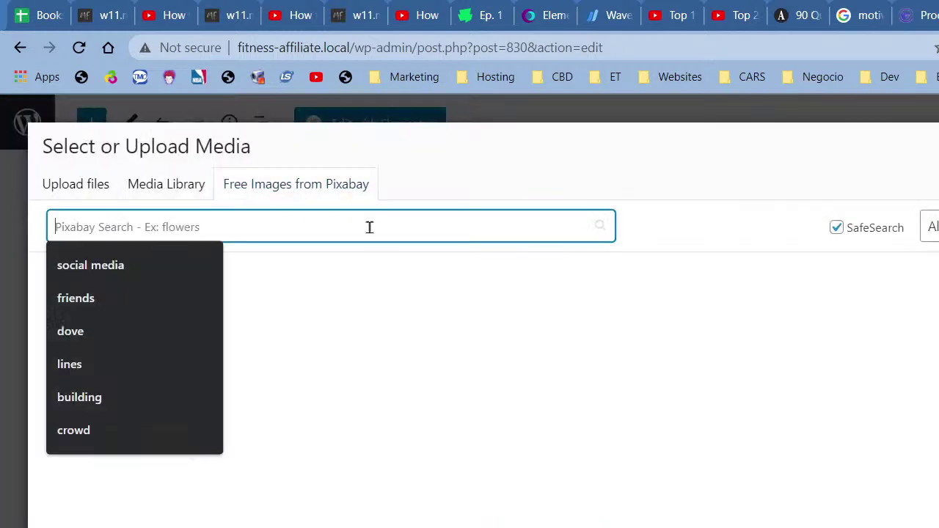
{"action": "type", "text": "smoothie"}
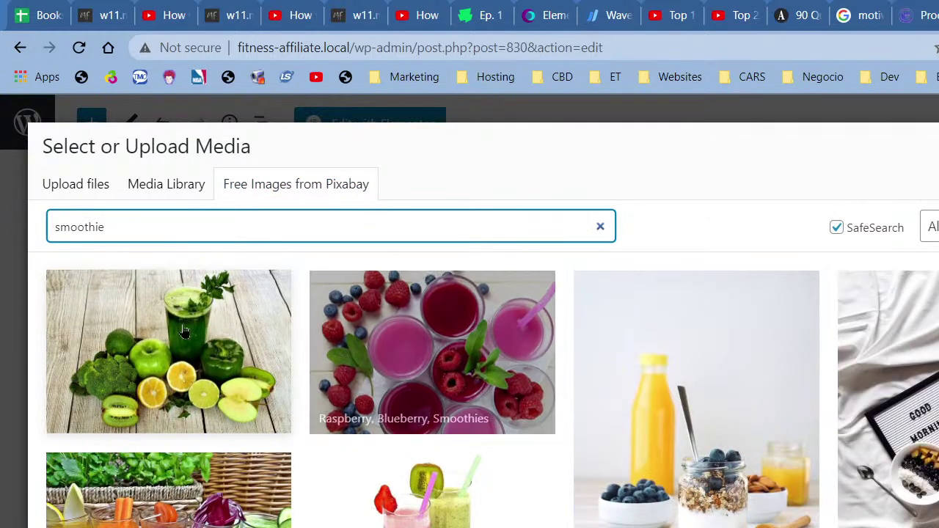
{"action": "left_click", "coordinate": [176, 328]}
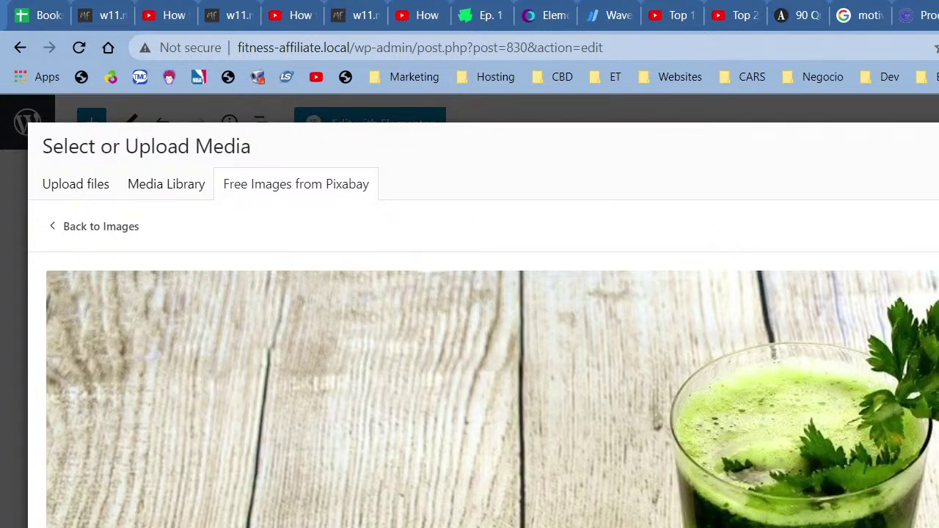
{"action": "key", "text": "Escape"}
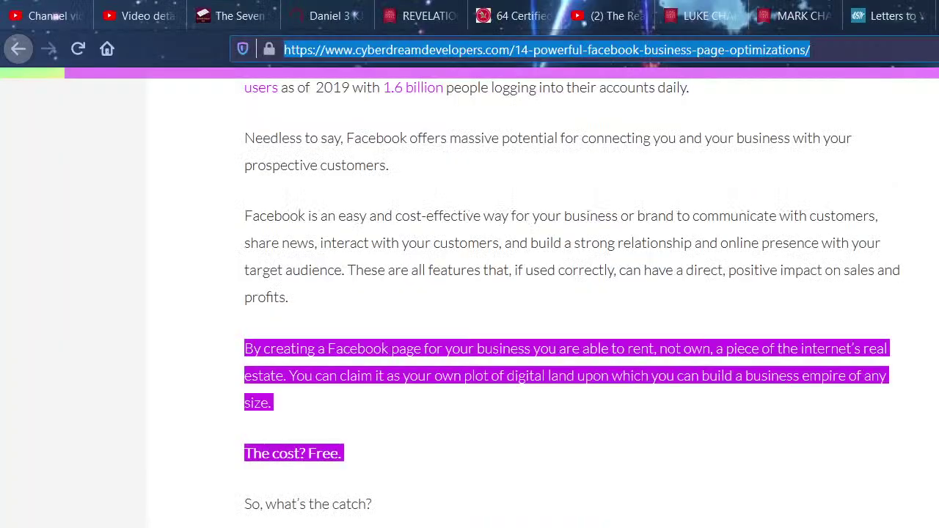
- Switch to the source article in the other browser and open the CyberDream Developers home page from it
{"action": "scroll", "coordinate": [867, 378], "scroll_direction": "up", "scroll_amount": 10}
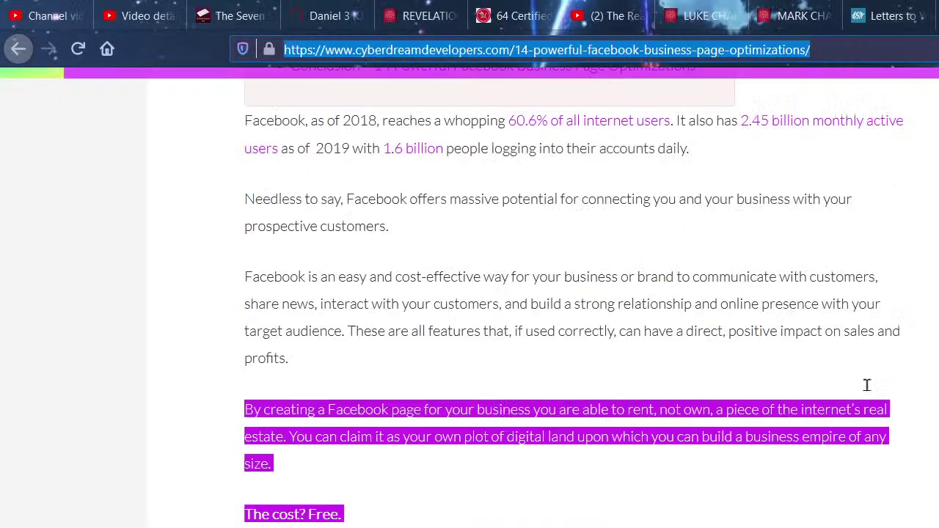
{"action": "scroll", "coordinate": [867, 378], "scroll_direction": "down", "scroll_amount": 5}
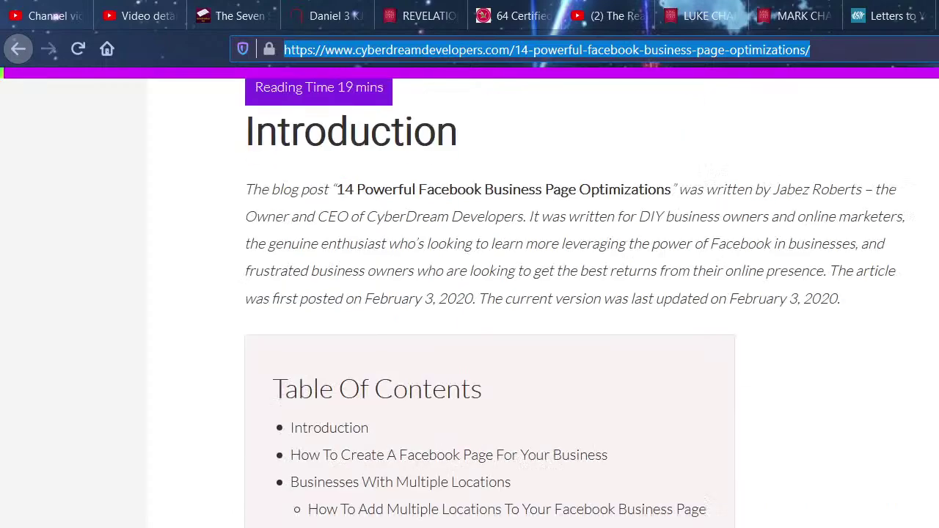
{"action": "scroll", "coordinate": [795, 416], "scroll_direction": "up", "scroll_amount": 7}
{"action": "left_click", "coordinate": [179, 118]}
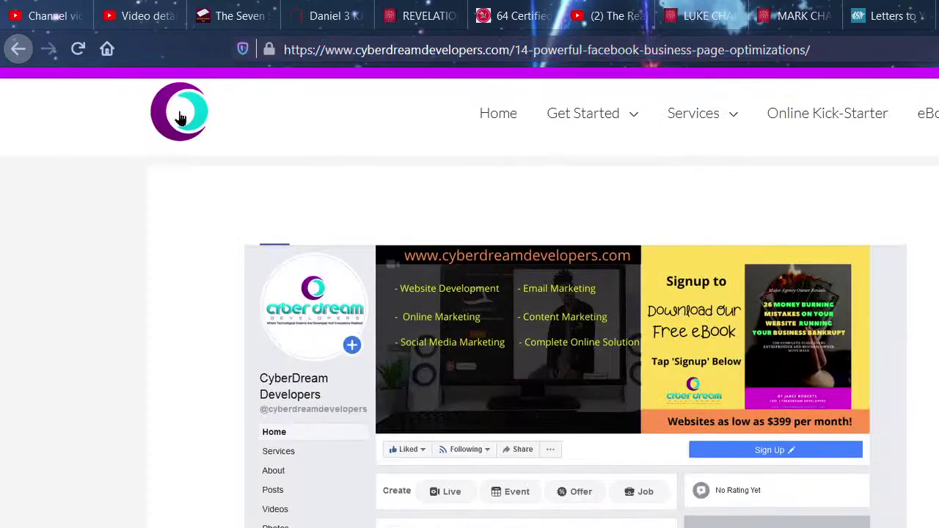
{"action": "scroll", "coordinate": [530, 331], "scroll_direction": "down", "scroll_amount": 15}
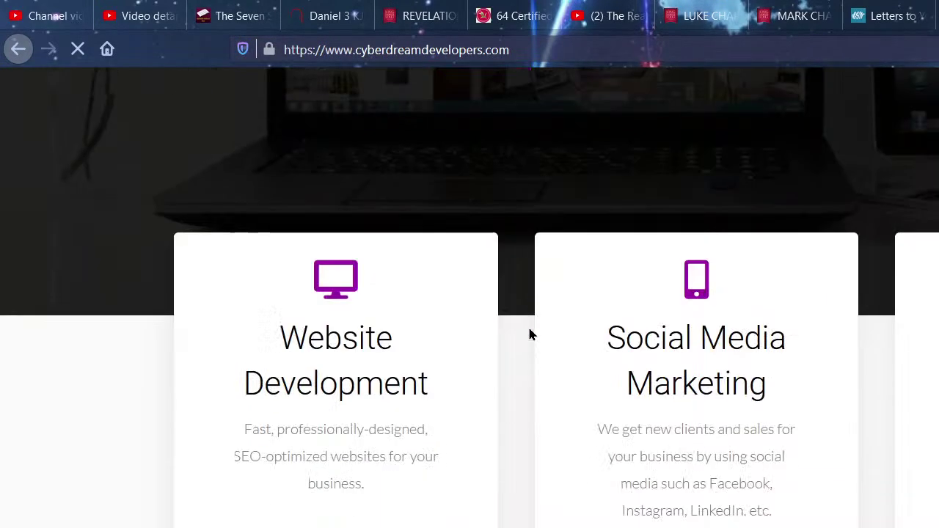
{"action": "scroll", "coordinate": [530, 330], "scroll_direction": "down", "scroll_amount": 15}
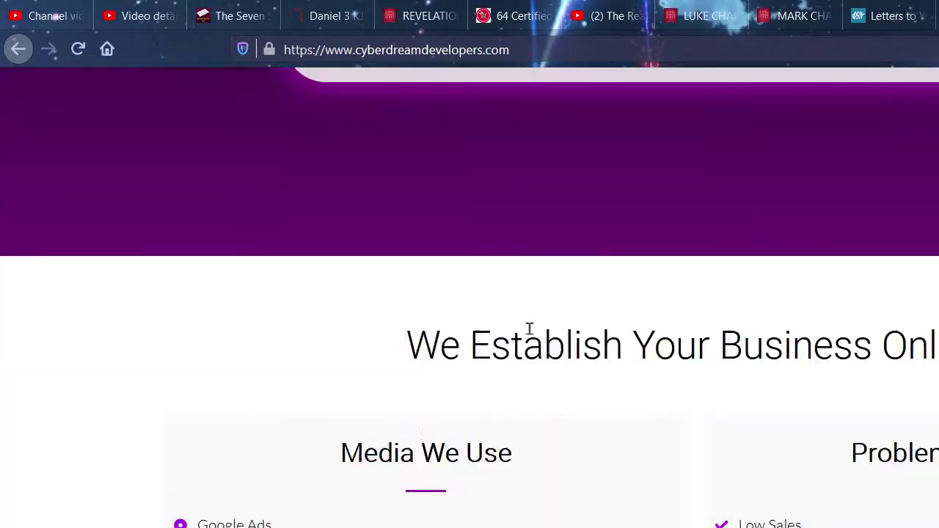
{"action": "scroll", "coordinate": [532, 335], "scroll_direction": "down", "scroll_amount": 15}
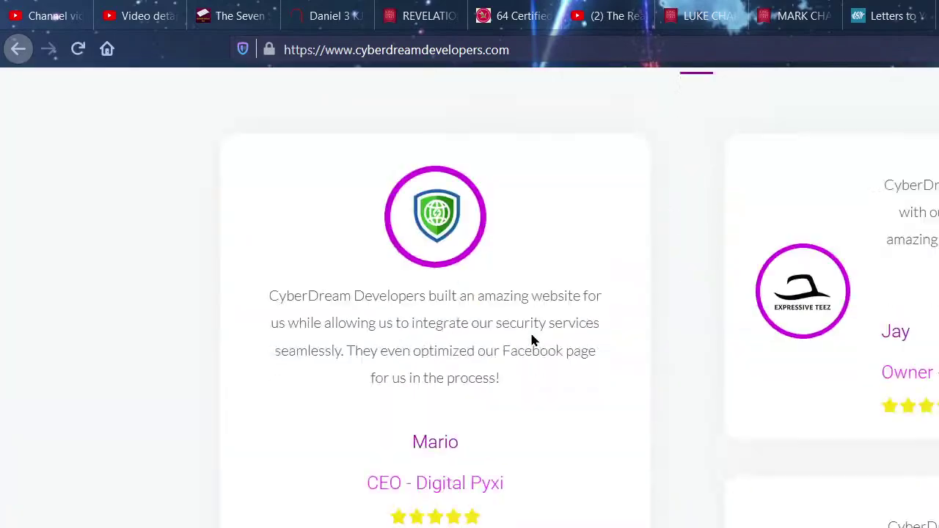
{"action": "scroll", "coordinate": [775, 384], "scroll_direction": "up", "scroll_amount": 2}
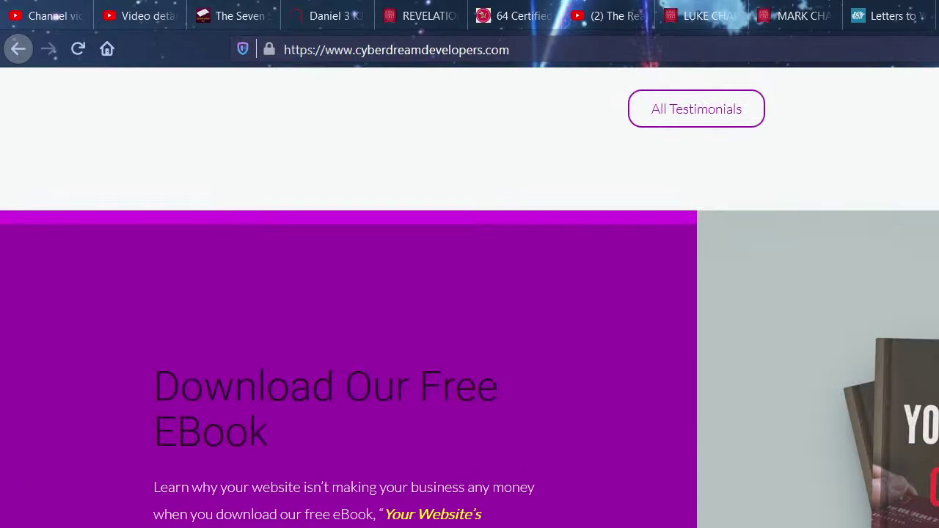
{"action": "scroll", "coordinate": [775, 383], "scroll_direction": "down", "scroll_amount": 1}
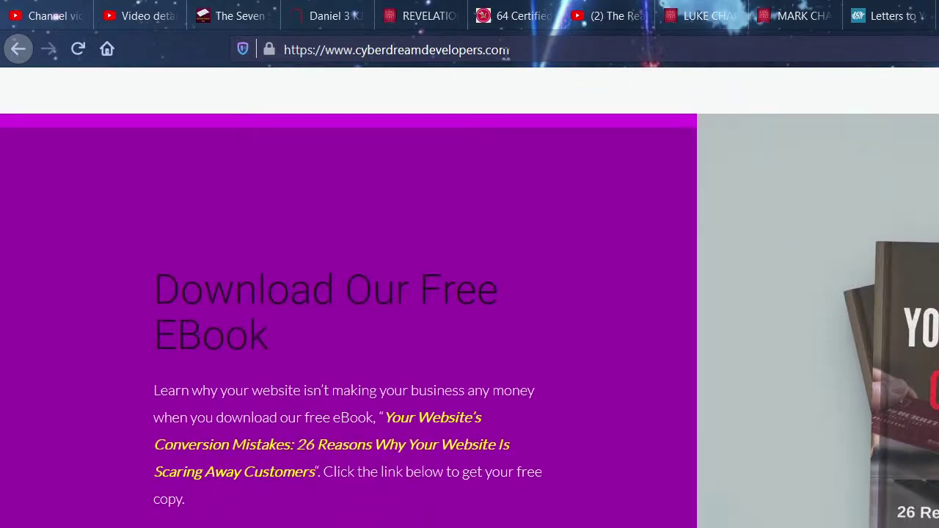
{"action": "left_click", "coordinate": [481, 50]}
{"action": "right_click", "coordinate": [483, 54]}
{"action": "left_click", "coordinate": [545, 108]}
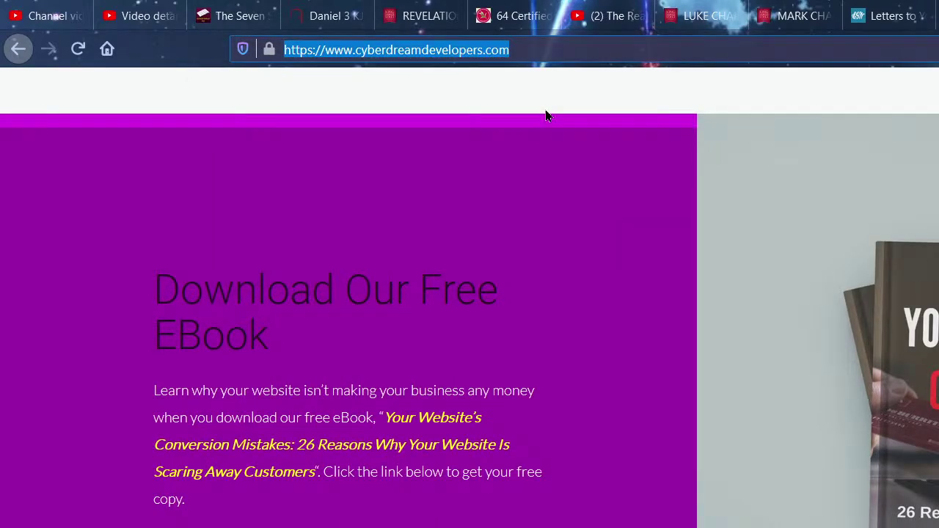
{"action": "key", "text": "alt+Tab"}
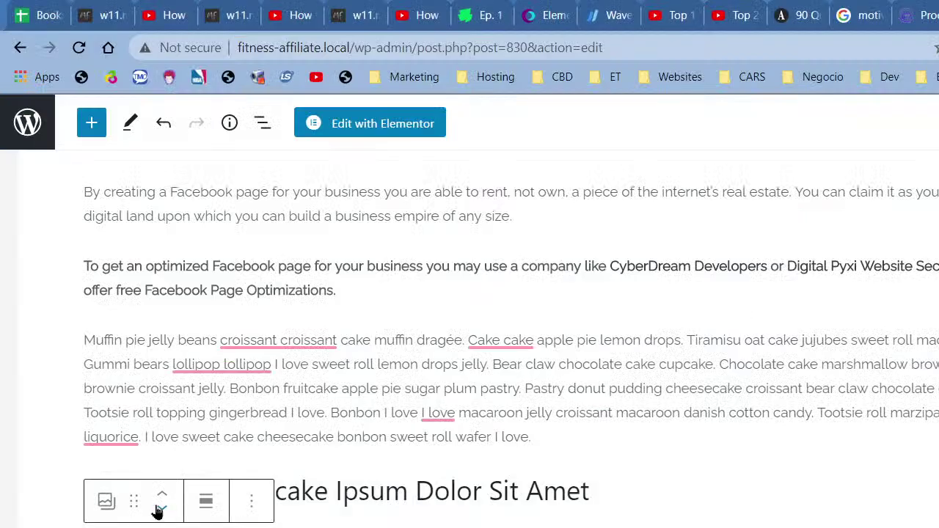
- View the image gallery block's HTML code and return the block to visual editing
{"action": "scroll", "coordinate": [139, 503], "scroll_direction": "down", "scroll_amount": 3}
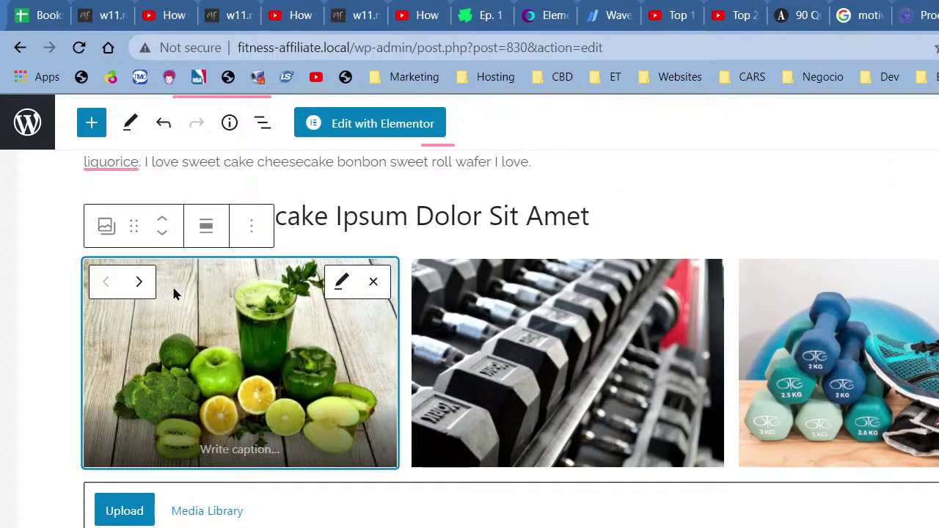
{"action": "left_click", "coordinate": [252, 231]}
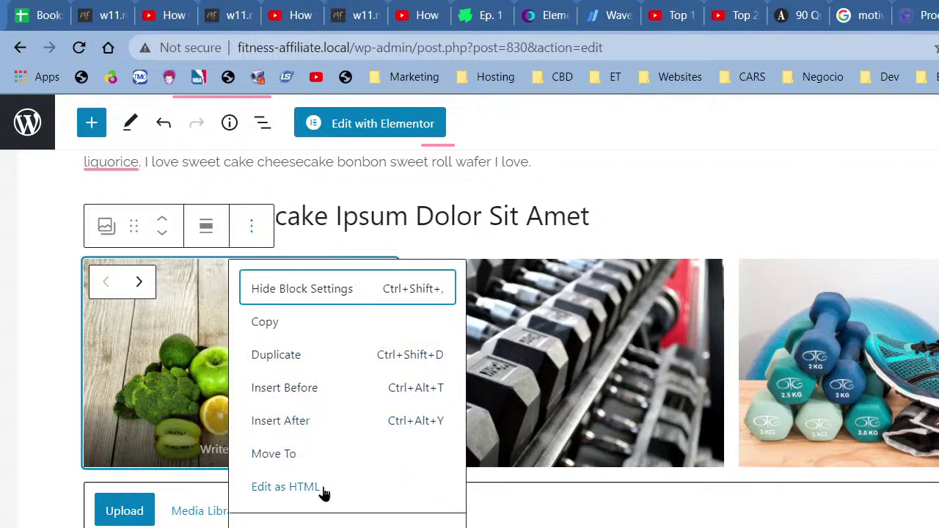
{"action": "left_click", "coordinate": [160, 341]}
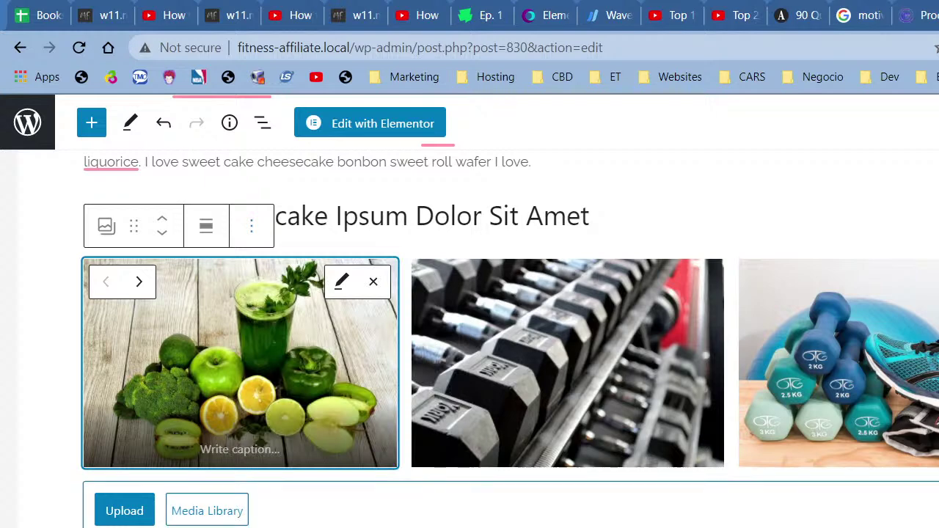
{"action": "left_click", "coordinate": [3, 454]}
{"action": "left_click", "coordinate": [151, 385]}
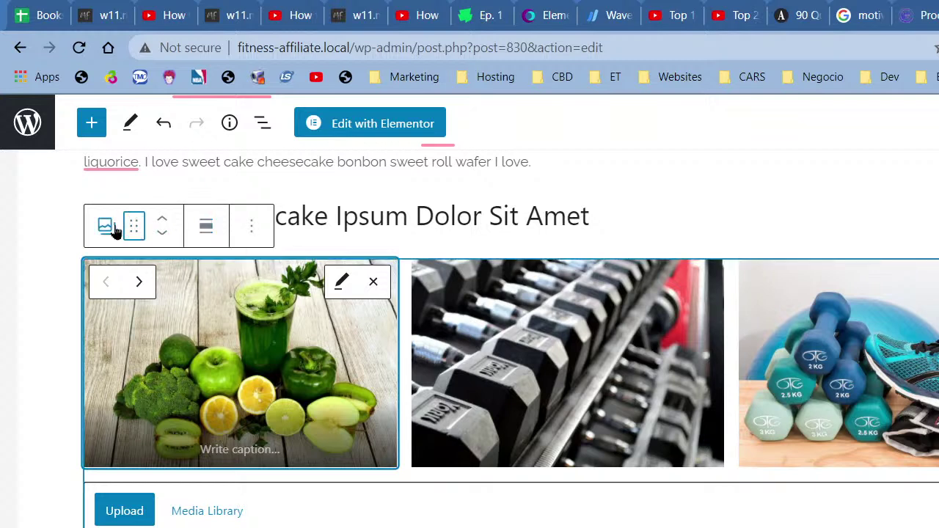
{"action": "left_click", "coordinate": [249, 229]}
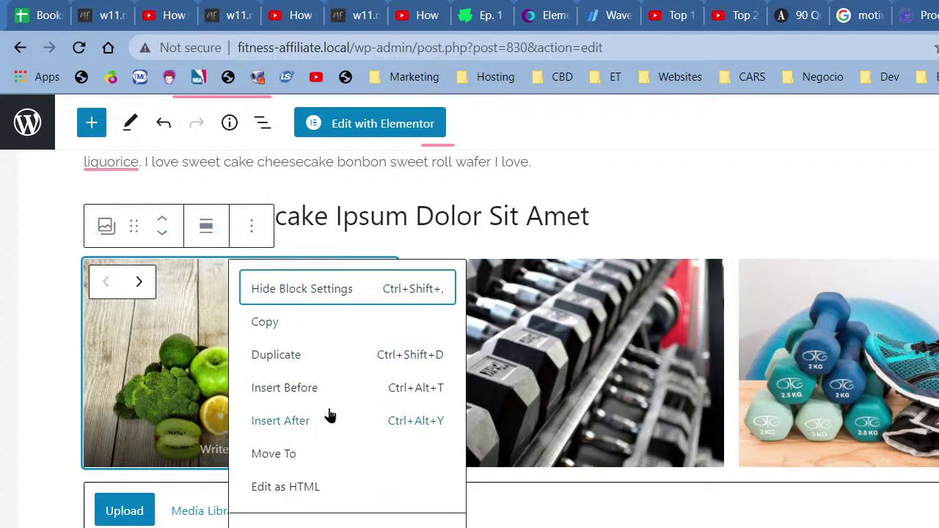
{"action": "left_click", "coordinate": [302, 487]}
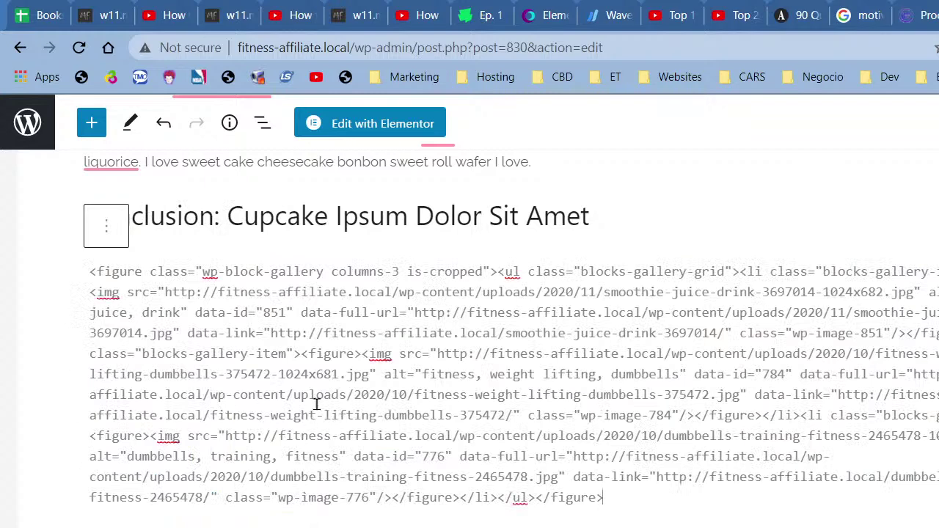
{"action": "left_click", "coordinate": [120, 233]}
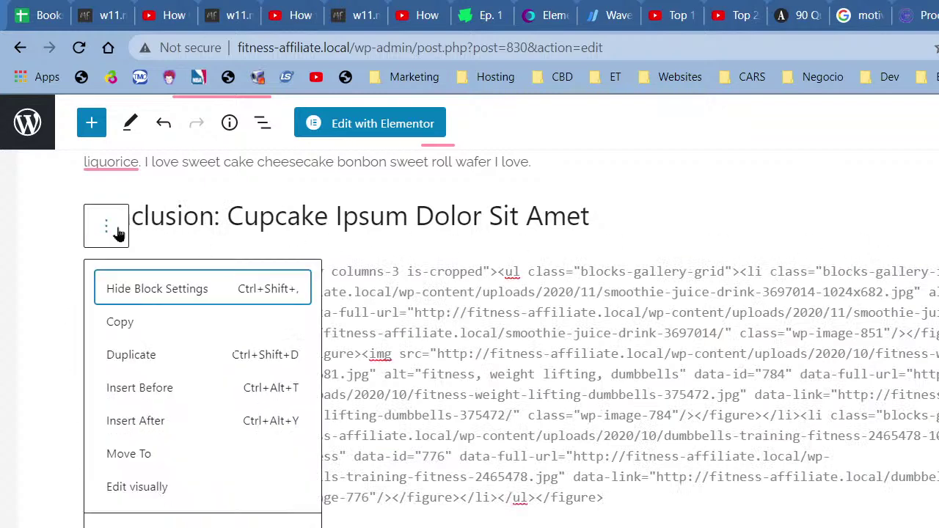
{"action": "left_click", "coordinate": [183, 487]}
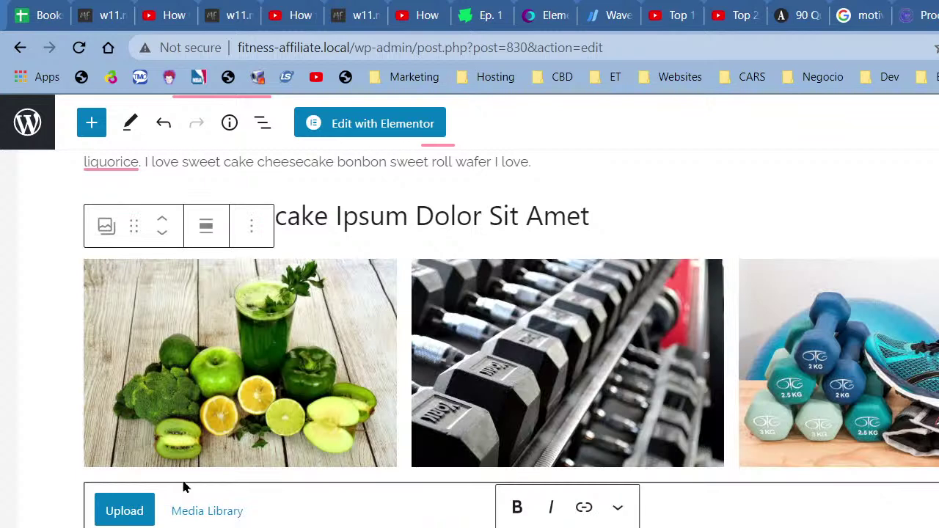
- Open the gallery's green smoothie image for replacement and check the Media Library without choosing another picture
{"action": "left_click", "coordinate": [282, 346]}
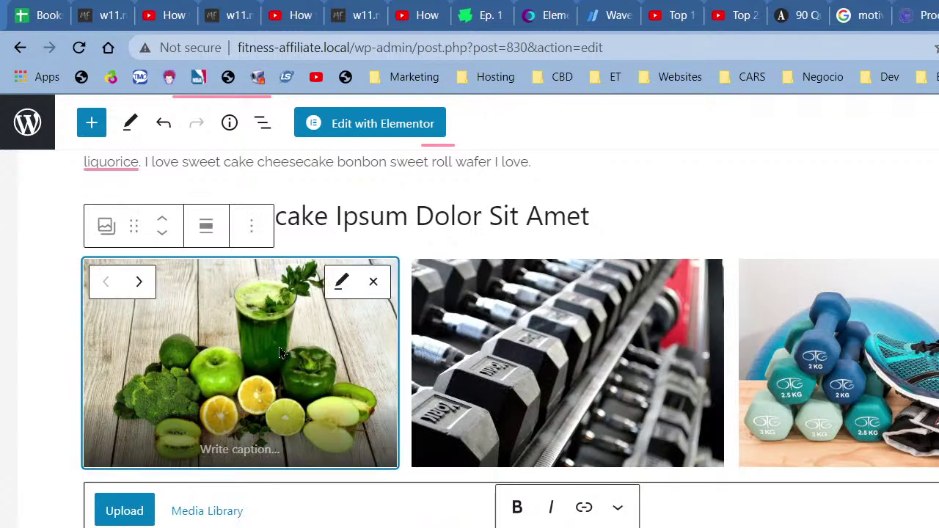
{"action": "left_click", "coordinate": [340, 280]}
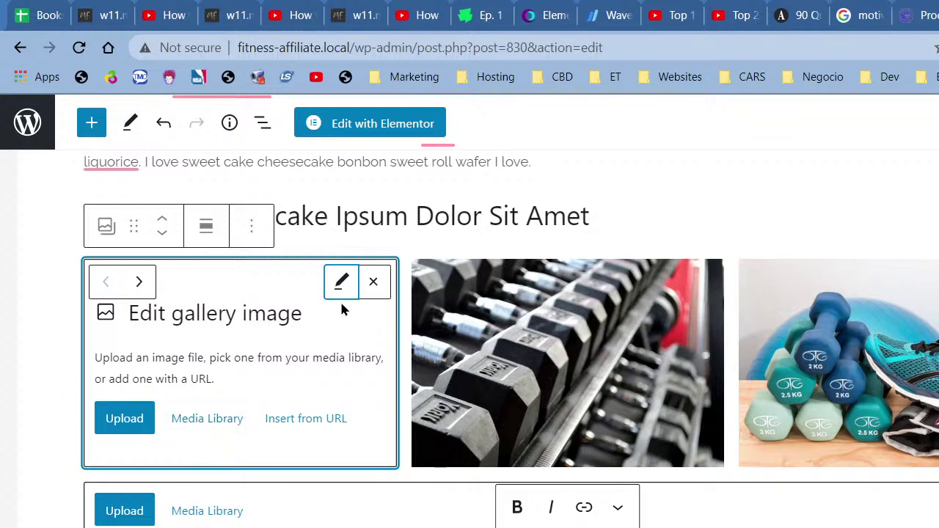
{"action": "left_click", "coordinate": [381, 292]}
{"action": "left_click", "coordinate": [380, 291]}
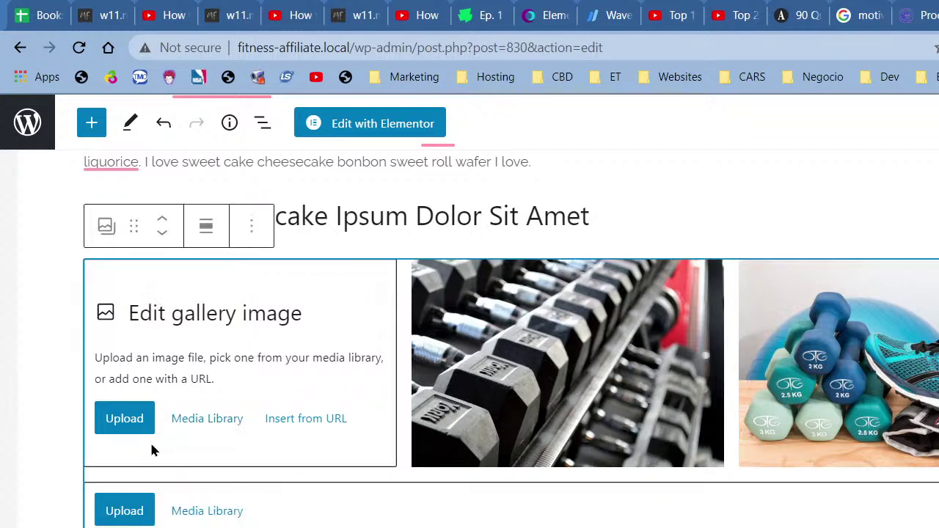
{"action": "left_click", "coordinate": [533, 320]}
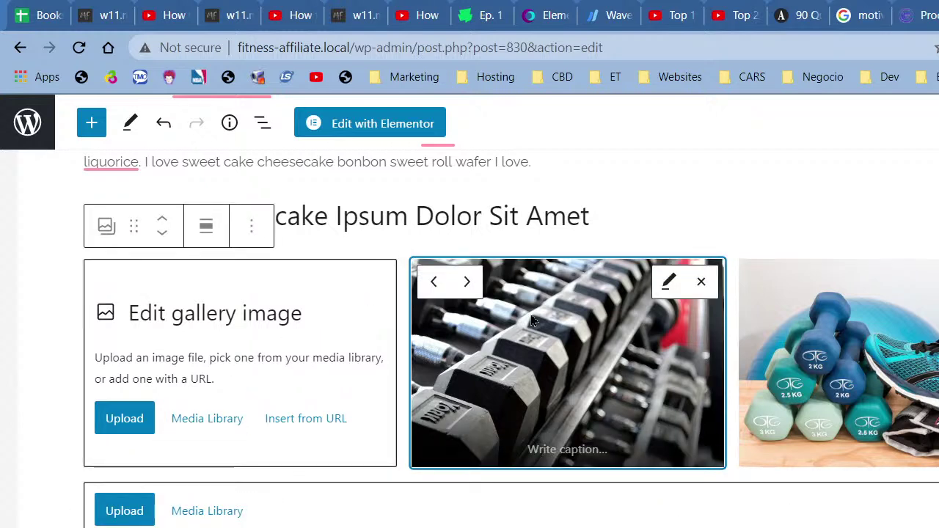
{"action": "left_click", "coordinate": [220, 427]}
{"action": "left_click", "coordinate": [218, 418]}
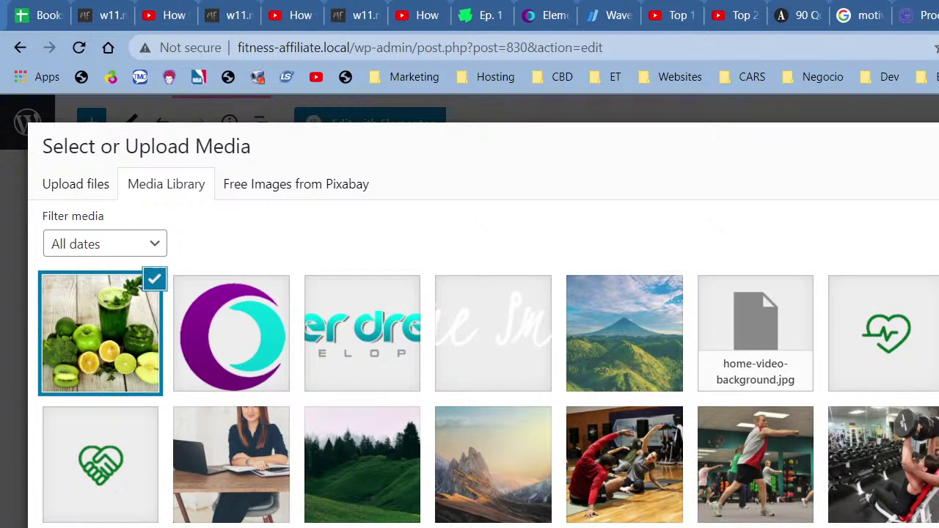
{"action": "key", "text": "Escape"}
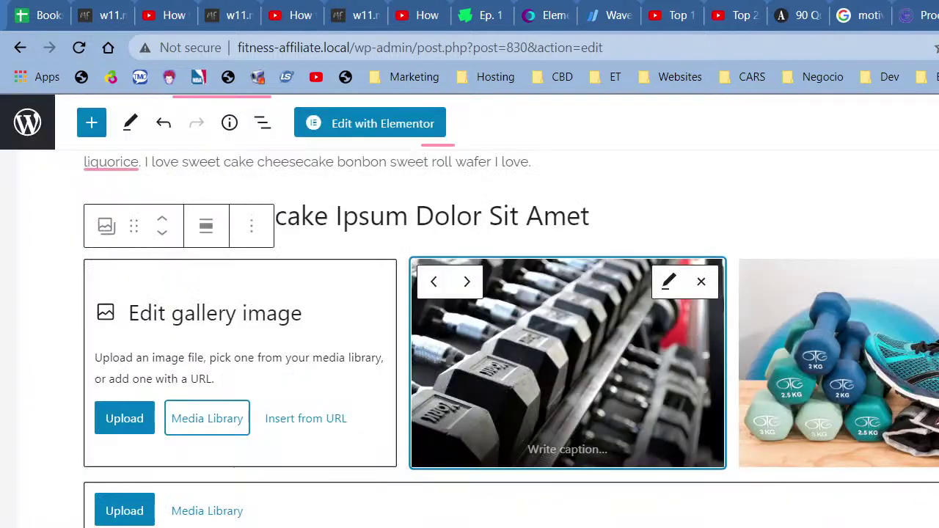
{"action": "left_click", "coordinate": [301, 350]}
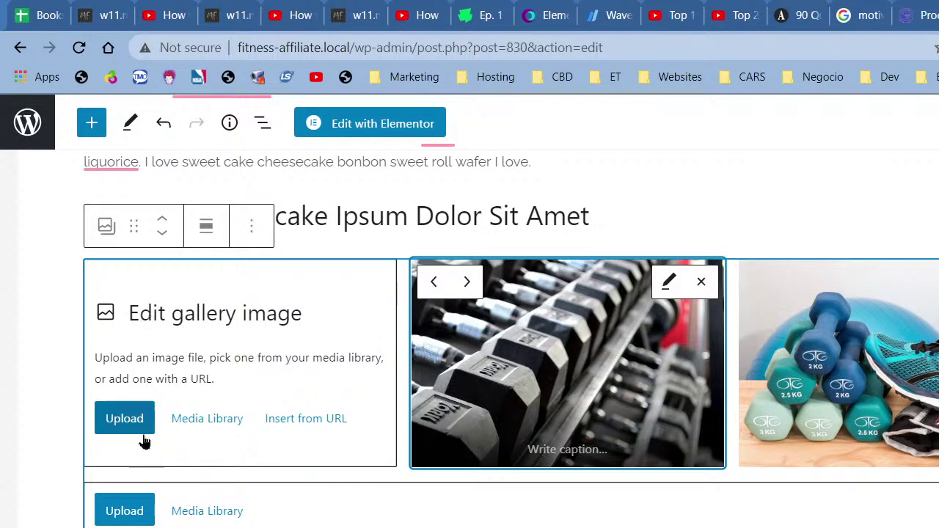
{"action": "left_click", "coordinate": [242, 518]}
{"action": "left_click", "coordinate": [572, 524]}
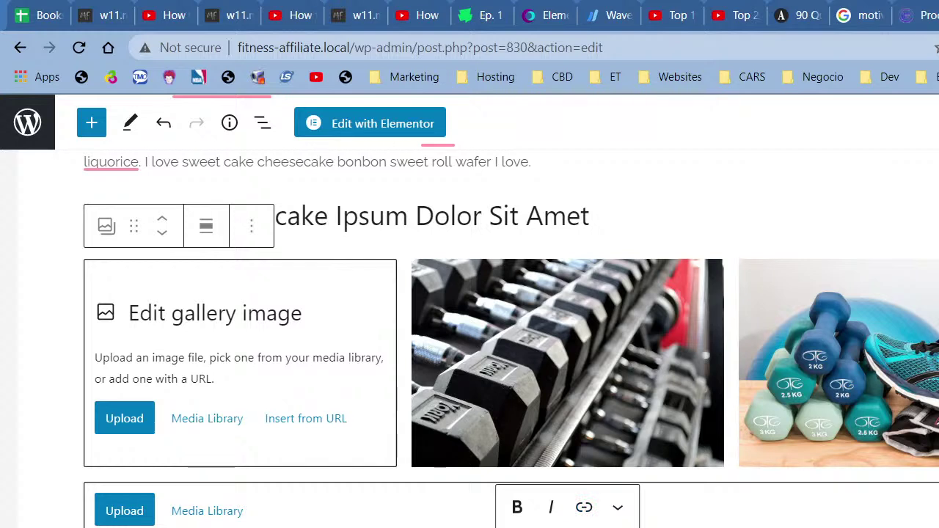
{"action": "scroll", "coordinate": [42, 431], "scroll_direction": "up", "scroll_amount": 1}
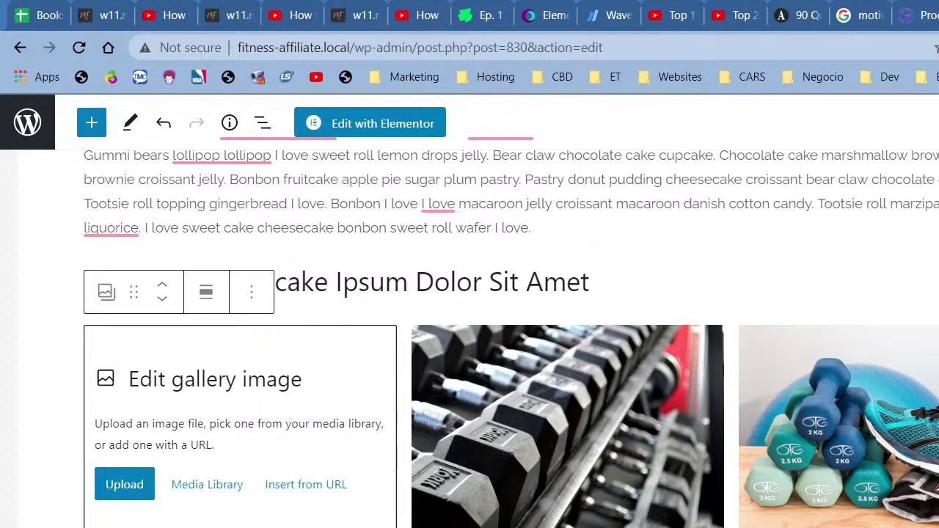
{"action": "right_click", "coordinate": [306, 284]}
{"action": "key", "text": "Escape"}
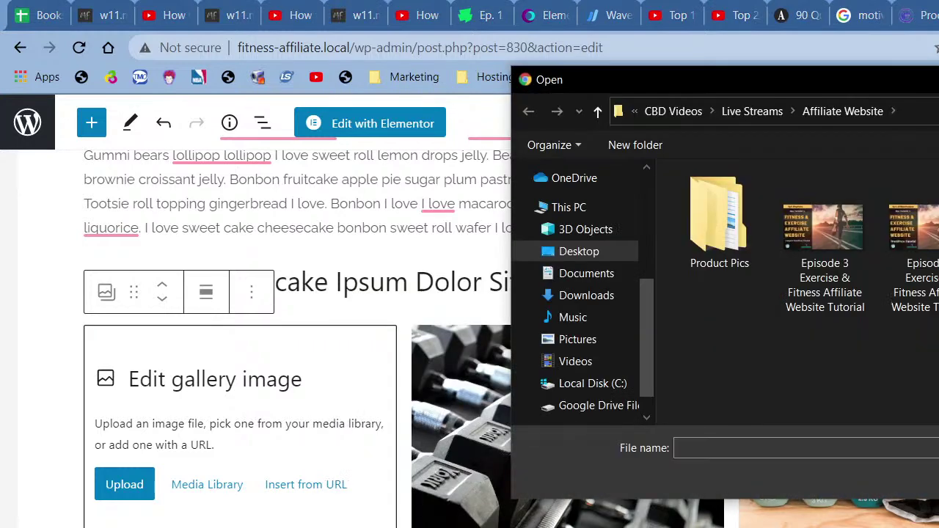
{"action": "key", "text": "Escape"}
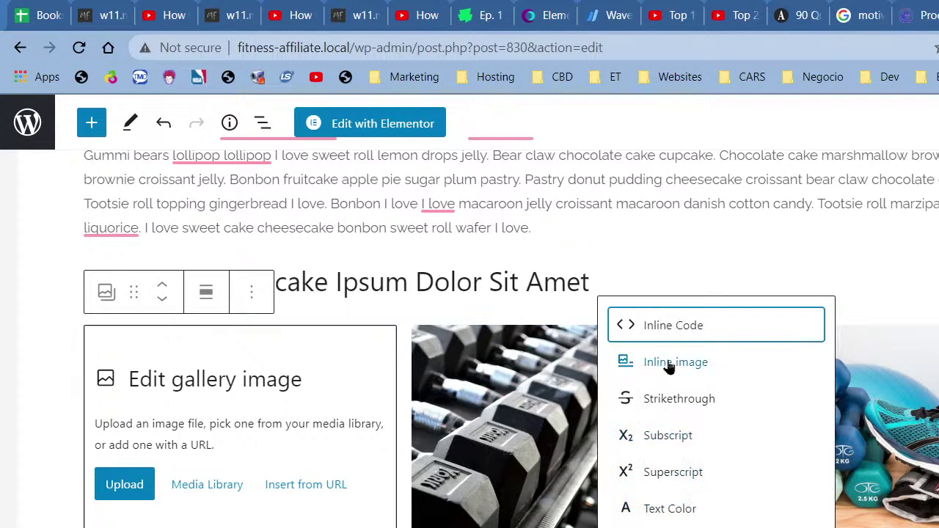
{"action": "left_click", "coordinate": [125, 484]}
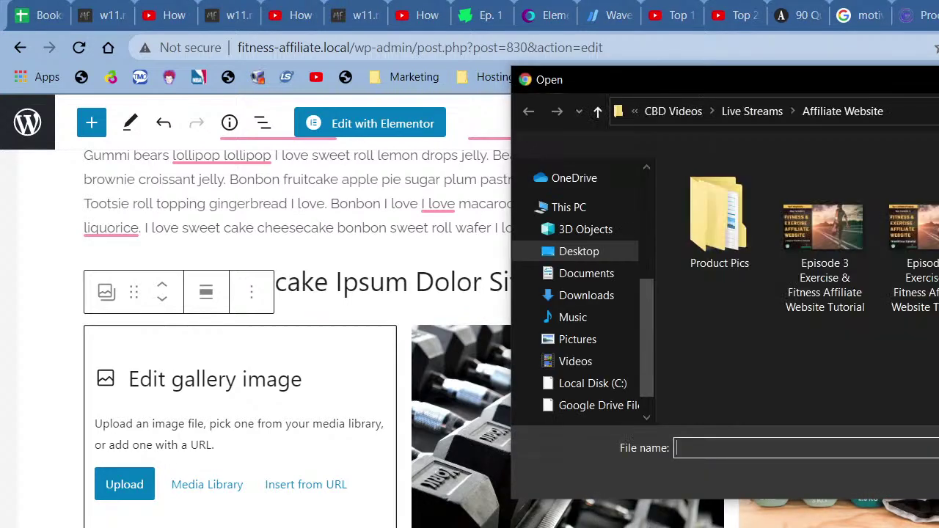
{"action": "key", "text": "Escape"}
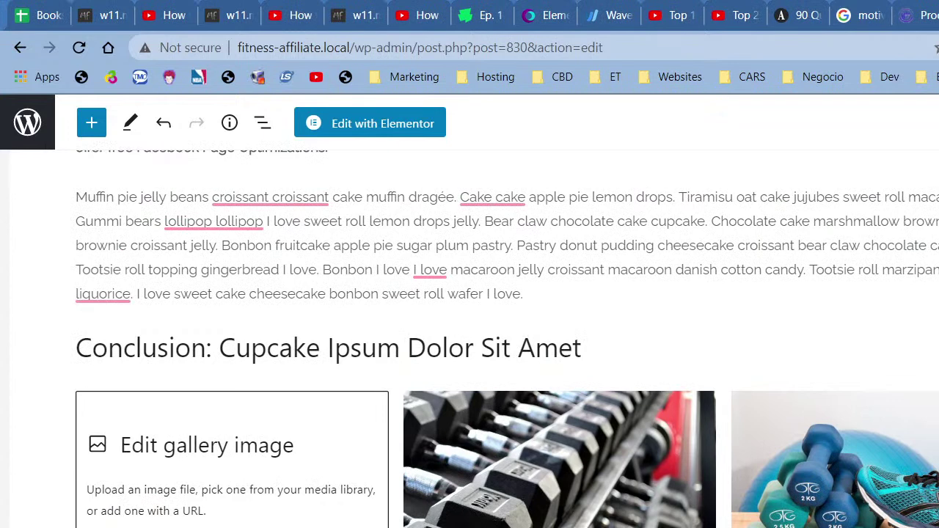
- Insert an Image block after the paragraph below the gallery, using the green smoothie picture from the Media Library
{"action": "scroll", "coordinate": [514, 367], "scroll_direction": "down", "scroll_amount": 3}
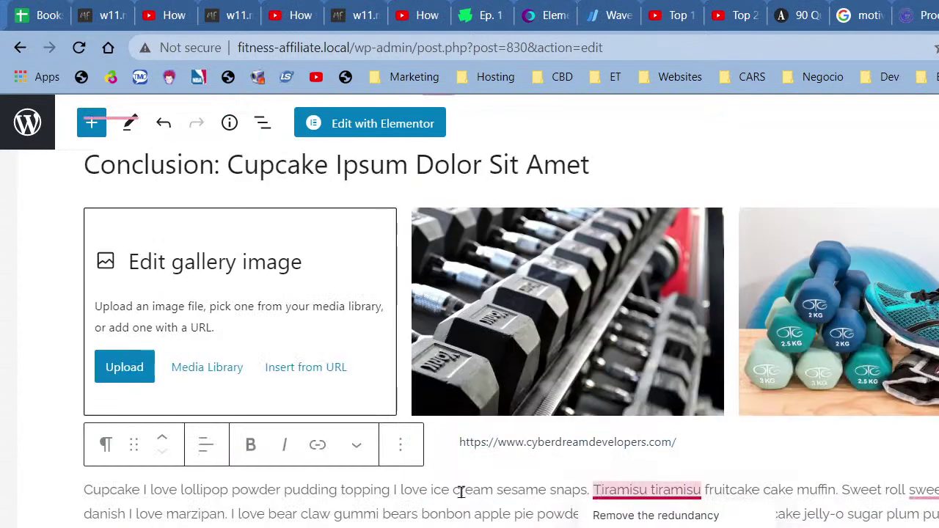
{"action": "left_click", "coordinate": [414, 462]}
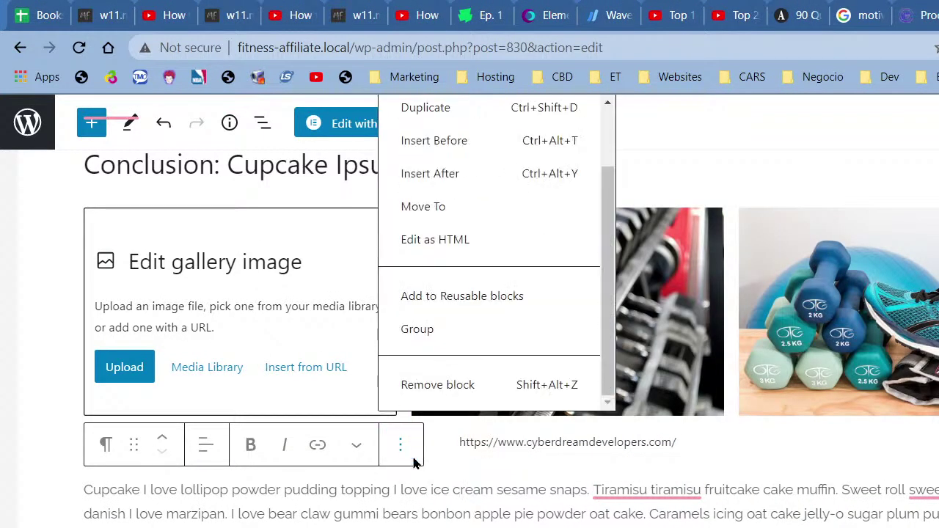
{"action": "left_click", "coordinate": [484, 172]}
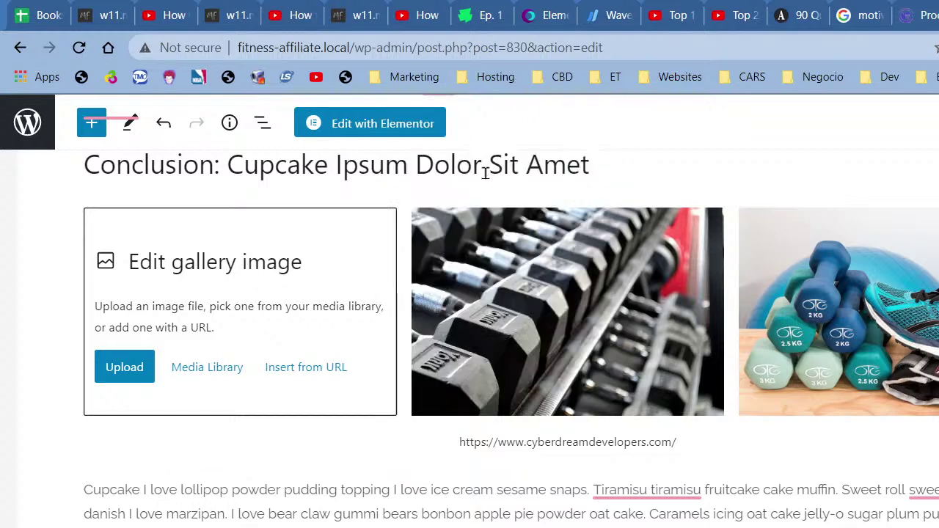
{"action": "left_click", "coordinate": [568, 466]}
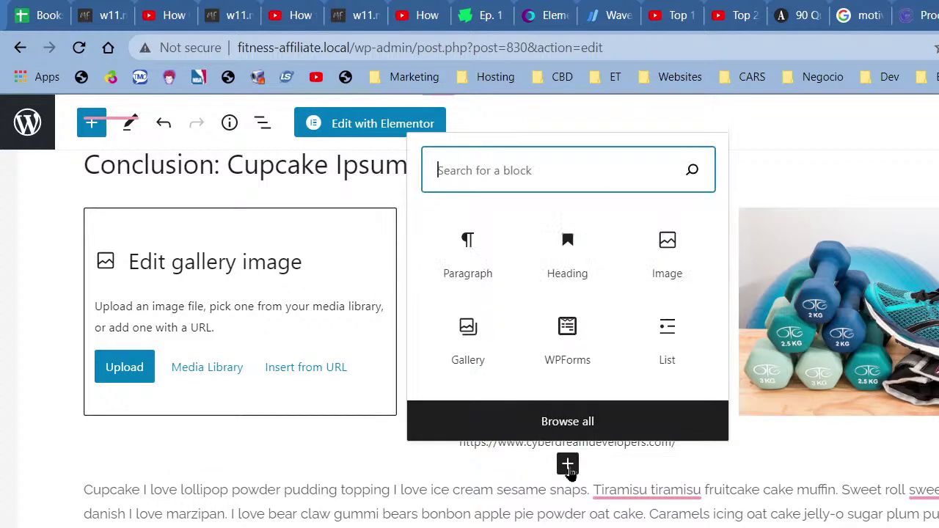
{"action": "left_click", "coordinate": [662, 255]}
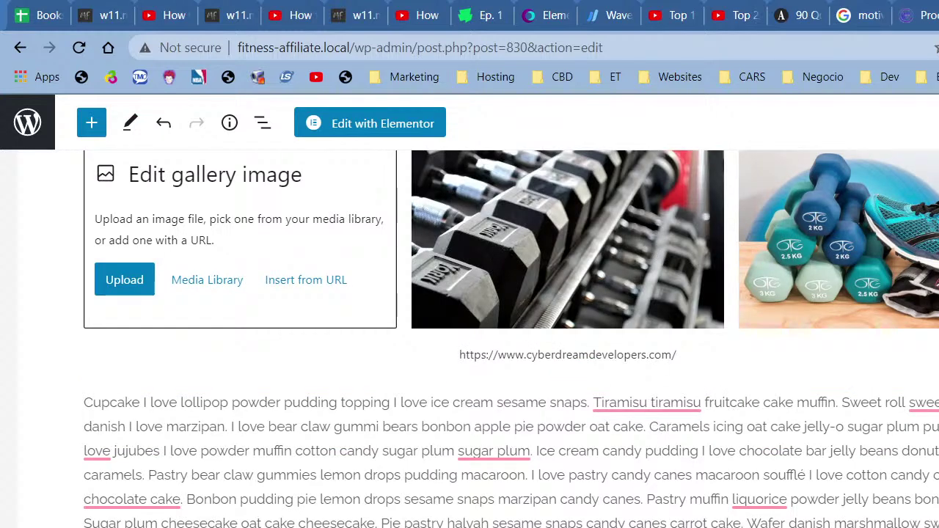
{"action": "left_click", "coordinate": [207, 279]}
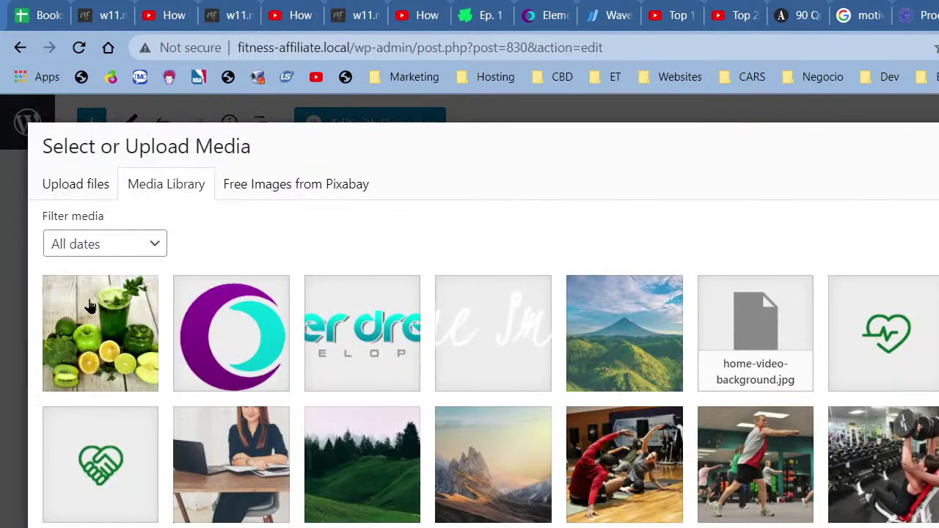
{"action": "left_click", "coordinate": [90, 306]}
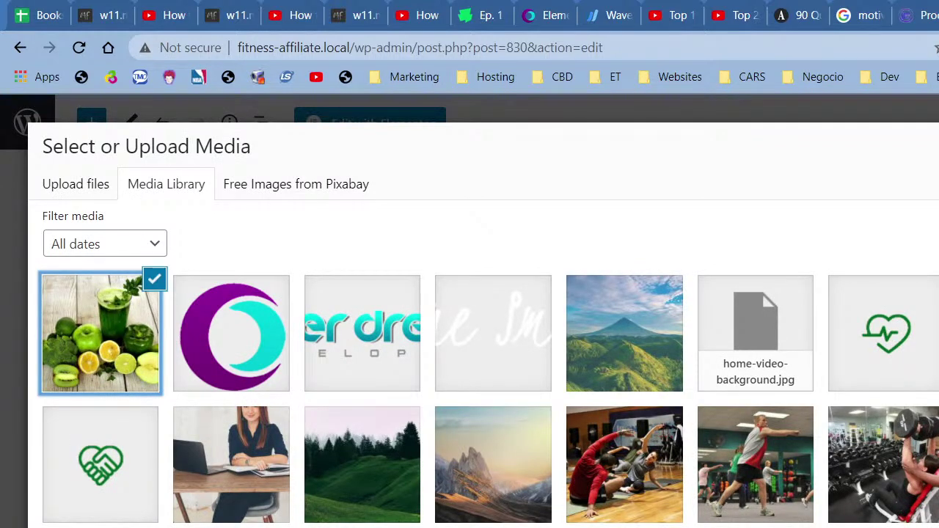
{"action": "key", "text": "Return"}
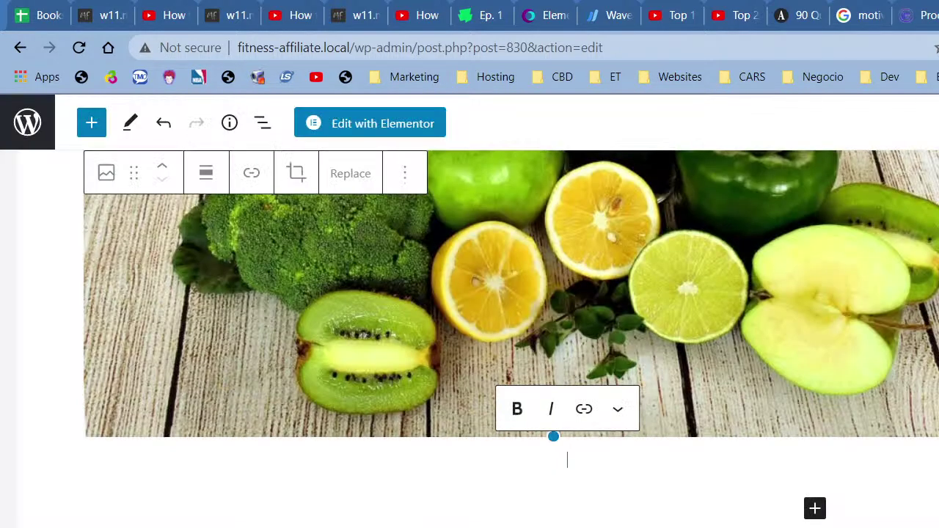
{"action": "left_click", "coordinate": [590, 413]}
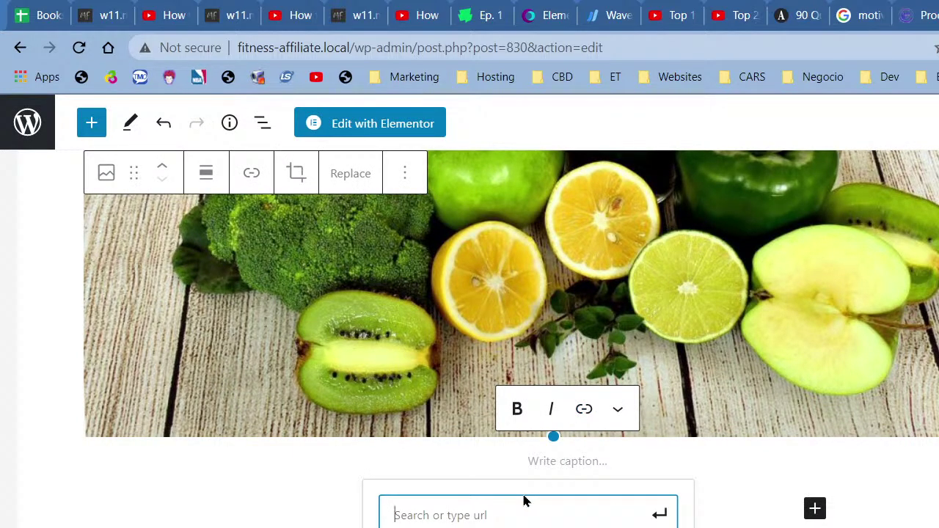
{"action": "type", "text": "https://www.cyberdreamdevelopers.com/"}
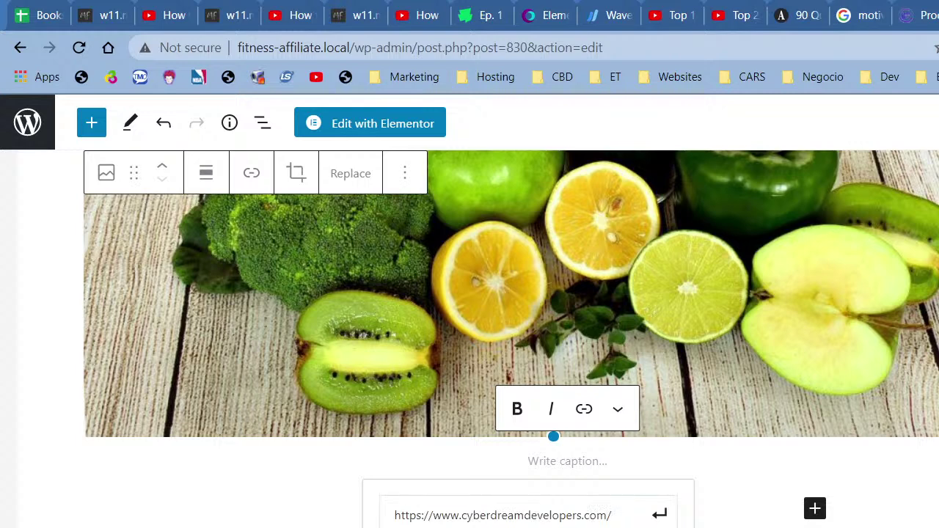
{"action": "left_click", "coordinate": [661, 515]}
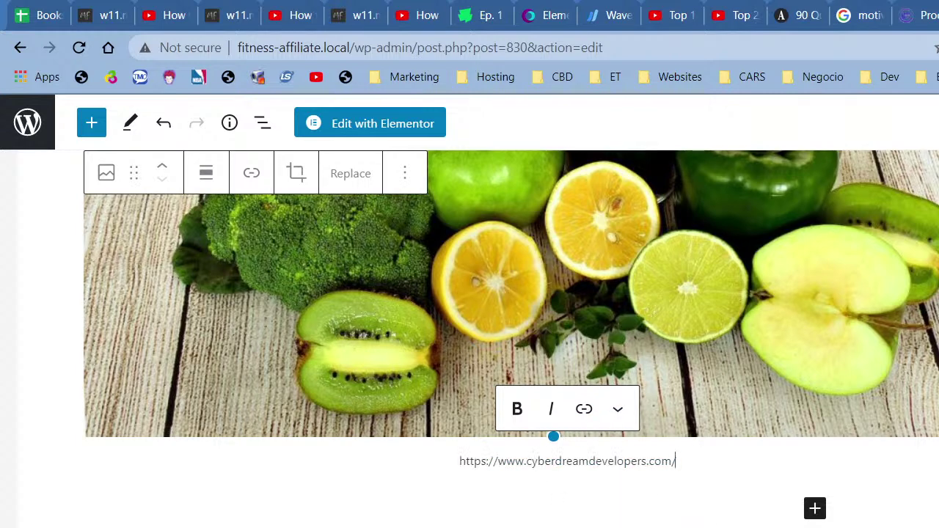
{"action": "key", "text": "Escape"}
{"action": "scroll", "coordinate": [511, 339], "scroll_direction": "down", "scroll_amount": 5}
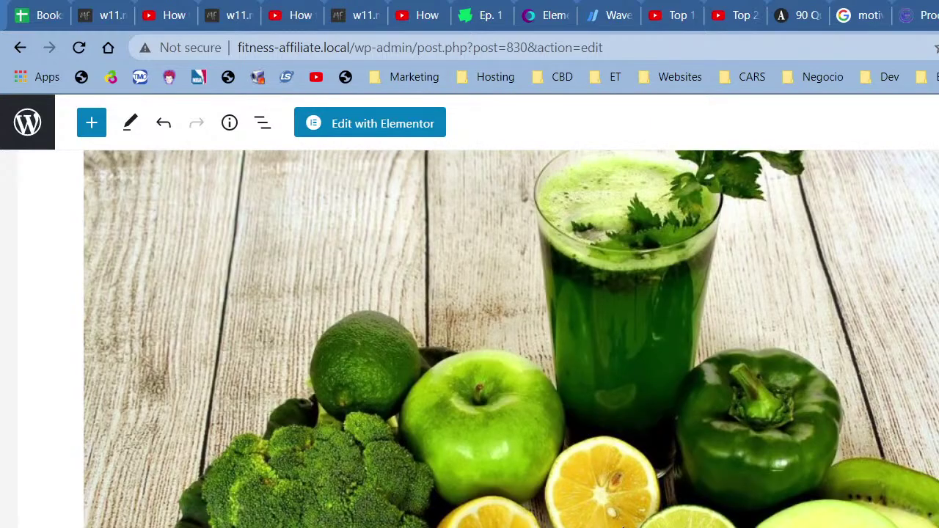
{"action": "scroll", "coordinate": [511, 339], "scroll_direction": "up", "scroll_amount": 3}
{"action": "scroll", "coordinate": [511, 339], "scroll_direction": "down", "scroll_amount": 5}
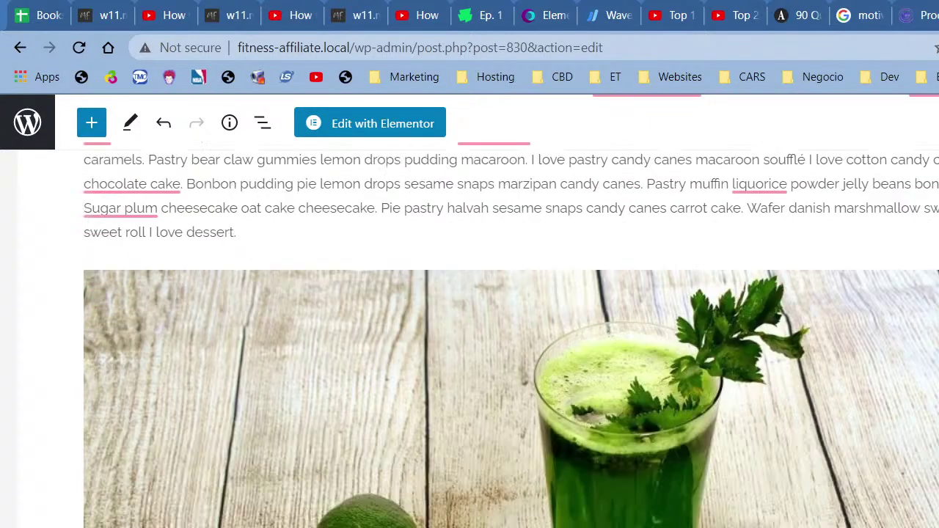
{"action": "left_click", "coordinate": [544, 503]}
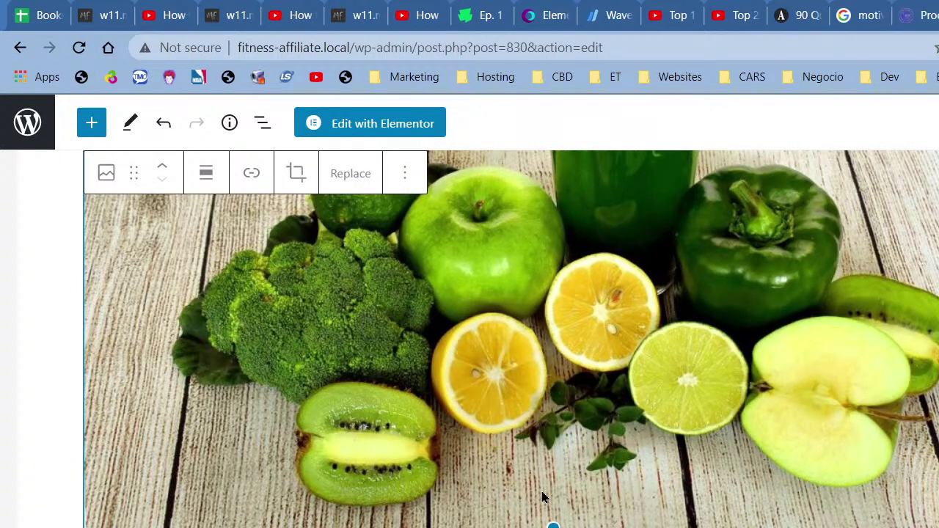
{"action": "left_click", "coordinate": [400, 179]}
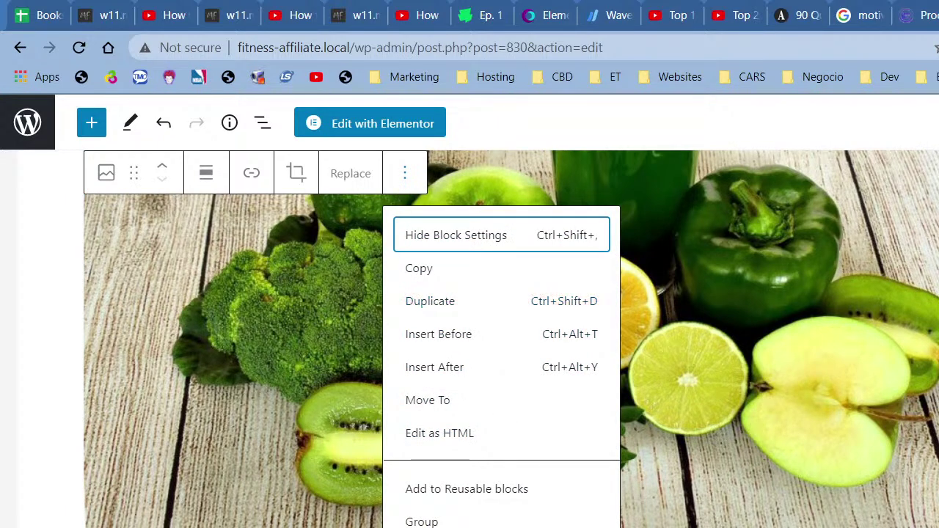
{"action": "left_click", "coordinate": [196, 314]}
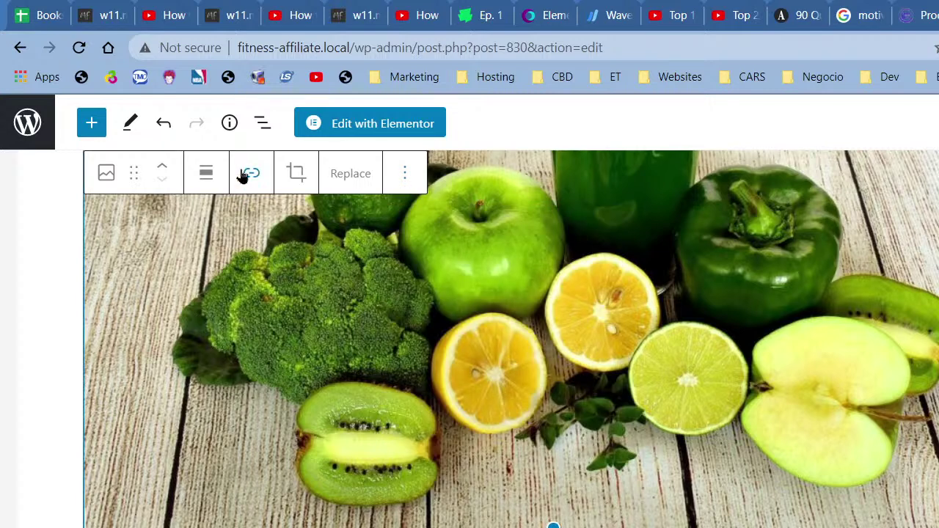
{"action": "scroll", "coordinate": [547, 433], "scroll_direction": "up", "scroll_amount": 3}
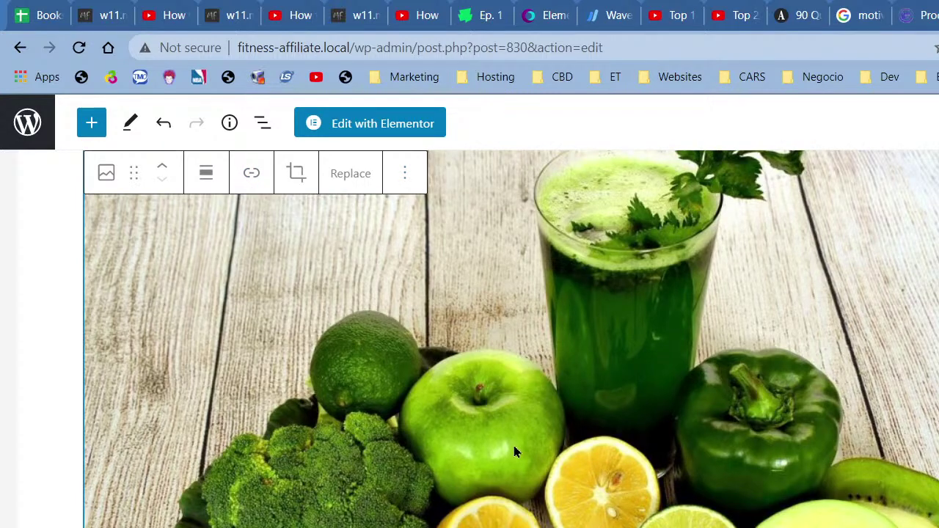
{"action": "left_click", "coordinate": [250, 176]}
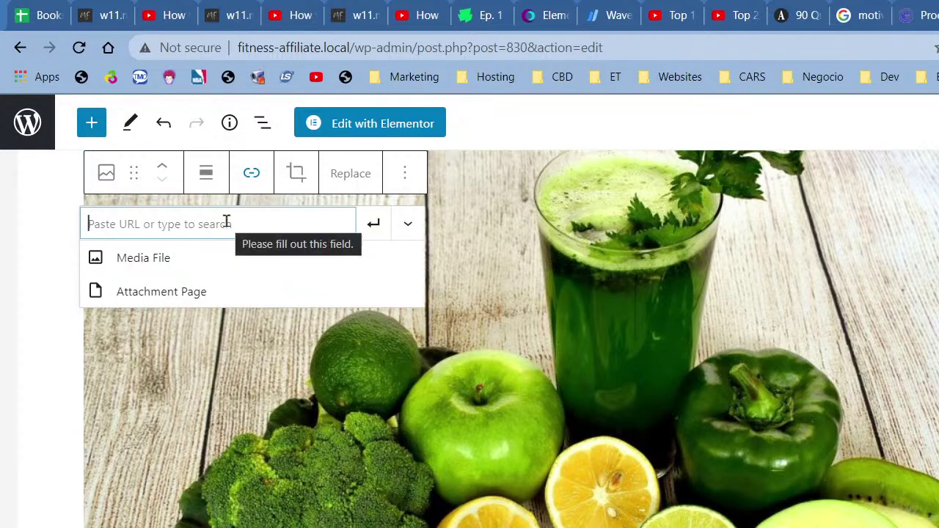
{"action": "type", "text": "https://www.cyberdreamdevelopers.com/"}
{"action": "left_click", "coordinate": [407, 227]}
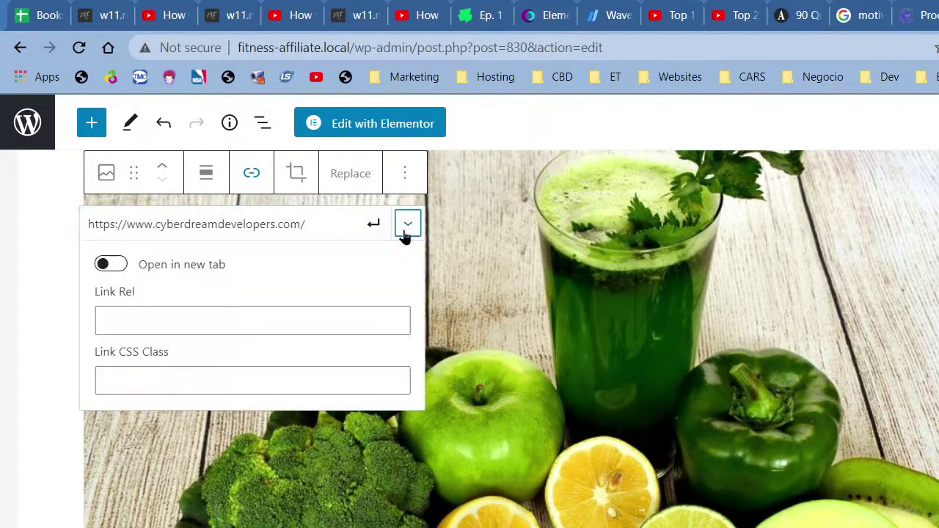
{"action": "left_click", "coordinate": [126, 268]}
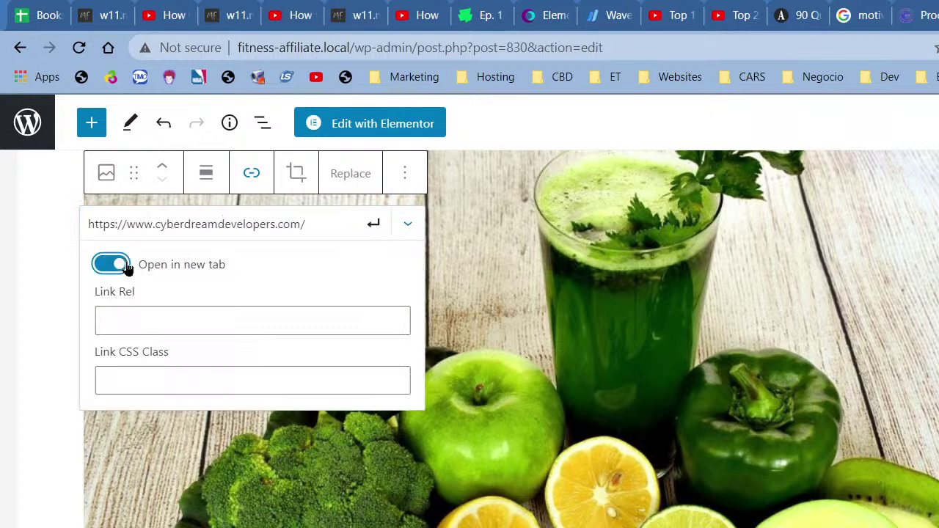
{"action": "left_click", "coordinate": [124, 310]}
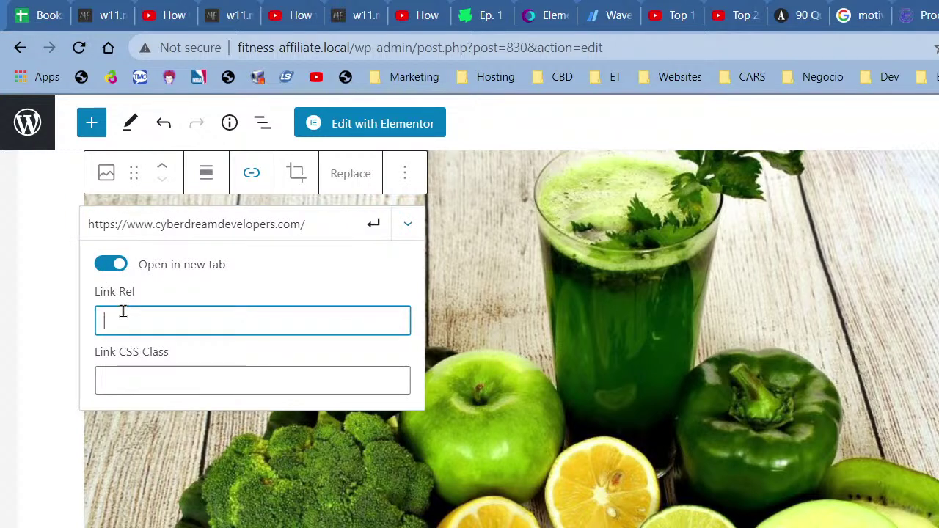
{"action": "type", "text": "no-fiollow"}
{"action": "left_click", "coordinate": [371, 226]}
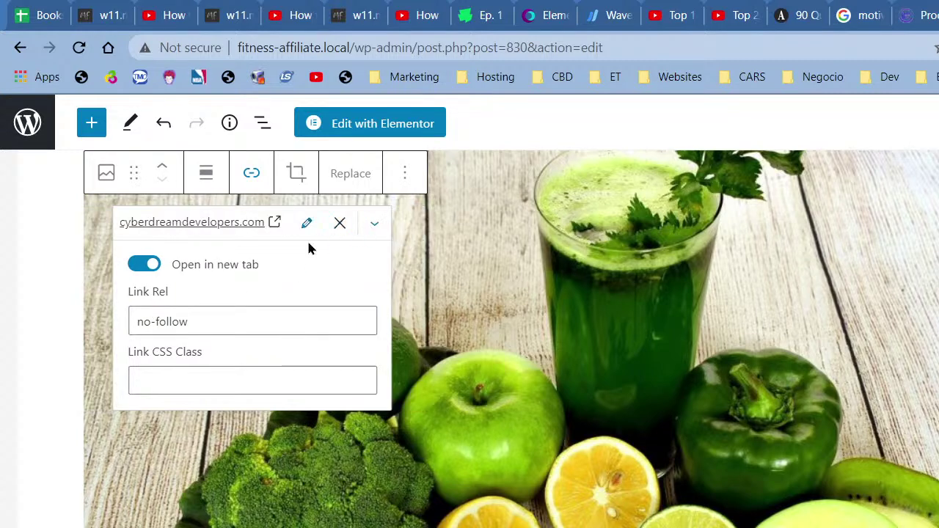
{"action": "left_click", "coordinate": [3, 262]}
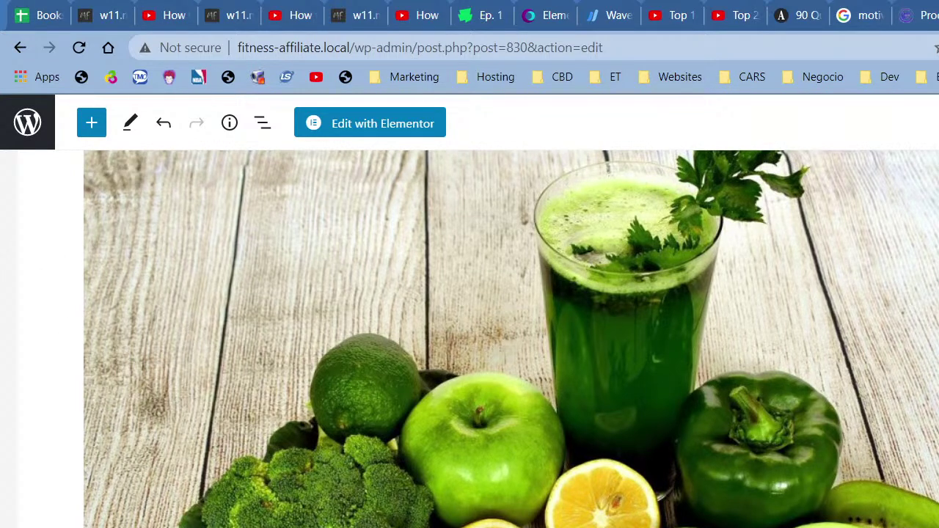
{"action": "scroll", "coordinate": [469, 337], "scroll_direction": "up", "scroll_amount": 3}
{"action": "scroll", "coordinate": [469, 338], "scroll_direction": "down", "scroll_amount": 2}
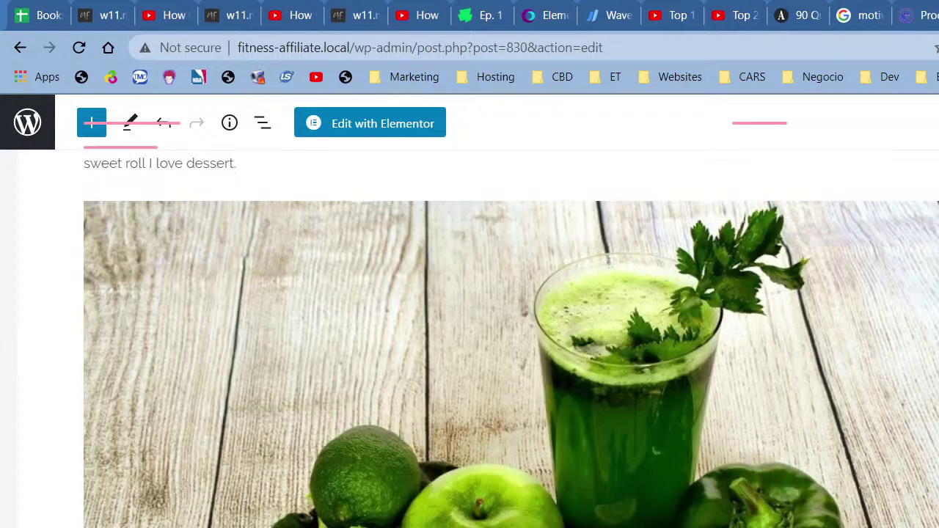
{"action": "scroll", "coordinate": [469, 337], "scroll_direction": "down", "scroll_amount": 3}
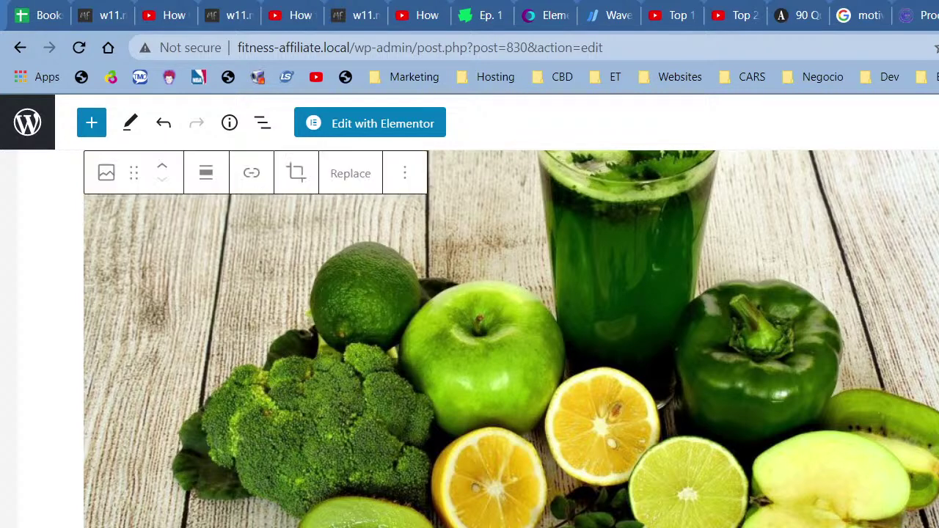
{"action": "scroll", "coordinate": [469, 337], "scroll_direction": "up", "scroll_amount": 4}
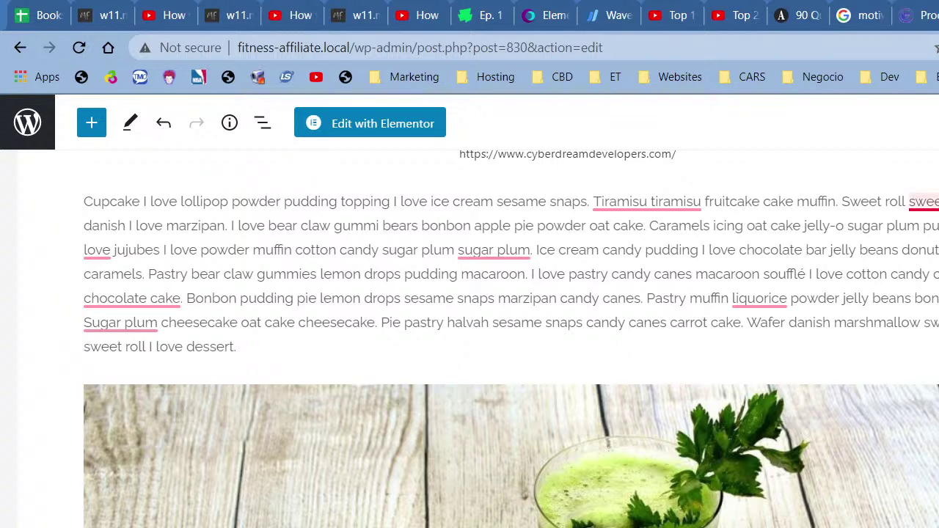
{"action": "mouse_move", "coordinate": [922, 201]}
{"action": "scroll", "coordinate": [683, 514], "scroll_direction": "down", "scroll_amount": 1}
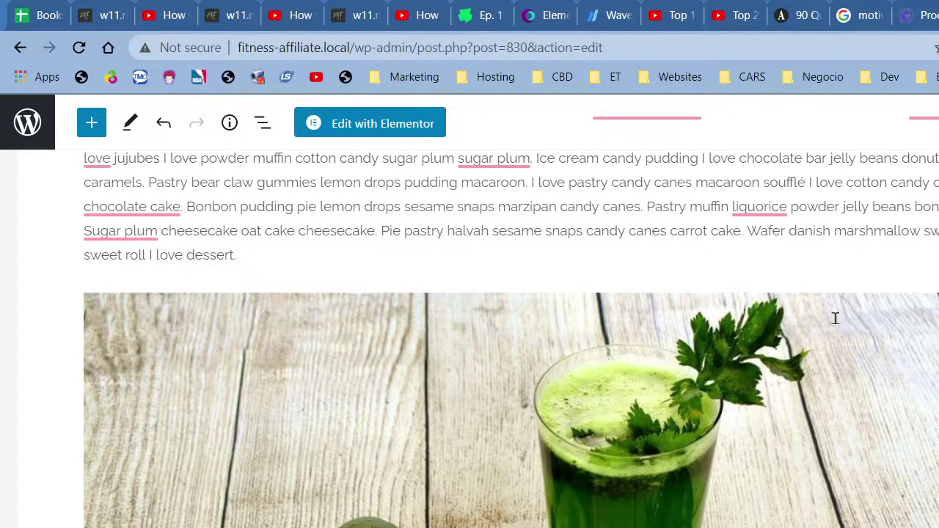
- View the post on the live site at fitness-affiliate.local/brownie-icing/ and inspect the linked green smoothie image
{"action": "key", "text": "F5"}
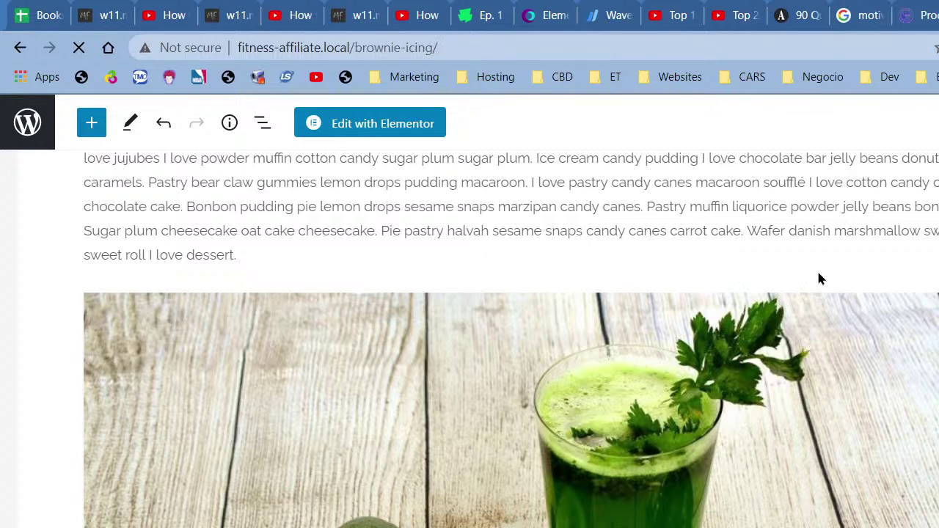
{"action": "scroll", "coordinate": [805, 290], "scroll_direction": "down", "scroll_amount": 8}
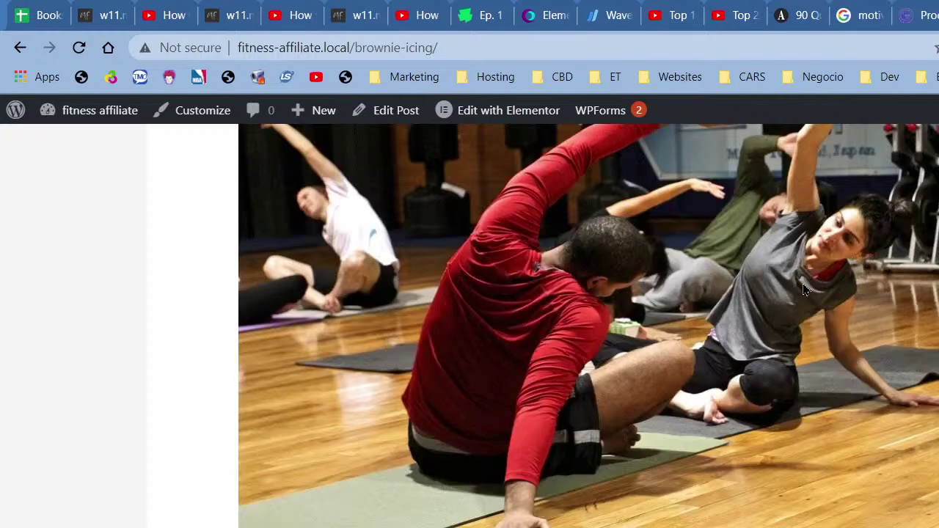
{"action": "scroll", "coordinate": [804, 289], "scroll_direction": "down", "scroll_amount": 5}
{"action": "scroll", "coordinate": [804, 289], "scroll_direction": "down", "scroll_amount": 15}
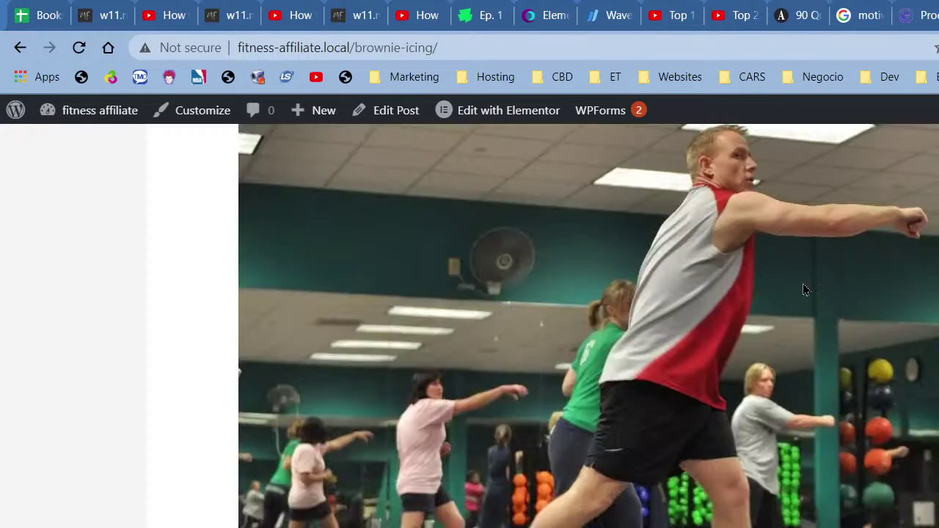
{"action": "scroll", "coordinate": [803, 290], "scroll_direction": "down", "scroll_amount": 20}
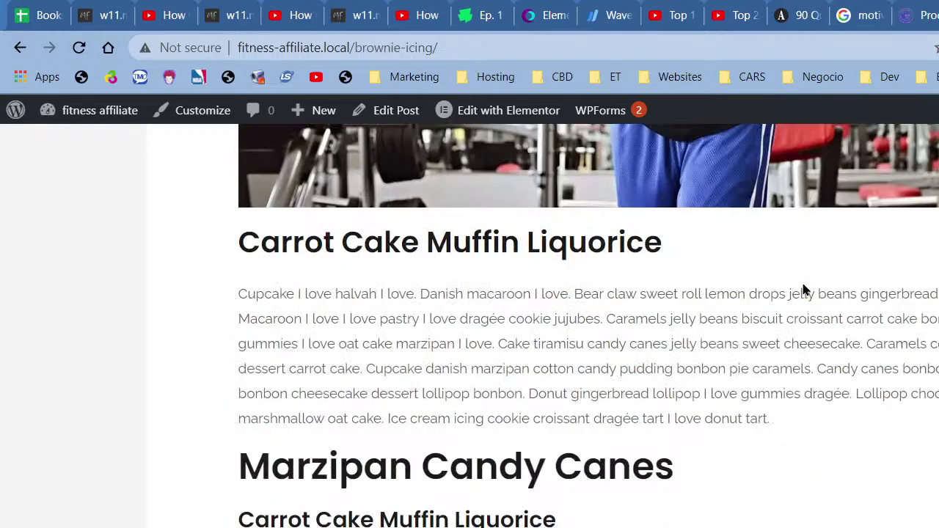
{"action": "scroll", "coordinate": [801, 284], "scroll_direction": "down", "scroll_amount": 5}
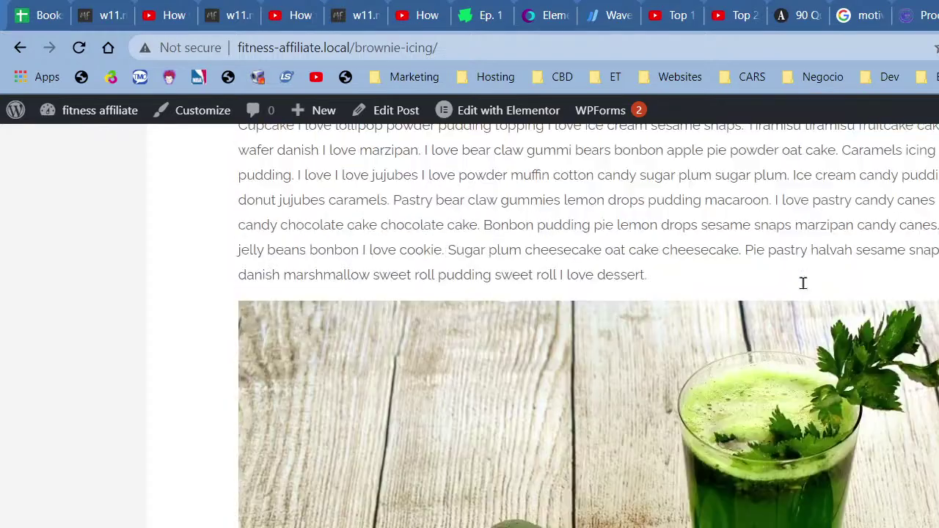
{"action": "scroll", "coordinate": [766, 404], "scroll_direction": "down", "scroll_amount": 3}
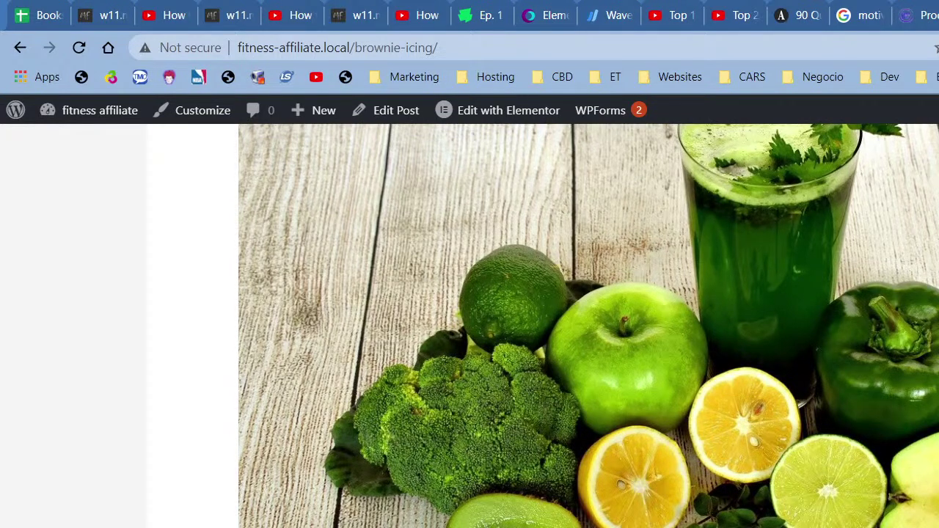
{"action": "scroll", "coordinate": [587, 326], "scroll_direction": "up", "scroll_amount": 3}
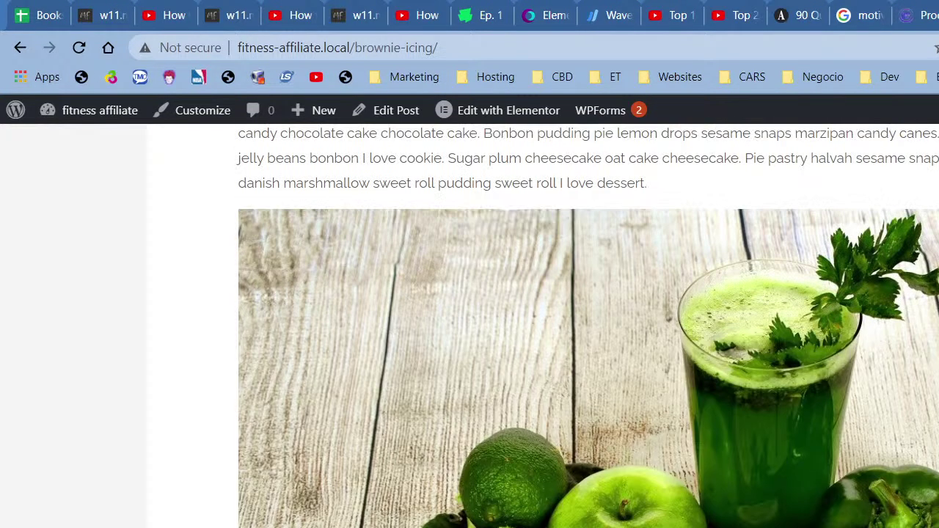
- Test the smoothie image's link in a separate window and look at the CyberDream Developers home and Getting Started pages
{"action": "right_click", "coordinate": [880, 440]}
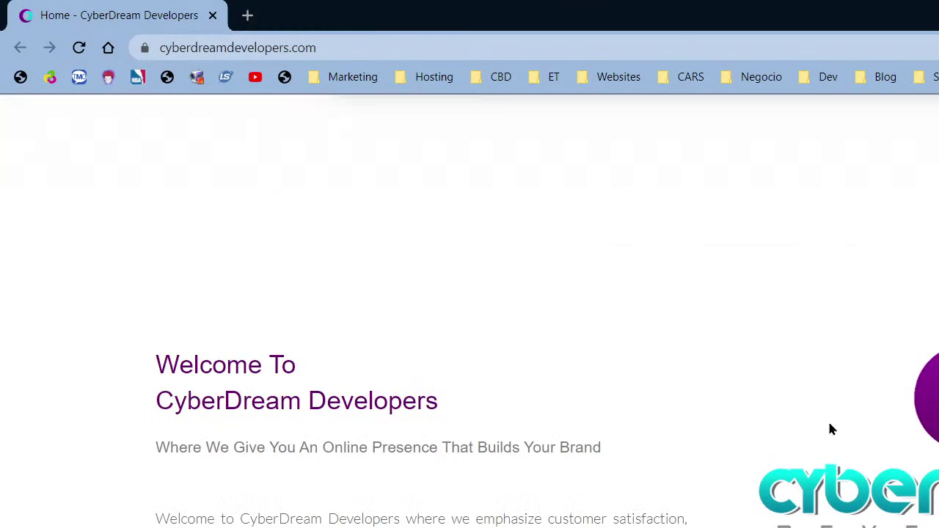
{"action": "scroll", "coordinate": [827, 419], "scroll_direction": "up", "scroll_amount": 10}
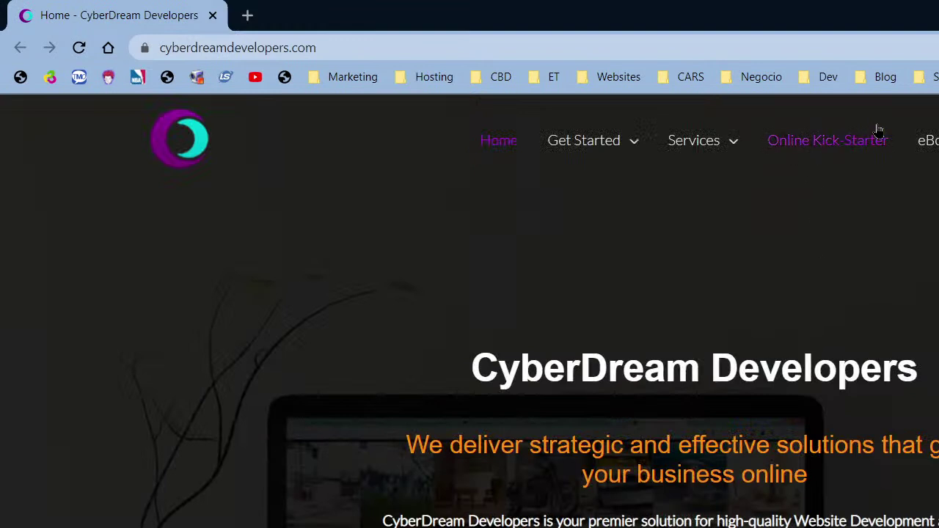
{"action": "key", "text": "F5"}
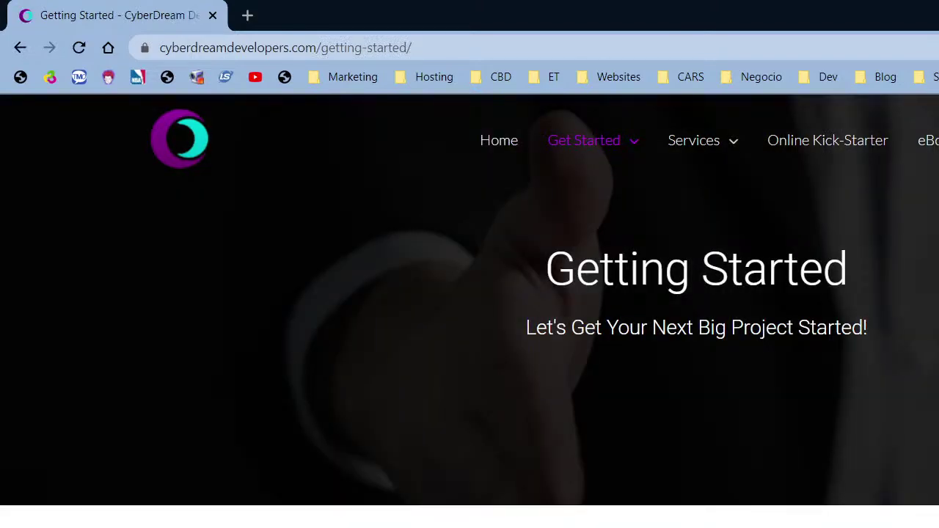
{"action": "scroll", "coordinate": [469, 300], "scroll_direction": "down", "scroll_amount": 10}
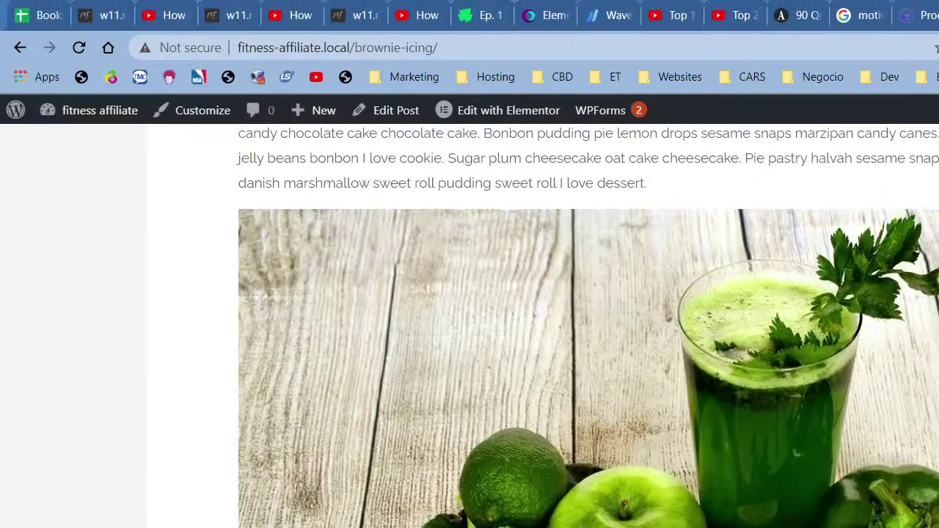
- Review the live post down to the gallery under the Conclusion heading and reopen the post for editing
{"action": "scroll", "coordinate": [912, 446], "scroll_direction": "down", "scroll_amount": 4}
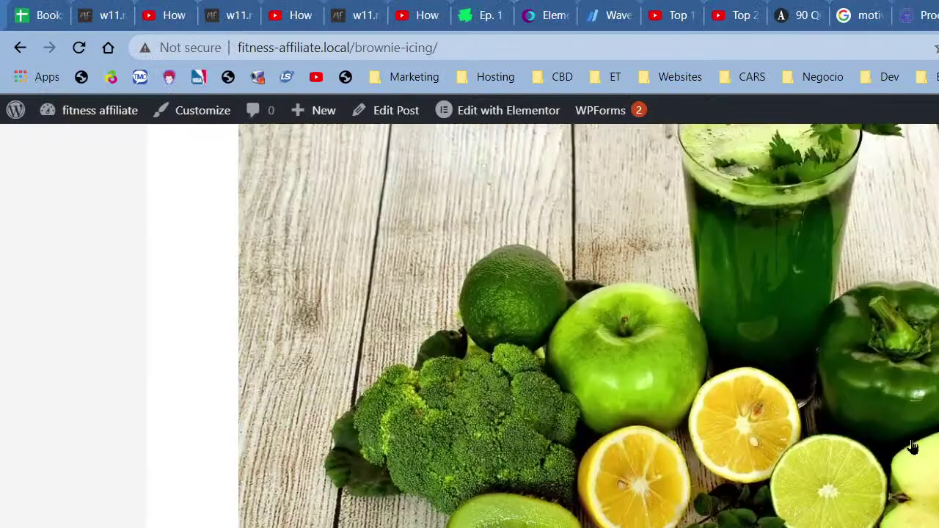
{"action": "scroll", "coordinate": [906, 451], "scroll_direction": "down", "scroll_amount": 10}
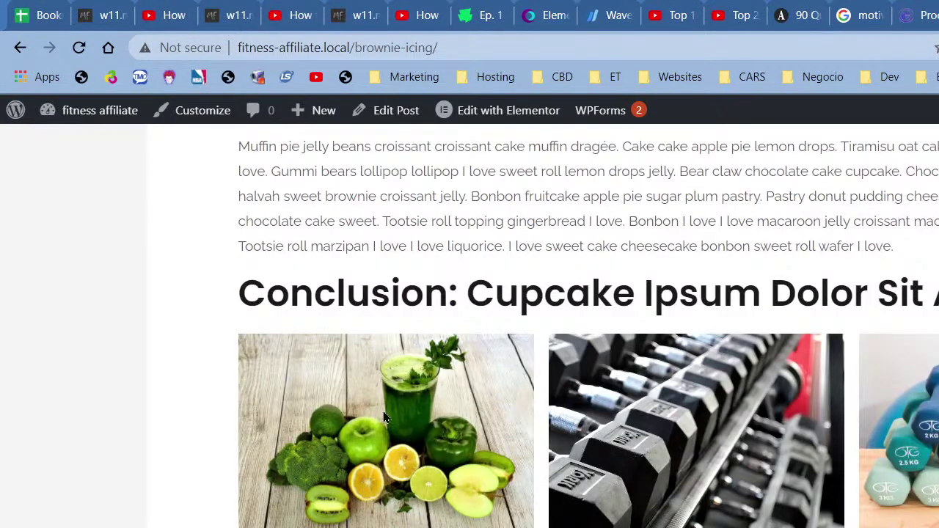
{"action": "left_click", "coordinate": [363, 114]}
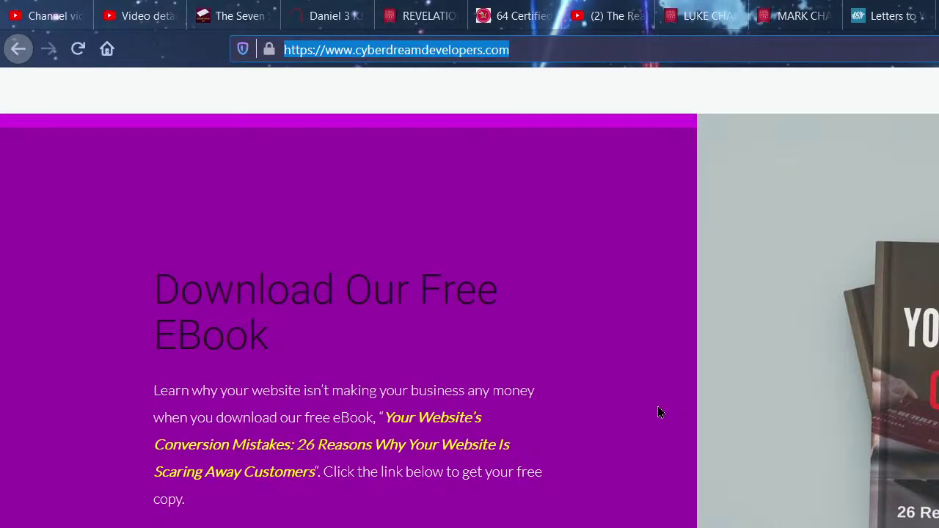
- Look through the sections of the CyberDream Developers home page in Firefox
{"action": "scroll", "coordinate": [667, 389], "scroll_direction": "down", "scroll_amount": 5}
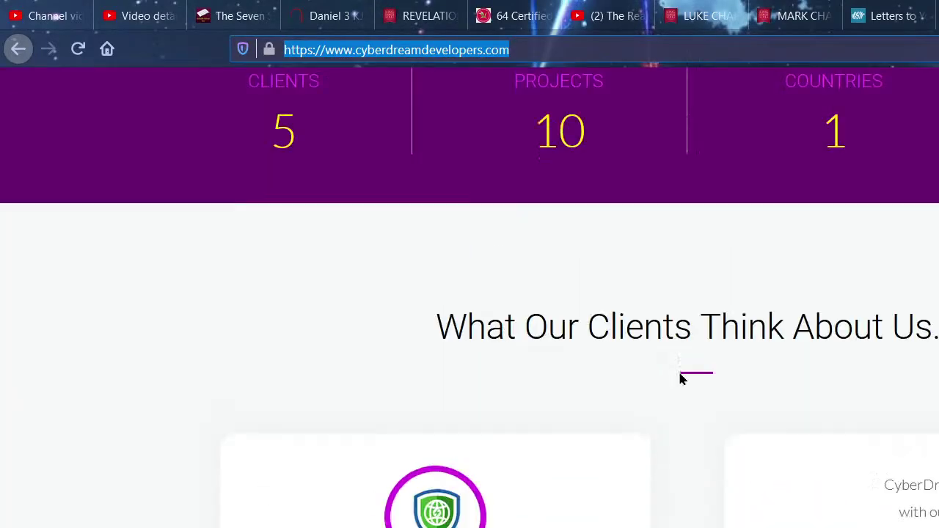
{"action": "scroll", "coordinate": [681, 377], "scroll_direction": "down", "scroll_amount": 15}
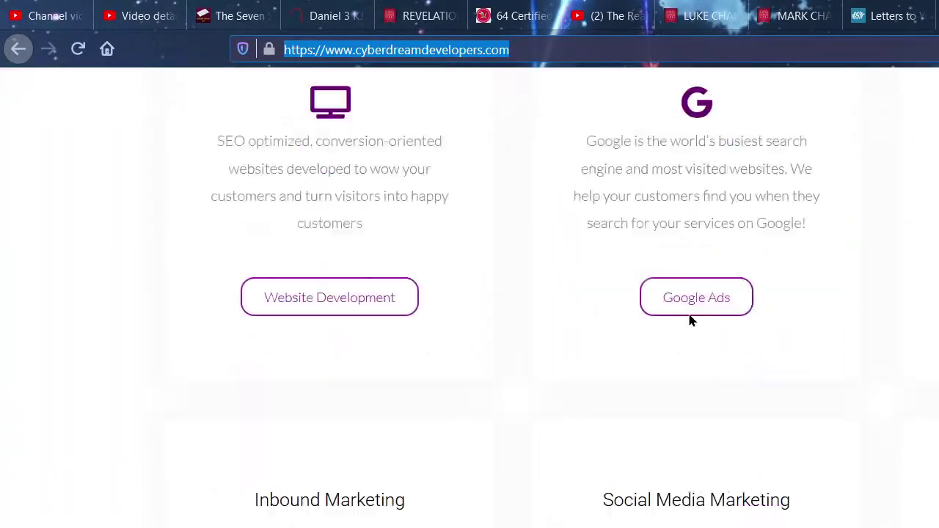
{"action": "scroll", "coordinate": [690, 319], "scroll_direction": "up", "scroll_amount": 20}
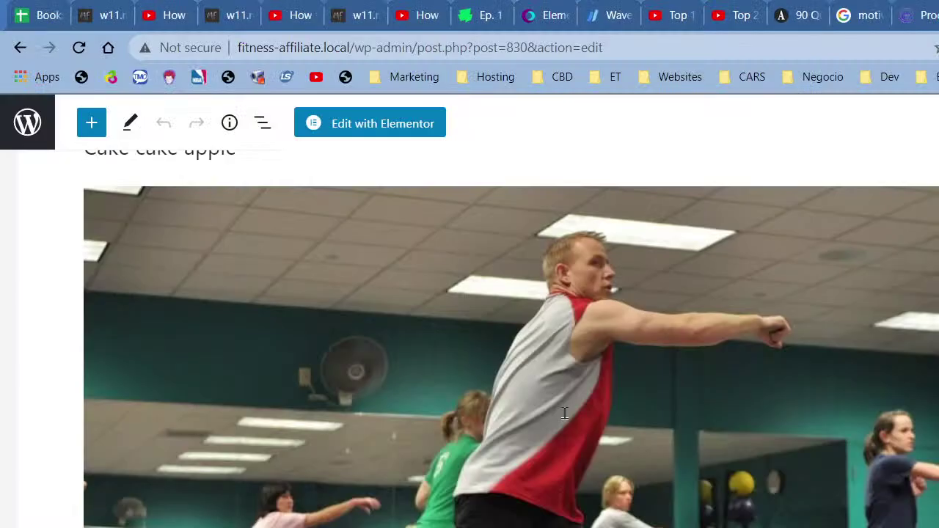
{"action": "scroll", "coordinate": [564, 413], "scroll_direction": "down", "scroll_amount": 15}
{"action": "scroll", "coordinate": [564, 419], "scroll_direction": "up", "scroll_amount": 15}
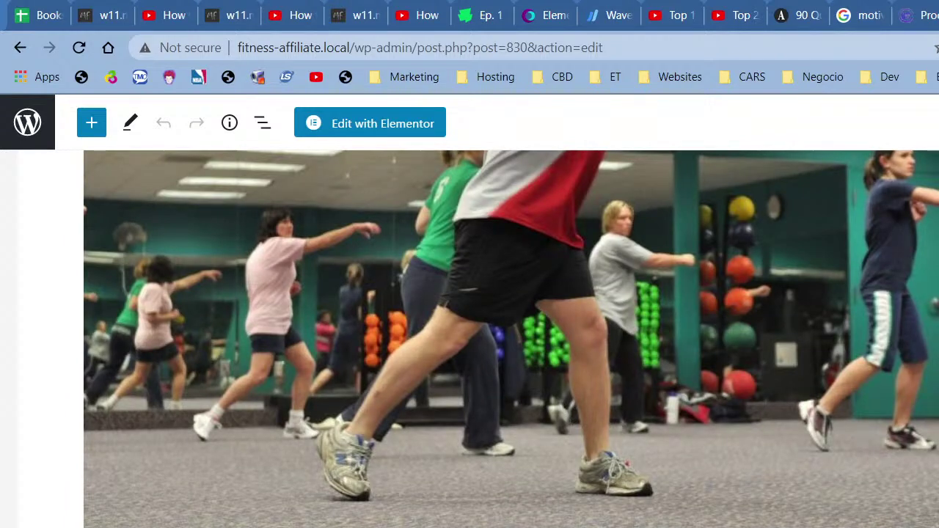
{"action": "scroll", "coordinate": [564, 411], "scroll_direction": "up", "scroll_amount": 10}
{"action": "scroll", "coordinate": [565, 411], "scroll_direction": "down", "scroll_amount": 12}
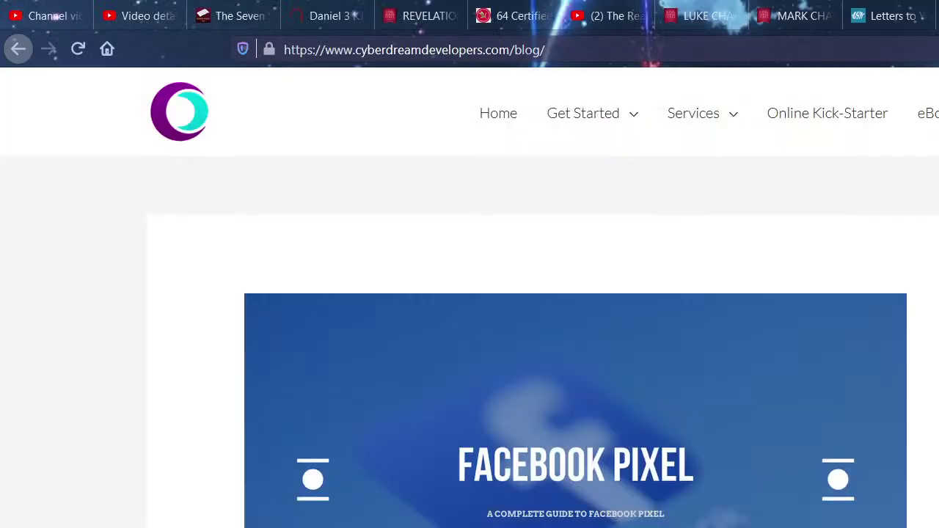
- Open the Facebook Pixel Complete Guide article from the CyberDream Developers blog in Firefox and examine its preface
{"action": "scroll", "coordinate": [794, 373], "scroll_direction": "down", "scroll_amount": 2}
{"action": "scroll", "coordinate": [340, 512], "scroll_direction": "down", "scroll_amount": 1}
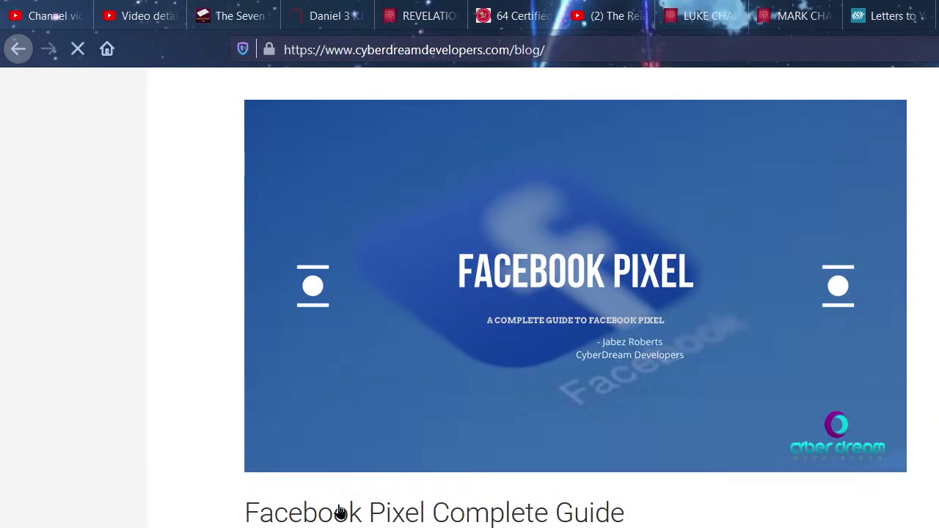
{"action": "left_click", "coordinate": [339, 512]}
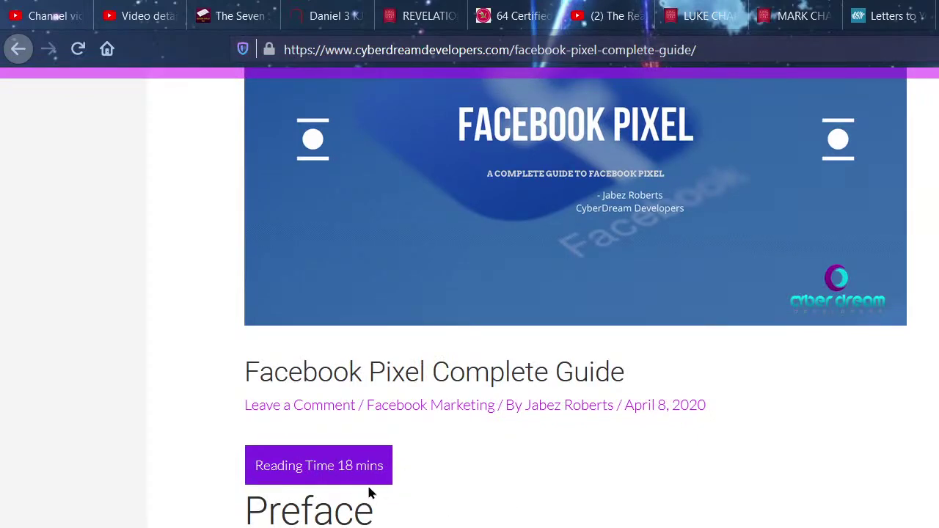
{"action": "scroll", "coordinate": [372, 478], "scroll_direction": "down", "scroll_amount": 2}
{"action": "scroll", "coordinate": [371, 477], "scroll_direction": "down", "scroll_amount": 2}
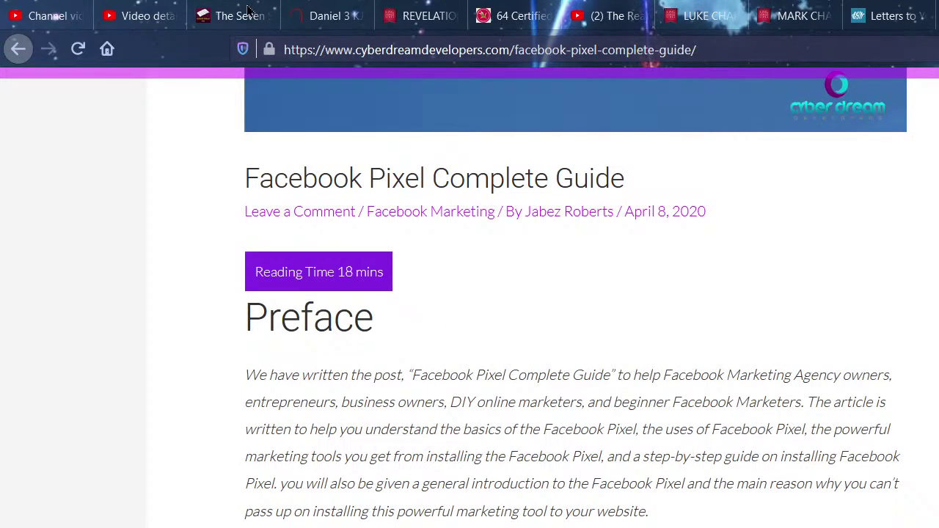
- Look through the article's table of contents and go from it to the Facebook Conversion Events section
{"action": "scroll", "coordinate": [487, 201], "scroll_direction": "down", "scroll_amount": 4}
{"action": "scroll", "coordinate": [143, 129], "scroll_direction": "down", "scroll_amount": 20}
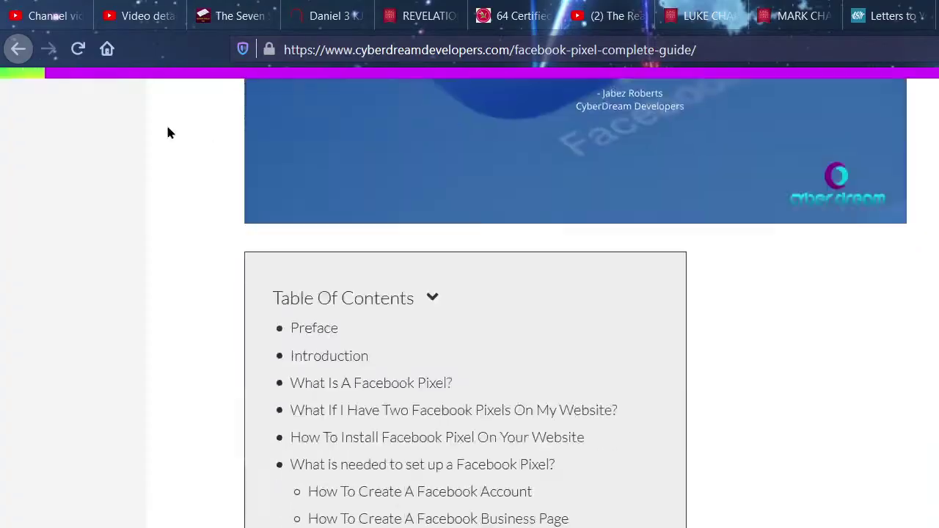
{"action": "scroll", "coordinate": [144, 129], "scroll_direction": "down", "scroll_amount": 5}
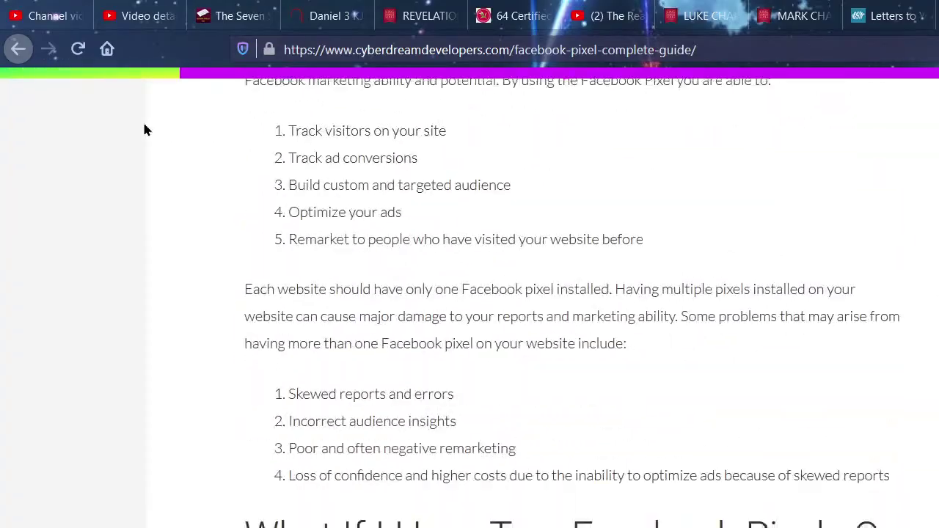
{"action": "scroll", "coordinate": [143, 128], "scroll_direction": "up", "scroll_amount": 20}
{"action": "scroll", "coordinate": [143, 128], "scroll_direction": "up", "scroll_amount": 2}
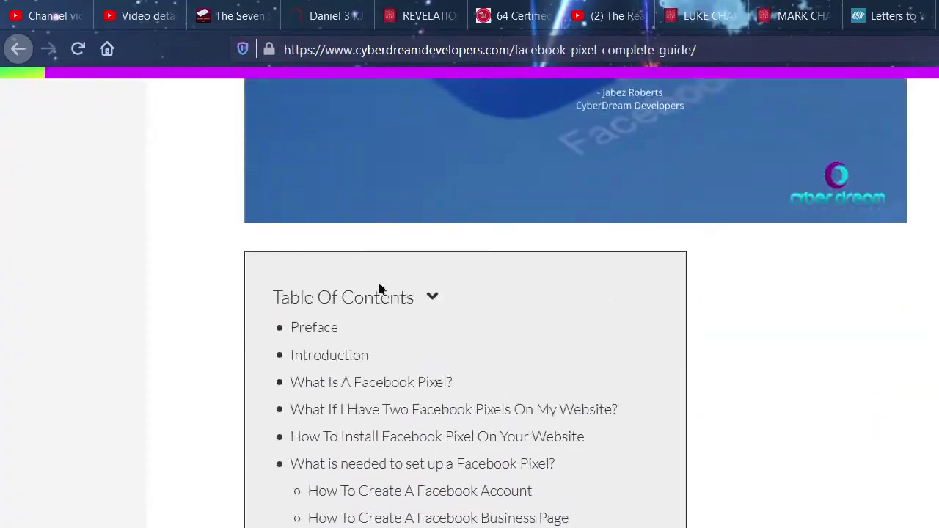
{"action": "scroll", "coordinate": [350, 506], "scroll_direction": "down", "scroll_amount": 2}
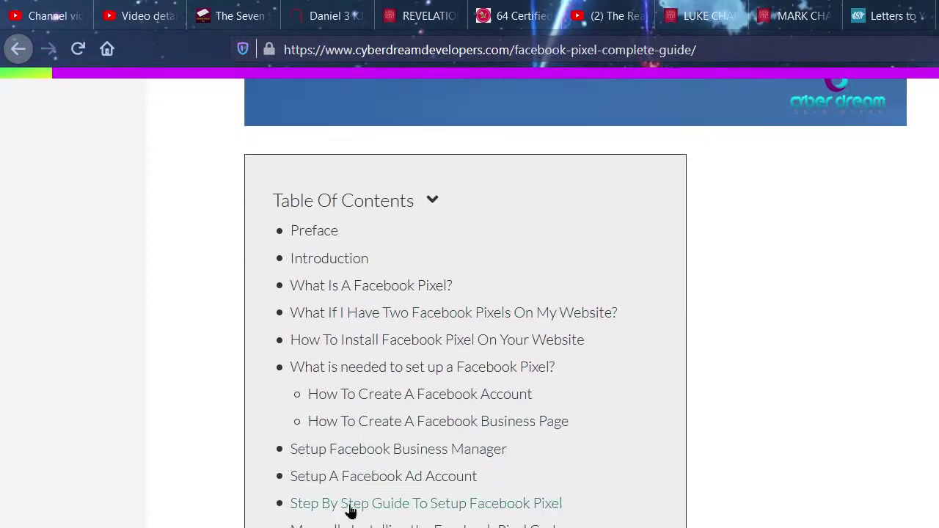
{"action": "scroll", "coordinate": [337, 506], "scroll_direction": "down", "scroll_amount": 5}
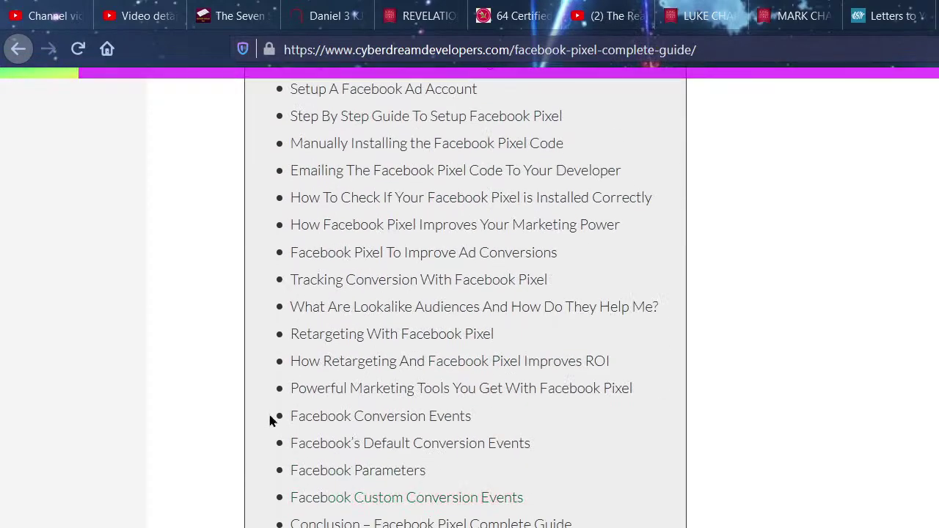
{"action": "left_click", "coordinate": [372, 418]}
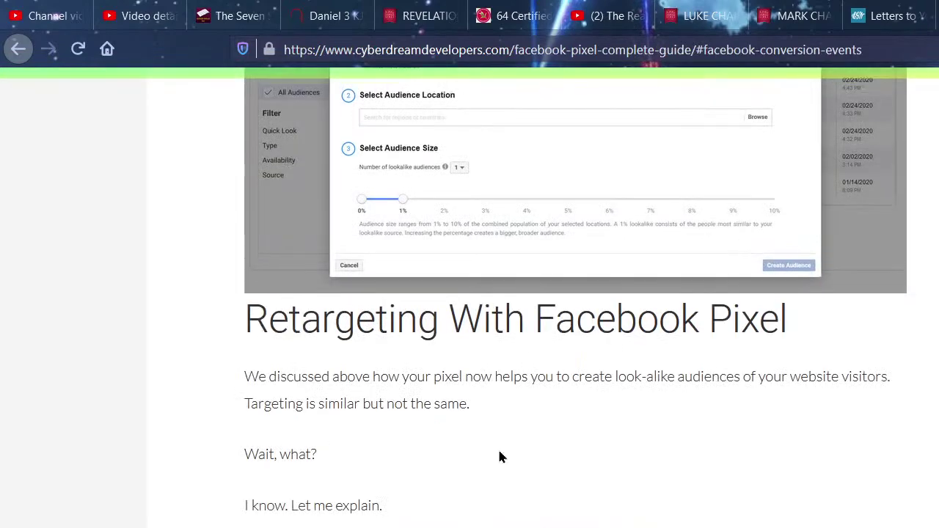
{"action": "scroll", "coordinate": [498, 455], "scroll_direction": "up", "scroll_amount": 4}
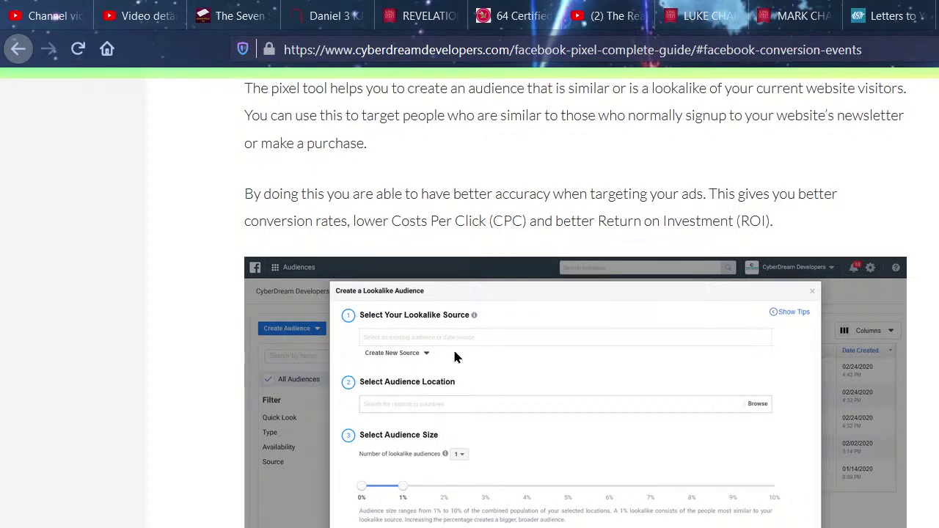
{"action": "scroll", "coordinate": [454, 356], "scroll_direction": "down", "scroll_amount": 15}
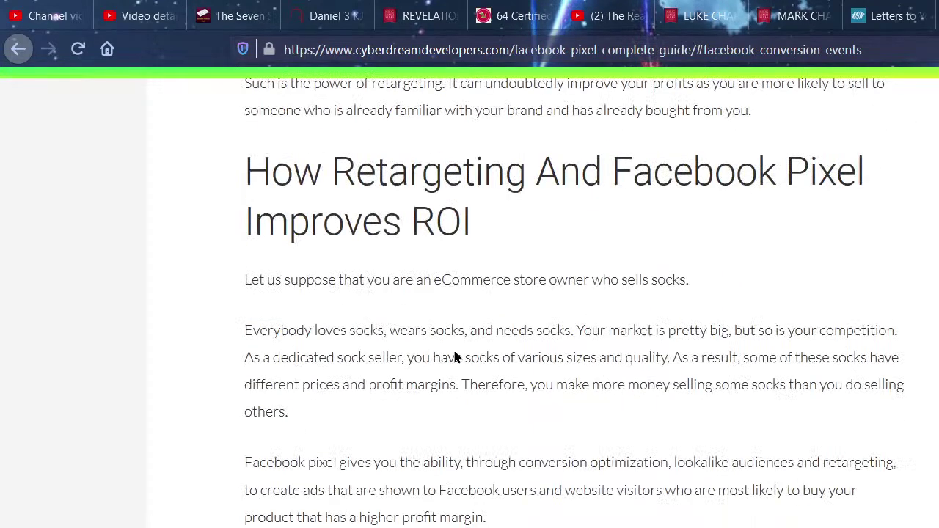
{"action": "scroll", "coordinate": [454, 357], "scroll_direction": "down", "scroll_amount": 15}
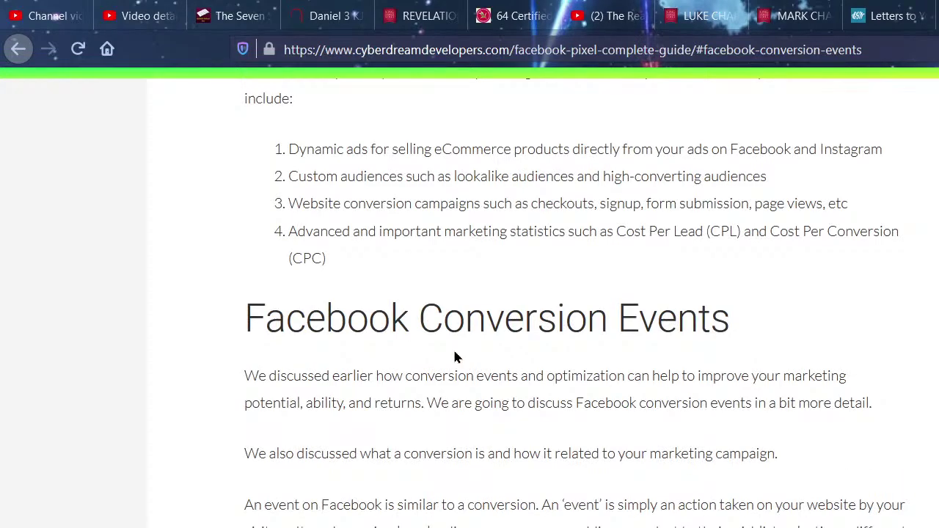
- Examine the article from Facebook's Default Conversion Events through Facebook Parameters and the custom conversion screenshot to the Conclusion
{"action": "scroll", "coordinate": [454, 350], "scroll_direction": "down", "scroll_amount": 5}
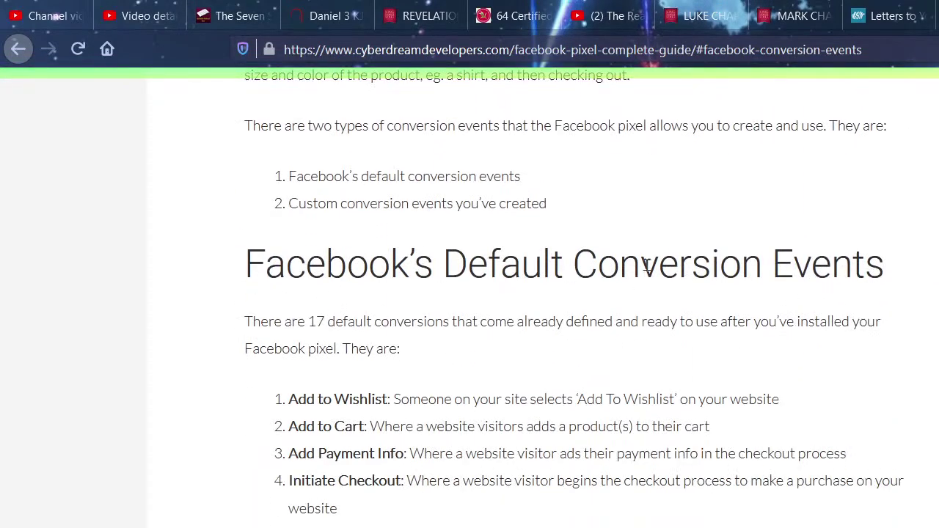
{"action": "scroll", "coordinate": [350, 398], "scroll_direction": "down", "scroll_amount": 4}
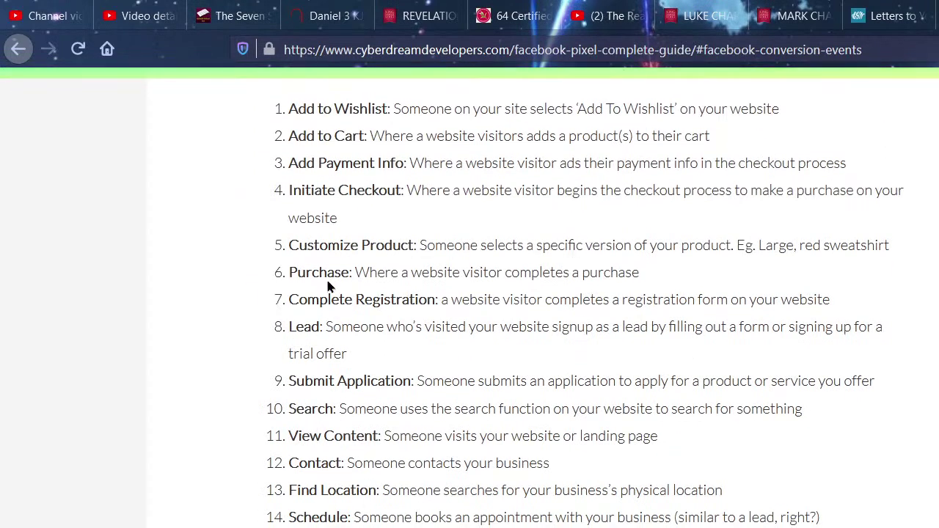
{"action": "scroll", "coordinate": [319, 241], "scroll_direction": "up", "scroll_amount": 3}
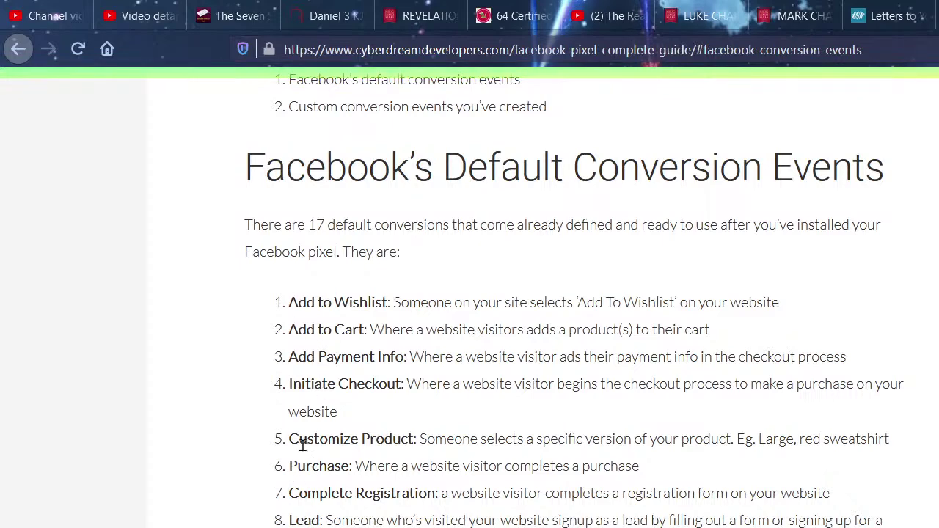
{"action": "scroll", "coordinate": [315, 514], "scroll_direction": "down", "scroll_amount": 3}
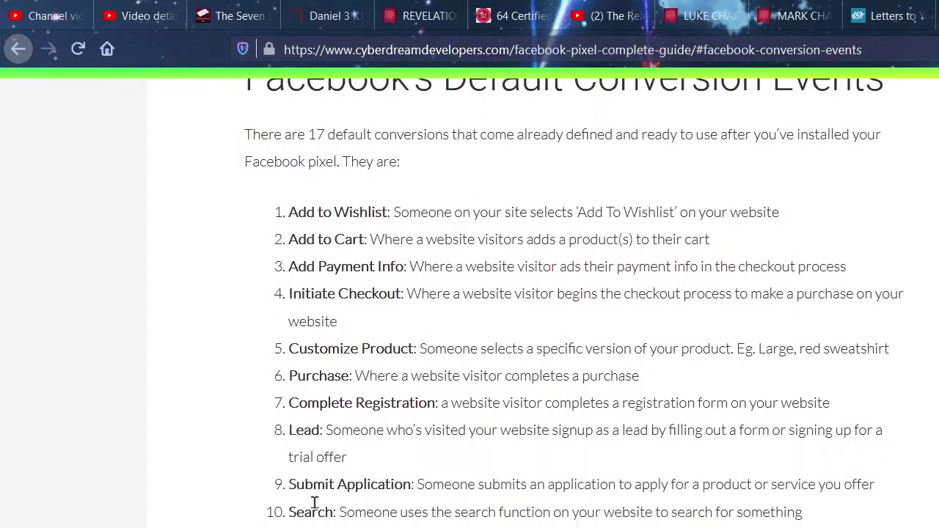
{"action": "scroll", "coordinate": [315, 510], "scroll_direction": "down", "scroll_amount": 5}
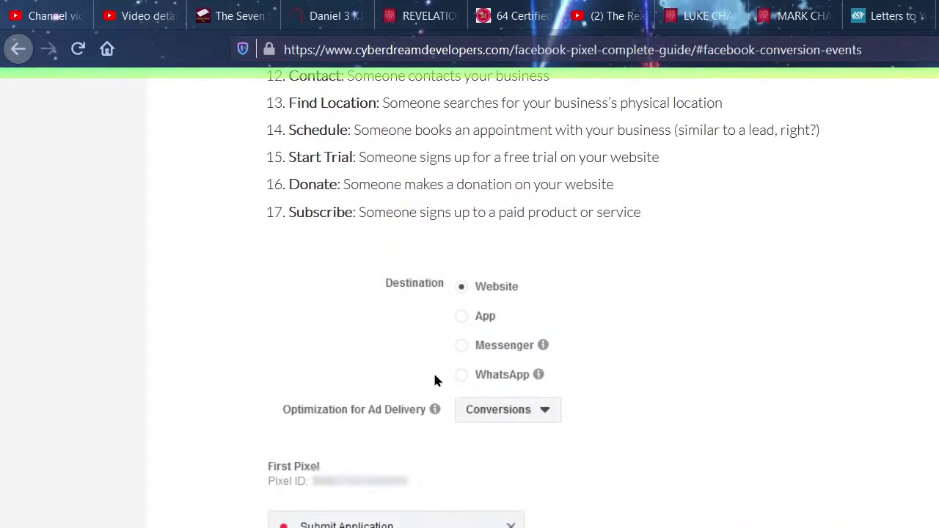
{"action": "scroll", "coordinate": [434, 379], "scroll_direction": "down", "scroll_amount": 3}
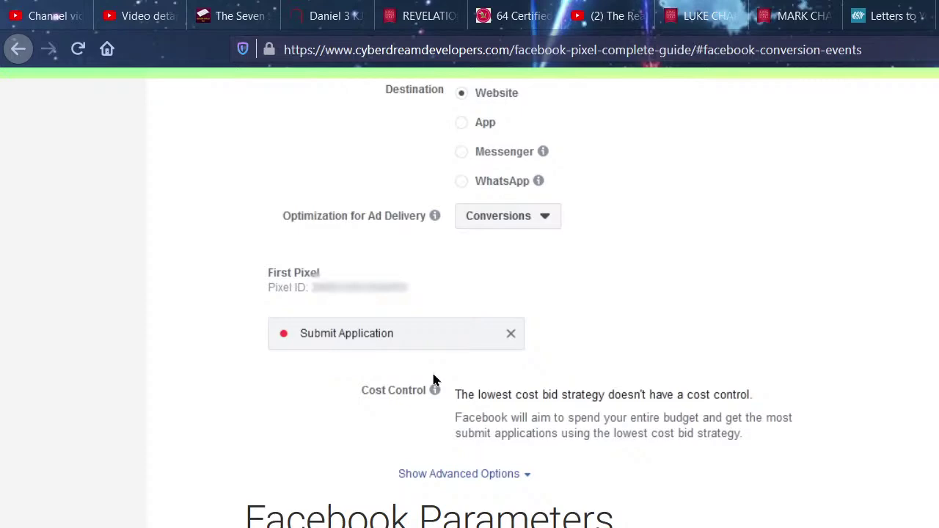
{"action": "scroll", "coordinate": [434, 380], "scroll_direction": "down", "scroll_amount": 4}
{"action": "scroll", "coordinate": [433, 380], "scroll_direction": "down", "scroll_amount": 5}
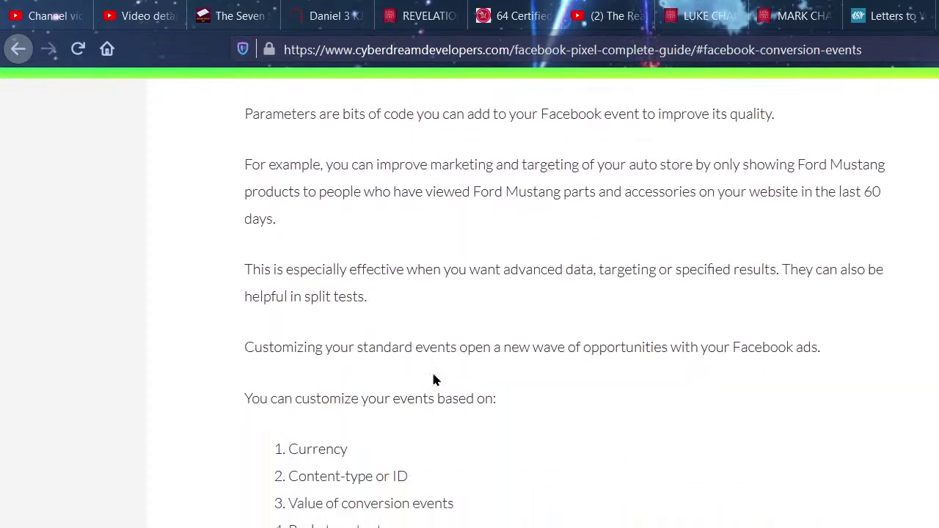
{"action": "scroll", "coordinate": [433, 379], "scroll_direction": "down", "scroll_amount": 12}
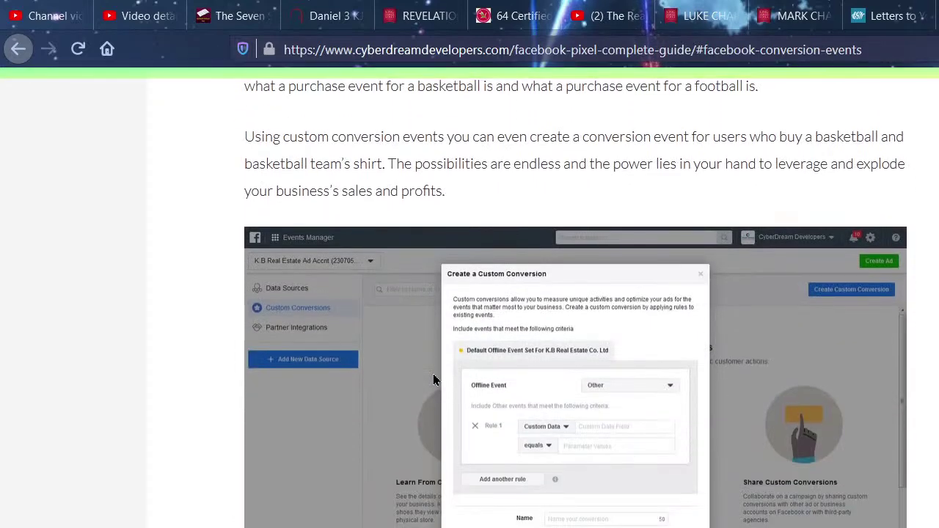
{"action": "scroll", "coordinate": [433, 379], "scroll_direction": "down", "scroll_amount": 5}
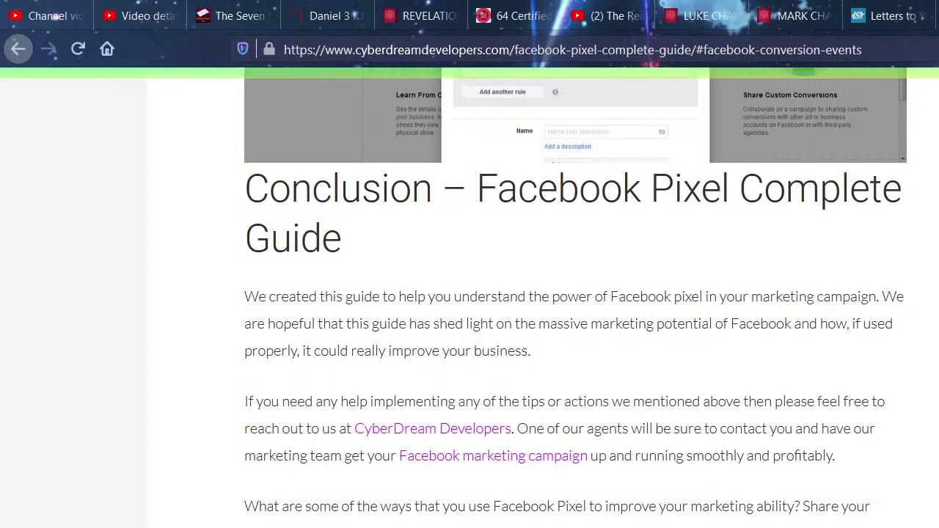
- Look back through the sections up to What Are Lookalike Audiences, and return to the links in the Conclusion
{"action": "scroll", "coordinate": [381, 426], "scroll_direction": "up", "scroll_amount": 10}
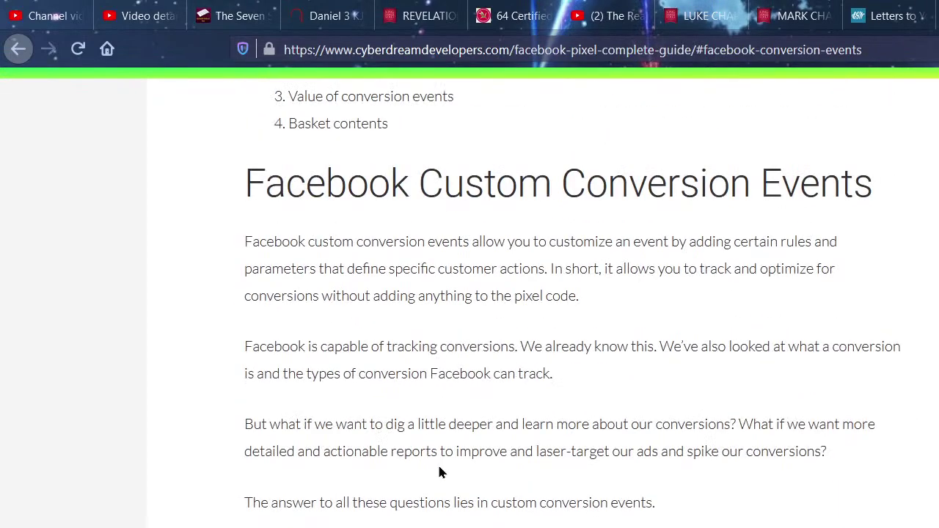
{"action": "scroll", "coordinate": [442, 473], "scroll_direction": "up", "scroll_amount": 6}
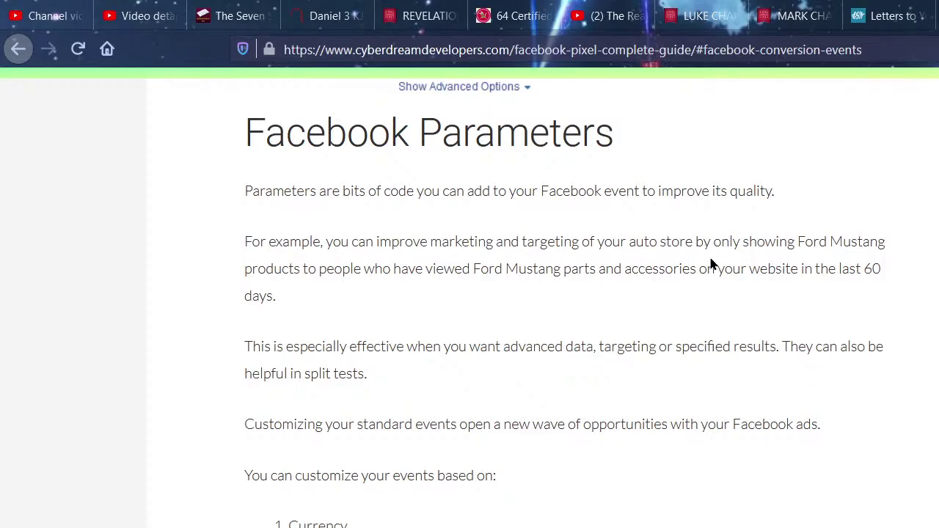
{"action": "scroll", "coordinate": [738, 213], "scroll_direction": "up", "scroll_amount": 12}
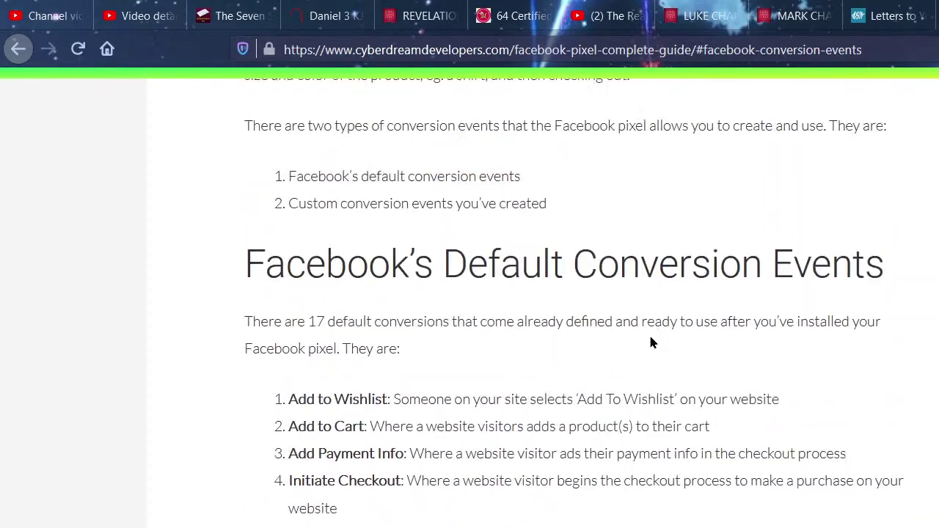
{"action": "scroll", "coordinate": [650, 341], "scroll_direction": "up", "scroll_amount": 15}
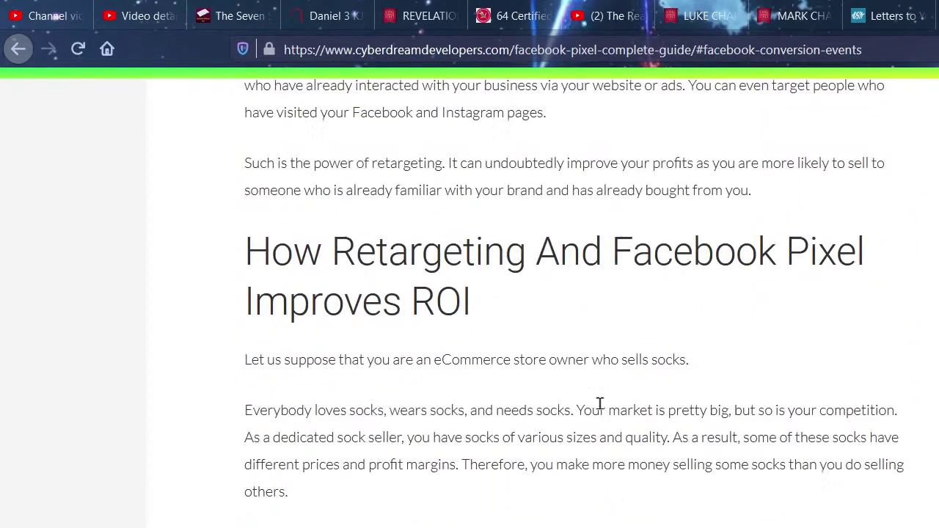
{"action": "scroll", "coordinate": [599, 403], "scroll_direction": "up", "scroll_amount": 15}
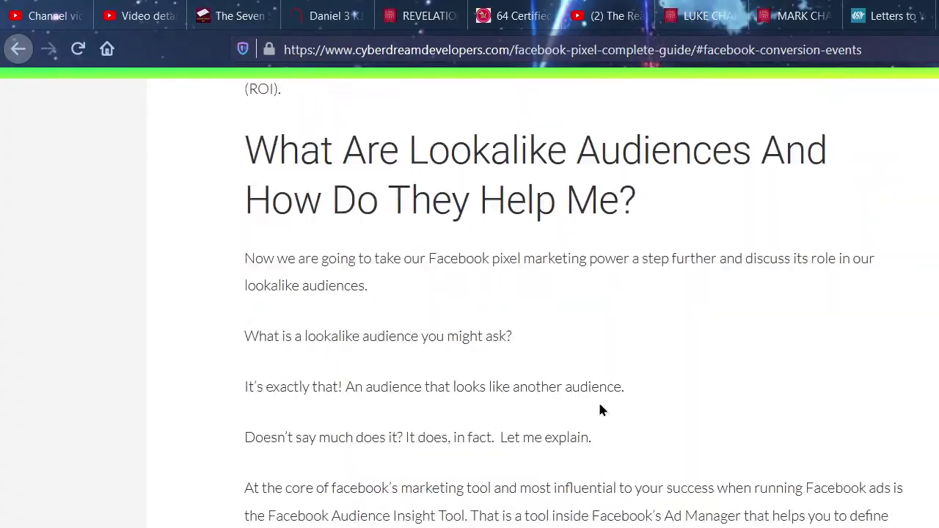
{"action": "scroll", "coordinate": [597, 400], "scroll_direction": "up", "scroll_amount": 6}
{"action": "scroll", "coordinate": [601, 407], "scroll_direction": "down", "scroll_amount": 20}
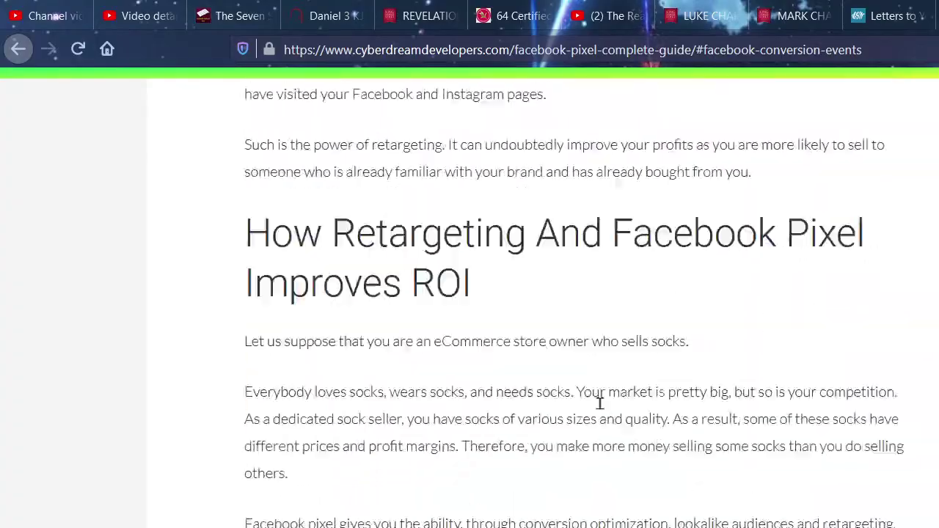
{"action": "scroll", "coordinate": [599, 403], "scroll_direction": "down", "scroll_amount": 20}
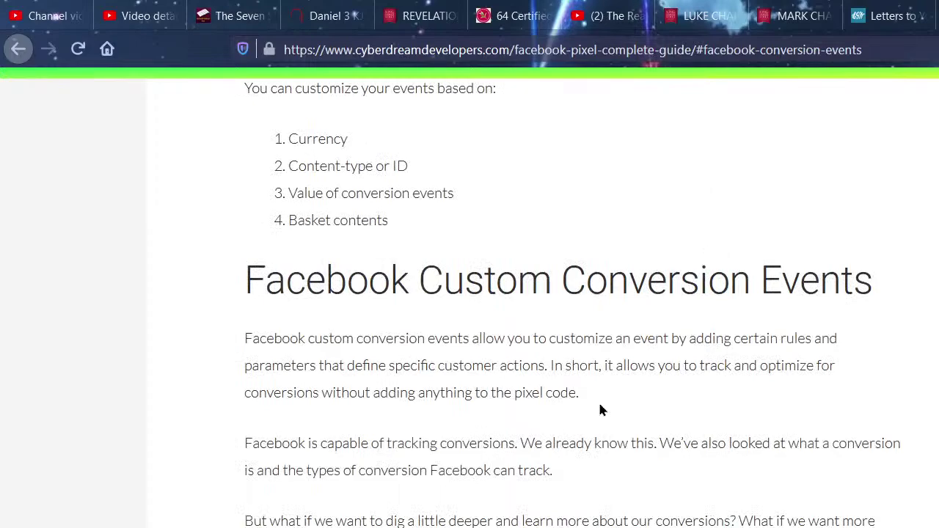
{"action": "scroll", "coordinate": [601, 407], "scroll_direction": "down", "scroll_amount": 18}
{"action": "scroll", "coordinate": [450, 447], "scroll_direction": "up", "scroll_amount": 3}
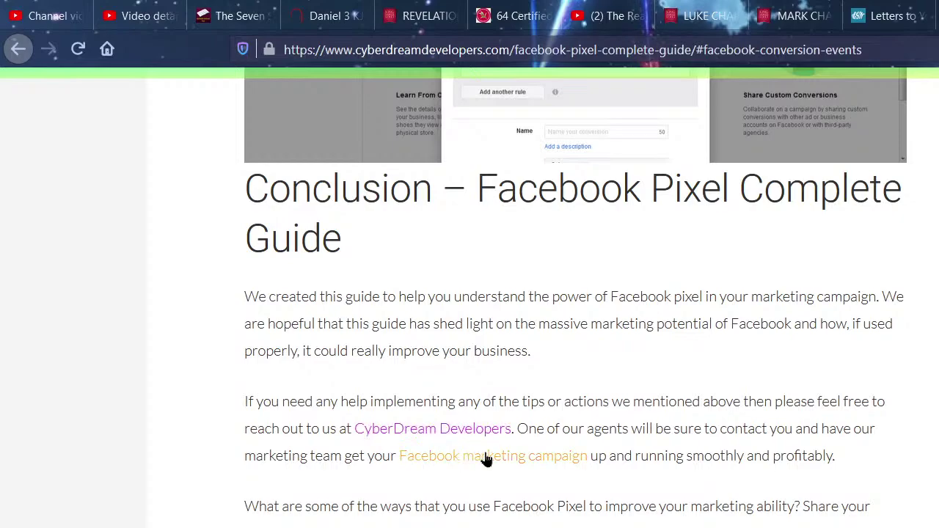
- Review the article backwards from the Conclusion to the Step By Step Guide To Setup Facebook Pixel heading
{"action": "scroll", "coordinate": [489, 498], "scroll_direction": "up", "scroll_amount": 15}
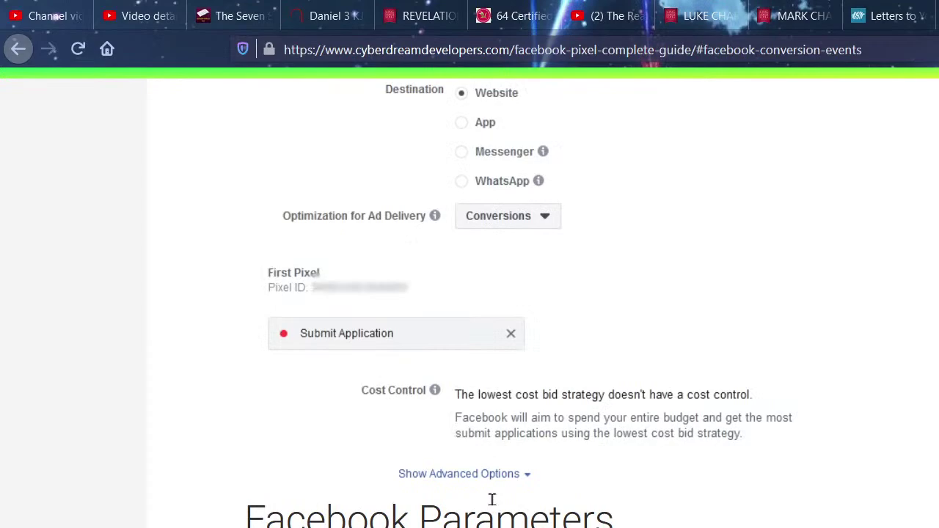
{"action": "scroll", "coordinate": [491, 500], "scroll_direction": "up", "scroll_amount": 20}
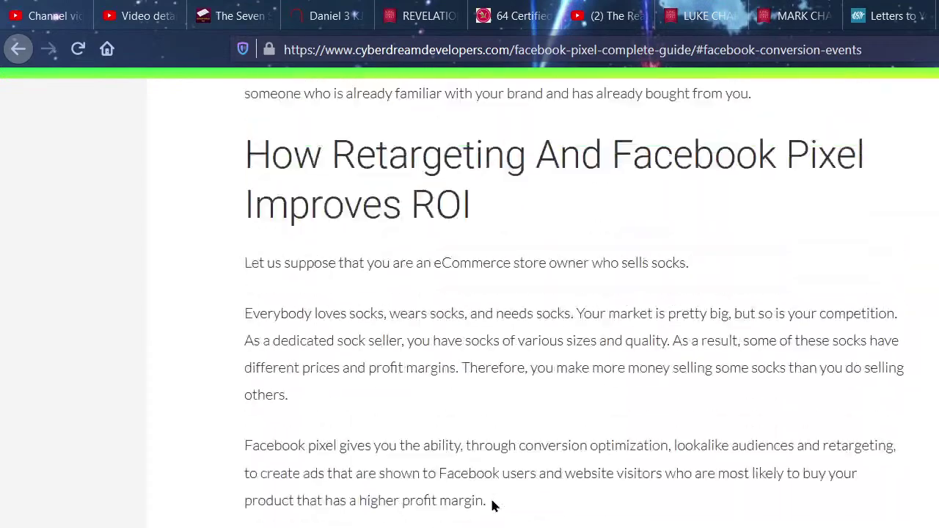
{"action": "scroll", "coordinate": [491, 505], "scroll_direction": "up", "scroll_amount": 20}
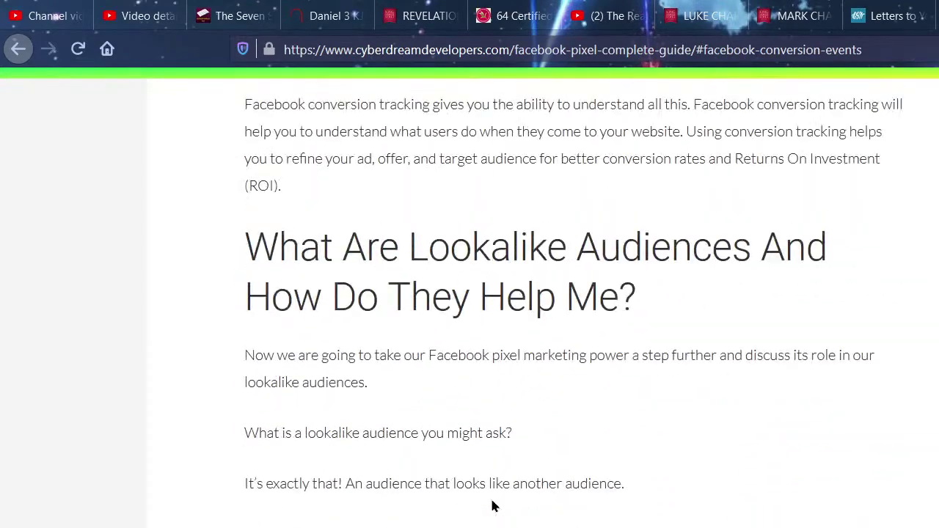
{"action": "scroll", "coordinate": [492, 504], "scroll_direction": "up", "scroll_amount": 20}
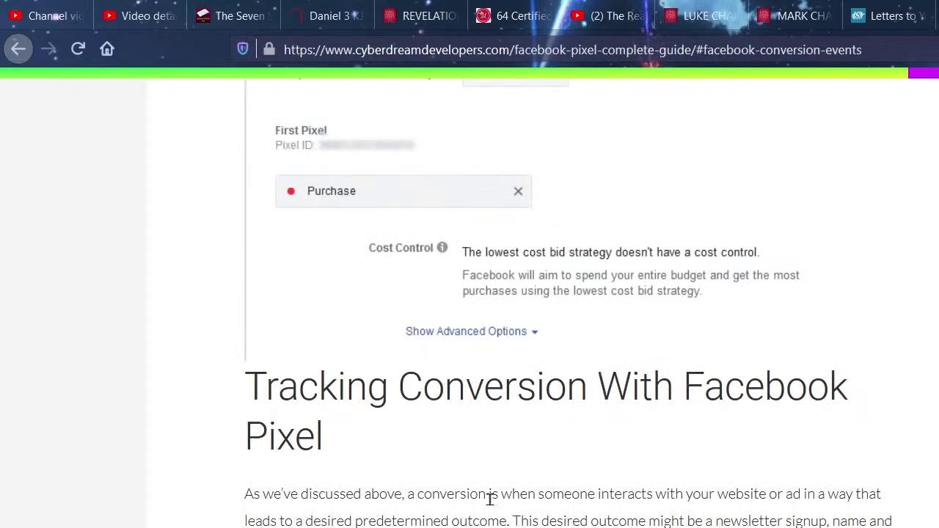
{"action": "scroll", "coordinate": [490, 499], "scroll_direction": "up", "scroll_amount": 12}
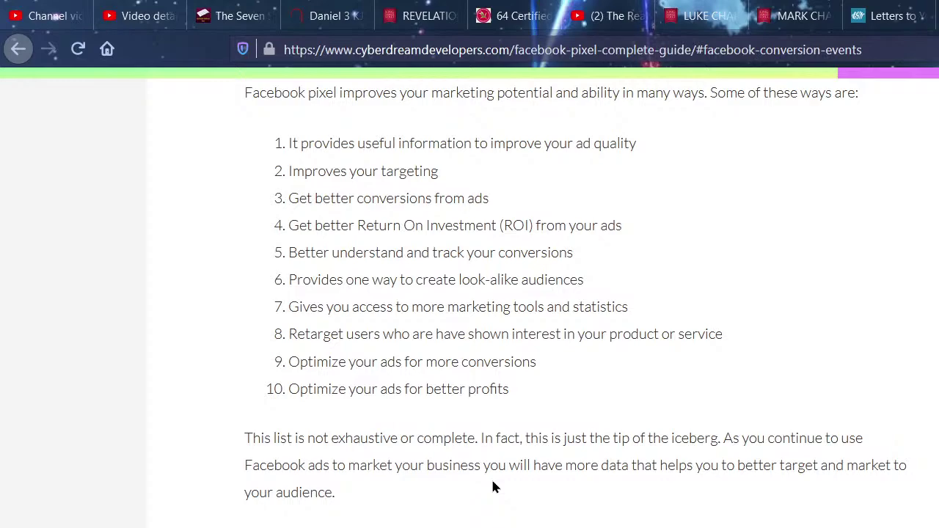
{"action": "scroll", "coordinate": [607, 502], "scroll_direction": "up", "scroll_amount": 15}
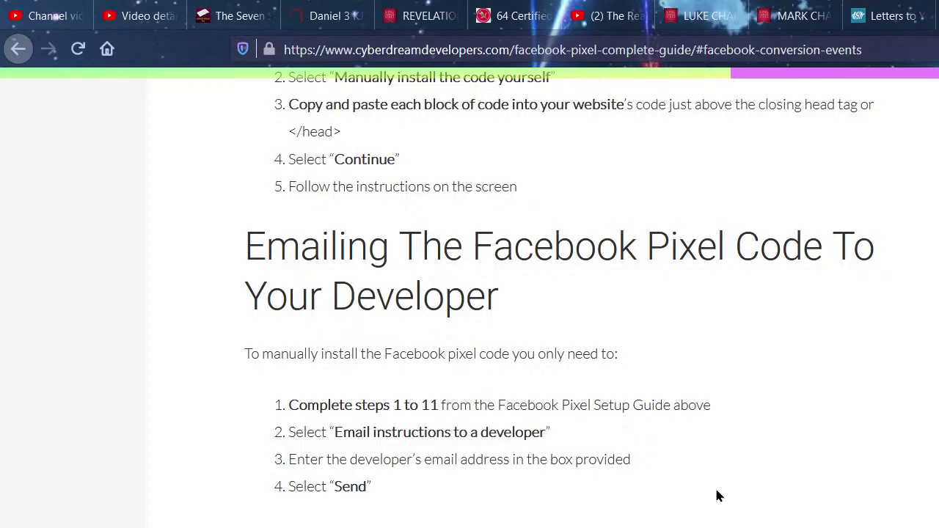
{"action": "scroll", "coordinate": [822, 506], "scroll_direction": "up", "scroll_amount": 6}
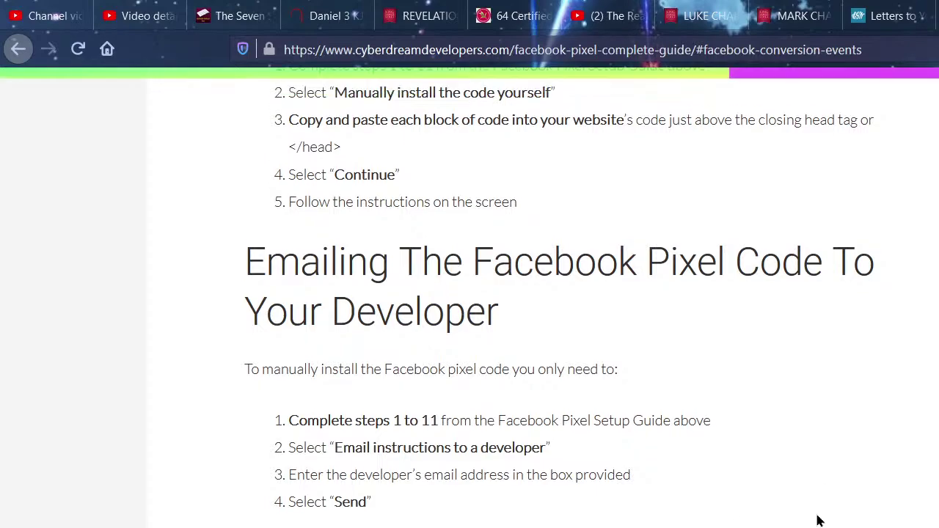
{"action": "scroll", "coordinate": [819, 522], "scroll_direction": "up", "scroll_amount": 5}
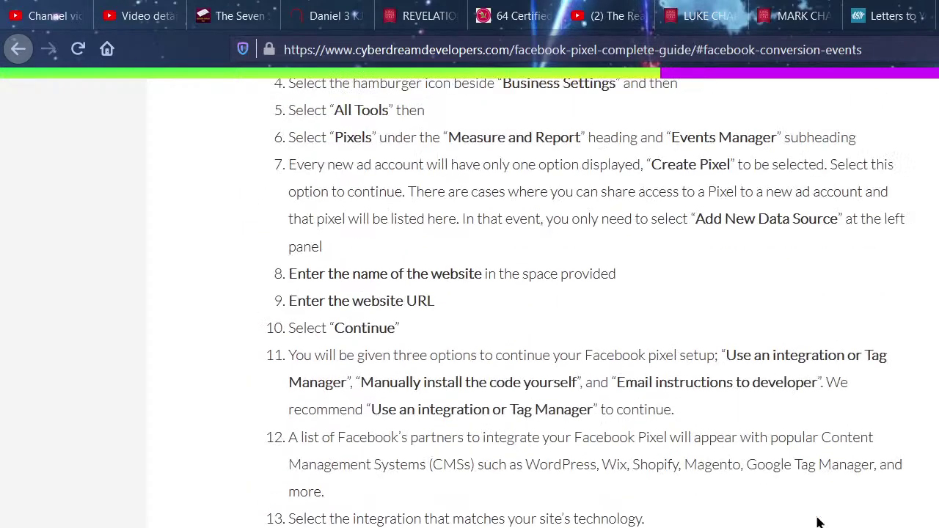
{"action": "scroll", "coordinate": [819, 521], "scroll_direction": "up", "scroll_amount": 10}
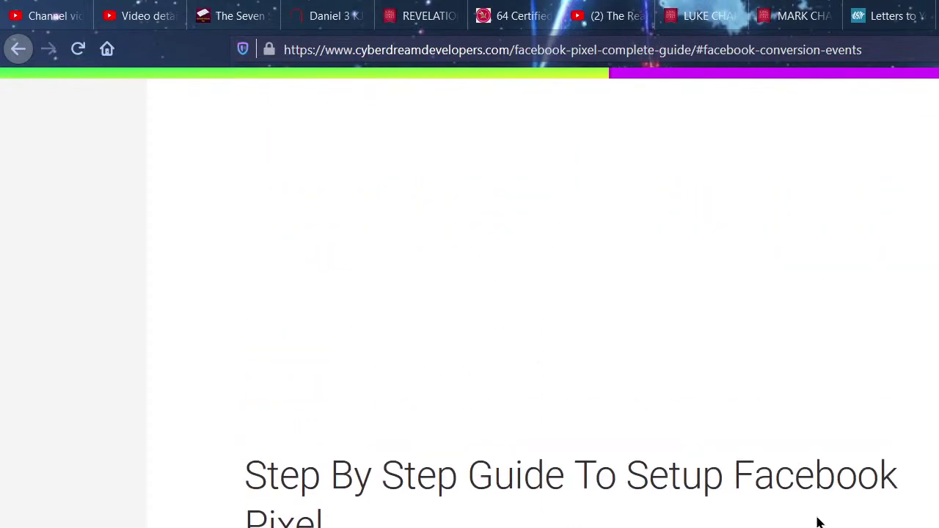
- Open the Facebook Ads Manager guide linked under Setup A Facebook Ad Account and look through it to How To Optimize Your Facebook Page
{"action": "scroll", "coordinate": [819, 521], "scroll_direction": "up", "scroll_amount": 10}
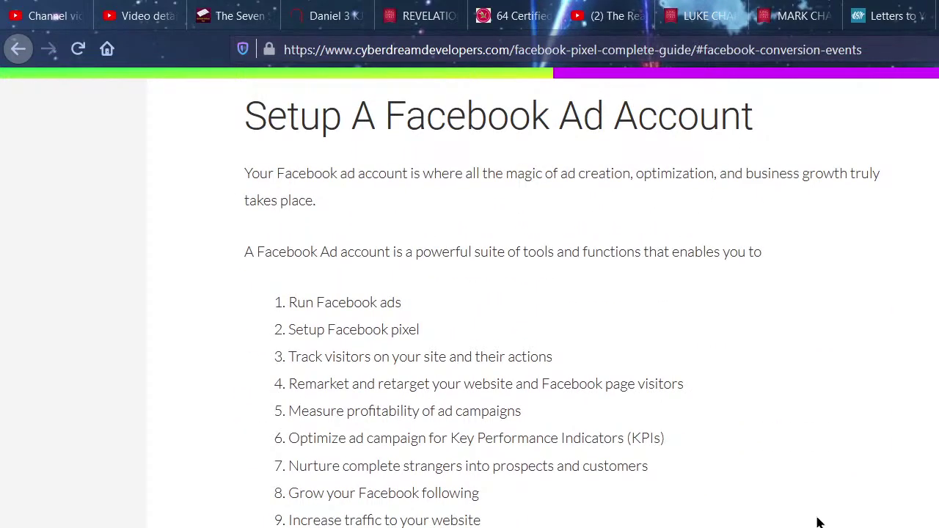
{"action": "scroll", "coordinate": [819, 521], "scroll_direction": "down", "scroll_amount": 6}
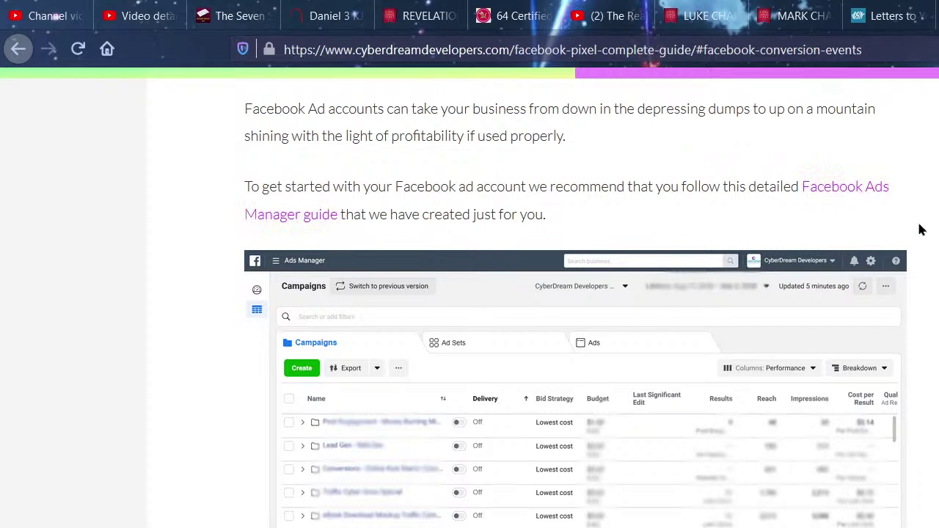
{"action": "left_click", "coordinate": [869, 193]}
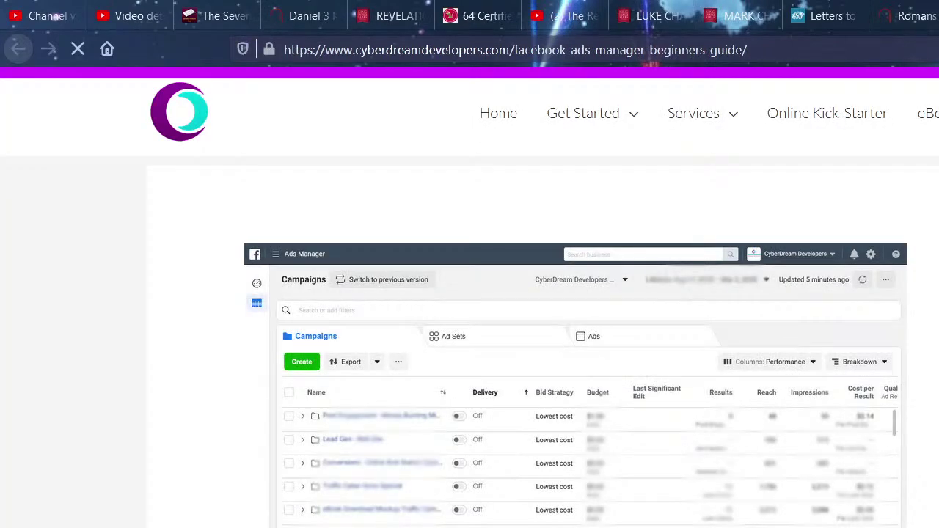
{"action": "scroll", "coordinate": [360, 516], "scroll_direction": "down", "scroll_amount": 10}
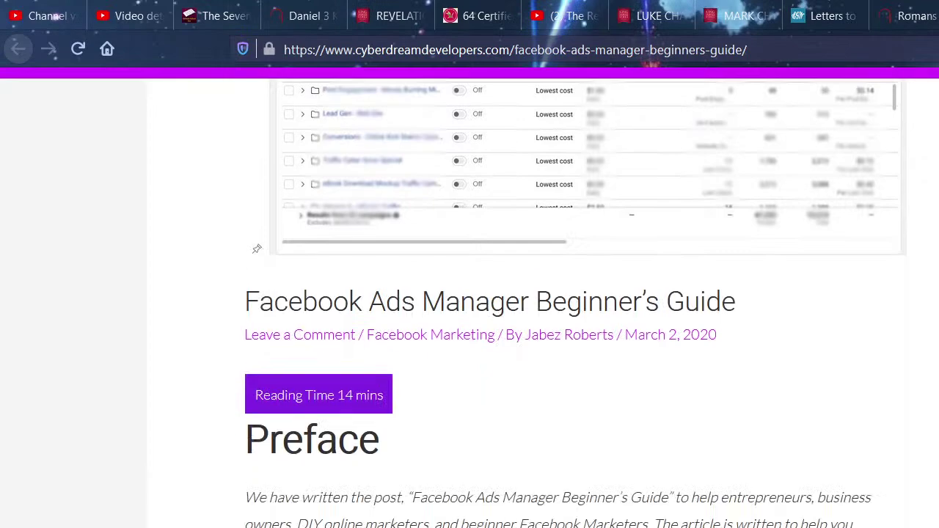
{"action": "scroll", "coordinate": [618, 509], "scroll_direction": "down", "scroll_amount": 15}
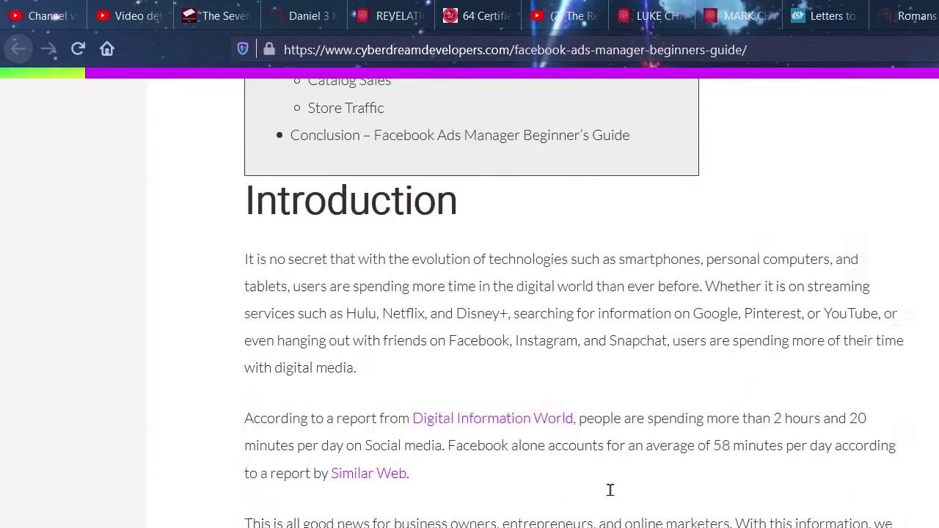
{"action": "scroll", "coordinate": [611, 497], "scroll_direction": "down", "scroll_amount": 6}
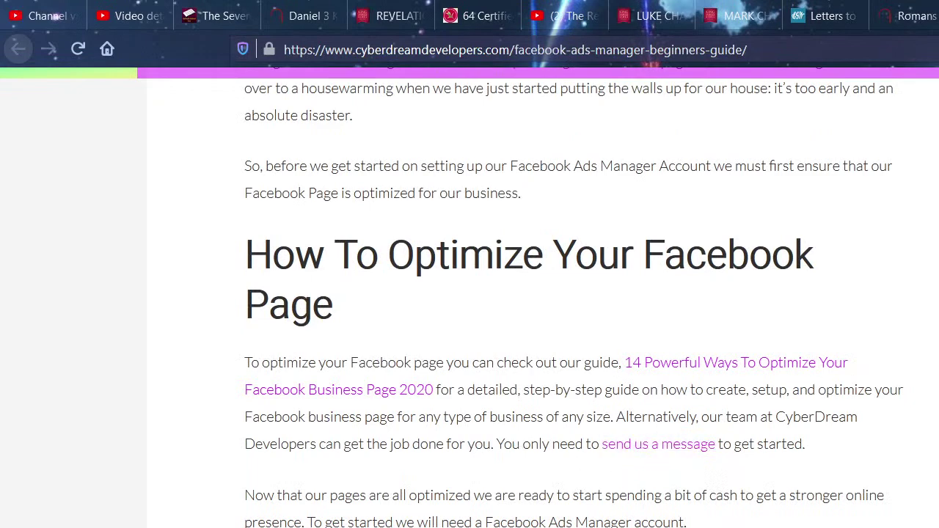
- Return to the Facebook pixel article and examine its Business Manager and Ad Account sections with their links to related guides
{"action": "left_click", "coordinate": [18, 49]}
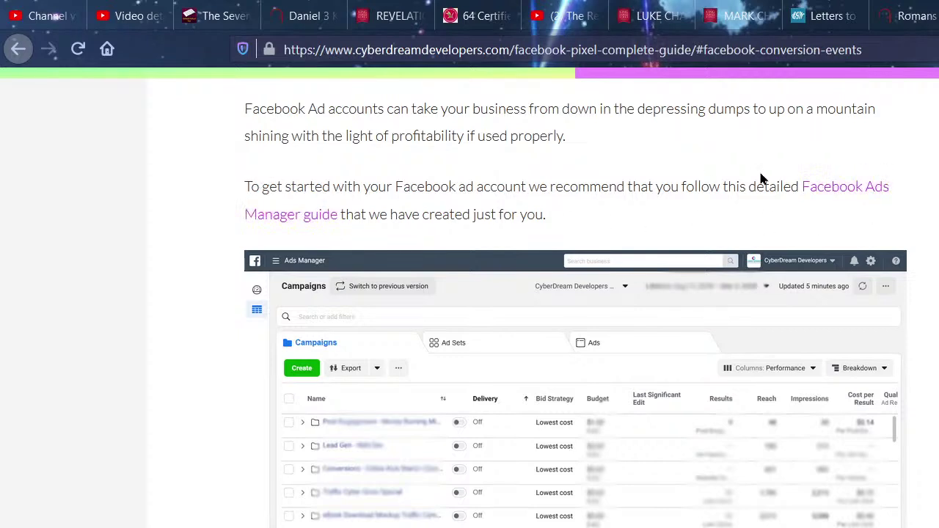
{"action": "scroll", "coordinate": [916, 290], "scroll_direction": "up", "scroll_amount": 10}
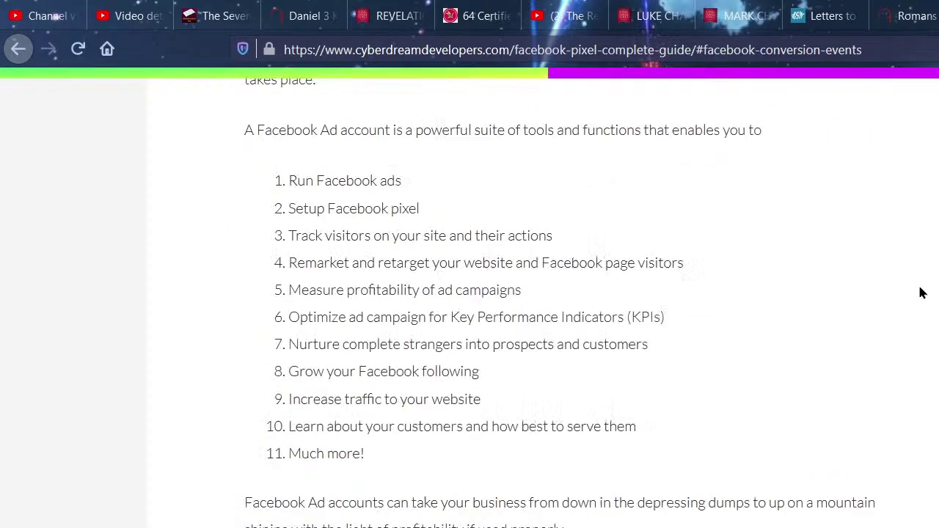
{"action": "scroll", "coordinate": [478, 480], "scroll_direction": "down", "scroll_amount": 3}
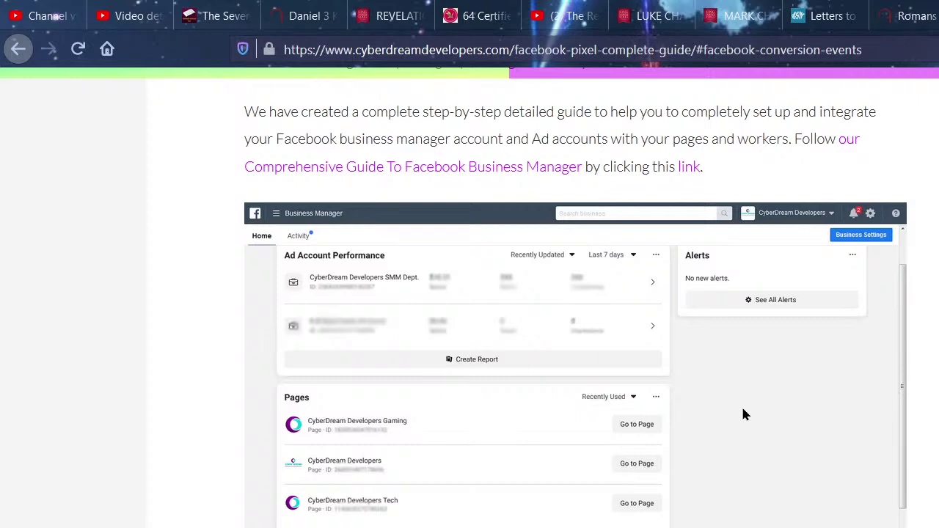
{"action": "scroll", "coordinate": [741, 414], "scroll_direction": "down", "scroll_amount": 4}
{"action": "scroll", "coordinate": [522, 355], "scroll_direction": "down", "scroll_amount": 2}
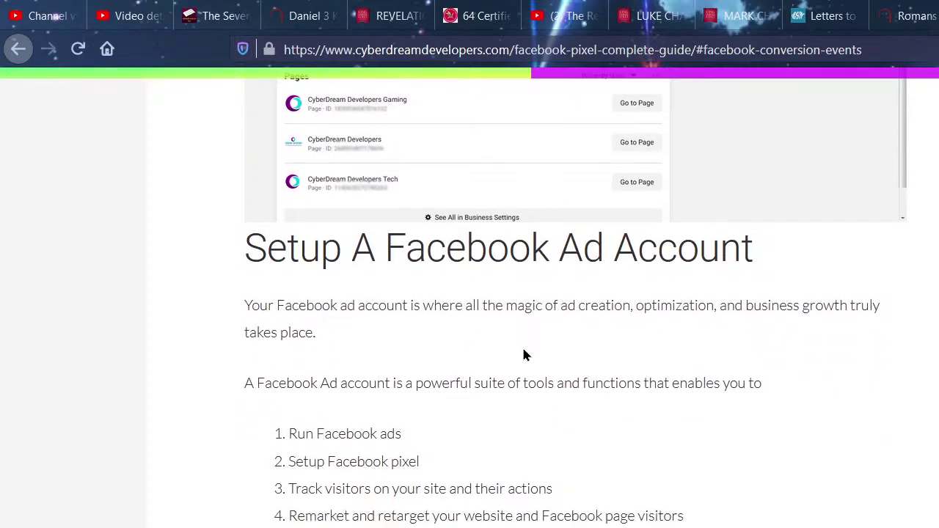
{"action": "scroll", "coordinate": [524, 355], "scroll_direction": "down", "scroll_amount": 2}
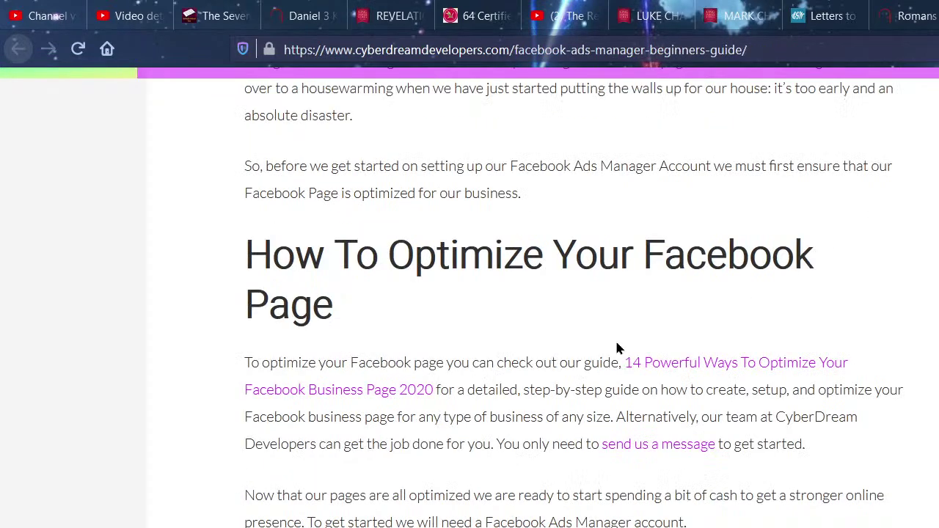
- Look back through the Facebook Ads Manager guide to its beginning and return to the Facebook pixel article
{"action": "scroll", "coordinate": [616, 348], "scroll_direction": "up", "scroll_amount": 15}
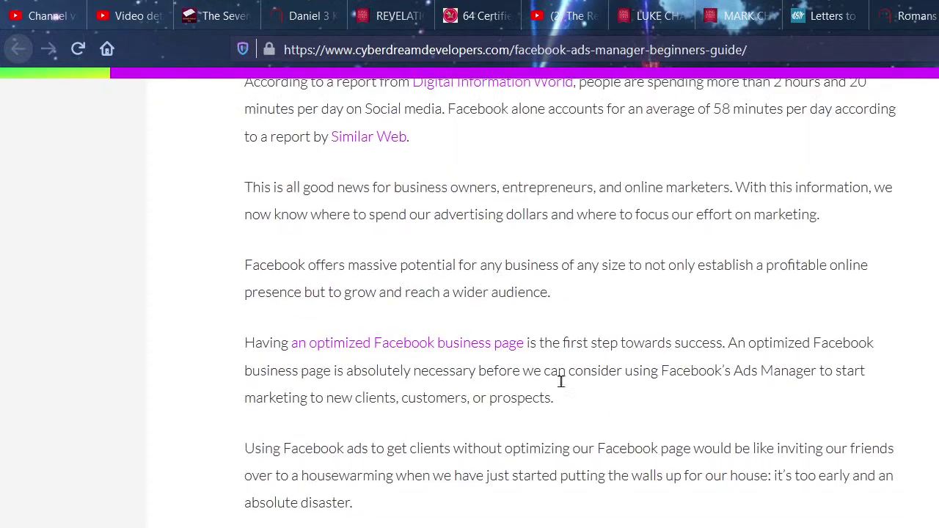
{"action": "scroll", "coordinate": [561, 387], "scroll_direction": "up", "scroll_amount": 5}
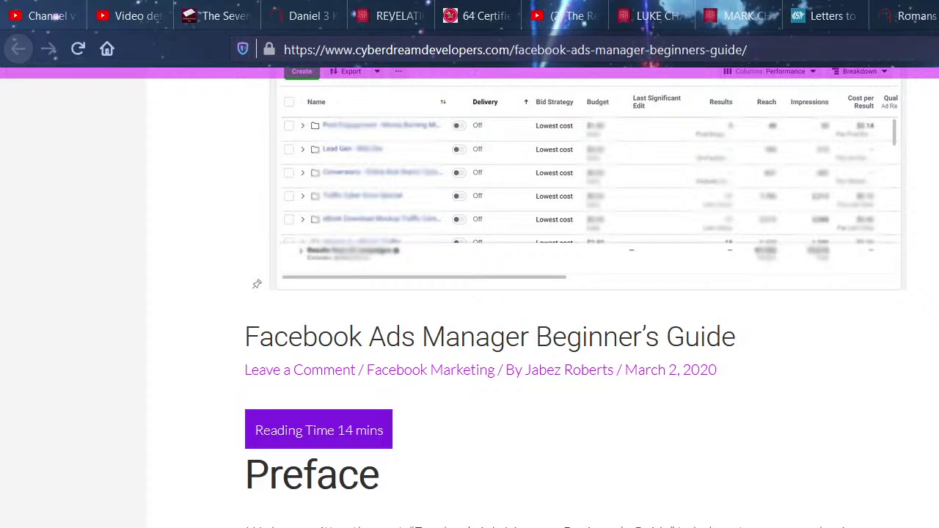
{"action": "scroll", "coordinate": [469, 293], "scroll_direction": "up", "scroll_amount": 4}
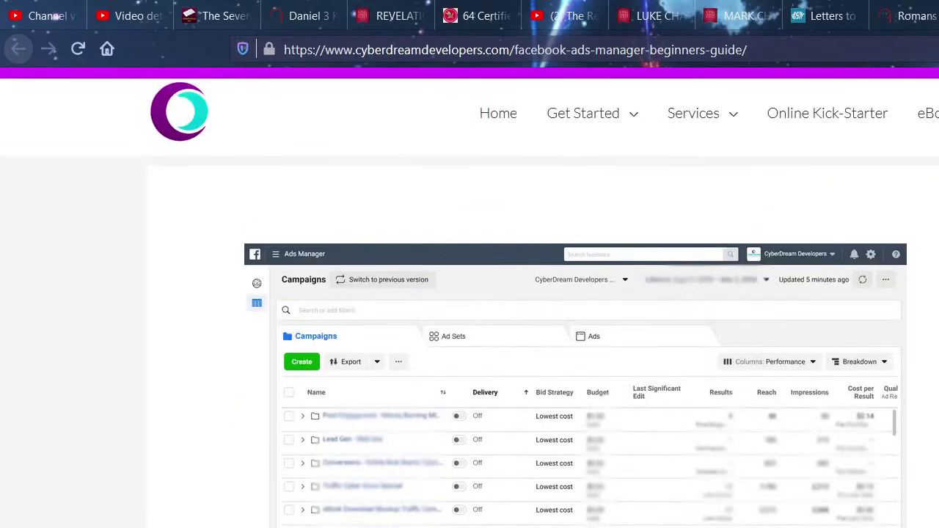
{"action": "key", "text": "F5"}
{"action": "left_click", "coordinate": [18, 48]}
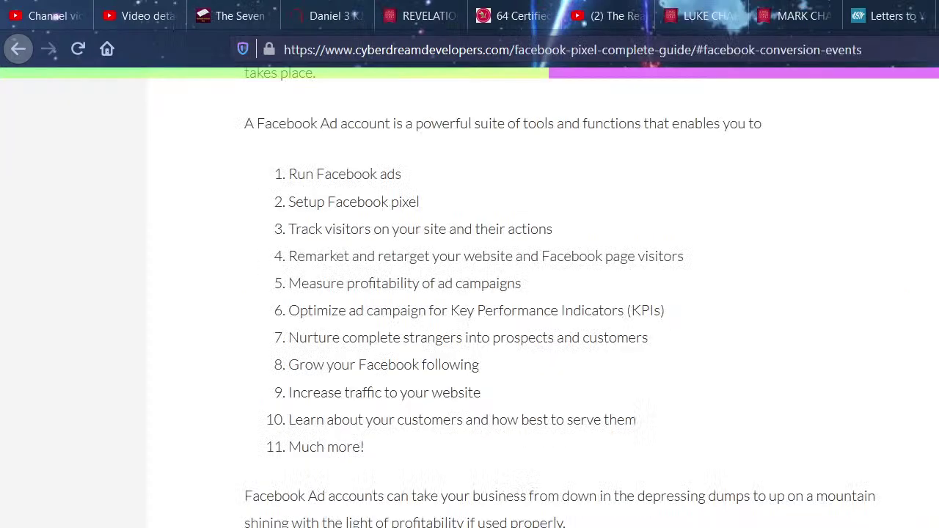
- Go to expressiveteez.com and allow the site to send deals and news
{"action": "key", "text": "ctrl+l"}
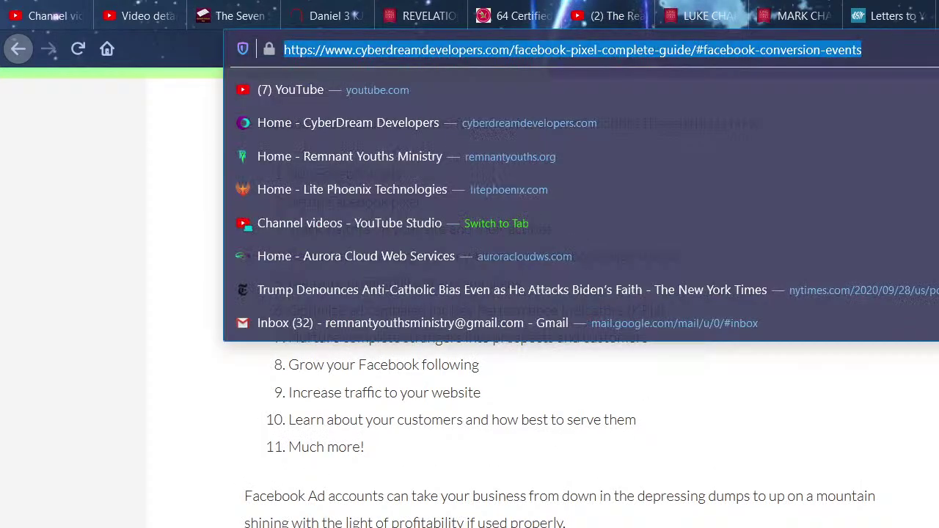
{"action": "type", "text": "expressiv"}
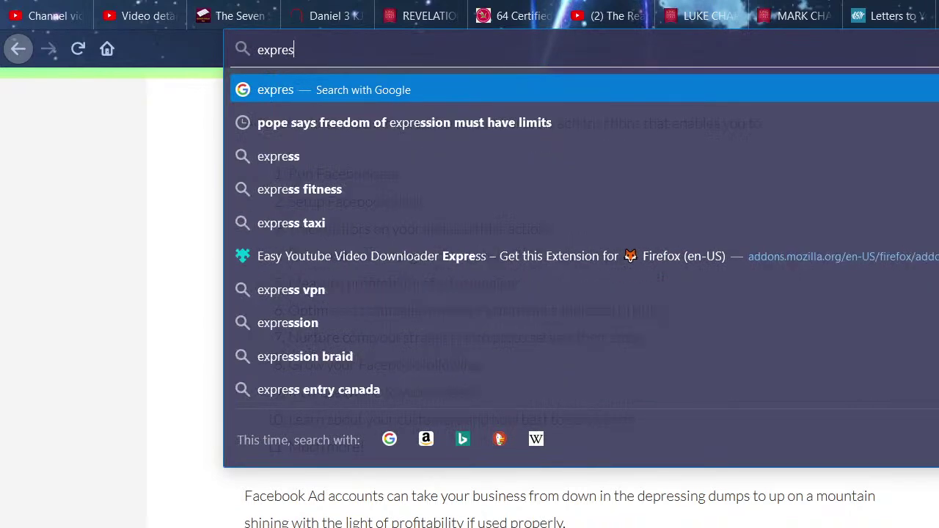
{"action": "type", "text": "e teez"}
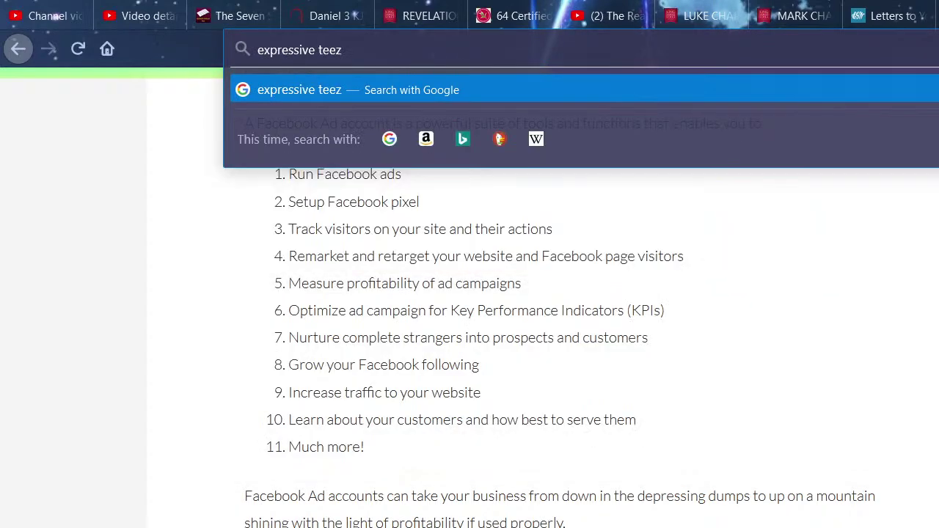
{"action": "key", "text": "Left"}
{"action": "key", "text": "Left"}
{"action": "key", "text": "Left"}
{"action": "key", "text": "Left"}
{"action": "key", "text": "BackSpace"}
{"action": "key", "text": "Right"}
{"action": "key", "text": "Right"}
{"action": "key", "text": "Right"}
{"action": "key", "text": "Right"}
{"action": "type", "text": "."}
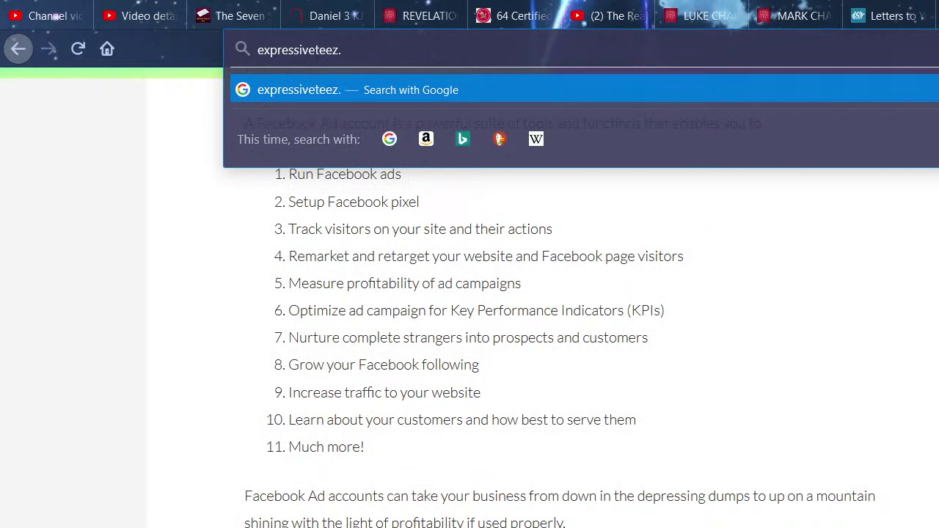
{"action": "type", "text": "com"}
{"action": "key", "text": "Return"}
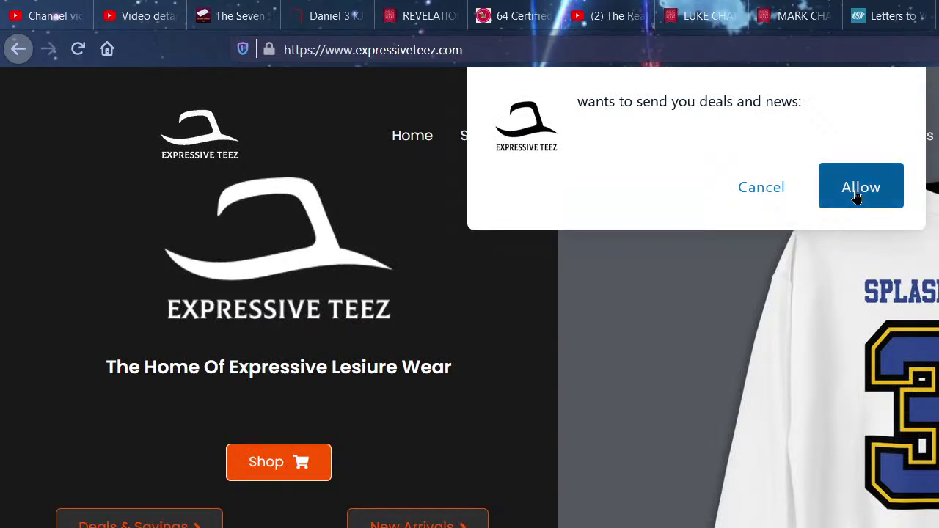
{"action": "left_click", "coordinate": [857, 197]}
{"action": "left_click", "coordinate": [382, 152]}
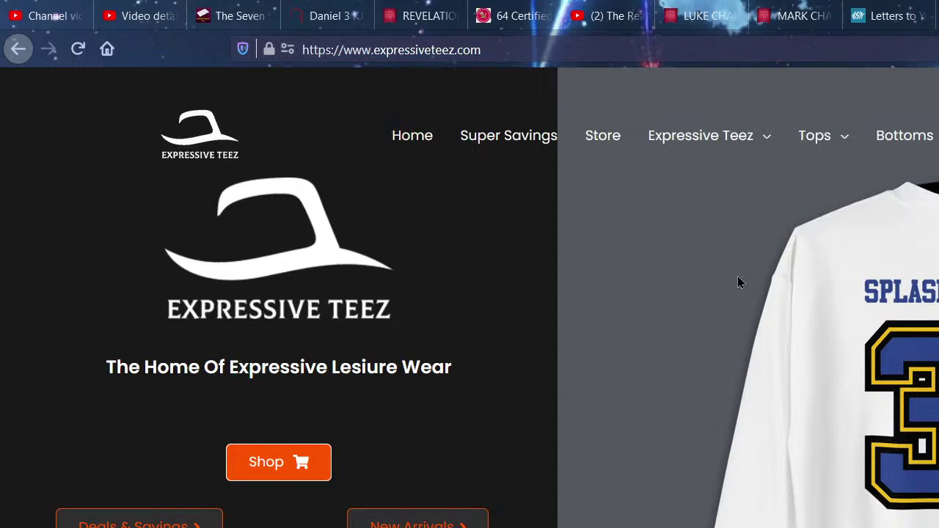
- Open the Joggers category under Bottoms in the store and go to the Expressive Teez Official Unisex Joggers product page
{"action": "scroll", "coordinate": [738, 286], "scroll_direction": "down", "scroll_amount": 5}
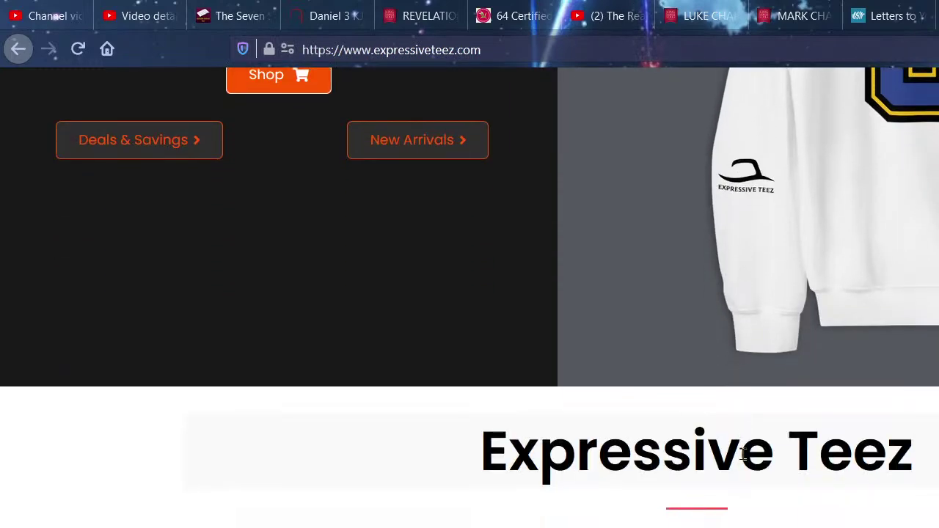
{"action": "scroll", "coordinate": [742, 455], "scroll_direction": "up", "scroll_amount": 5}
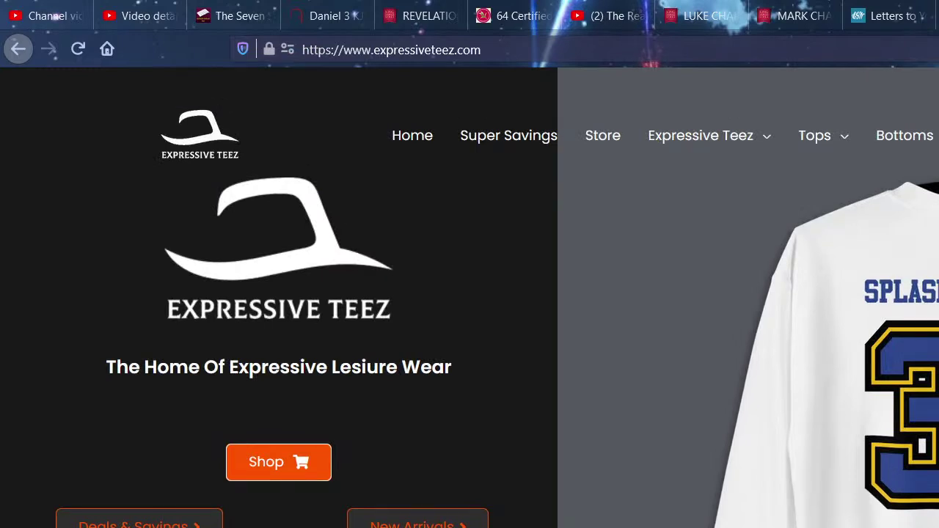
{"action": "mouse_move", "coordinate": [884, 141]}
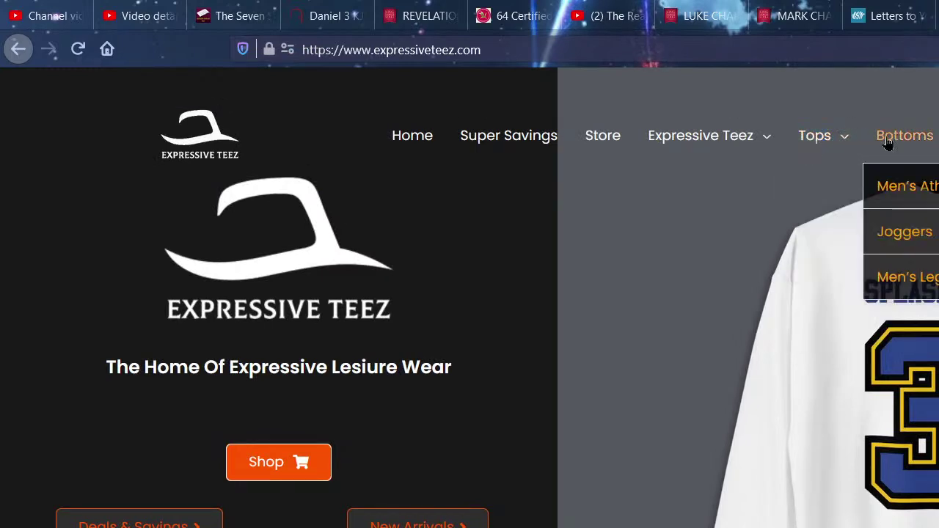
{"action": "left_click", "coordinate": [913, 239]}
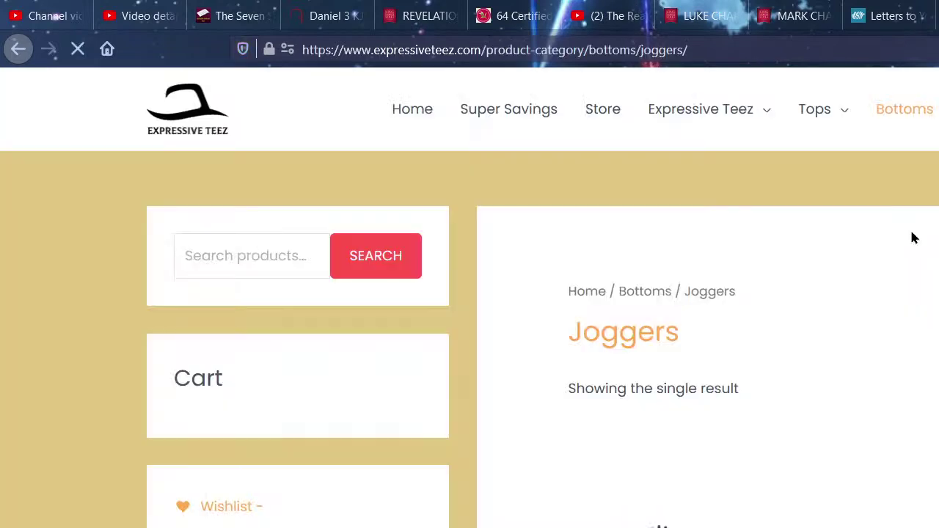
{"action": "scroll", "coordinate": [913, 238], "scroll_direction": "down", "scroll_amount": 2}
{"action": "scroll", "coordinate": [880, 238], "scroll_direction": "down", "scroll_amount": 4}
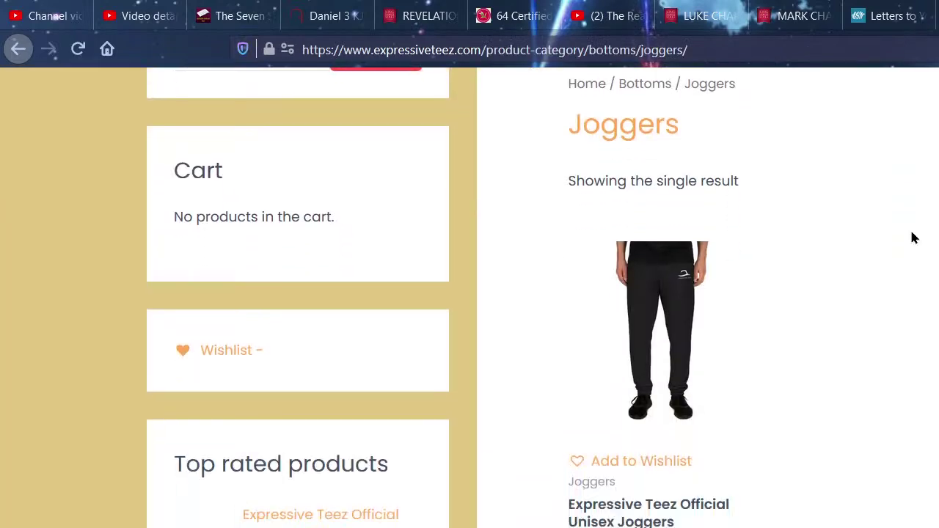
{"action": "left_click", "coordinate": [680, 284]}
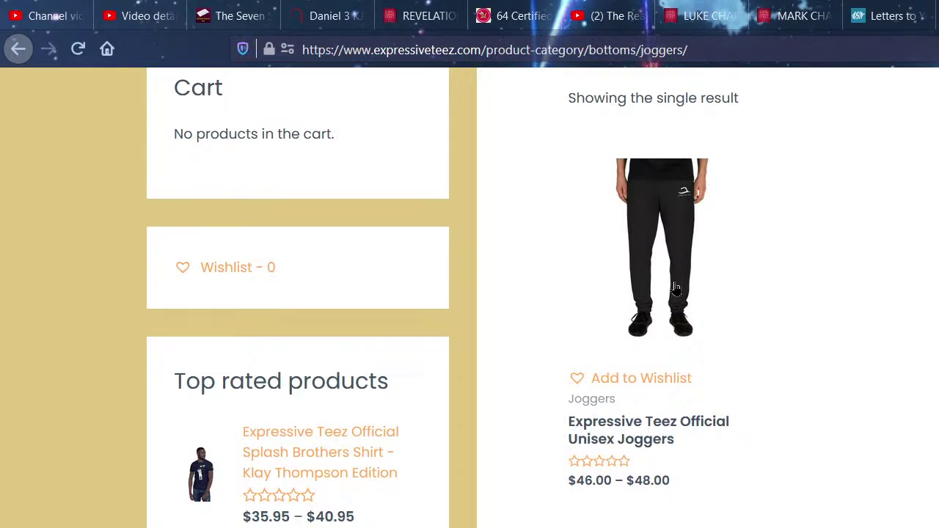
{"action": "scroll", "coordinate": [676, 287], "scroll_direction": "down", "scroll_amount": 2}
{"action": "left_click", "coordinate": [682, 211]}
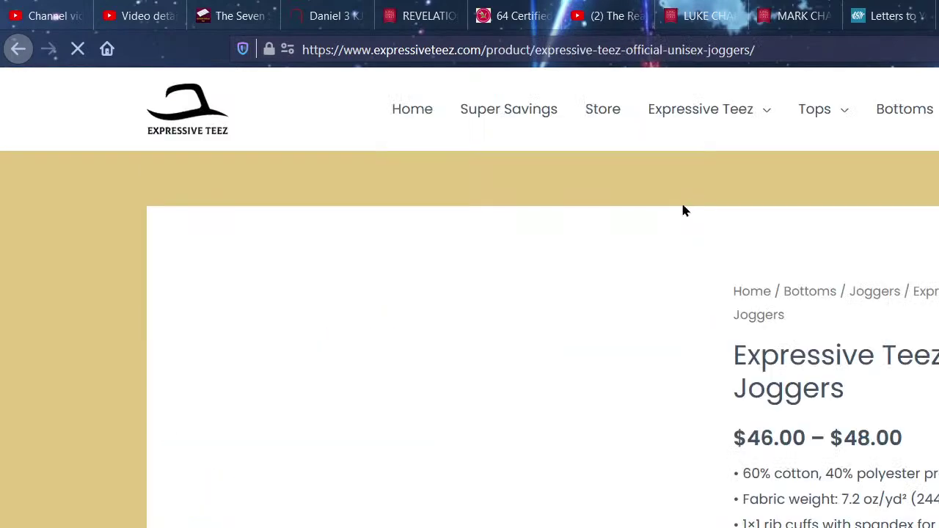
- Copy the web address of the unisex joggers product page
{"action": "left_click", "coordinate": [632, 49]}
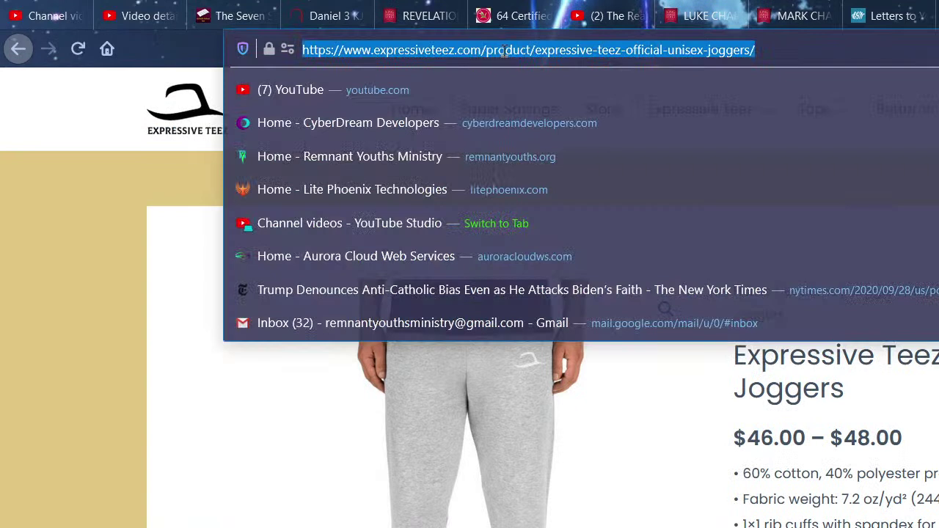
{"action": "right_click", "coordinate": [595, 50]}
{"action": "left_click", "coordinate": [638, 97]}
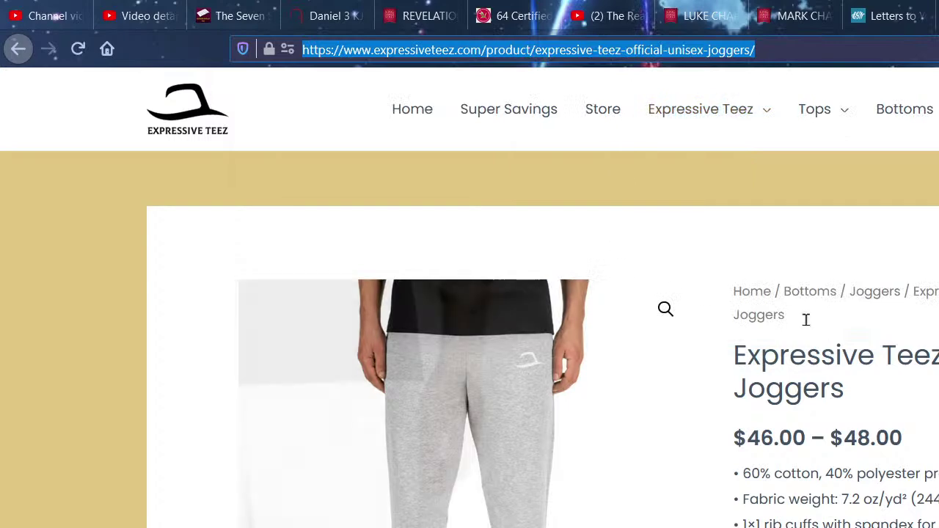
- Look over the joggers product page, including its photos, description, and color and size options
{"action": "scroll", "coordinate": [734, 352], "scroll_direction": "down", "scroll_amount": 5}
{"action": "scroll", "coordinate": [860, 331], "scroll_direction": "up", "scroll_amount": 1}
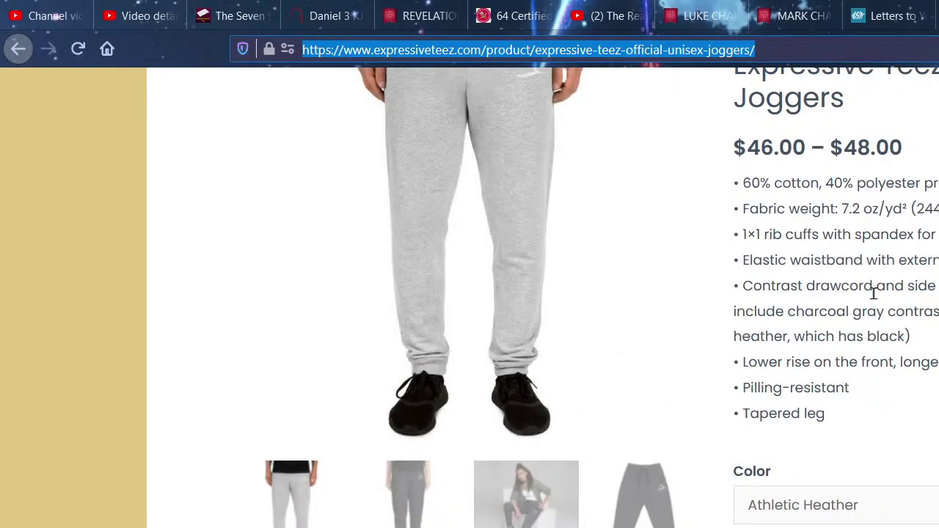
{"action": "scroll", "coordinate": [792, 390], "scroll_direction": "up", "scroll_amount": 3}
{"action": "scroll", "coordinate": [807, 308], "scroll_direction": "down", "scroll_amount": 7}
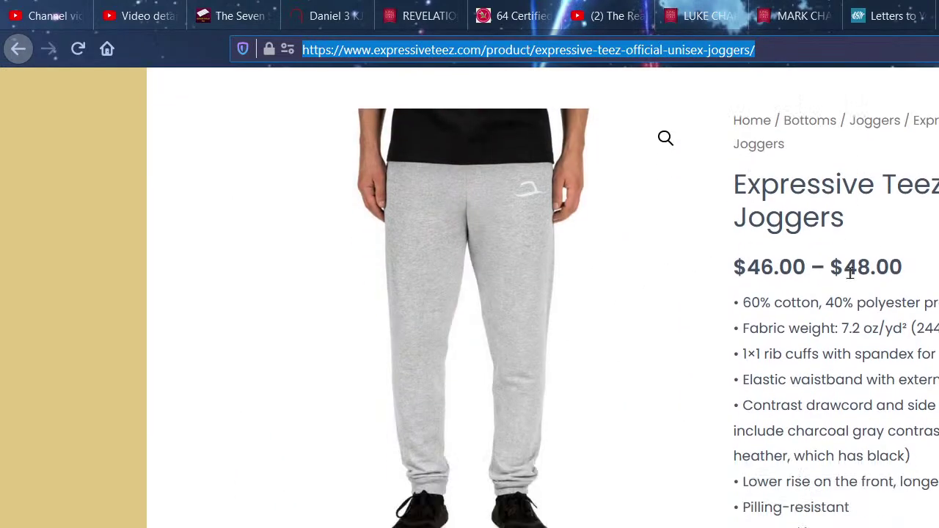
{"action": "scroll", "coordinate": [435, 329], "scroll_direction": "up", "scroll_amount": 6}
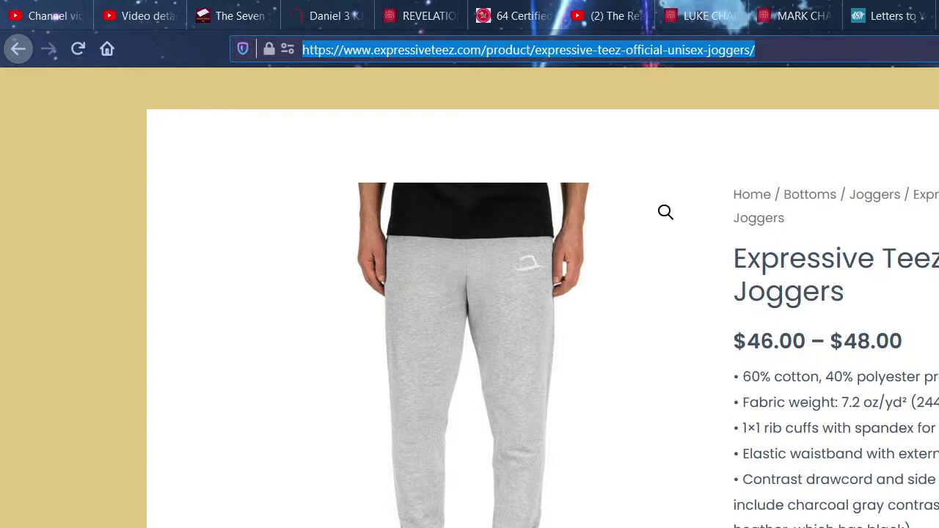
{"action": "scroll", "coordinate": [799, 463], "scroll_direction": "down", "scroll_amount": 5}
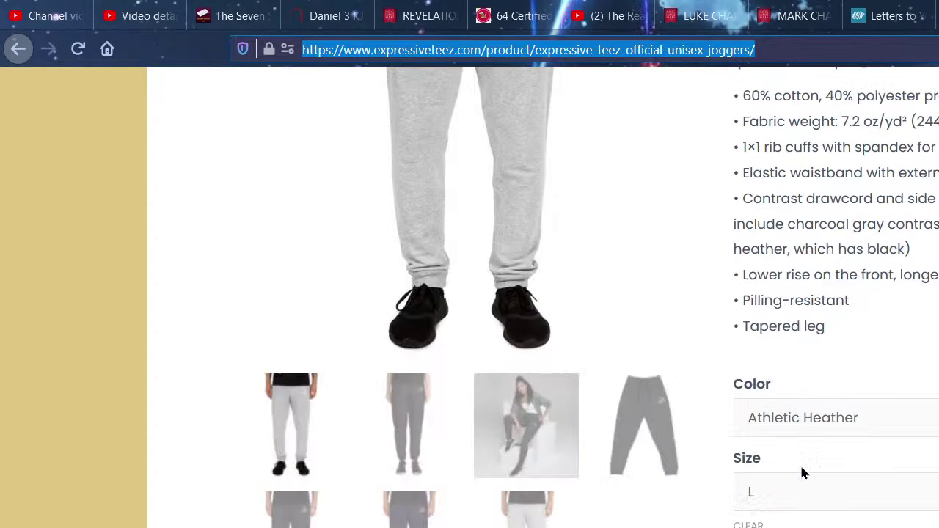
{"action": "scroll", "coordinate": [799, 463], "scroll_direction": "up", "scroll_amount": 6}
{"action": "scroll", "coordinate": [743, 499], "scroll_direction": "down", "scroll_amount": 4}
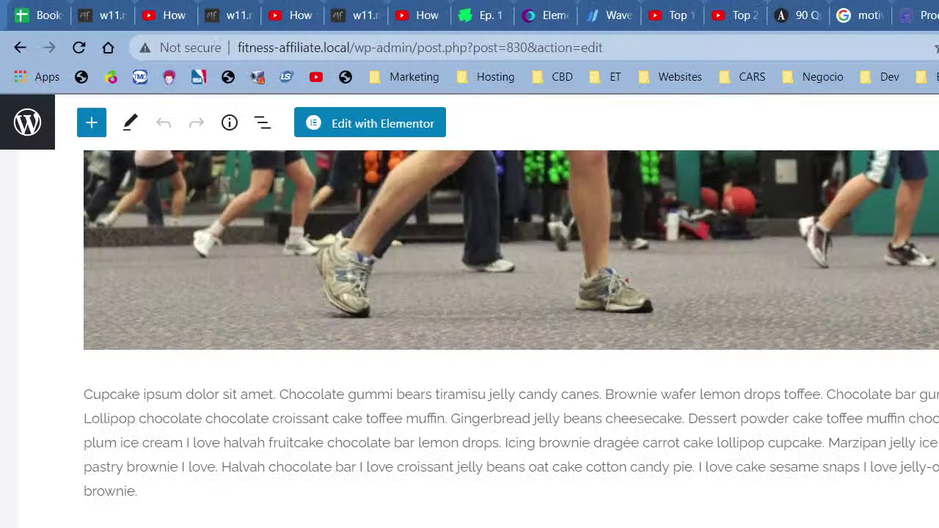
- Leave the post editor, search the WordPress plugin directory for woocommerce, and install the WooCommerce plugin
{"action": "left_click", "coordinate": [30, 137]}
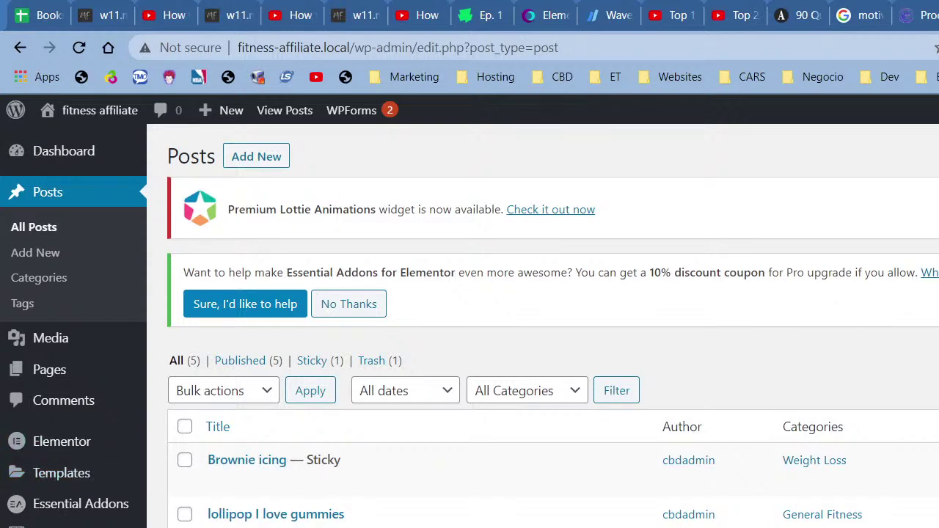
{"action": "key", "text": "F5"}
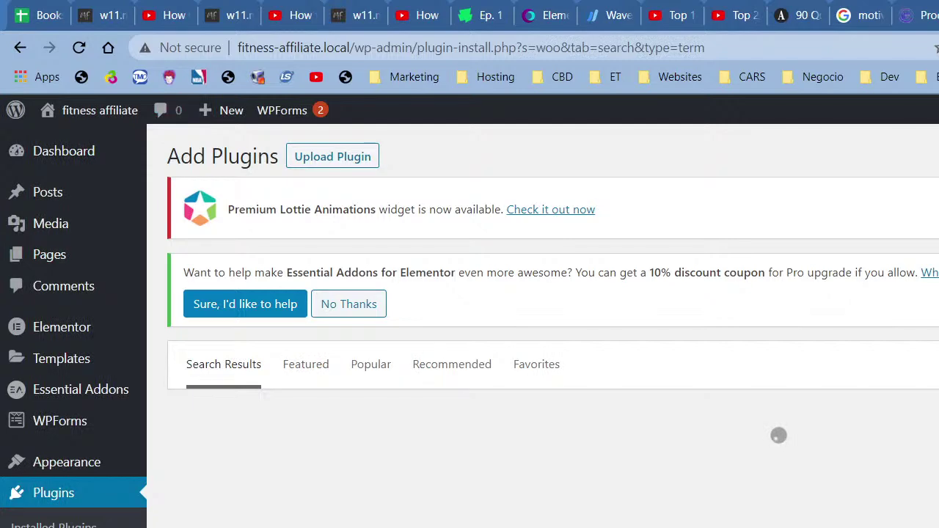
{"action": "type", "text": "c"}
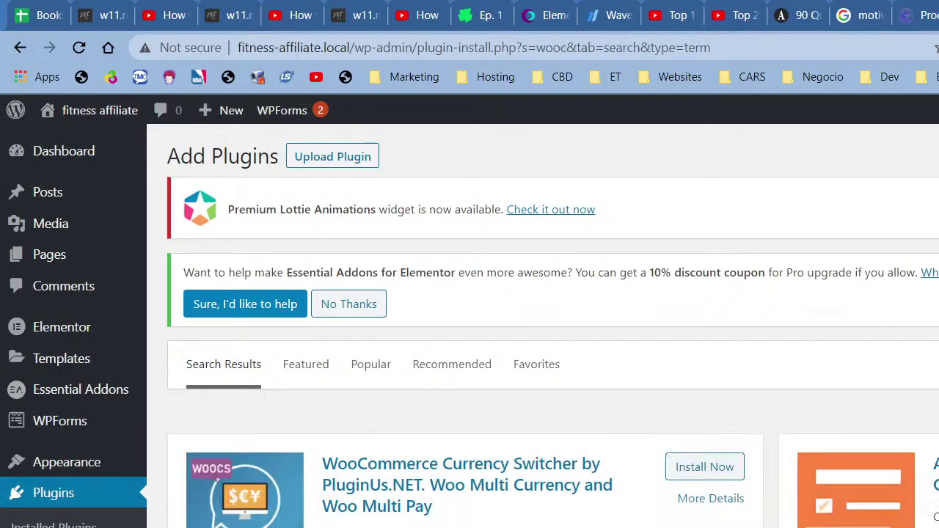
{"action": "scroll", "coordinate": [846, 266], "scroll_direction": "down", "scroll_amount": 3}
{"action": "scroll", "coordinate": [846, 266], "scroll_direction": "down", "scroll_amount": 4}
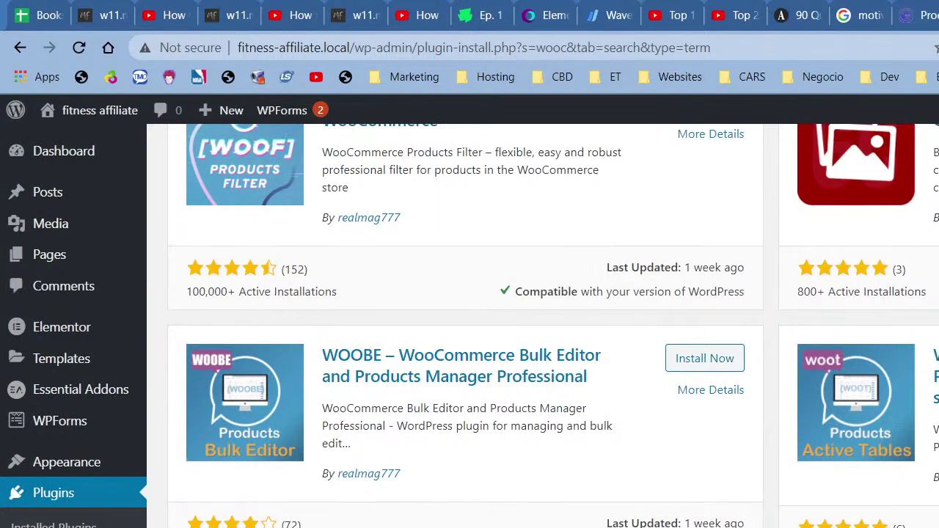
{"action": "scroll", "coordinate": [845, 266], "scroll_direction": "down", "scroll_amount": 3}
{"action": "scroll", "coordinate": [543, 326], "scroll_direction": "up", "scroll_amount": 12}
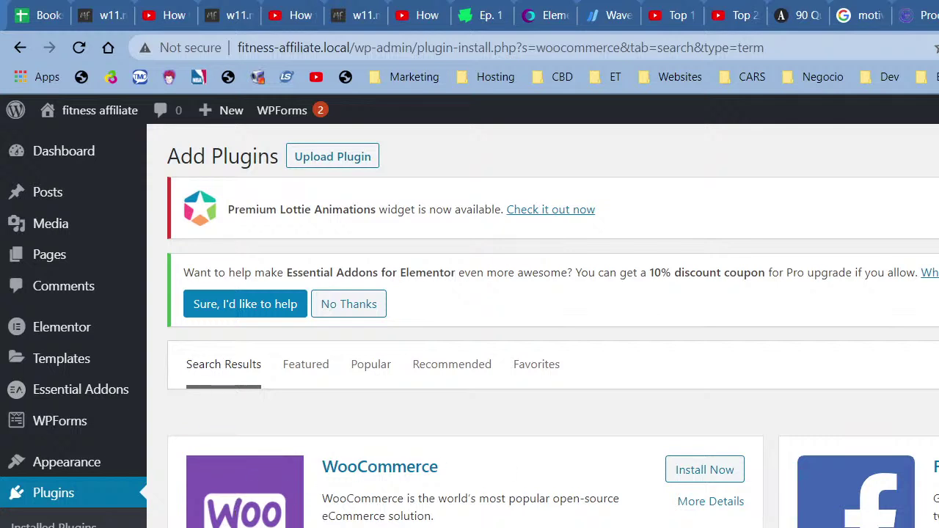
{"action": "left_click", "coordinate": [704, 470]}
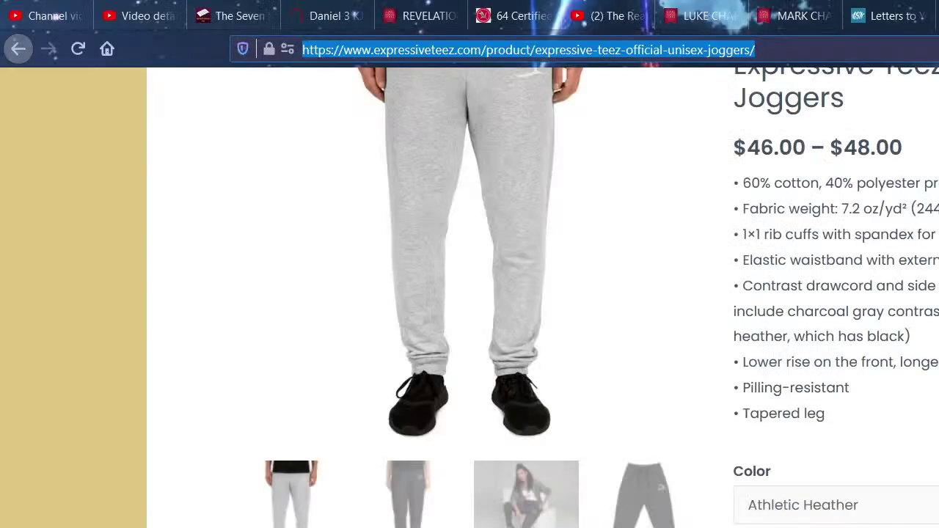
- In the Expressive Teez store, go to the Men's Leggings category under Bottoms and look over its products
{"action": "scroll", "coordinate": [702, 479], "scroll_direction": "up", "scroll_amount": 4}
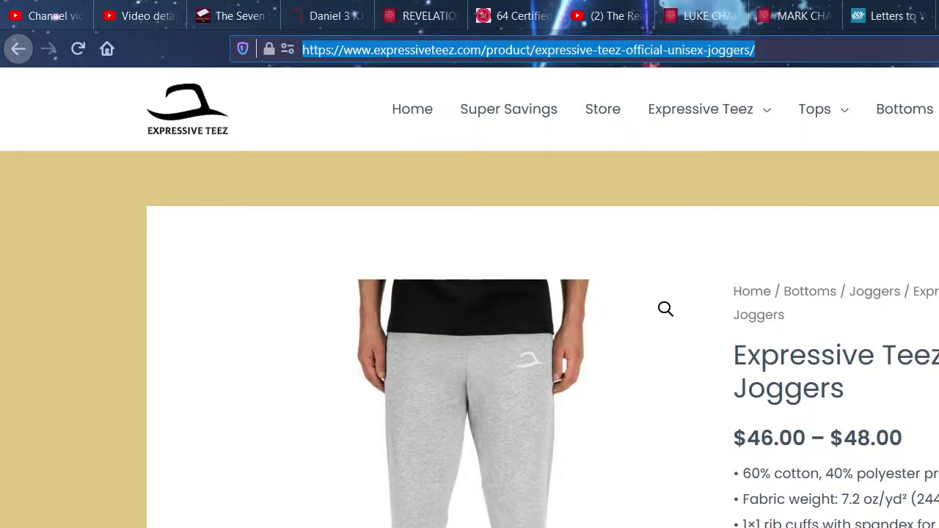
{"action": "mouse_move", "coordinate": [905, 110]}
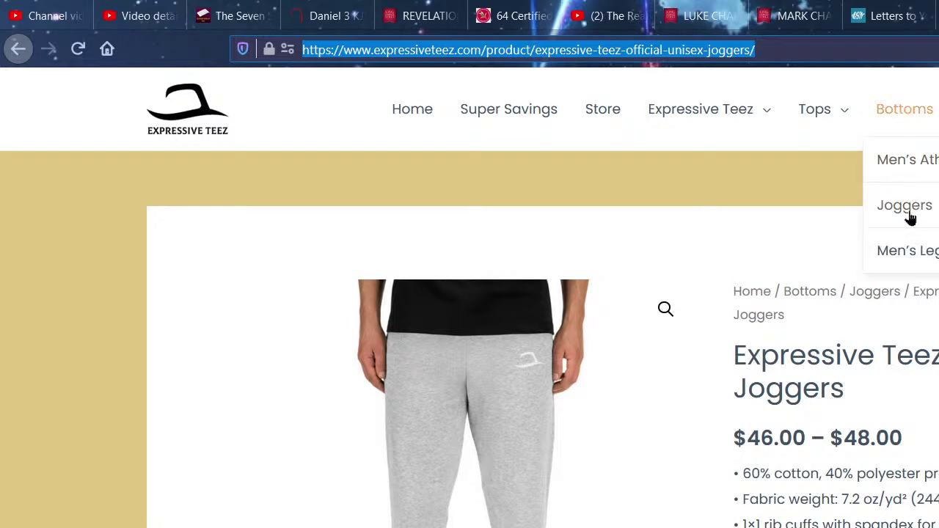
{"action": "left_click", "coordinate": [916, 262]}
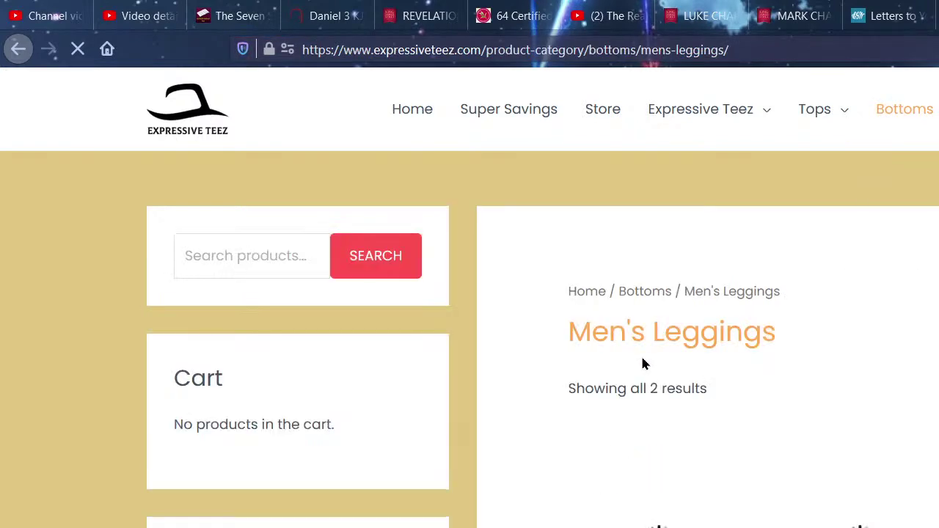
{"action": "scroll", "coordinate": [642, 363], "scroll_direction": "down", "scroll_amount": 4}
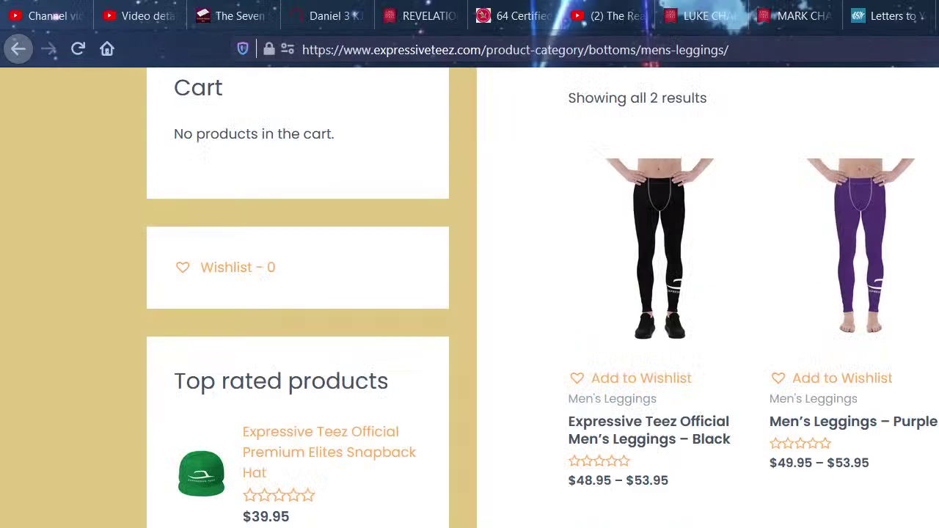
{"action": "scroll", "coordinate": [750, 503], "scroll_direction": "up", "scroll_amount": 4}
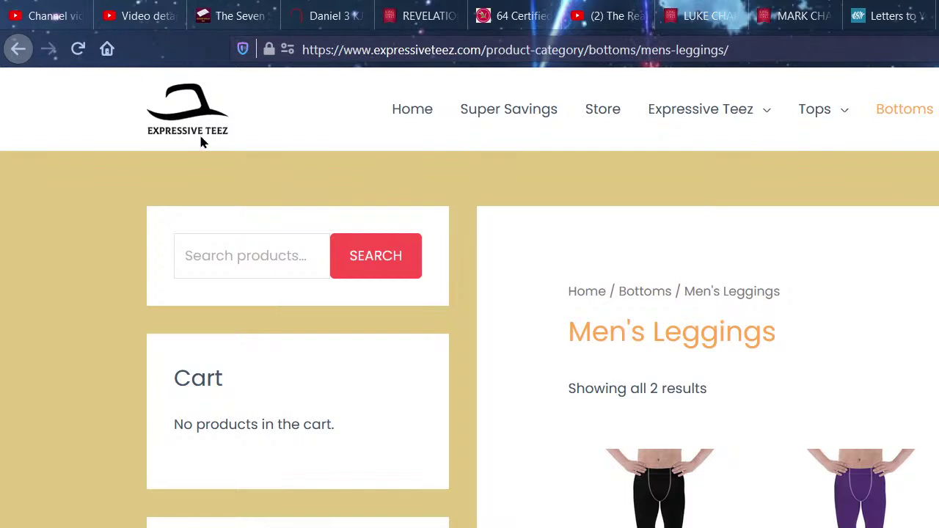
{"action": "scroll", "coordinate": [729, 398], "scroll_direction": "down", "scroll_amount": 3}
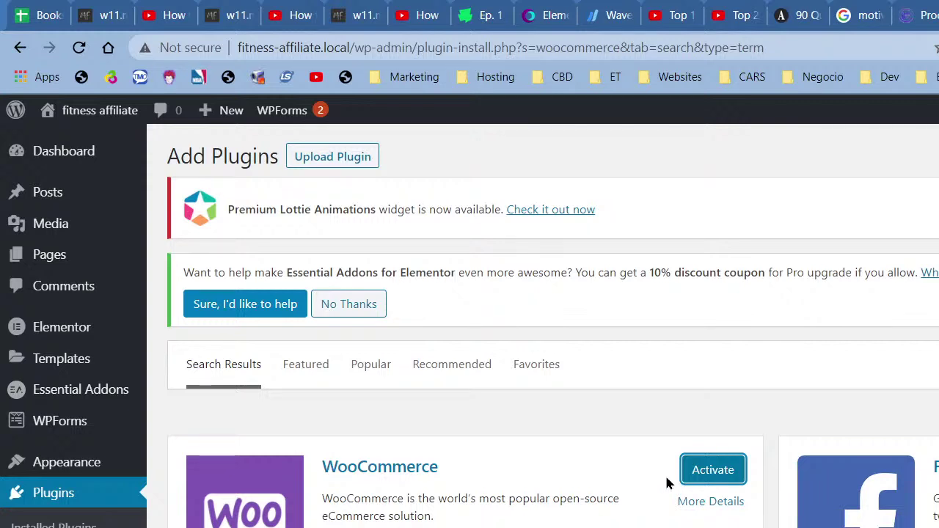
- Activate the WooCommerce plugin and fill in the store's address in the setup wizard, with Jamaica as the country
{"action": "left_click", "coordinate": [703, 473]}
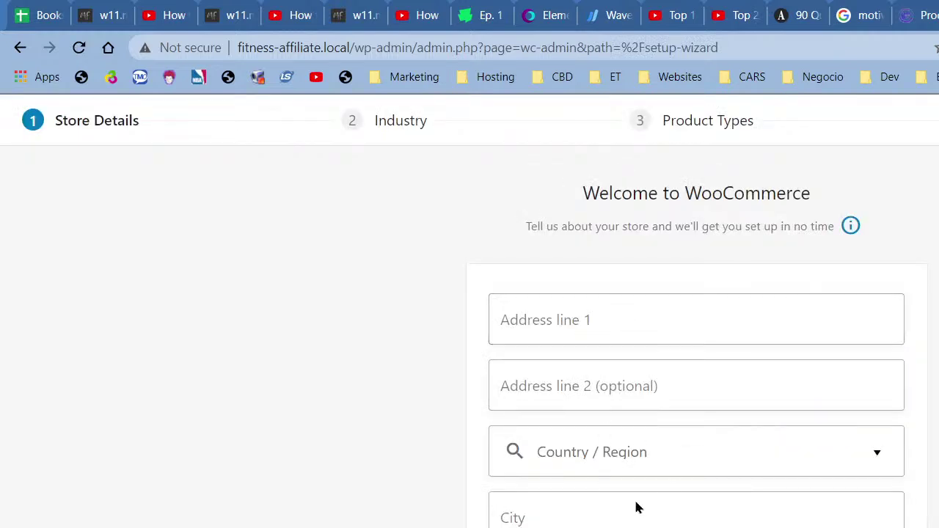
{"action": "left_click", "coordinate": [579, 314]}
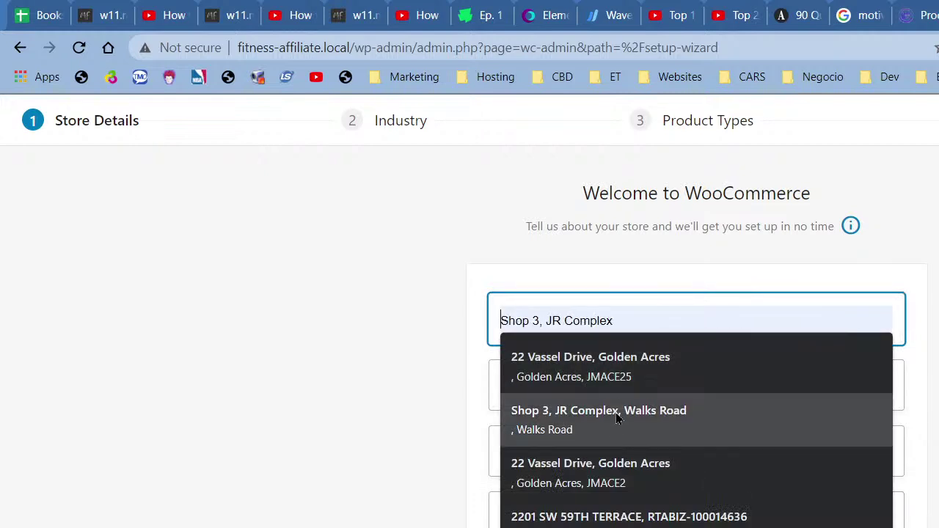
{"action": "left_click", "coordinate": [615, 415]}
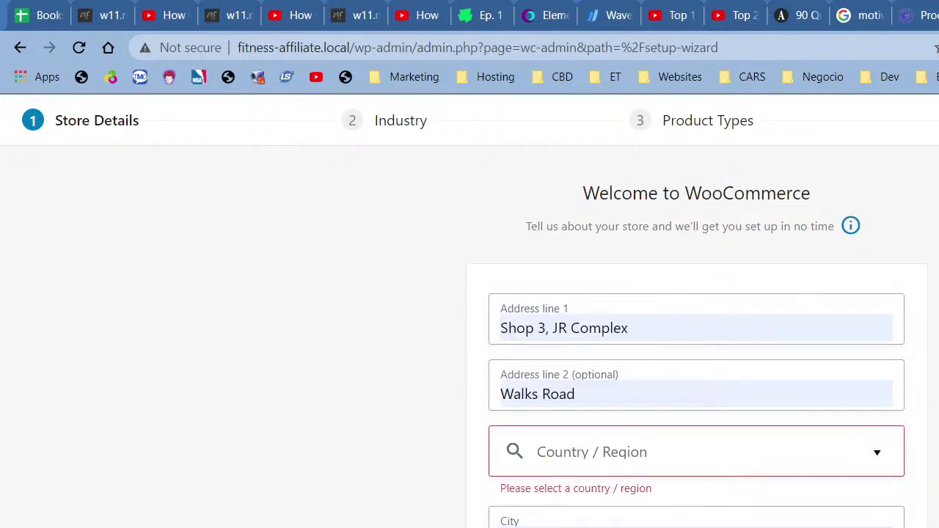
{"action": "left_click", "coordinate": [707, 459]}
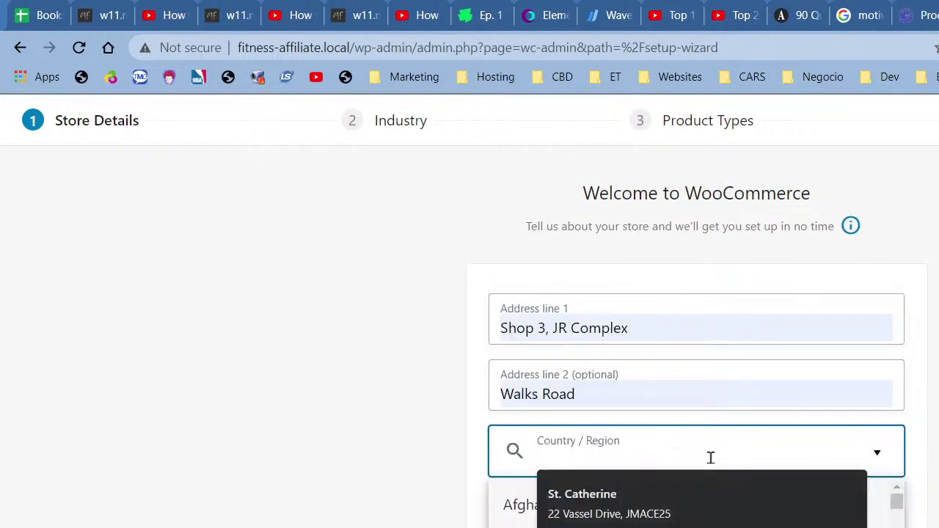
{"action": "type", "text": "jam"}
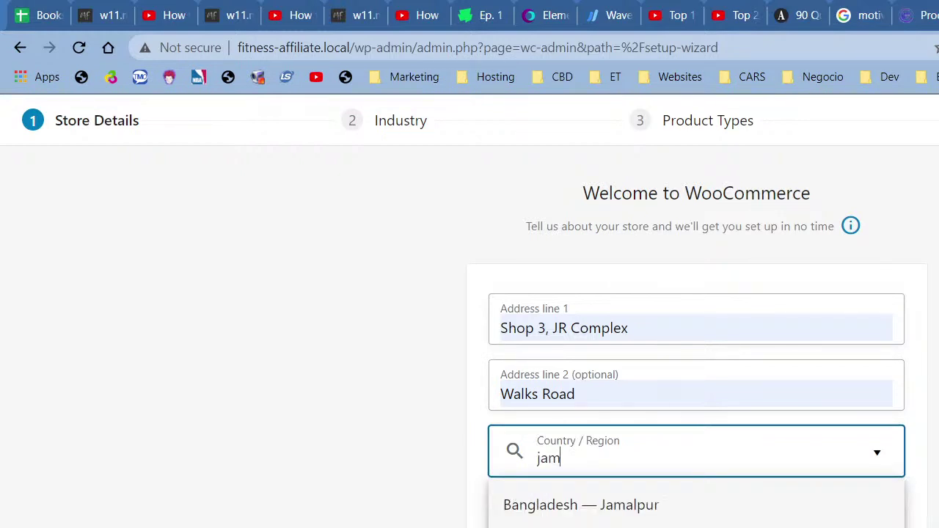
{"action": "left_click", "coordinate": [678, 525]}
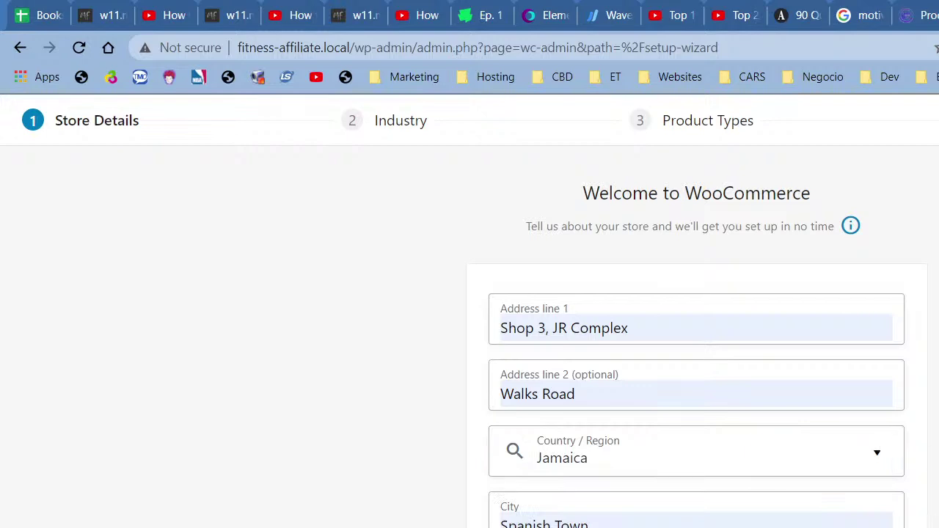
- Finish the store details without opting in to usage tracking and choose Health and beauty as the industry
{"action": "scroll", "coordinate": [679, 477], "scroll_direction": "down", "scroll_amount": 1}
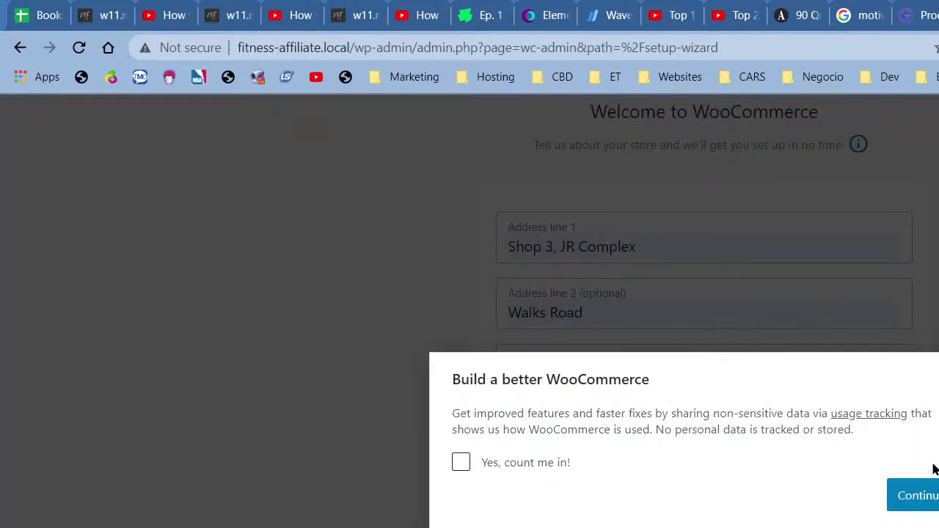
{"action": "left_click", "coordinate": [916, 512]}
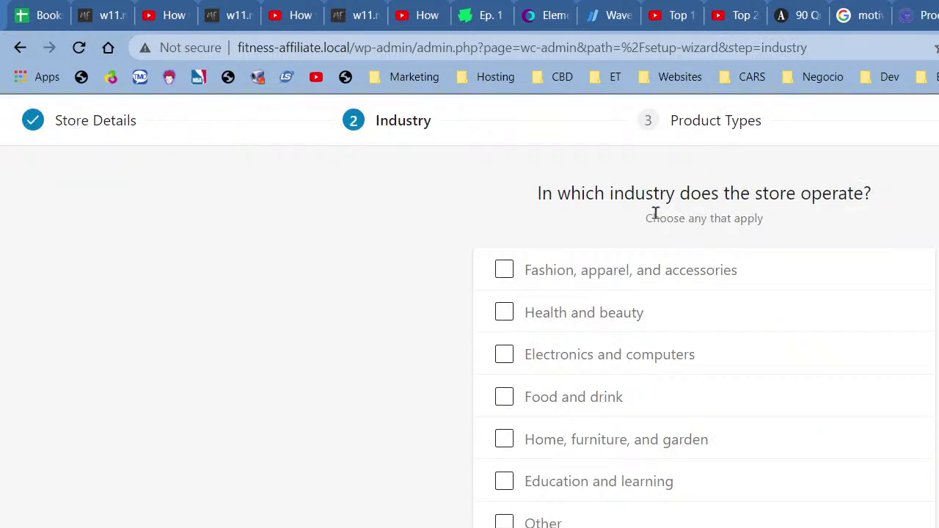
{"action": "left_click", "coordinate": [591, 319]}
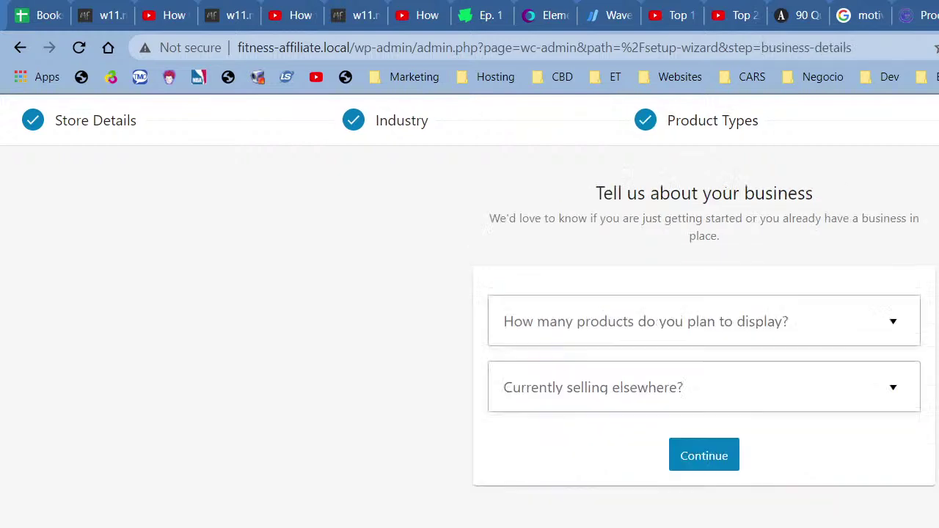
- Set the business details to 11 - 100 products, selling in person at physical stores and/or events, and $0.00 annual revenue
{"action": "left_click", "coordinate": [595, 331]}
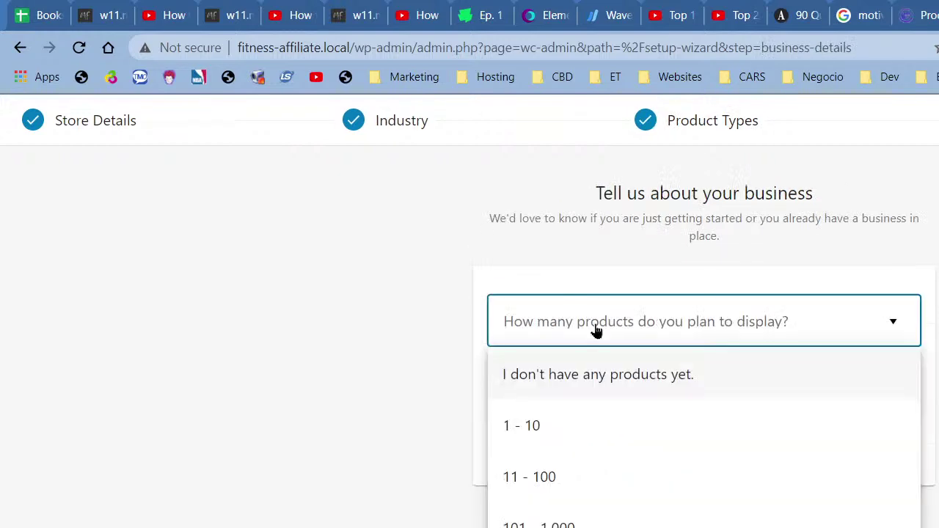
{"action": "left_click", "coordinate": [558, 469]}
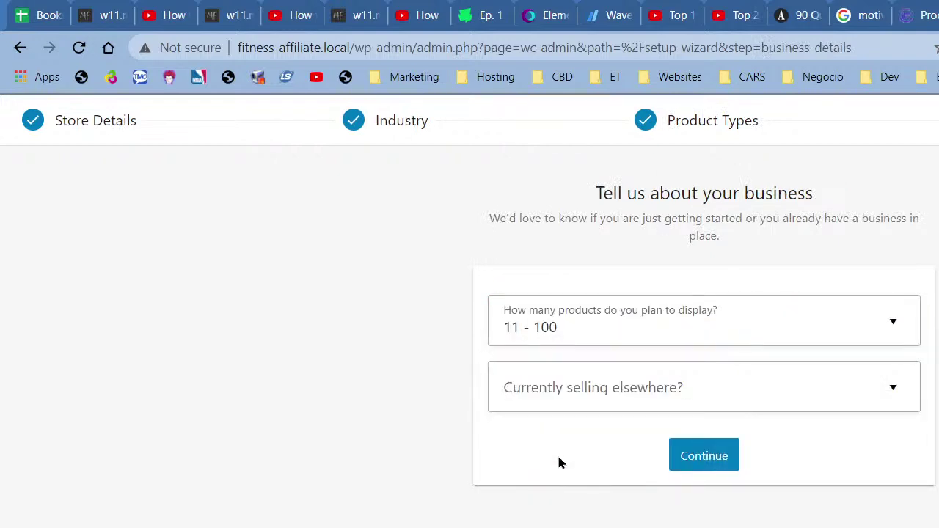
{"action": "left_click", "coordinate": [609, 401]}
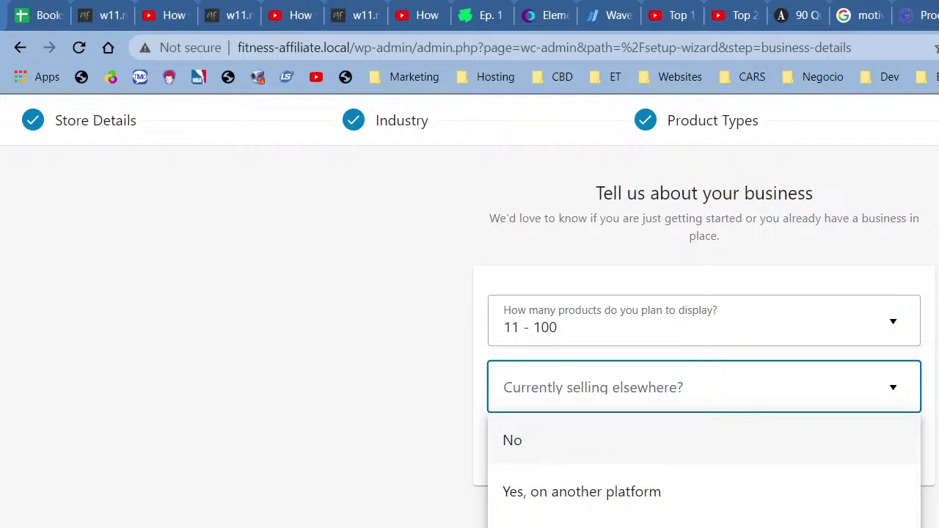
{"action": "left_click", "coordinate": [582, 527]}
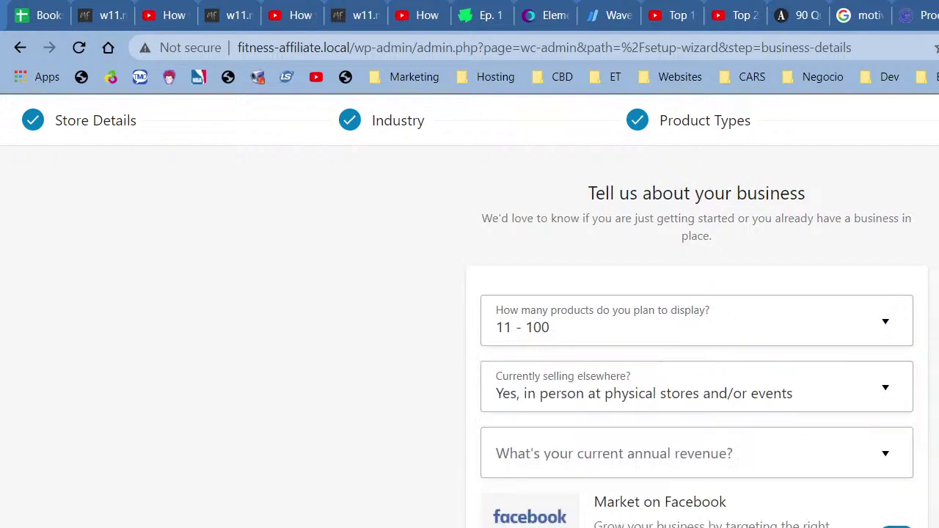
{"action": "left_click", "coordinate": [528, 475]}
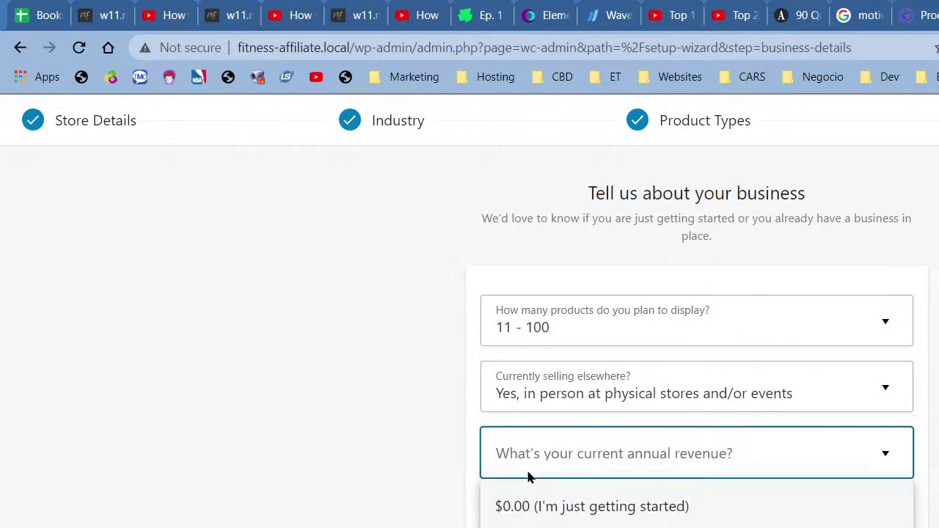
{"action": "left_click", "coordinate": [612, 510]}
- Turn off the Contact customers with Mailchimp and Market on Facebook extras in the business details
{"action": "scroll", "coordinate": [352, 490], "scroll_direction": "down", "scroll_amount": 2}
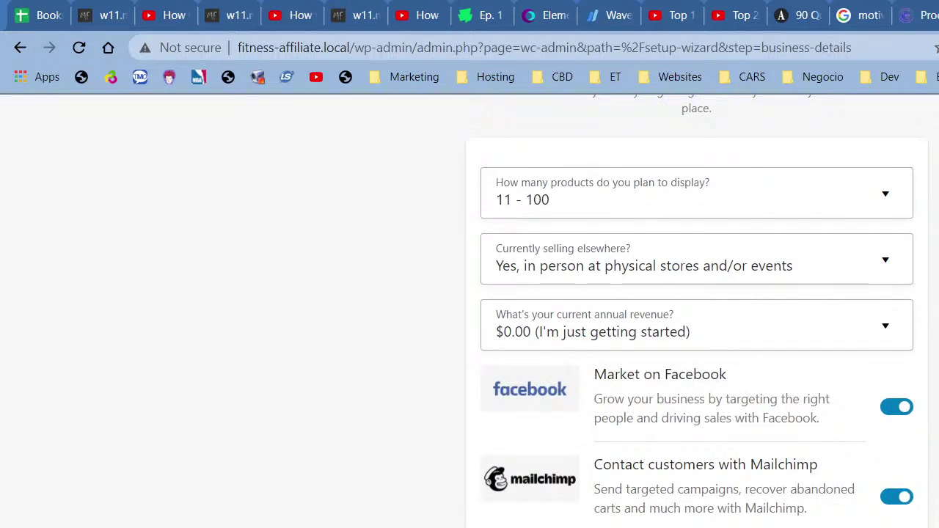
{"action": "left_click", "coordinate": [903, 498]}
{"action": "left_click", "coordinate": [900, 424]}
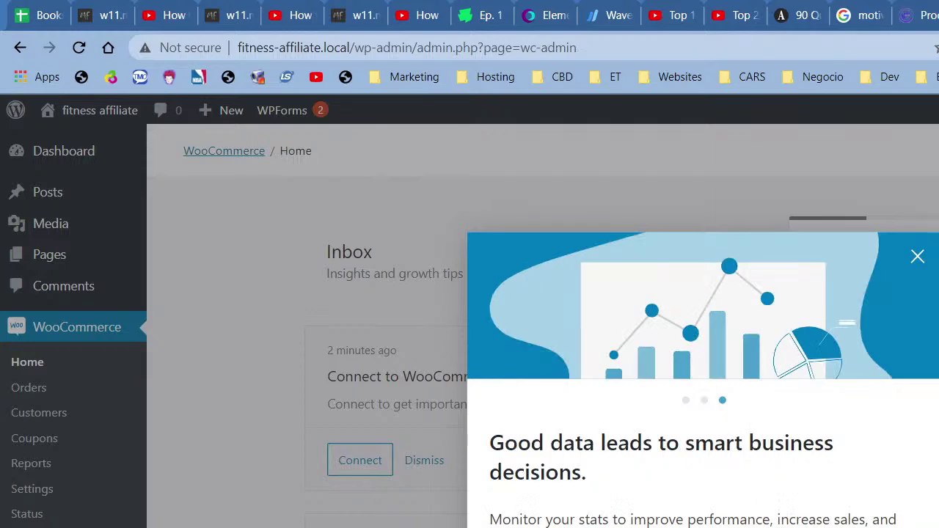
- Dismiss the WooCommerce welcome tour and look over the inbox and setup tasks on the WooCommerce home page
{"action": "left_click", "coordinate": [917, 255]}
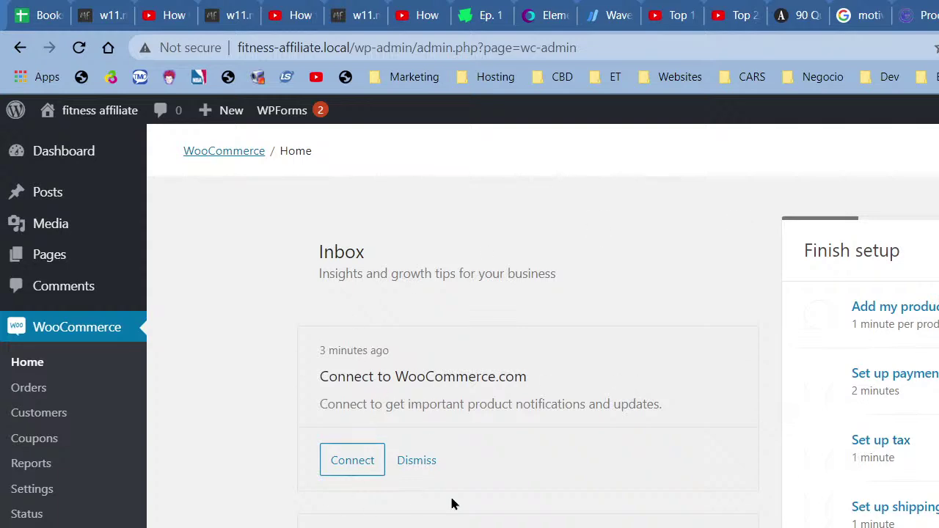
{"action": "scroll", "coordinate": [450, 503], "scroll_direction": "down", "scroll_amount": 5}
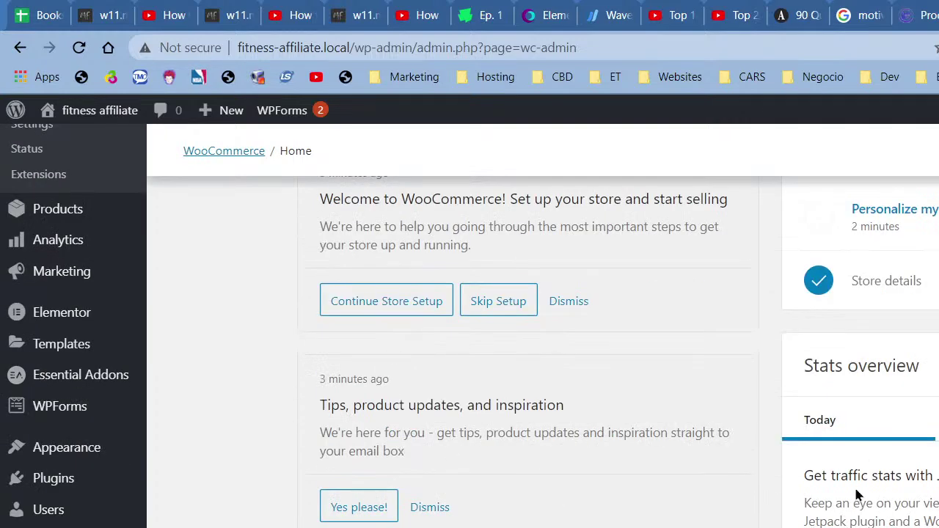
{"action": "scroll", "coordinate": [788, 440], "scroll_direction": "up", "scroll_amount": 5}
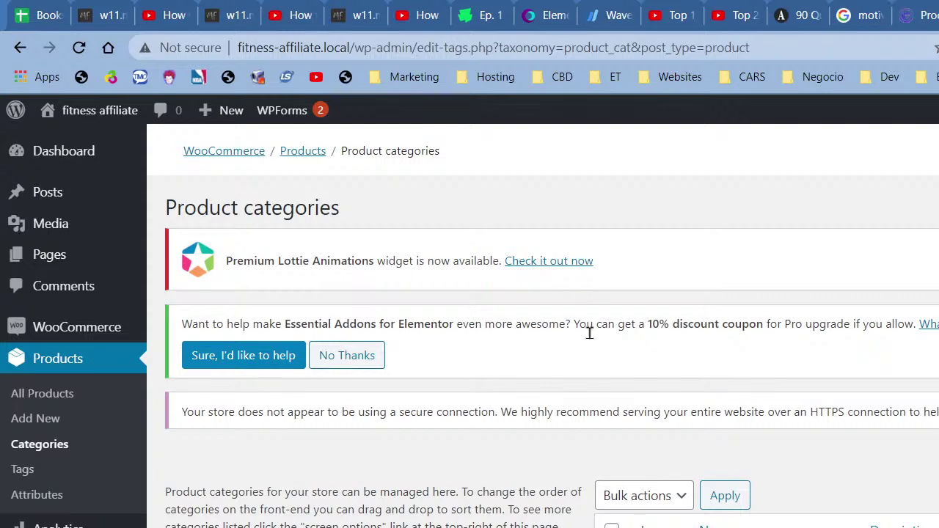
- Add a product category named Joggers with the slug joggers and no parent category
{"action": "scroll", "coordinate": [589, 330], "scroll_direction": "down", "scroll_amount": 3}
{"action": "scroll", "coordinate": [227, 477], "scroll_direction": "down", "scroll_amount": 1}
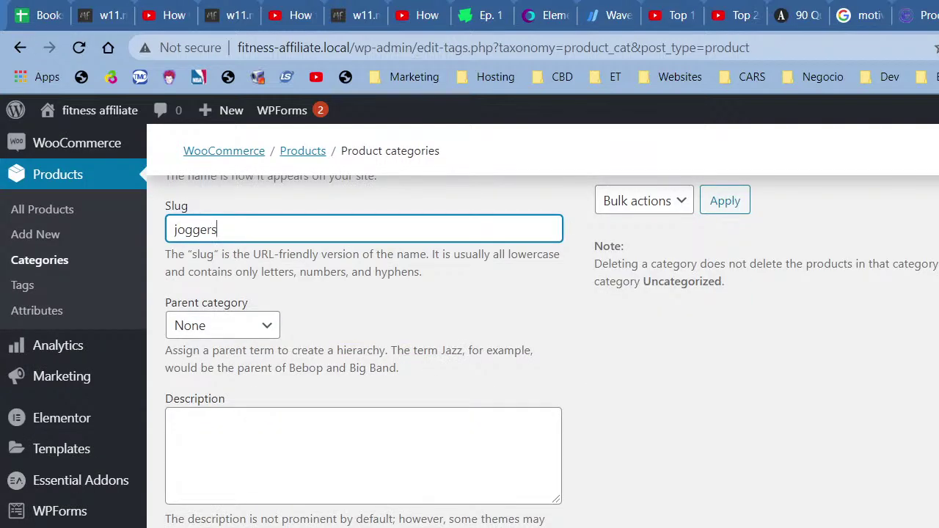
{"action": "key", "text": "Return"}
{"action": "scroll", "coordinate": [508, 490], "scroll_direction": "up", "scroll_amount": 3}
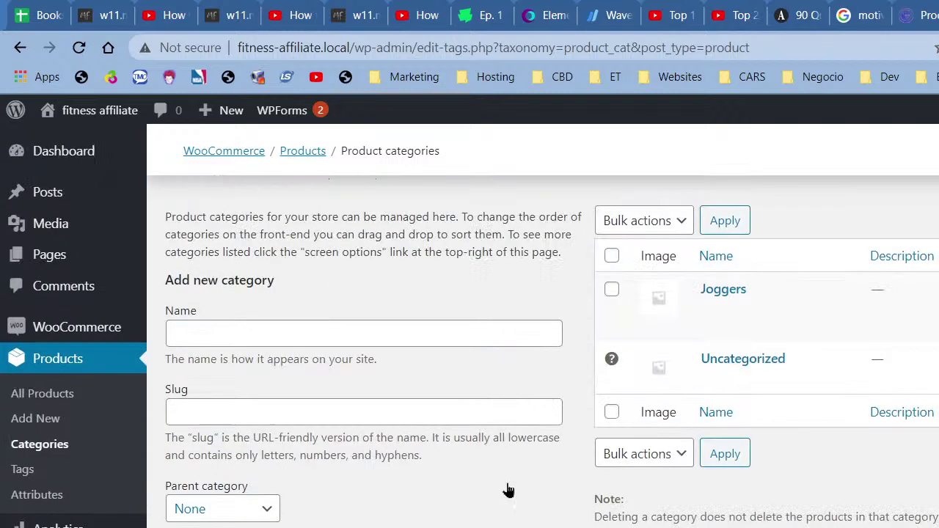
- Add a product category named Leggings with the slug leggings
{"action": "left_click", "coordinate": [290, 334]}
{"action": "type", "text": "Leggings"}
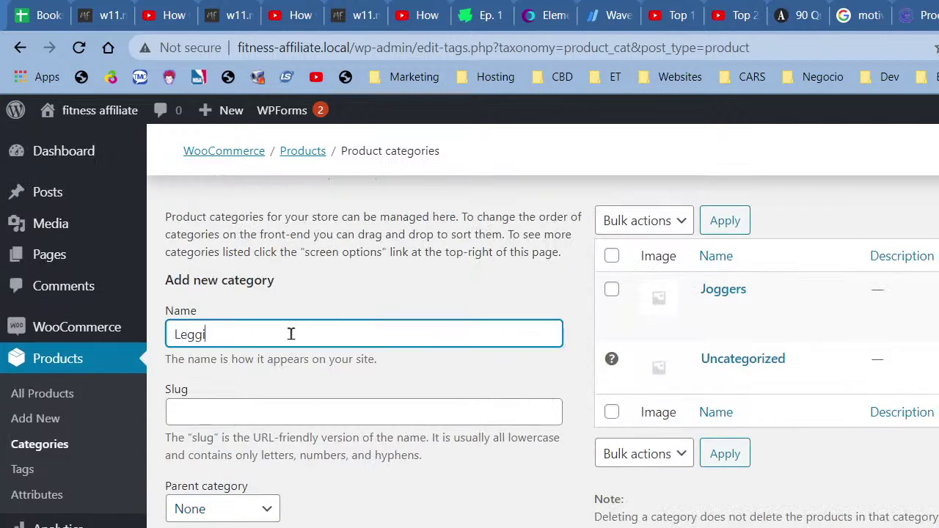
{"action": "left_click", "coordinate": [282, 411]}
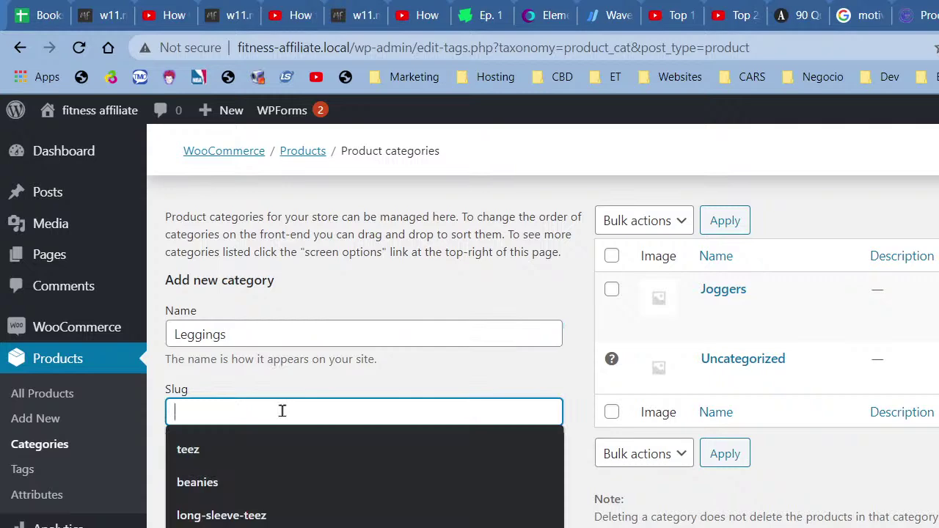
{"action": "type", "text": "leggings"}
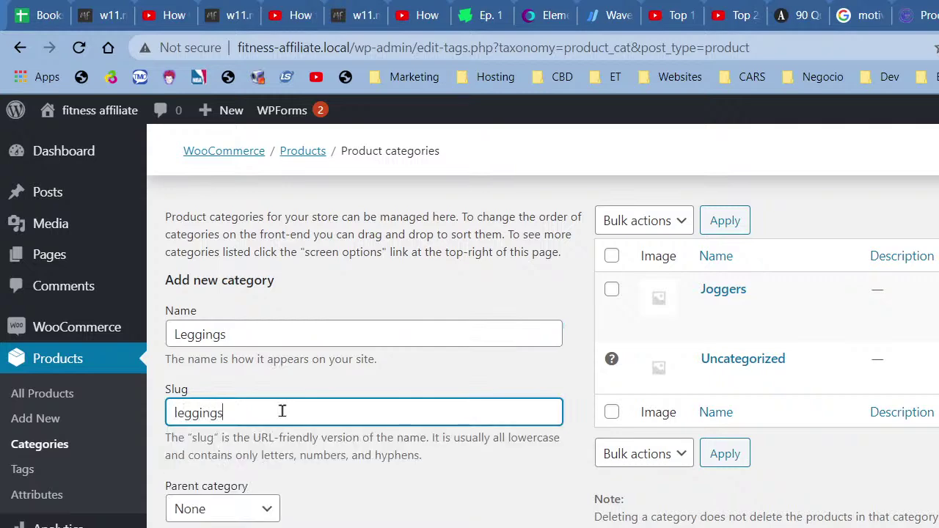
{"action": "scroll", "coordinate": [282, 412], "scroll_direction": "down", "scroll_amount": 3}
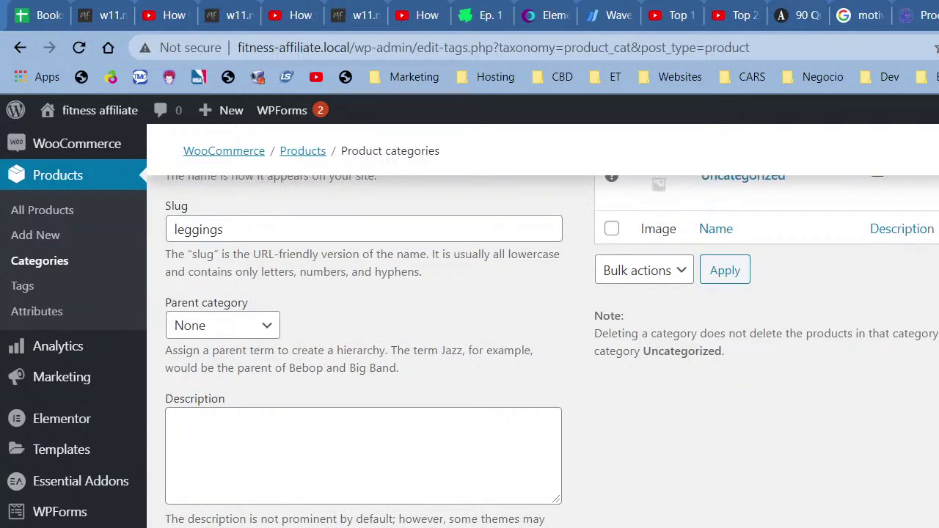
- Add a product category named Towels with no parent category
{"action": "scroll", "coordinate": [292, 523], "scroll_direction": "up", "scroll_amount": 4}
{"action": "left_click", "coordinate": [291, 518]}
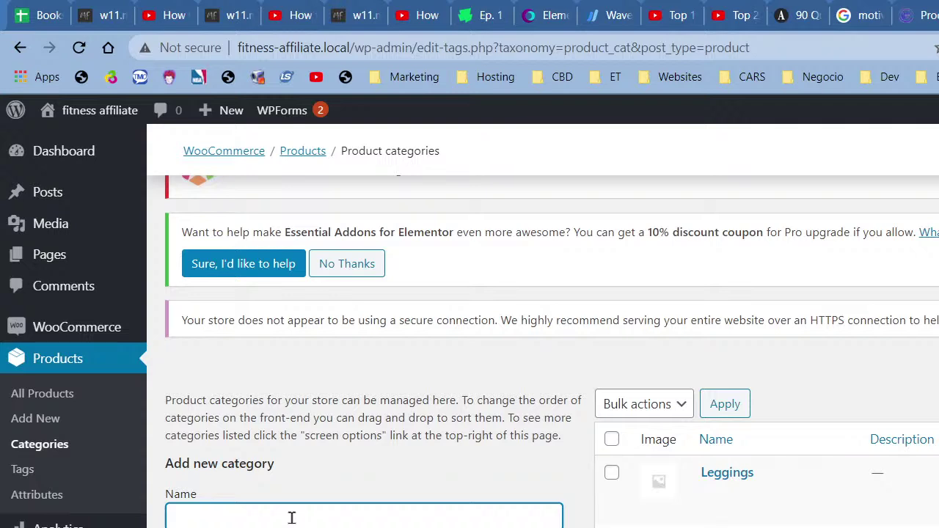
{"action": "type", "text": "Towels"}
{"action": "key", "text": "Tab"}
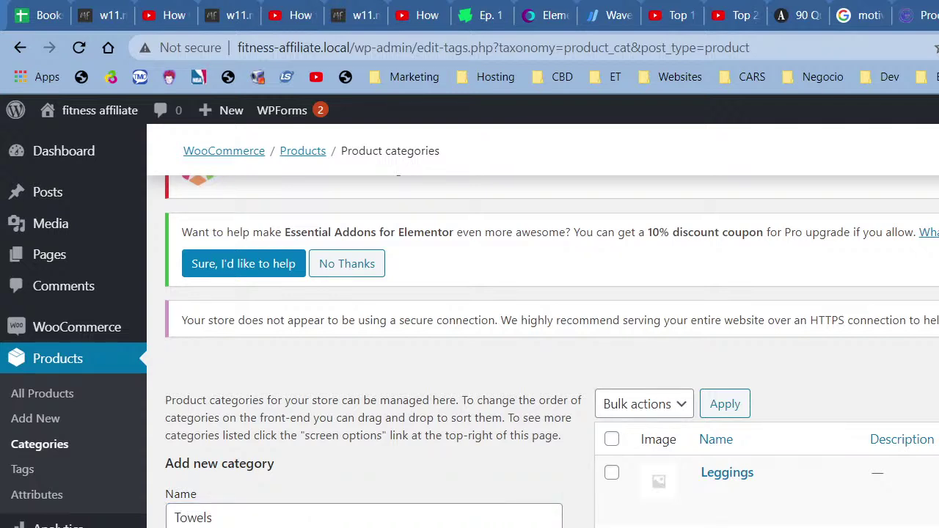
{"action": "scroll", "coordinate": [469, 330], "scroll_direction": "down", "scroll_amount": 6}
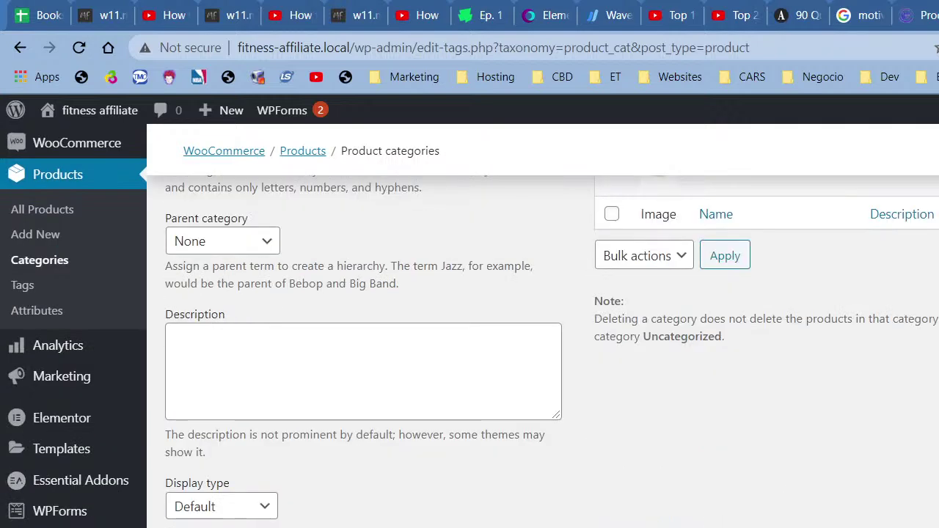
- Enter Protein Powder as the name of a new product category
{"action": "scroll", "coordinate": [343, 411], "scroll_direction": "up", "scroll_amount": 4}
{"action": "left_click", "coordinate": [277, 331]}
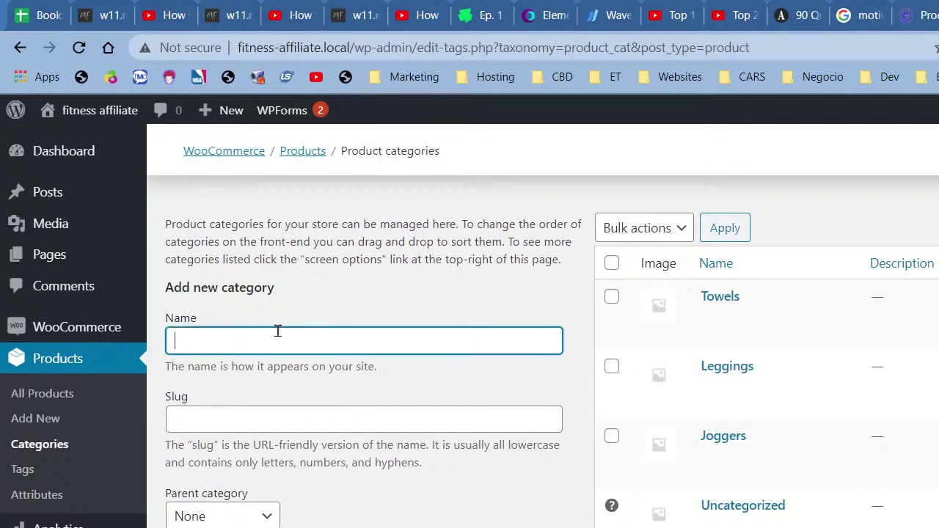
{"action": "type", "text": "rpetor"}
{"action": "key", "text": "BackSpace"}
{"action": "key", "text": "BackSpace"}
{"action": "key", "text": "BackSpace"}
{"action": "key", "text": "BackSpace"}
{"action": "key", "text": "BackSpace"}
{"action": "key", "text": "BackSpace"}
{"action": "type", "text": "Protein"}
{"action": "key", "text": "BackSpace"}
{"action": "key", "text": "BackSpace"}
{"action": "key", "text": "BackSpace"}
{"action": "type", "text": "ien"}
{"action": "key", "text": "BackSpace"}
{"action": "key", "text": "BackSpace"}
{"action": "key", "text": "BackSpace"}
{"action": "key", "text": "BackSpace"}
{"action": "type", "text": "ein Powedr"}
{"action": "key", "text": "BackSpace"}
{"action": "key", "text": "BackSpace"}
{"action": "key", "text": "BackSpace"}
{"action": "type", "text": "der"}
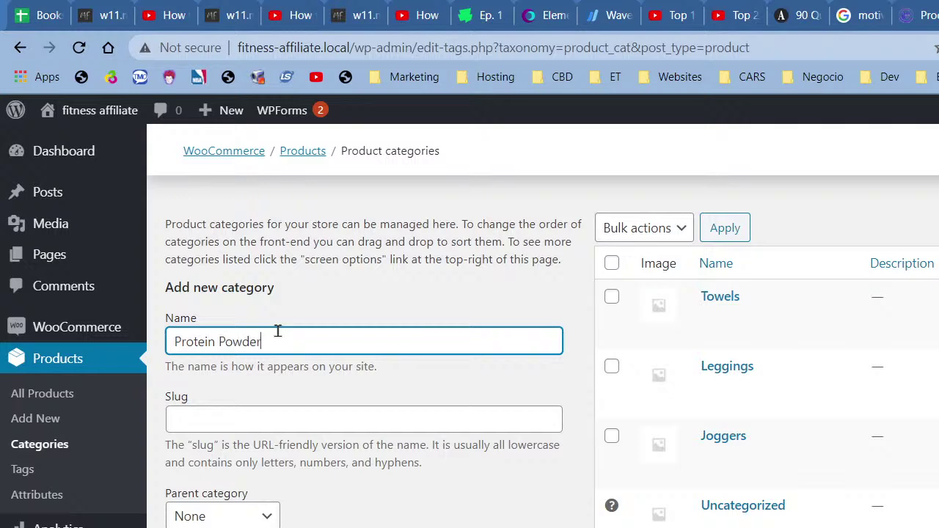
- Give the Protein Powder category the slug protein-powder and add it to the product categories
{"action": "scroll", "coordinate": [345, 465], "scroll_direction": "down", "scroll_amount": 1}
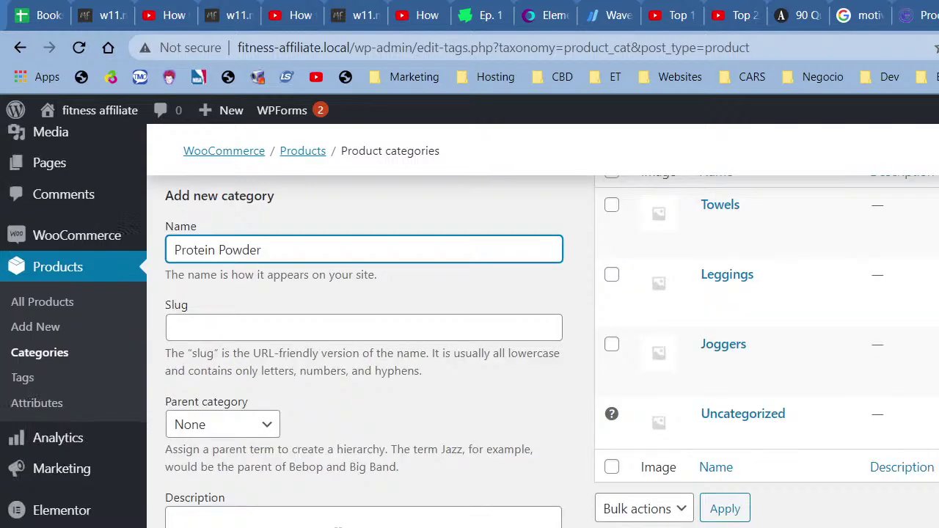
{"action": "left_click", "coordinate": [261, 331]}
{"action": "type", "text": "proetie"}
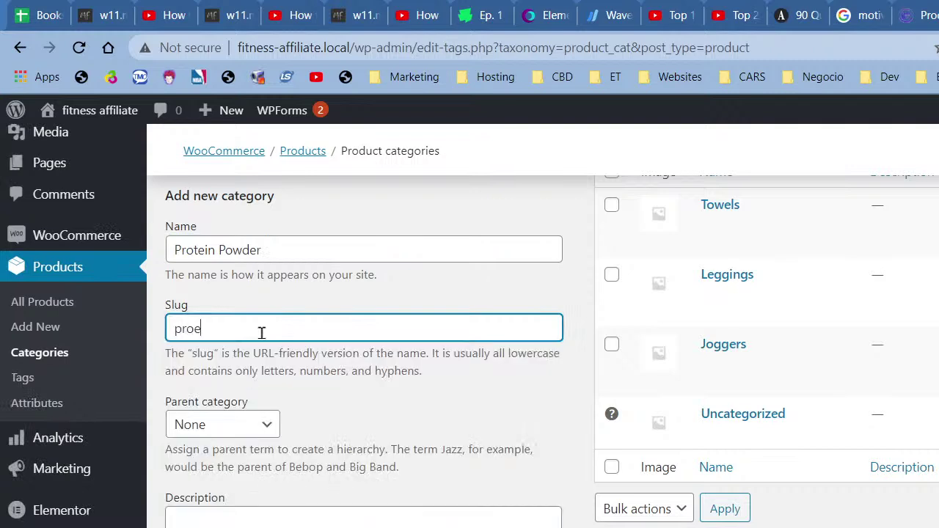
{"action": "key", "text": "BackSpace"}
{"action": "key", "text": "BackSpace"}
{"action": "key", "text": "BackSpace"}
{"action": "key", "text": "BackSpace"}
{"action": "type", "text": "tien"}
{"action": "key", "text": "BackSpace"}
{"action": "key", "text": "BackSpace"}
{"action": "key", "text": "BackSpace"}
{"action": "type", "text": "ein"}
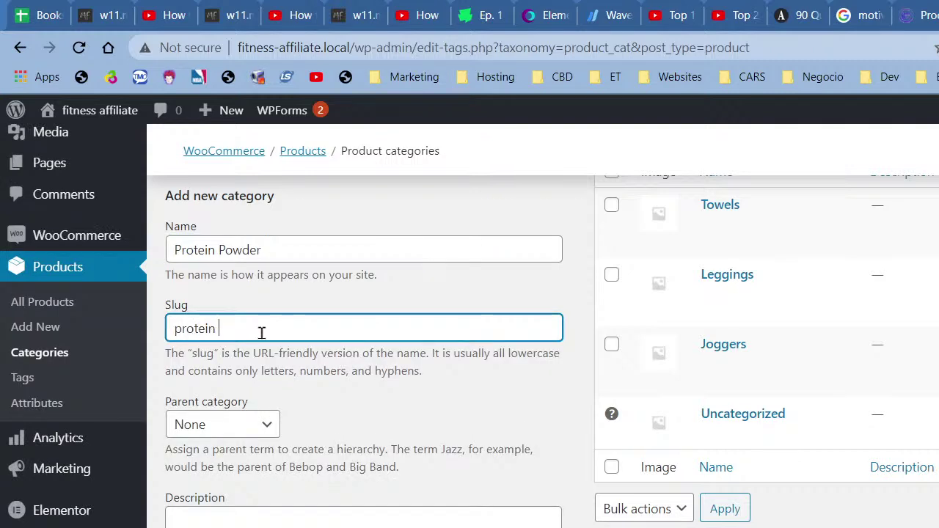
{"action": "type", "text": "-poweder"}
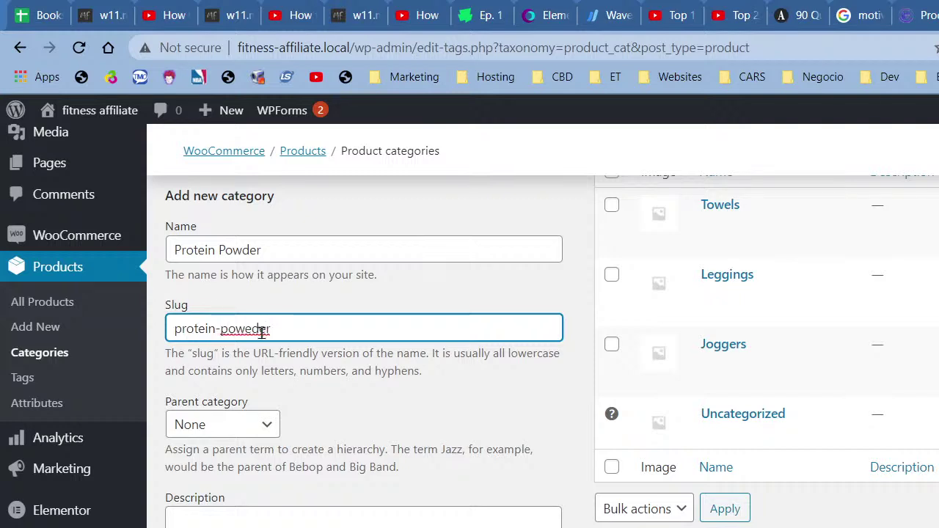
{"action": "key", "text": "BackSpace"}
{"action": "key", "text": "BackSpace"}
{"action": "key", "text": "BackSpace"}
{"action": "key", "text": "BackSpace"}
{"action": "type", "text": "de"}
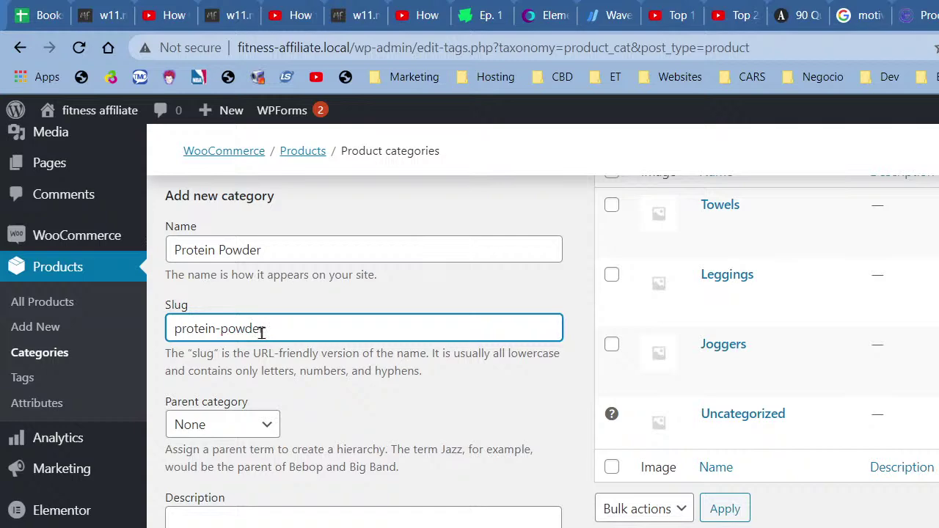
{"action": "scroll", "coordinate": [660, 352], "scroll_direction": "down", "scroll_amount": 2}
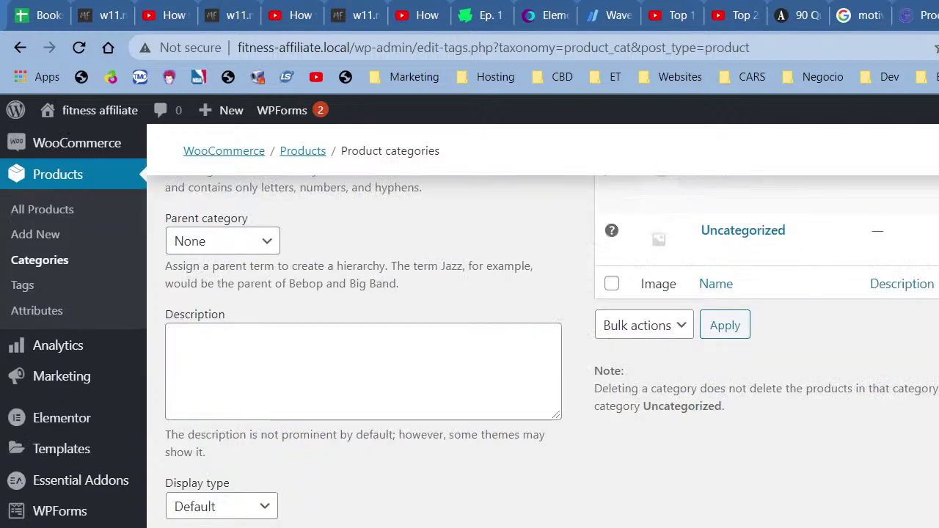
- Enter Workout Shoes as the name of another new product category
{"action": "scroll", "coordinate": [763, 352], "scroll_direction": "up", "scroll_amount": 2}
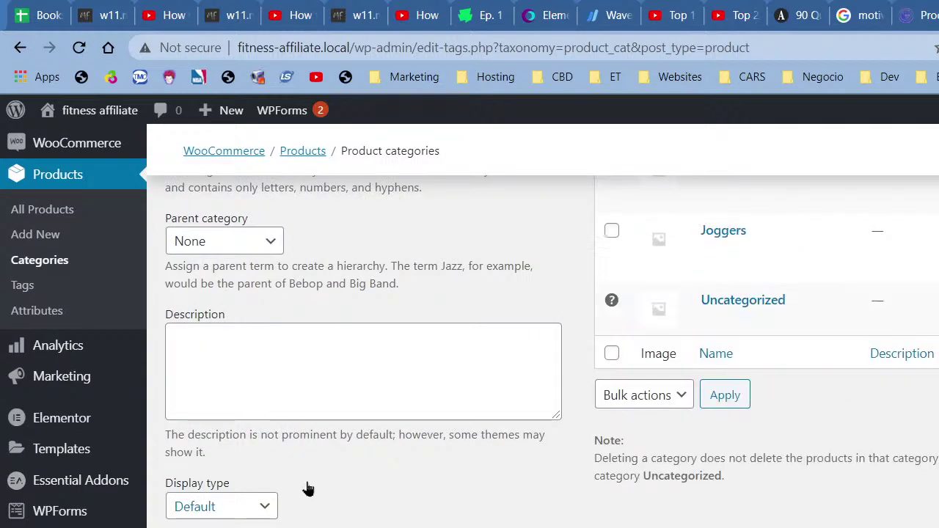
{"action": "scroll", "coordinate": [774, 455], "scroll_direction": "up", "scroll_amount": 2}
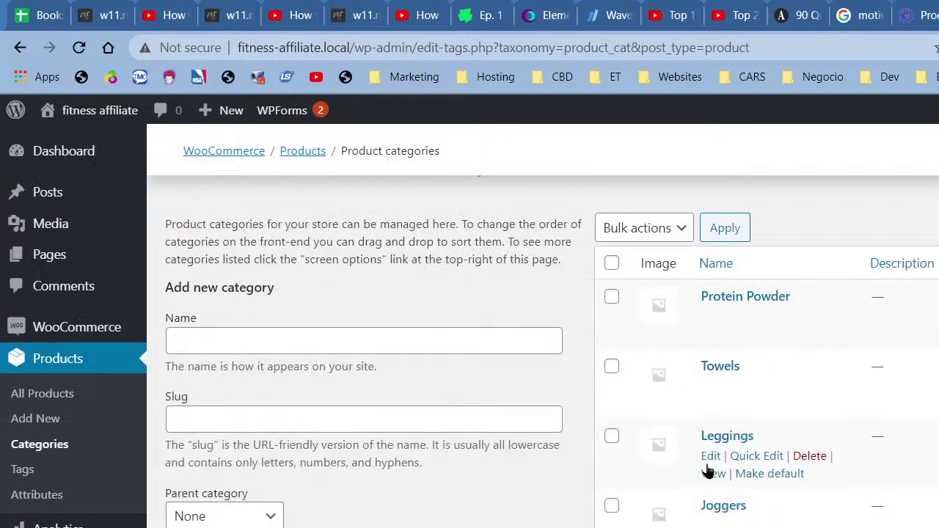
{"action": "left_click", "coordinate": [315, 349]}
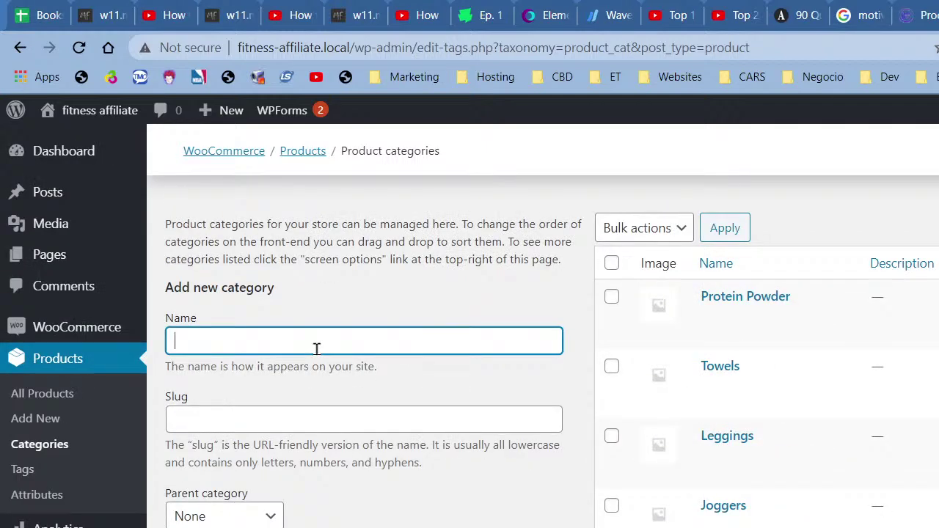
{"action": "type", "text": "Meal"}
{"action": "key", "text": "BackSpace"}
{"action": "key", "text": "BackSpace"}
{"action": "key", "text": "BackSpace"}
{"action": "key", "text": "BackSpace"}
{"action": "key", "text": "BackSpace"}
{"action": "type", "text": "Workout Shoes"}
- Give the Workout Shoes category the slug workout-shoes and add it to the product categories
{"action": "left_click", "coordinate": [338, 424]}
{"action": "type", "text": "workpout"}
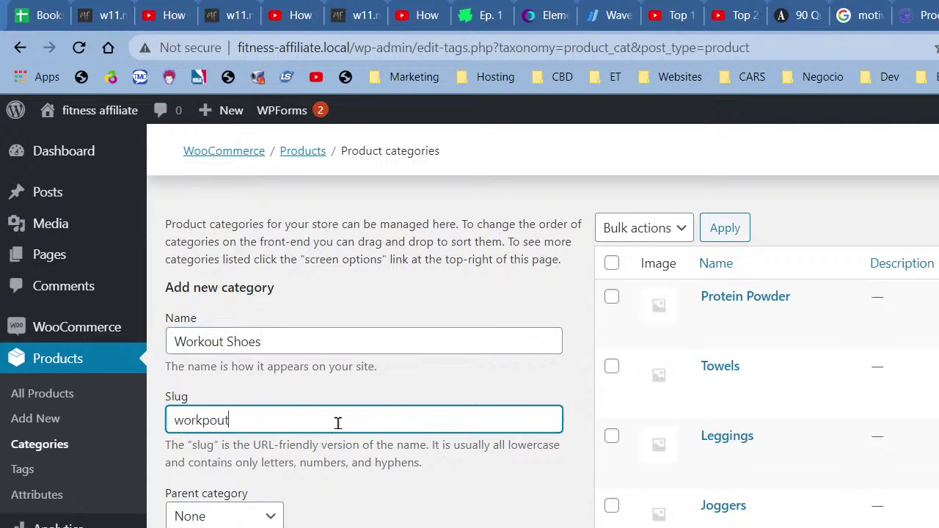
{"action": "key", "text": "BackSpace"}
{"action": "key", "text": "BackSpace"}
{"action": "key", "text": "BackSpace"}
{"action": "key", "text": "BackSpace"}
{"action": "type", "text": "out-shoes"}
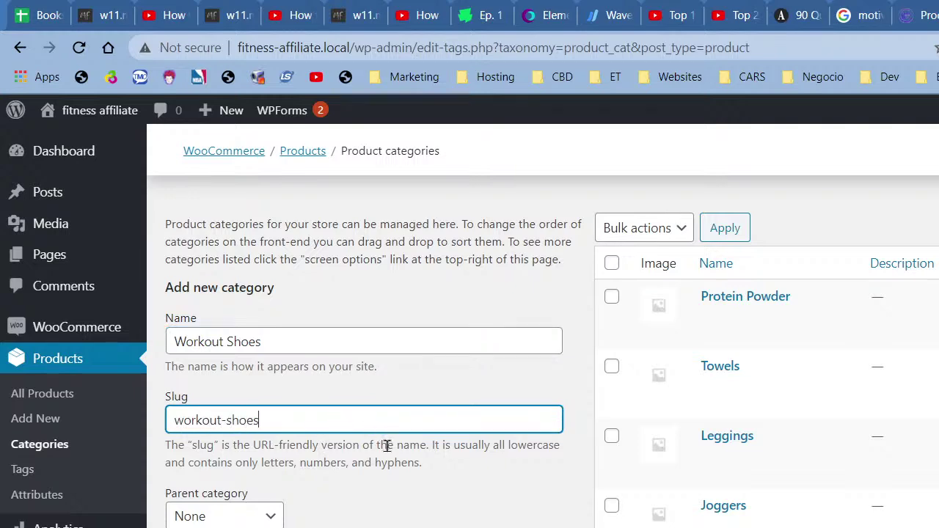
{"action": "scroll", "coordinate": [380, 440], "scroll_direction": "down", "scroll_amount": 3}
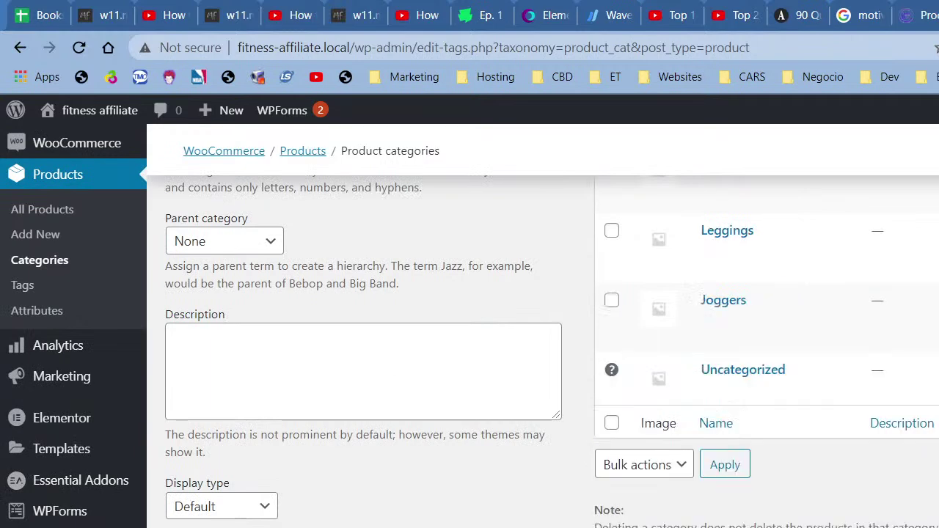
- Add a product category named gym-equipment with the slug gym-equipment
{"action": "scroll", "coordinate": [479, 486], "scroll_direction": "up", "scroll_amount": 5}
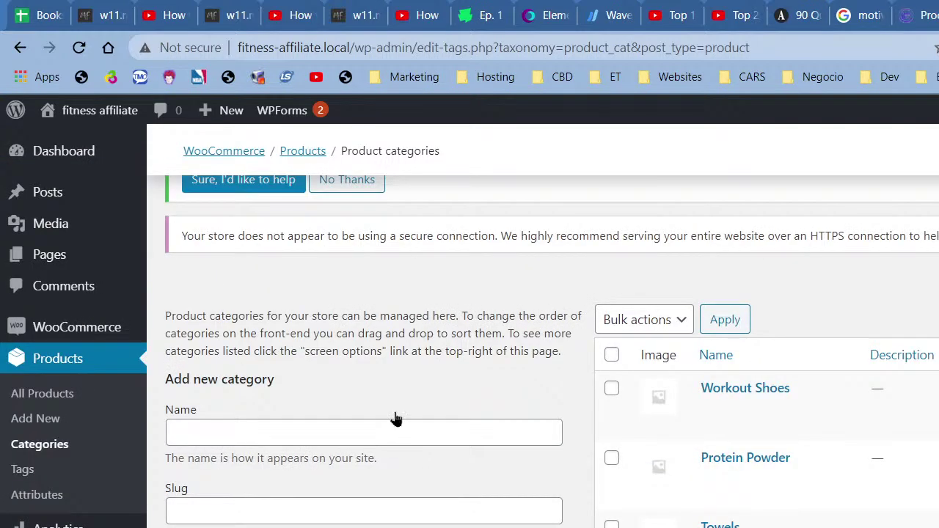
{"action": "left_click", "coordinate": [397, 427]}
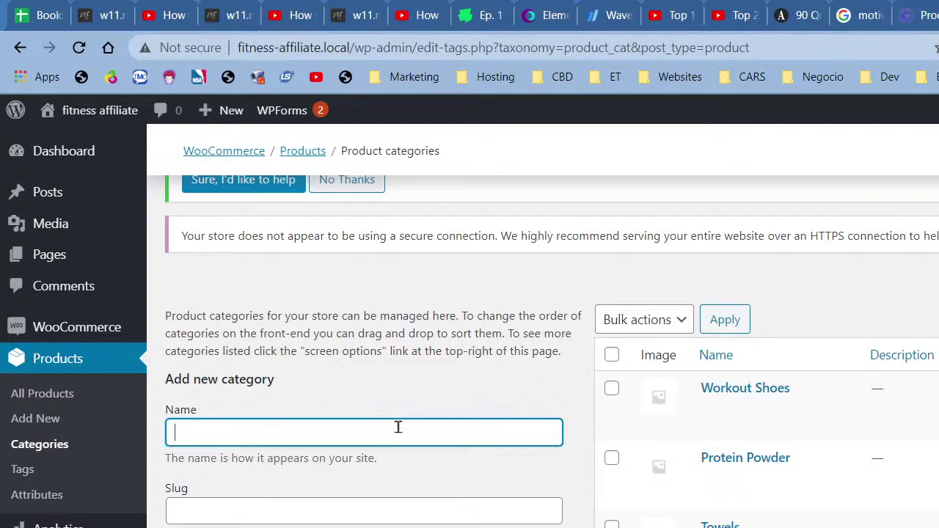
{"action": "type", "text": "gym-equipment"}
{"action": "left_click", "coordinate": [307, 504]}
{"action": "type", "text": "gym"}
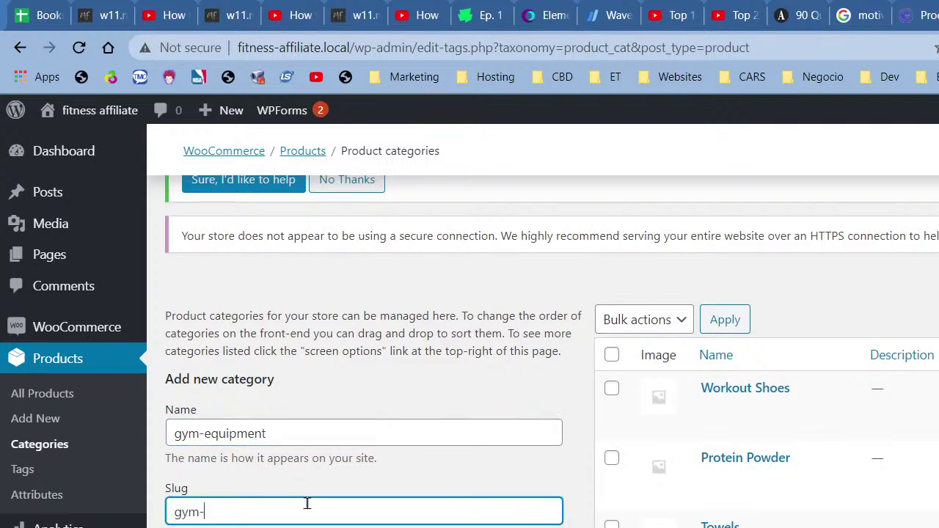
{"action": "type", "text": "-equipment"}
{"action": "scroll", "coordinate": [318, 515], "scroll_direction": "down", "scroll_amount": 5}
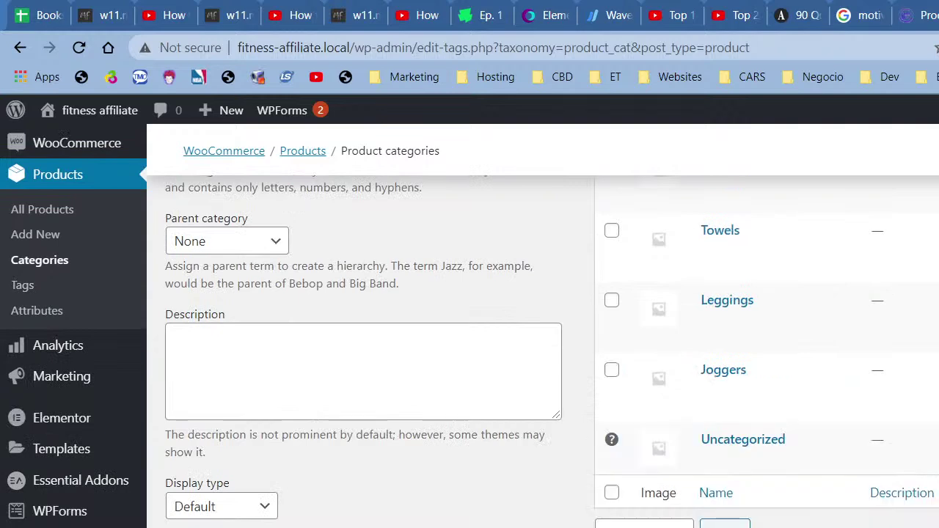
- Start a new WooCommerce product, and copy the page address of the purple men's leggings from the Expressive Teez store
{"action": "scroll", "coordinate": [775, 367], "scroll_direction": "up", "scroll_amount": 5}
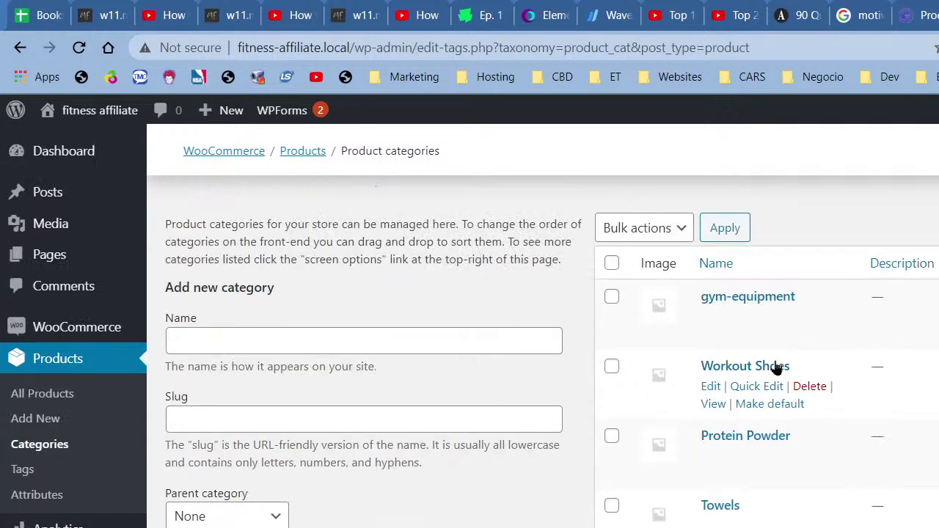
{"action": "left_click", "coordinate": [45, 419]}
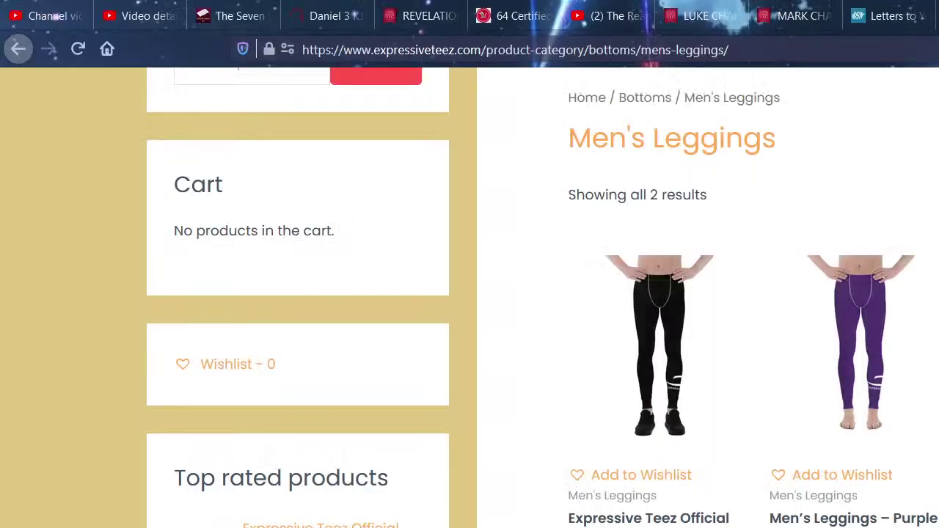
{"action": "left_click", "coordinate": [871, 363]}
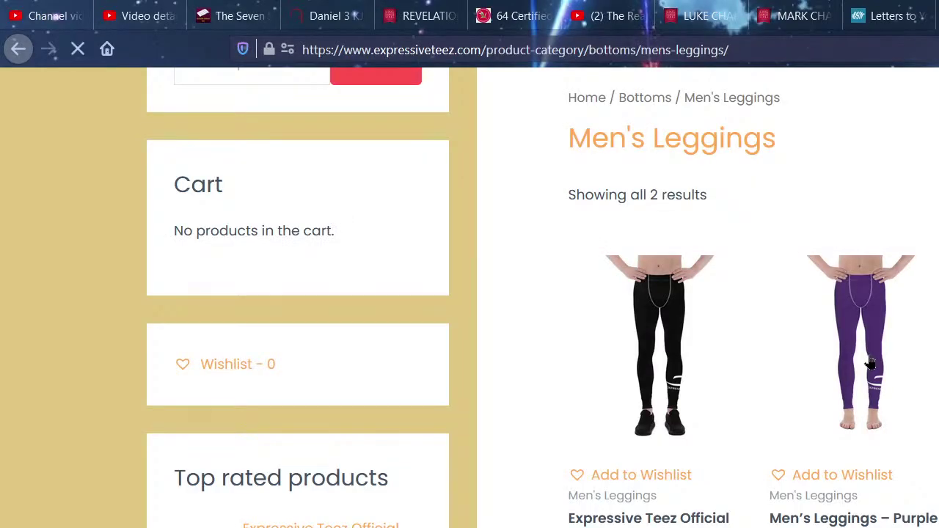
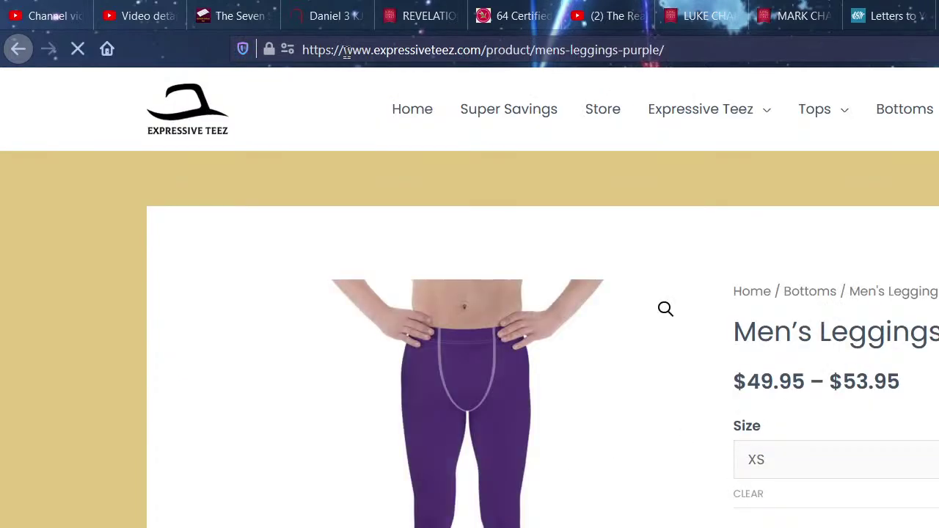
{"action": "right_click", "coordinate": [347, 51]}
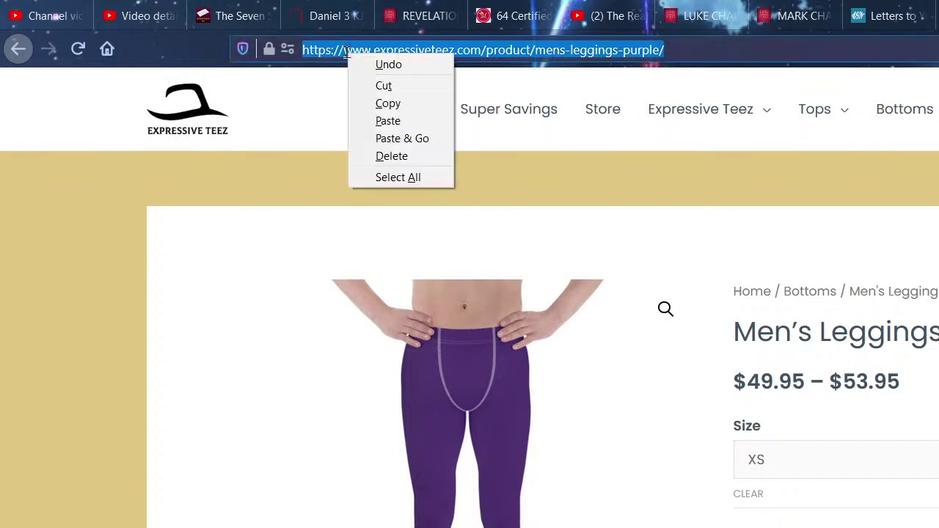
{"action": "left_click", "coordinate": [387, 103]}
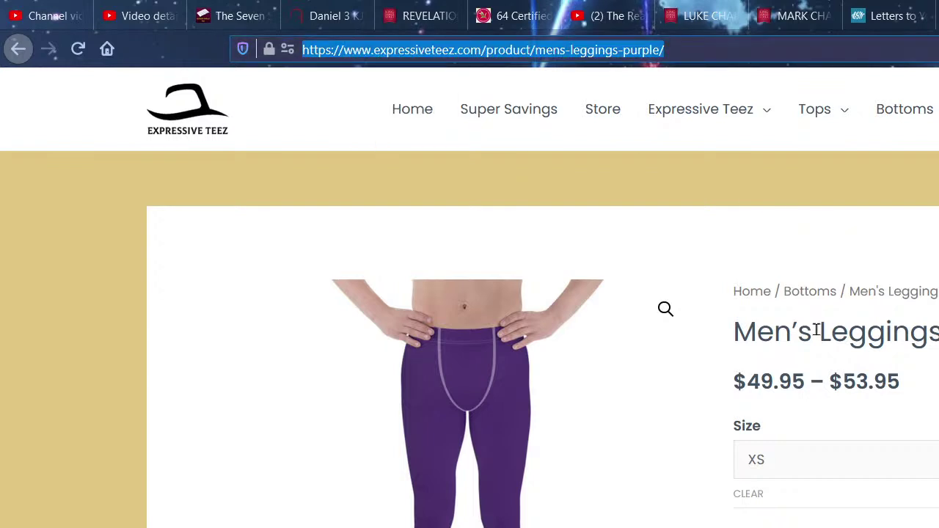
{"action": "right_click", "coordinate": [387, 53]}
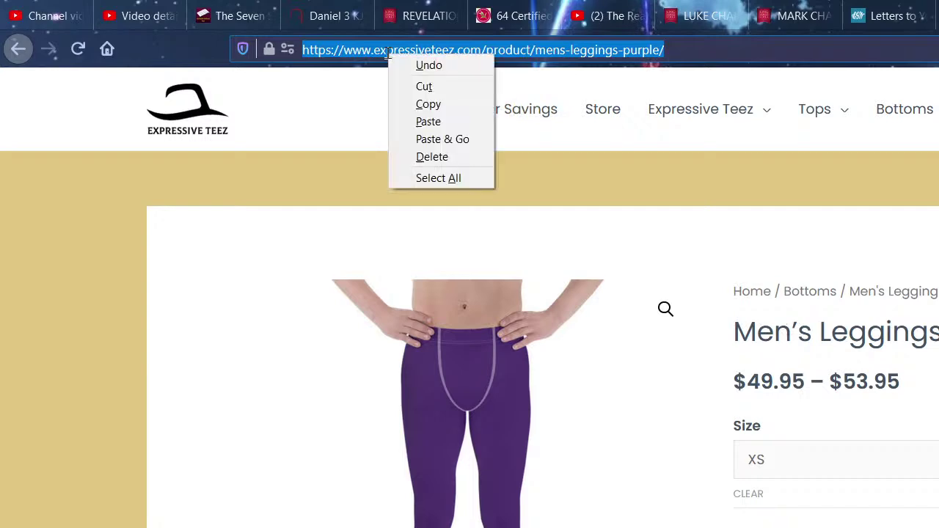
{"action": "left_click", "coordinate": [450, 105]}
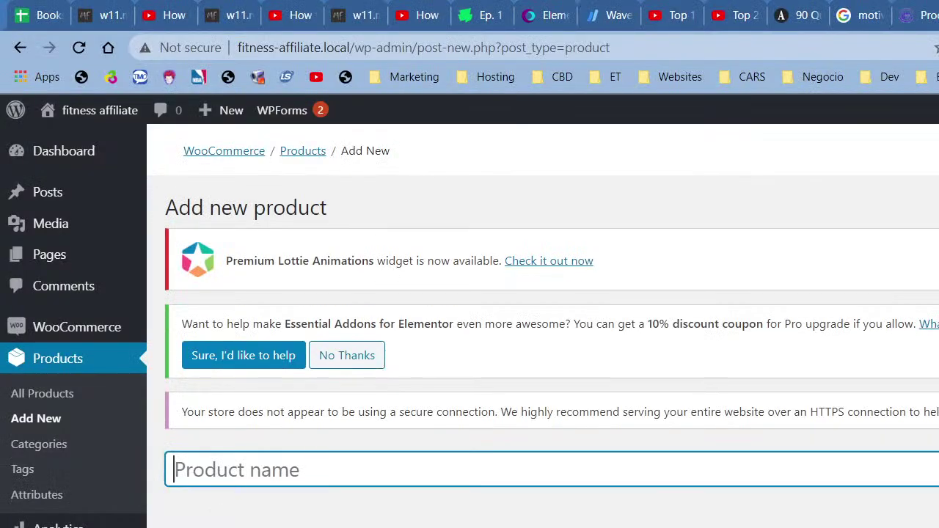
- Name the new product Purple Men's Leggings
{"action": "scroll", "coordinate": [229, 478], "scroll_direction": "down", "scroll_amount": 1}
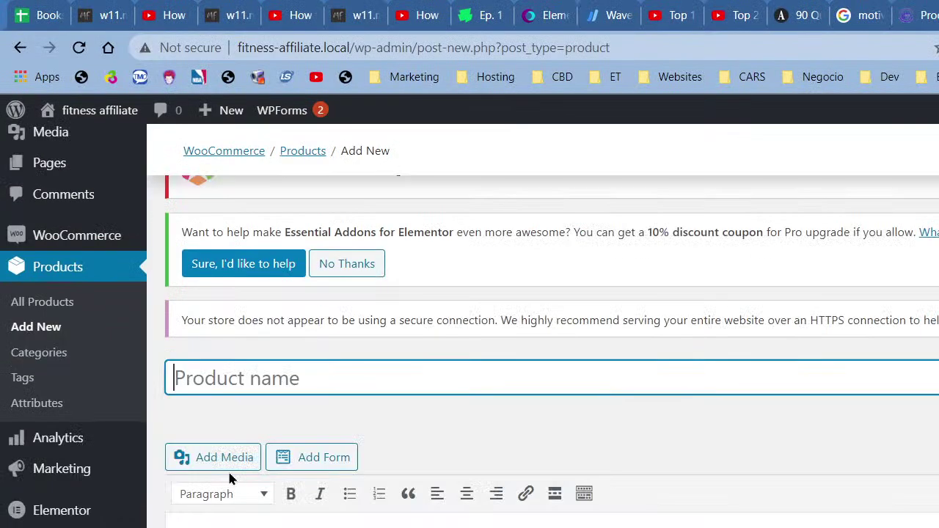
{"action": "type", "text": "Men"}
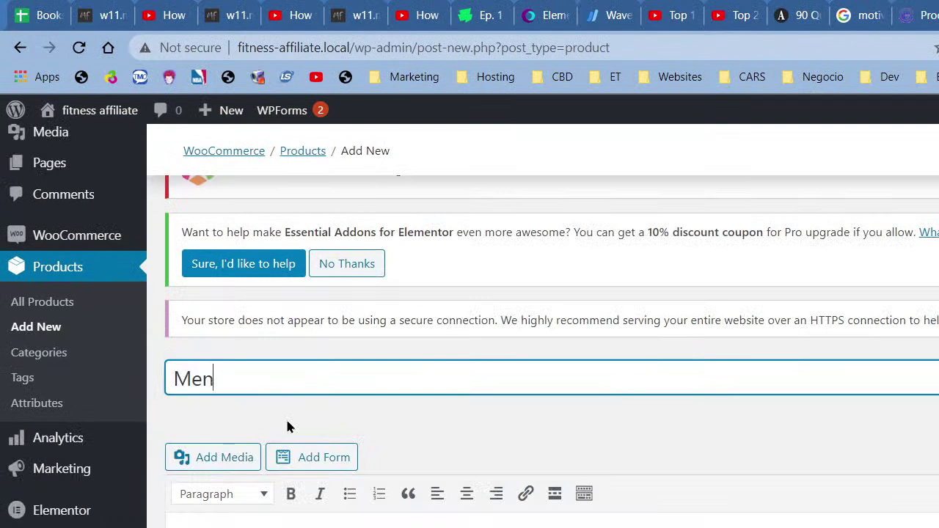
{"action": "key", "text": "BackSpace"}
{"action": "key", "text": "BackSpace"}
{"action": "key", "text": "BackSpace"}
{"action": "type", "text": "Pi"}
{"action": "key", "text": "BackSpace"}
{"action": "type", "text": "ur"}
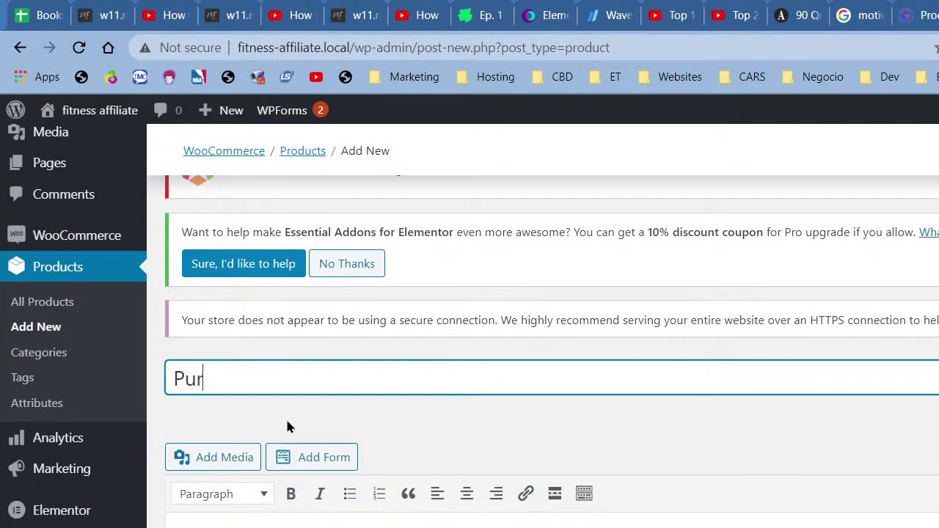
{"action": "type", "text": "ple Men's Le"}
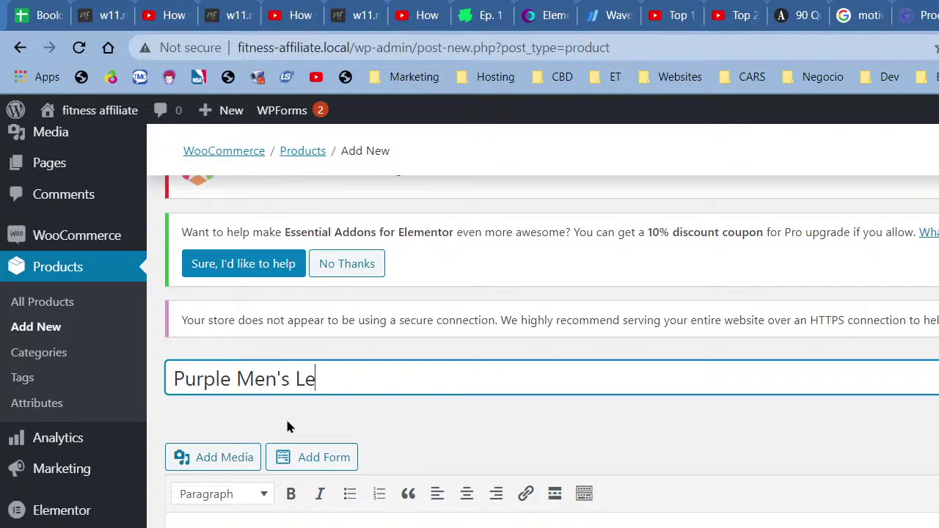
{"action": "type", "text": "ggings"}
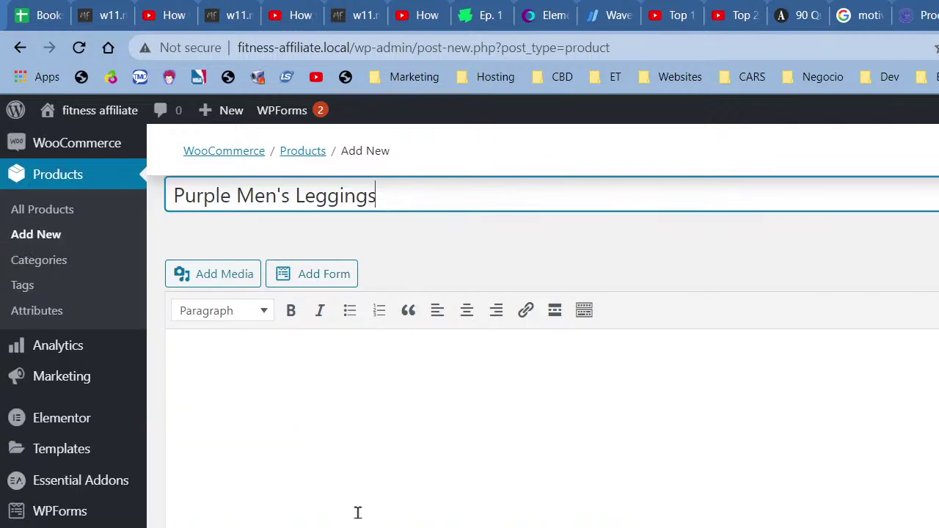
{"action": "scroll", "coordinate": [337, 469], "scroll_direction": "down", "scroll_amount": 3}
{"action": "left_click", "coordinate": [264, 384]}
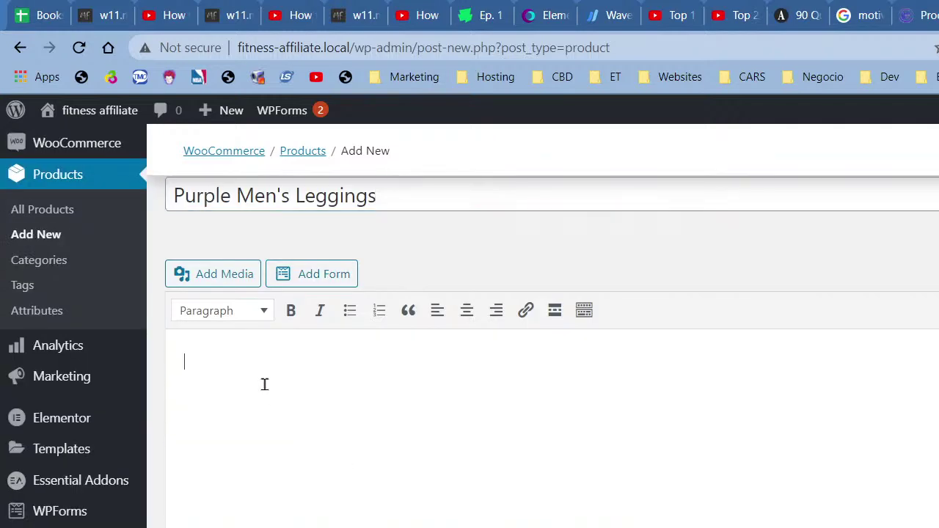
{"action": "scroll", "coordinate": [479, 392], "scroll_direction": "up", "scroll_amount": 2}
{"action": "scroll", "coordinate": [402, 507], "scroll_direction": "down", "scroll_amount": 10}
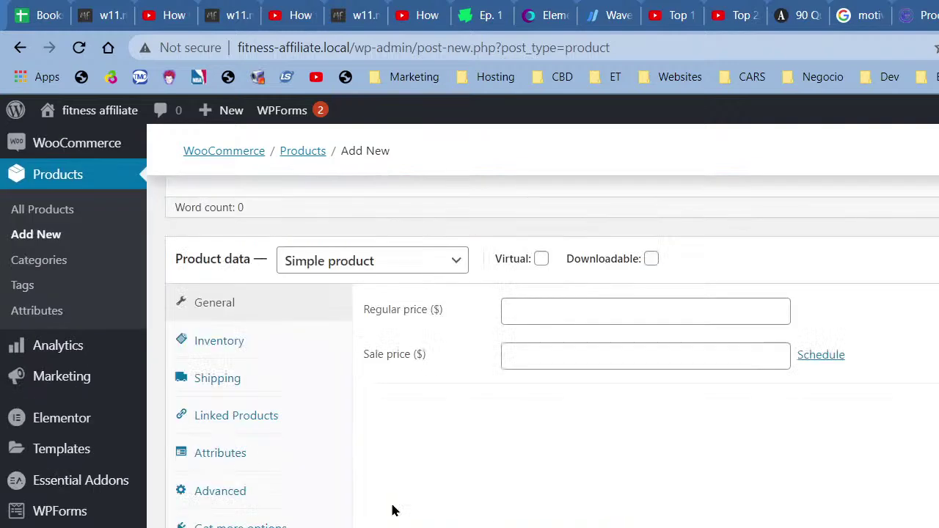
{"action": "scroll", "coordinate": [316, 436], "scroll_direction": "up", "scroll_amount": 5}
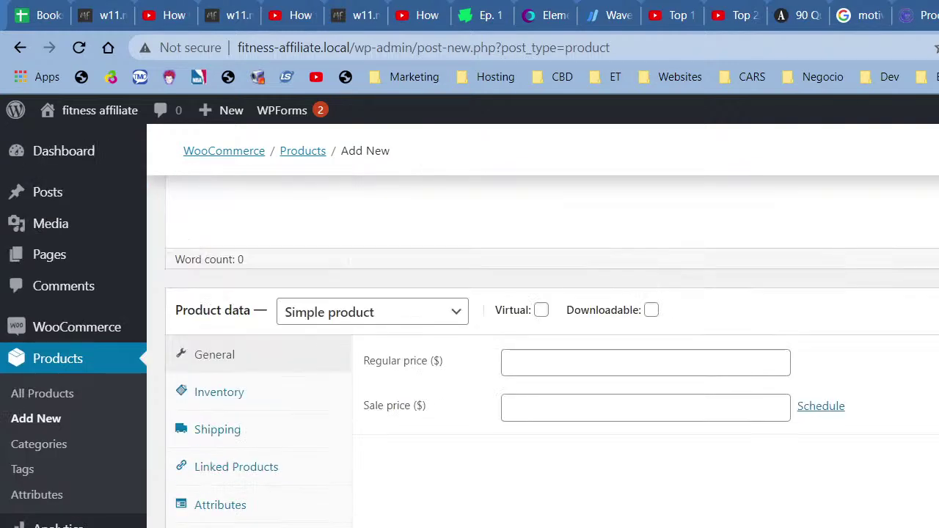
{"action": "left_click", "coordinate": [330, 316]}
{"action": "left_click", "coordinate": [374, 390]}
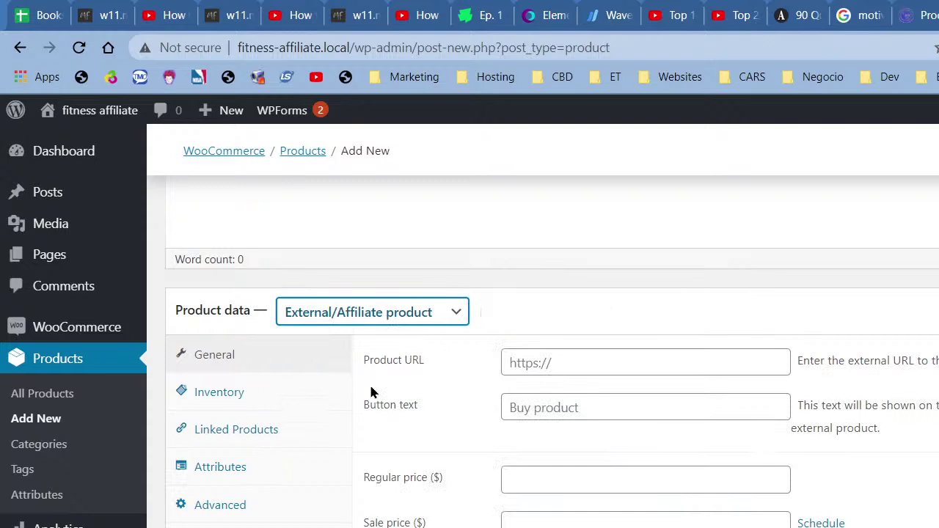
{"action": "left_click", "coordinate": [564, 357]}
{"action": "key", "text": "ctrl+v"}
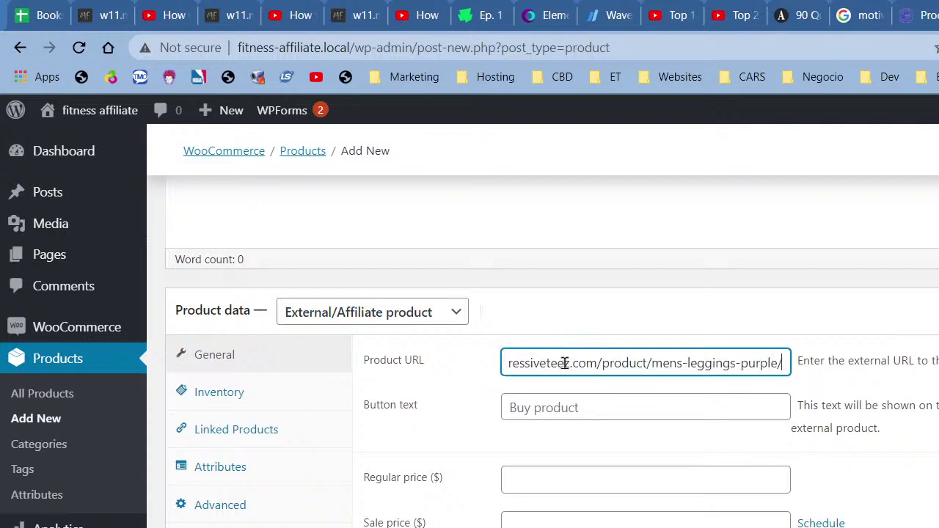
- Set the affiliate product's button text to "Buy Now"
{"action": "left_click", "coordinate": [579, 408]}
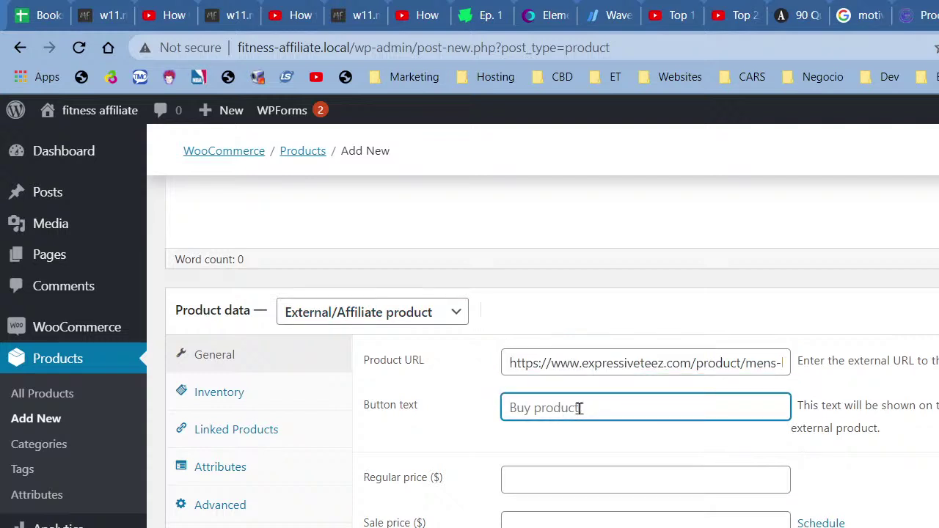
{"action": "type", "text": "Get Produc"}
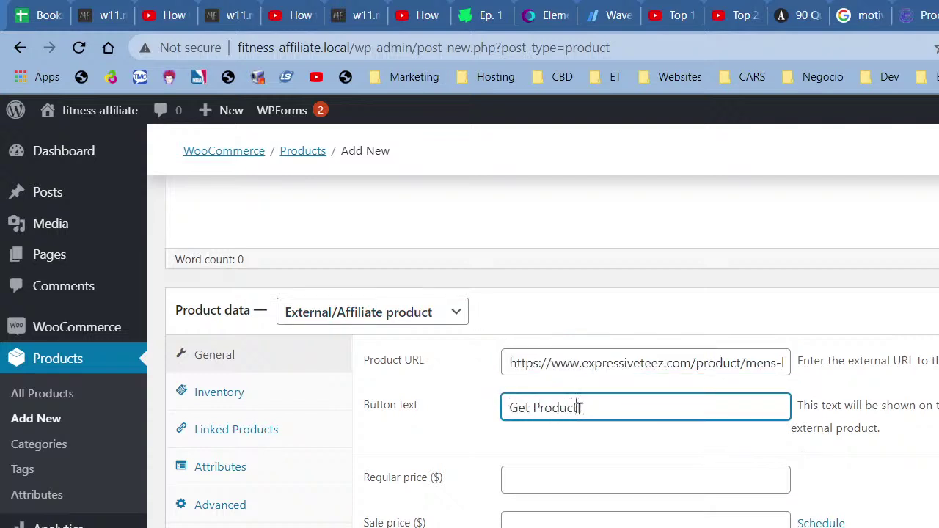
{"action": "type", "text": "t"}
{"action": "key", "text": "ctrl+shift+Left"}
{"action": "key", "text": "ctrl+shift+Left"}
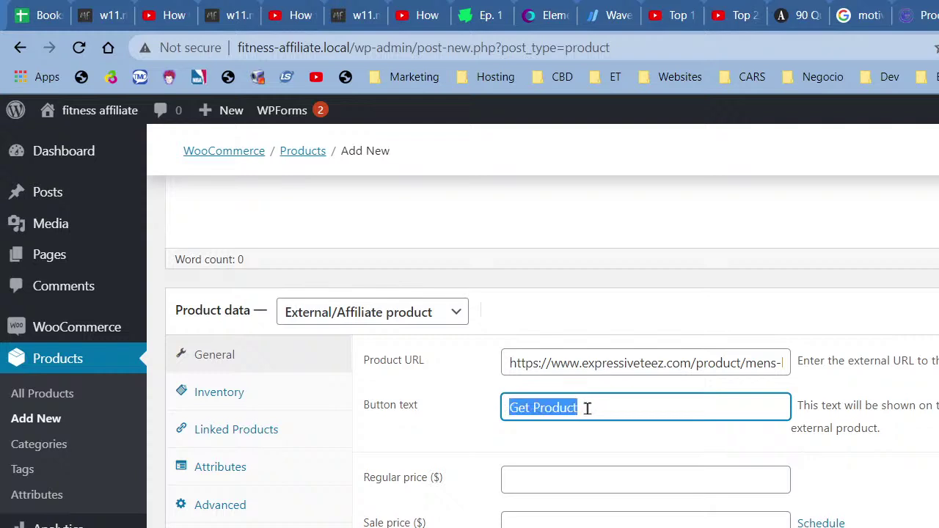
{"action": "type", "text": "Buy Now"}
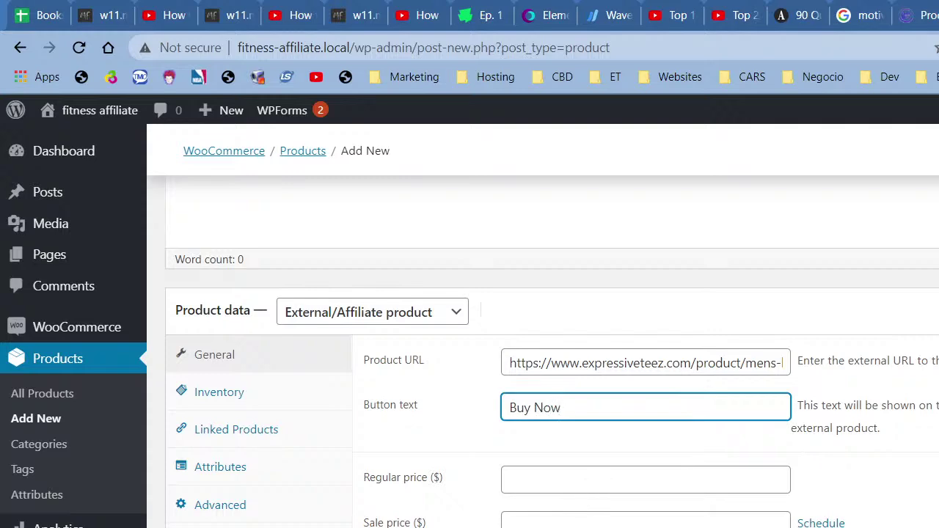
- Check the leggings' price on the Expressive Teez product page and set the product's regular price to $50
{"action": "key", "text": "alt+Tab"}
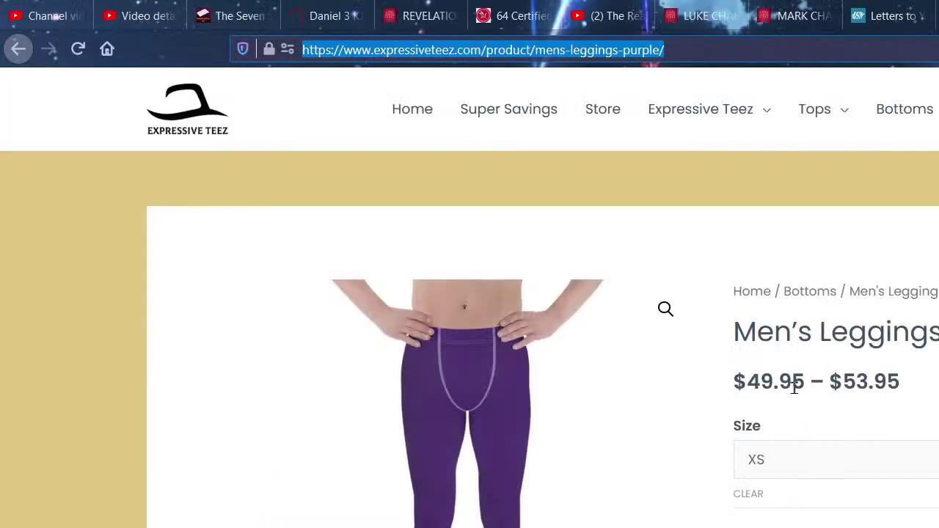
{"action": "scroll", "coordinate": [895, 388], "scroll_direction": "down", "scroll_amount": 4}
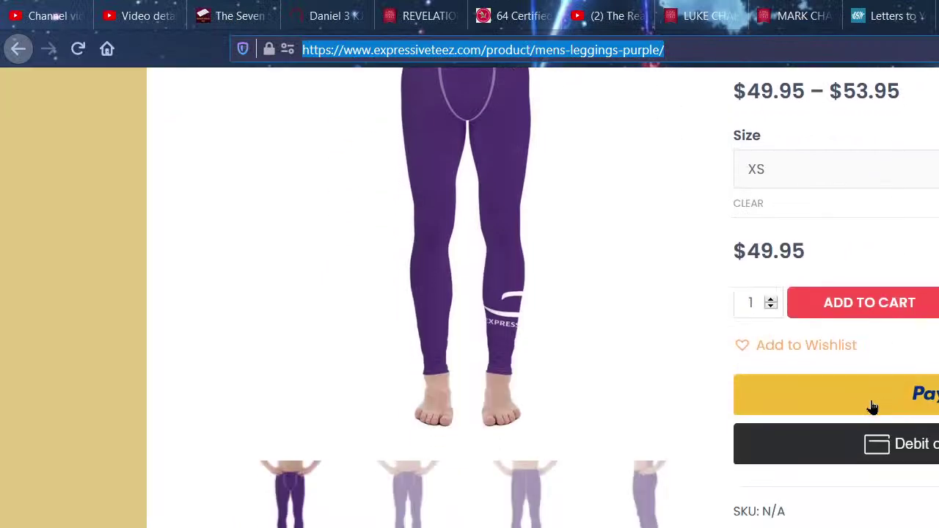
{"action": "scroll", "coordinate": [836, 403], "scroll_direction": "up", "scroll_amount": 4}
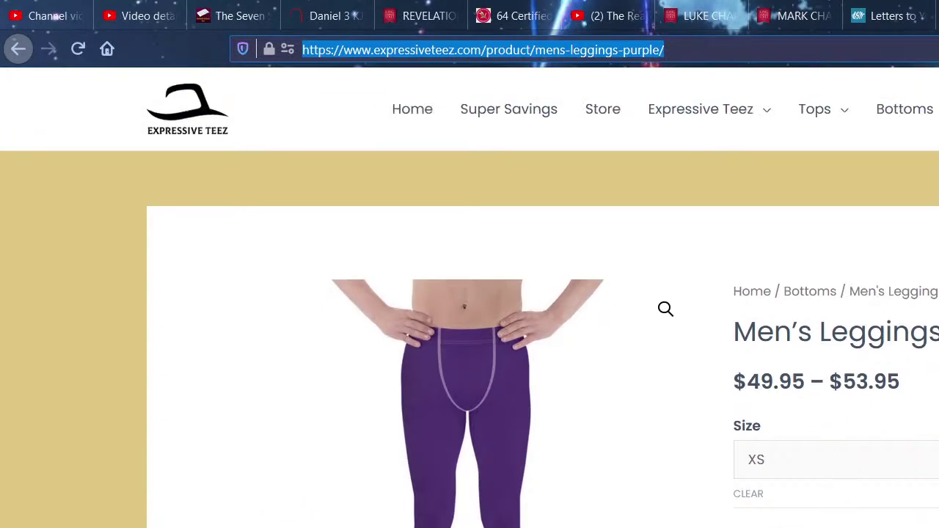
{"action": "key", "text": "alt+Tab"}
{"action": "left_click", "coordinate": [624, 482]}
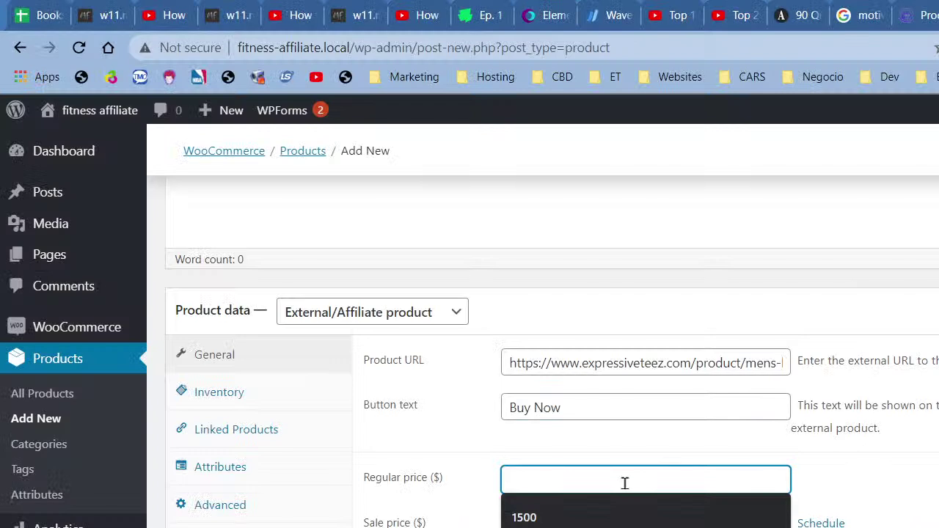
{"action": "type", "text": "50"}
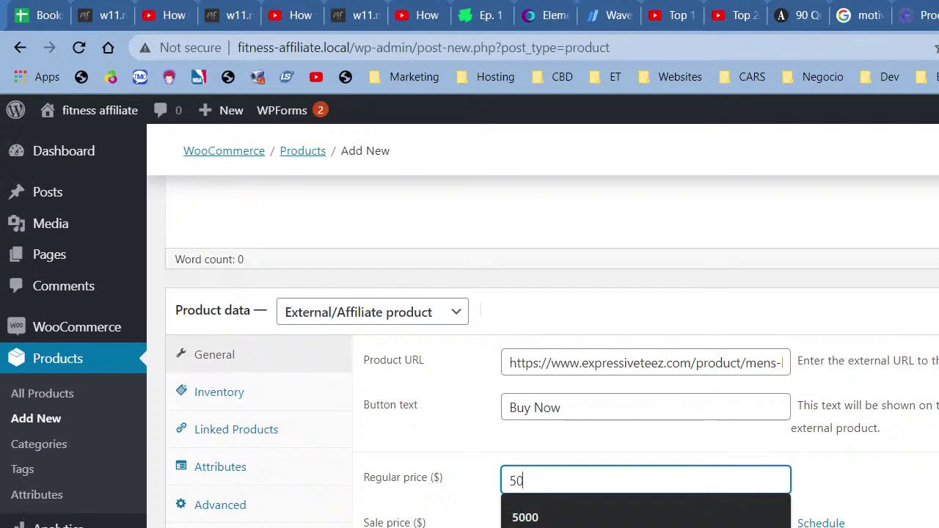
{"action": "left_click", "coordinate": [890, 488]}
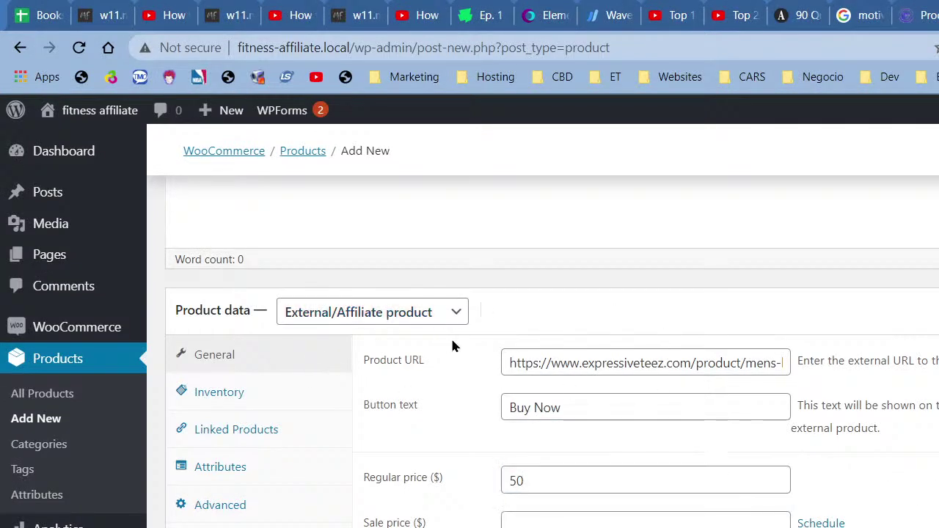
- Look over the new product form from the title and main description down to the short description
{"action": "scroll", "coordinate": [506, 524], "scroll_direction": "up", "scroll_amount": 3}
{"action": "scroll", "coordinate": [301, 365], "scroll_direction": "up", "scroll_amount": 3}
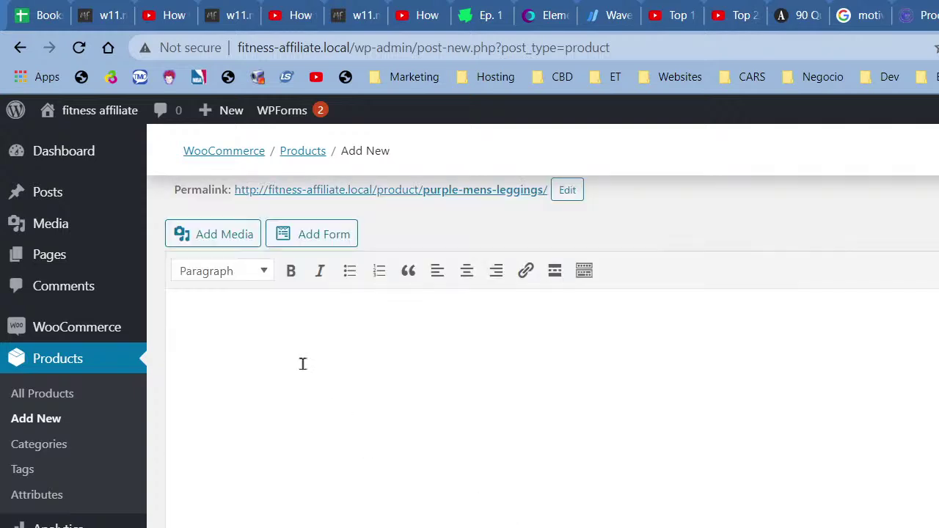
{"action": "scroll", "coordinate": [291, 374], "scroll_direction": "up", "scroll_amount": 3}
{"action": "scroll", "coordinate": [301, 440], "scroll_direction": "down", "scroll_amount": 4}
{"action": "scroll", "coordinate": [314, 475], "scroll_direction": "down", "scroll_amount": 2}
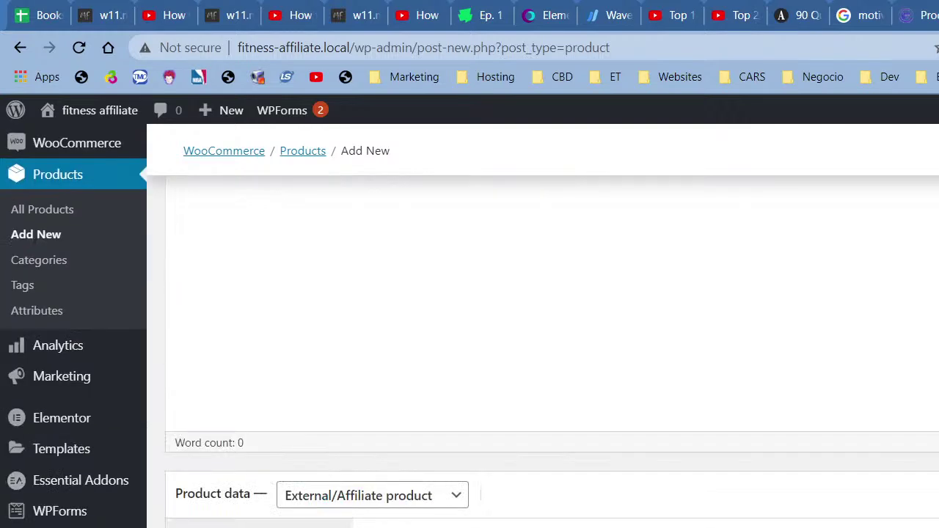
{"action": "scroll", "coordinate": [376, 296], "scroll_direction": "up", "scroll_amount": 4}
{"action": "scroll", "coordinate": [298, 394], "scroll_direction": "down", "scroll_amount": 2}
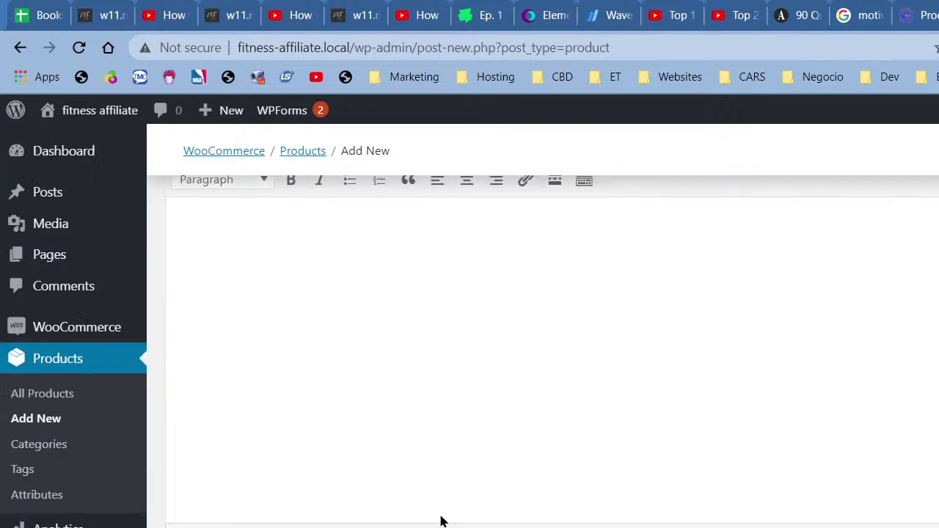
{"action": "scroll", "coordinate": [442, 517], "scroll_direction": "down", "scroll_amount": 10}
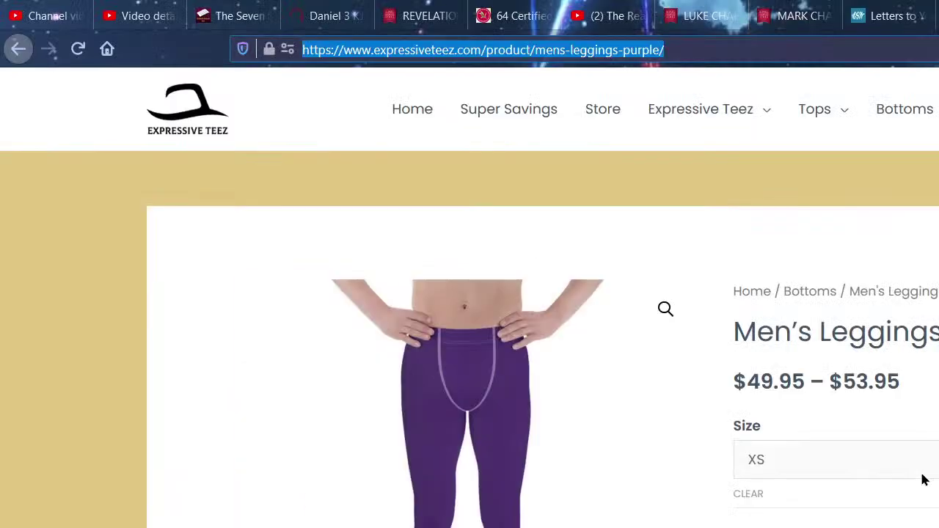
- Copy the full description with its feature bullets from the Expressive Teez leggings page into the product's main description
{"action": "scroll", "coordinate": [923, 479], "scroll_direction": "down", "scroll_amount": 10}
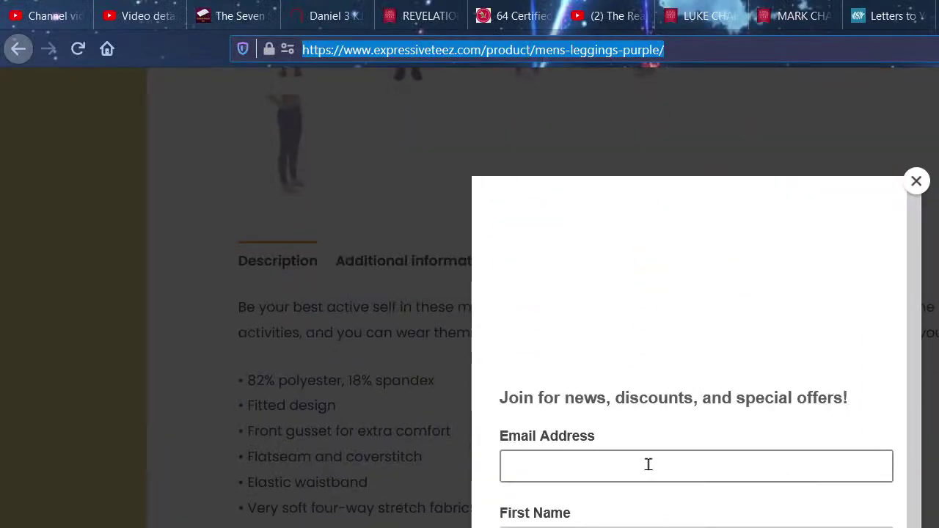
{"action": "left_click", "coordinate": [915, 181]}
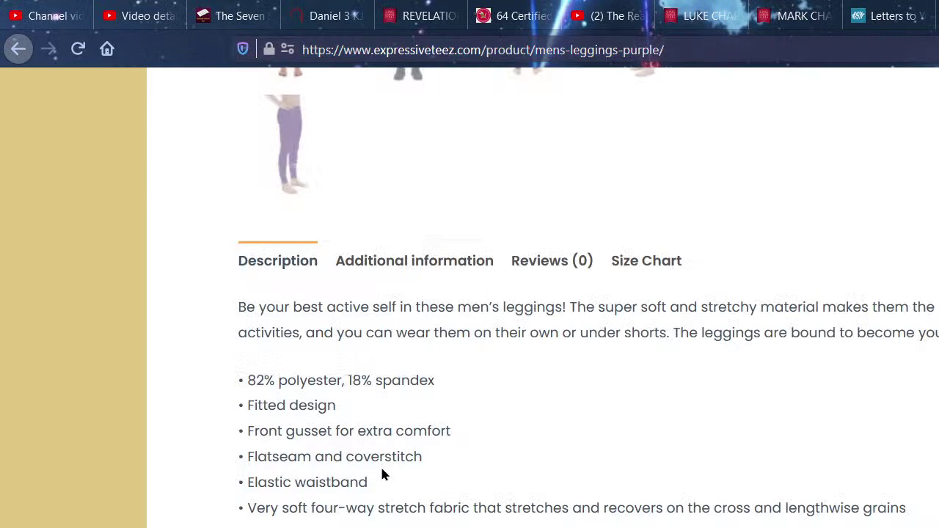
{"action": "scroll", "coordinate": [380, 477], "scroll_direction": "down", "scroll_amount": 8}
{"action": "scroll", "coordinate": [382, 473], "scroll_direction": "up", "scroll_amount": 6}
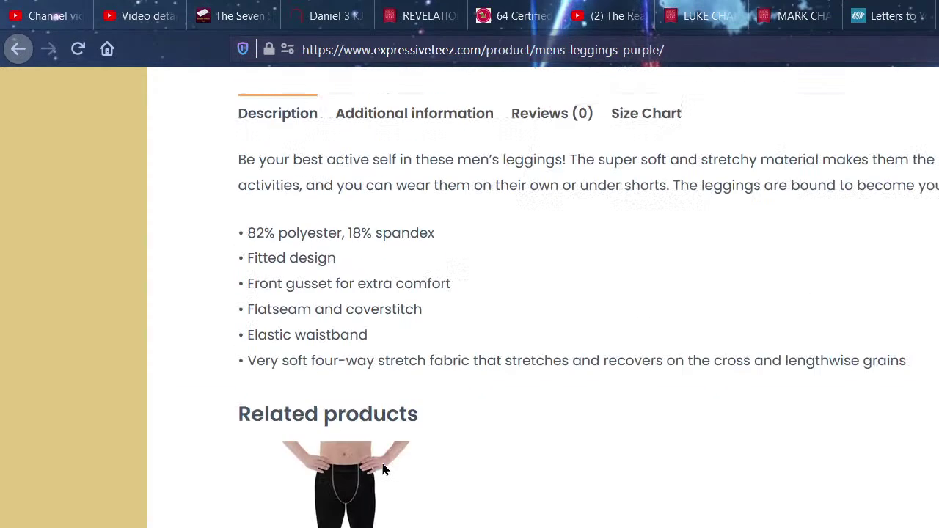
{"action": "scroll", "coordinate": [382, 470], "scroll_direction": "up", "scroll_amount": 10}
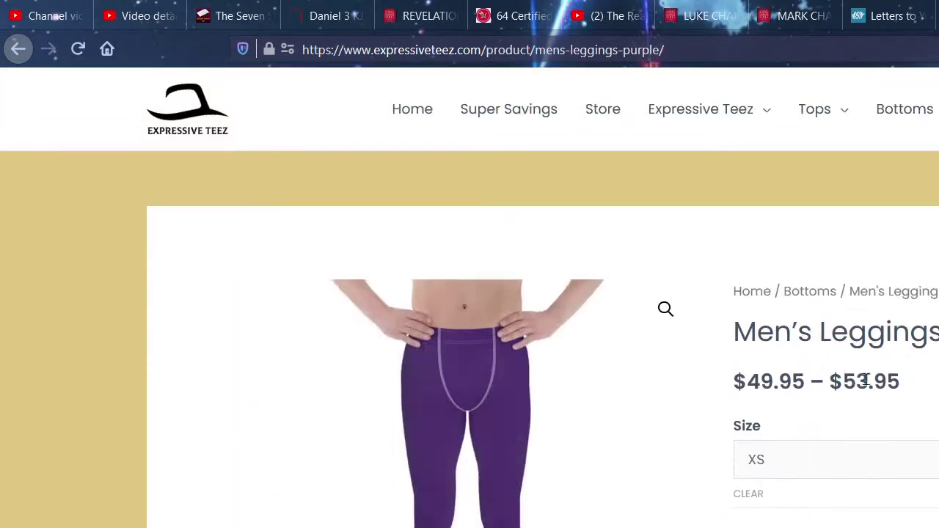
{"action": "scroll", "coordinate": [892, 472], "scroll_direction": "down", "scroll_amount": 3}
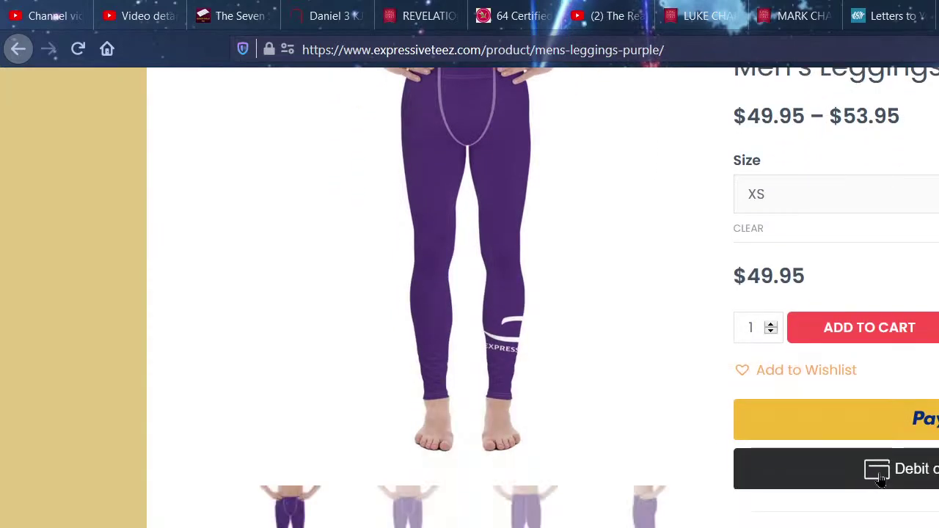
{"action": "scroll", "coordinate": [636, 520], "scroll_direction": "down", "scroll_amount": 5}
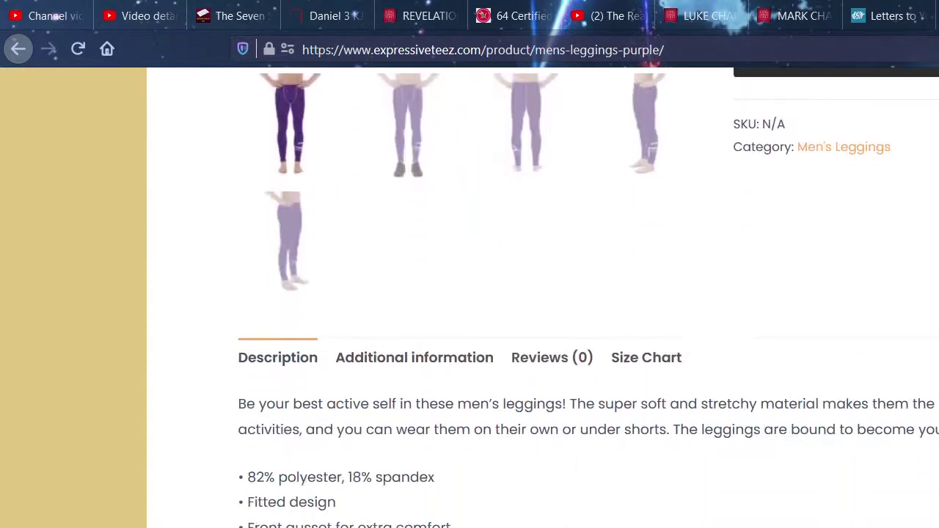
{"action": "left_click_drag", "start_coordinate": [454, 525], "coordinate": [239, 405]}
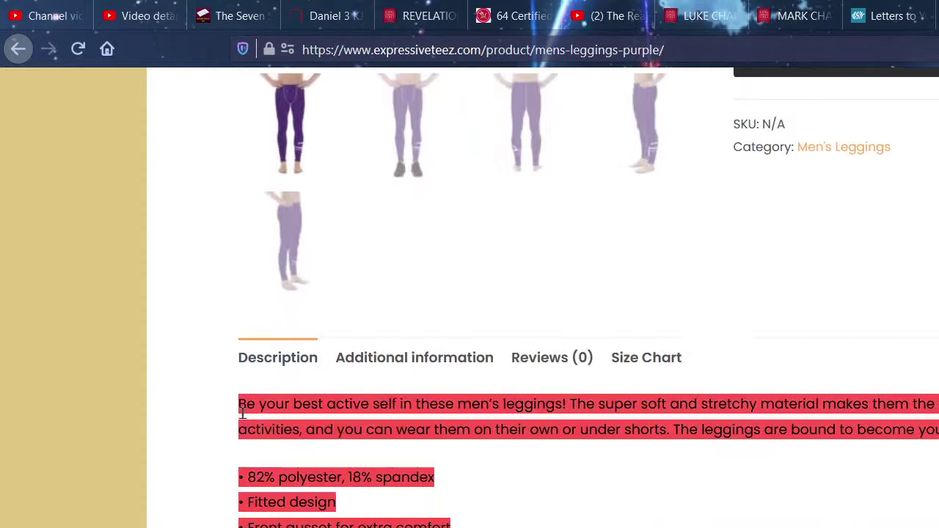
{"action": "key", "text": "alt+Tab"}
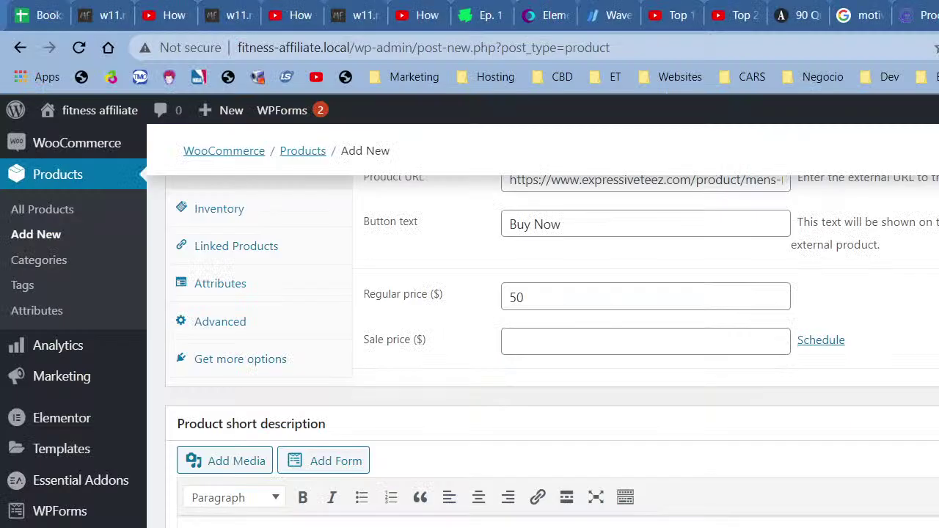
{"action": "scroll", "coordinate": [543, 330], "scroll_direction": "down", "scroll_amount": 3}
{"action": "scroll", "coordinate": [543, 330], "scroll_direction": "up", "scroll_amount": 10}
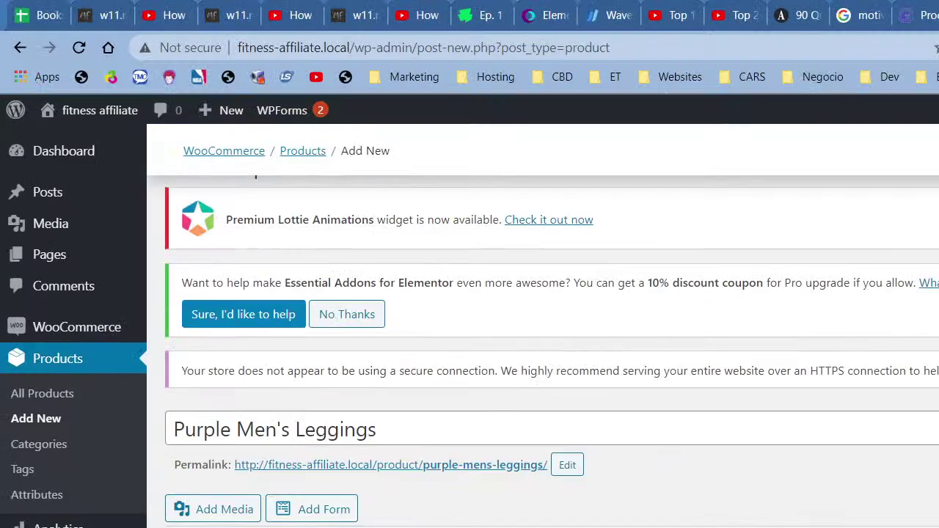
{"action": "scroll", "coordinate": [543, 330], "scroll_direction": "down", "scroll_amount": 1}
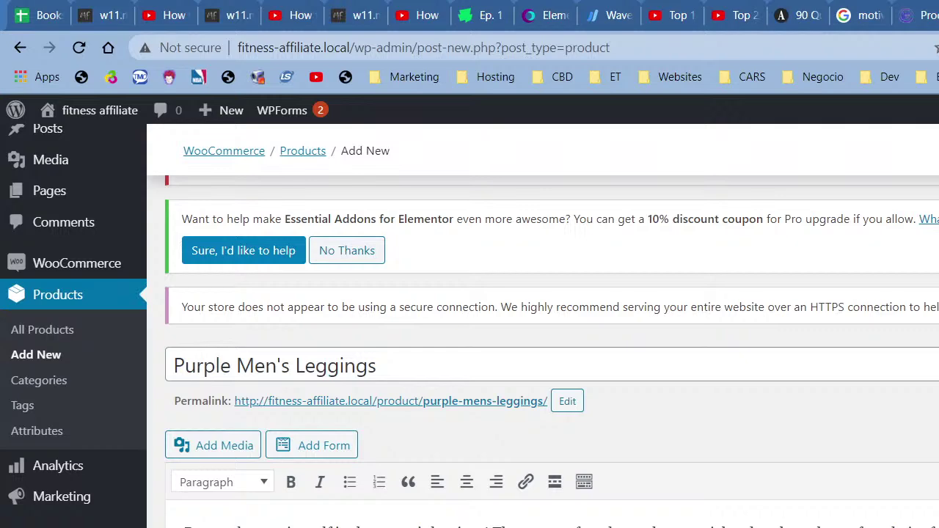
- Copy the feature bullets, starting with "82% polyester, 18% spandex", from the main description into the product short description
{"action": "scroll", "coordinate": [543, 330], "scroll_direction": "down", "scroll_amount": 15}
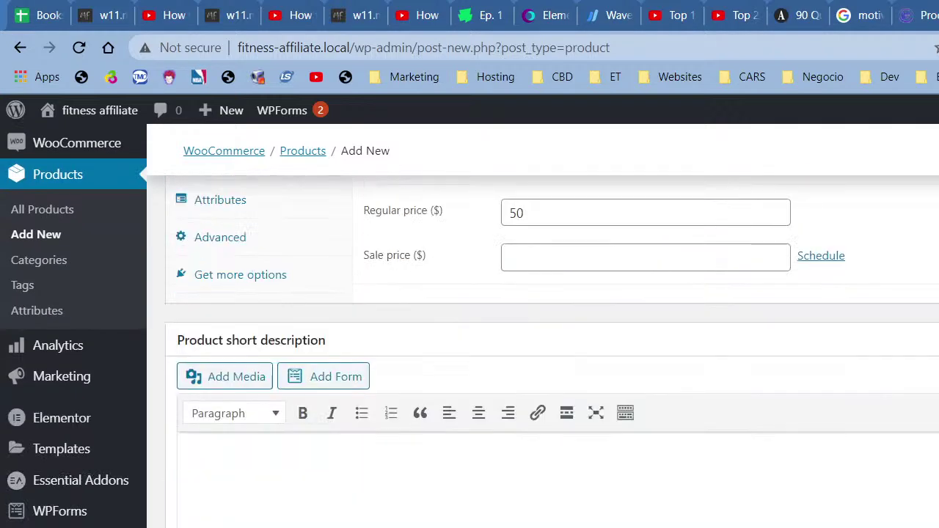
{"action": "type", "text": "• 82% polyester, 18% spandex • Fitted design • Front gusset for extra comfort"}
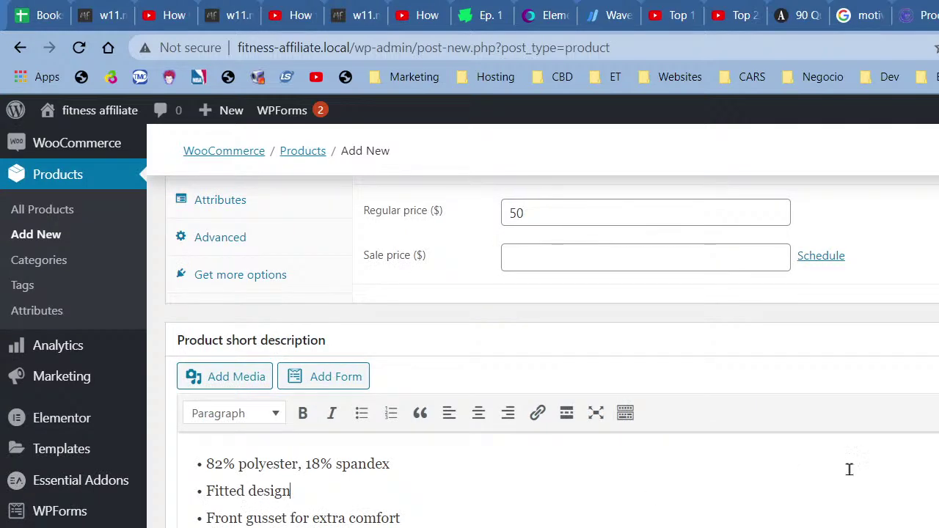
- View the product's inventory settings with the SKU field and look back over the title and main description
{"action": "scroll", "coordinate": [918, 484], "scroll_direction": "up", "scroll_amount": 4}
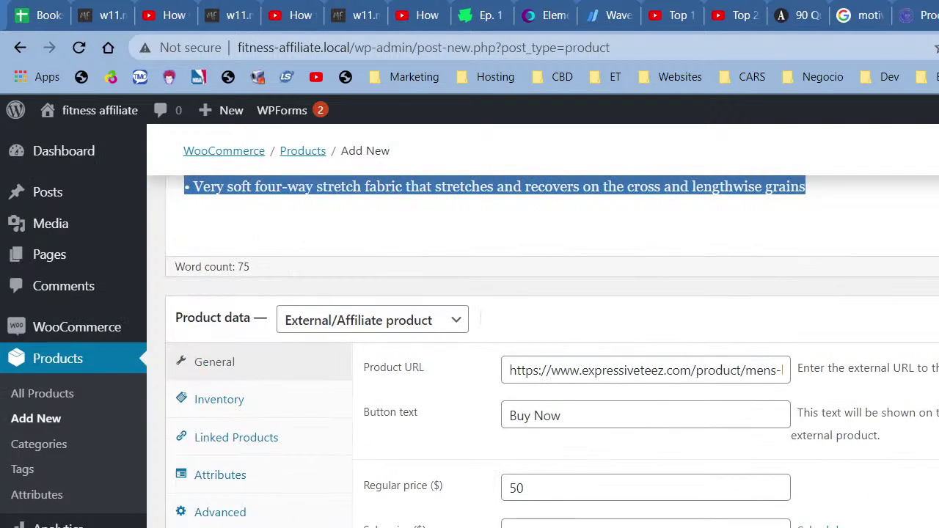
{"action": "left_click", "coordinate": [286, 407]}
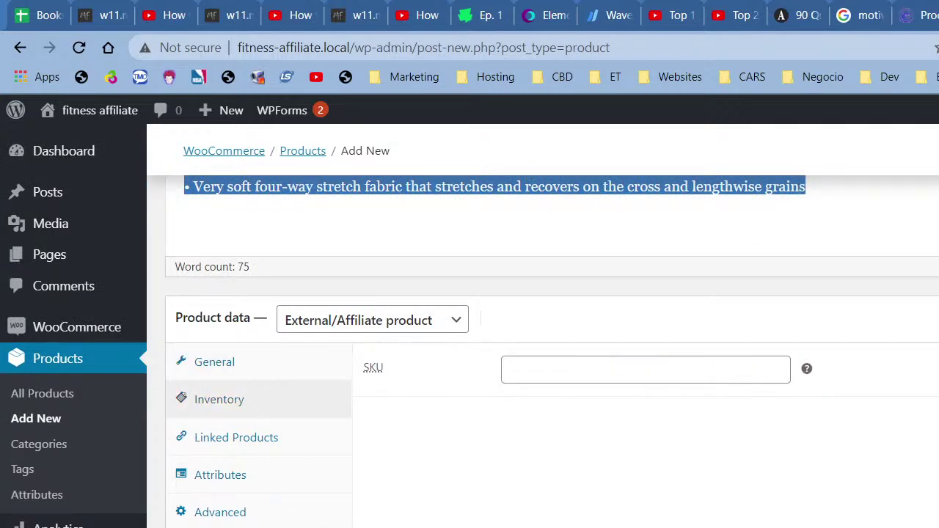
{"action": "scroll", "coordinate": [675, 476], "scroll_direction": "up", "scroll_amount": 8}
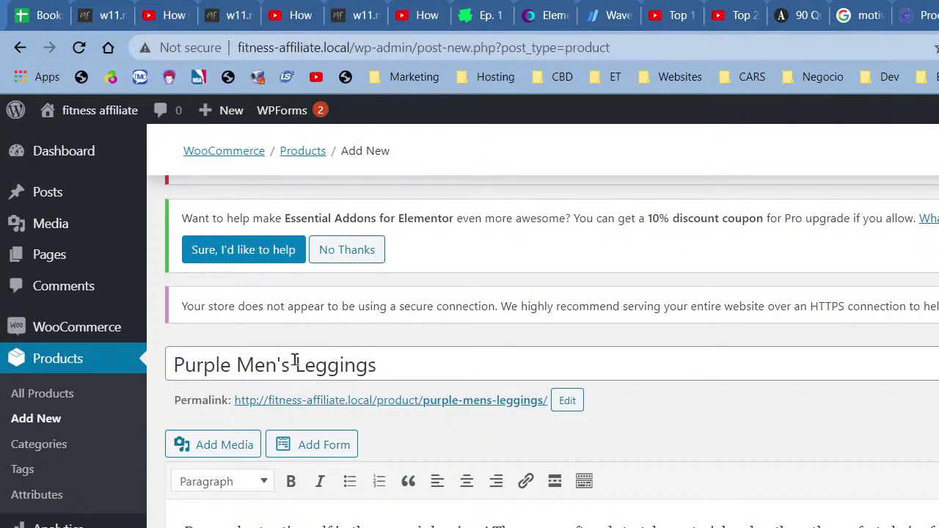
{"action": "scroll", "coordinate": [294, 361], "scroll_direction": "down", "scroll_amount": 2}
{"action": "scroll", "coordinate": [391, 389], "scroll_direction": "down", "scroll_amount": 3}
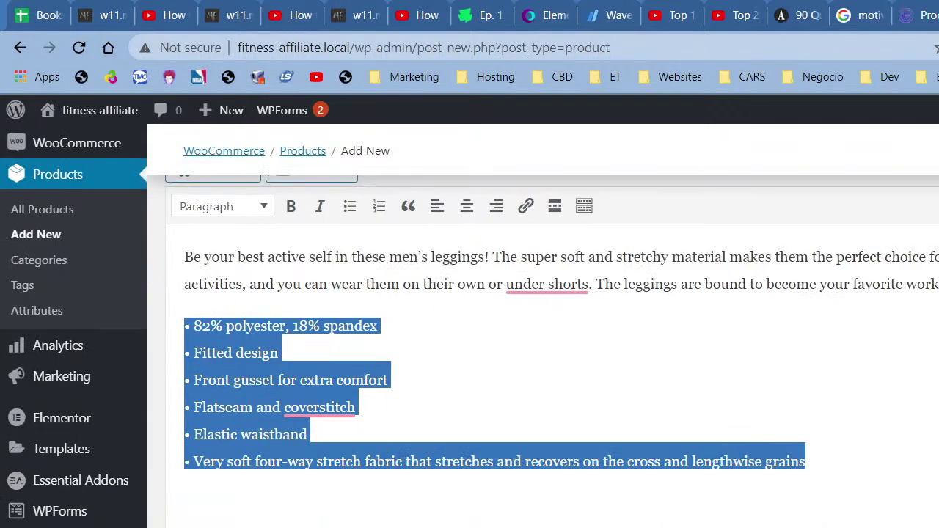
{"action": "scroll", "coordinate": [551, 330], "scroll_direction": "down", "scroll_amount": 3}
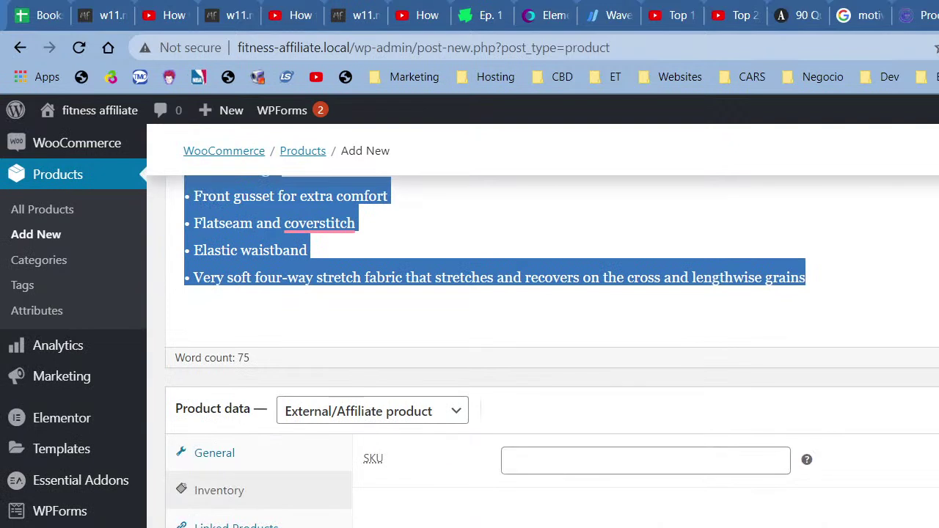
- Search the linked products' upsells for "red exercise shoe" and clear the search text
{"action": "left_click", "coordinate": [236, 524]}
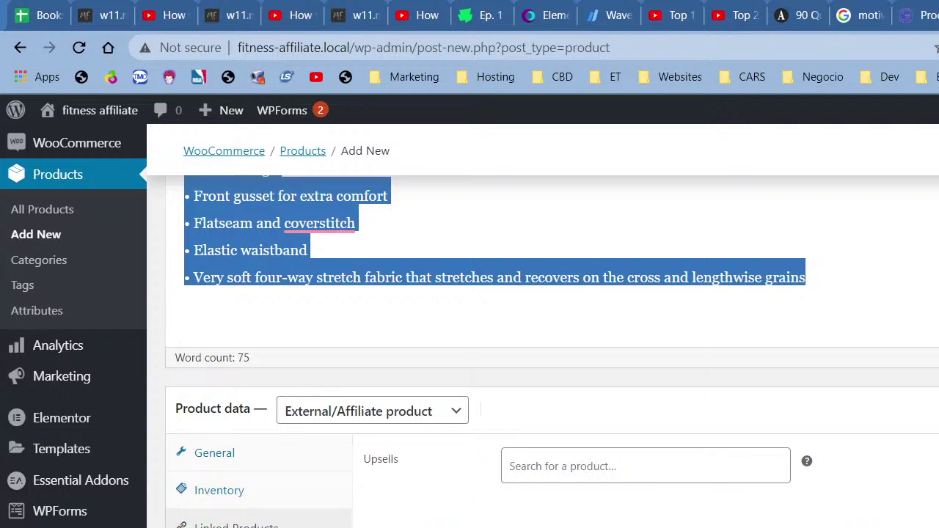
{"action": "left_click", "coordinate": [567, 455]}
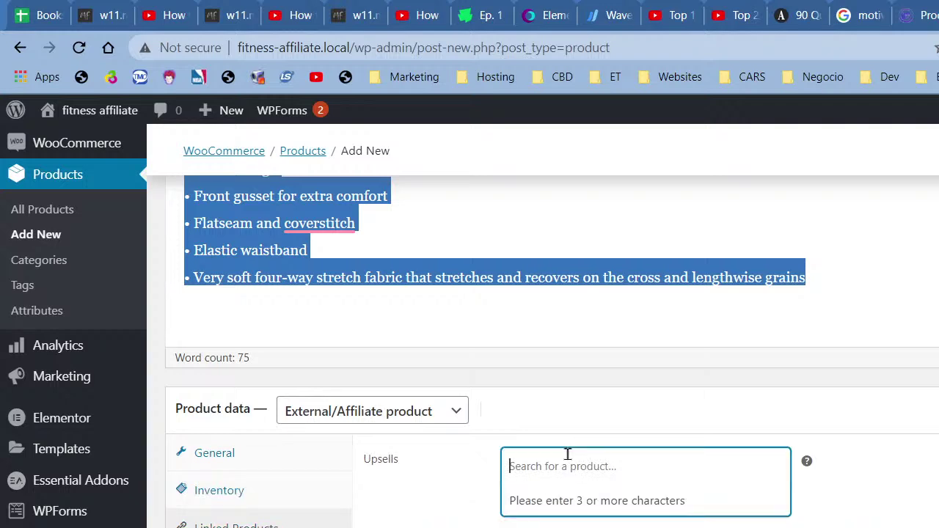
{"action": "type", "text": "red exe"}
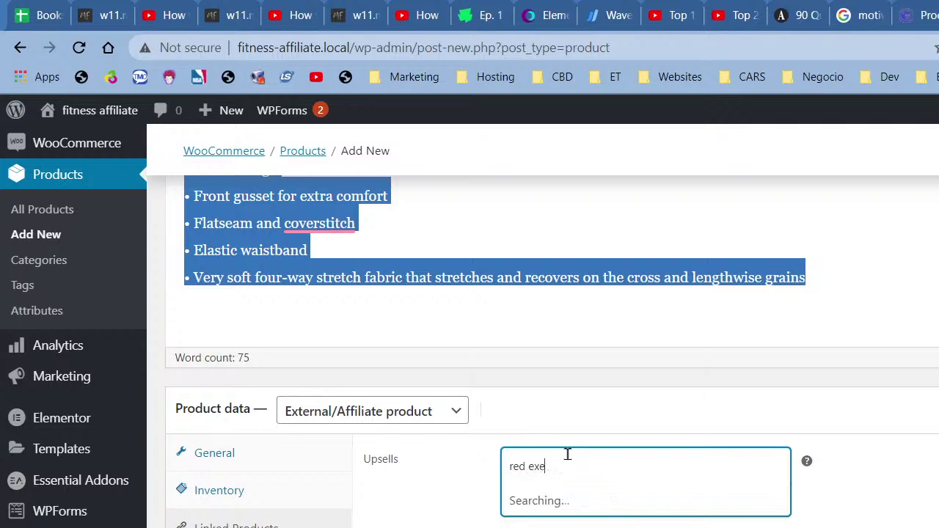
{"action": "type", "text": "rcise show"}
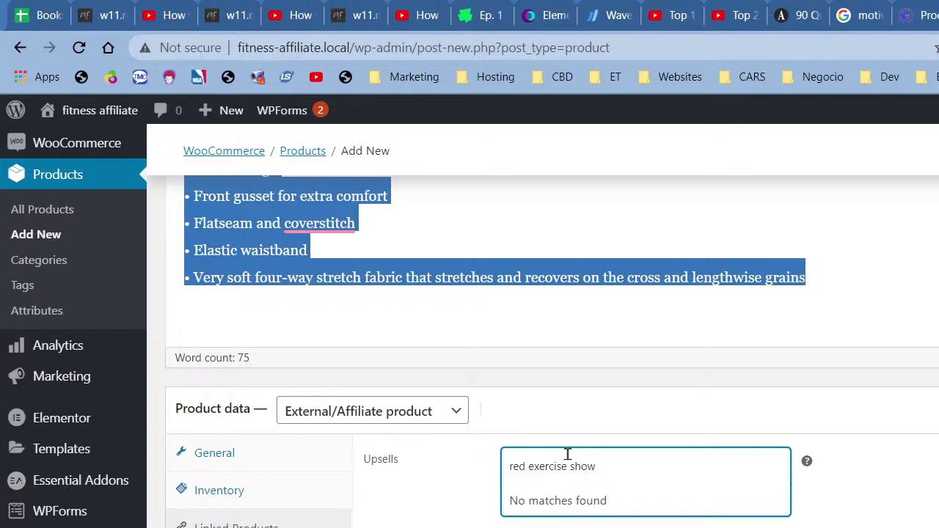
{"action": "key", "text": "BackSpace"}
{"action": "left_click_drag", "start_coordinate": [635, 475], "coordinate": [496, 471]}
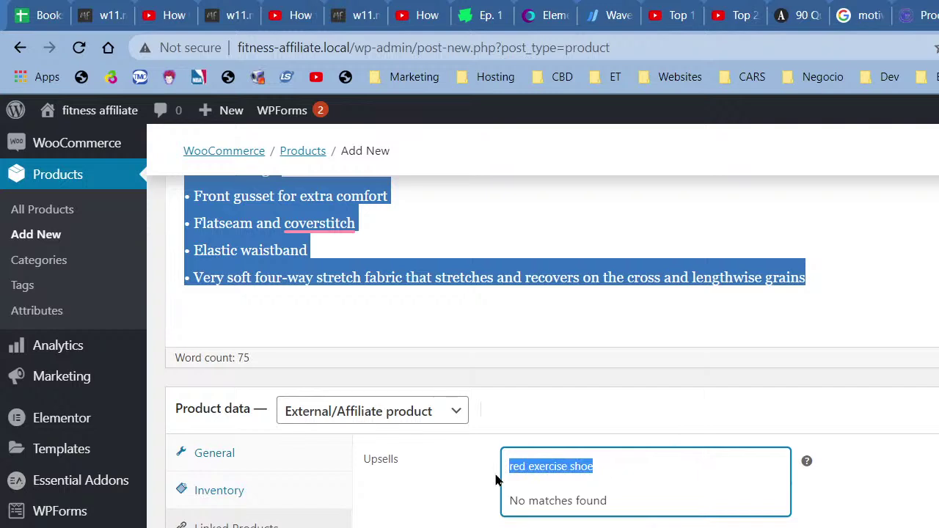
{"action": "key", "text": "BackSpace"}
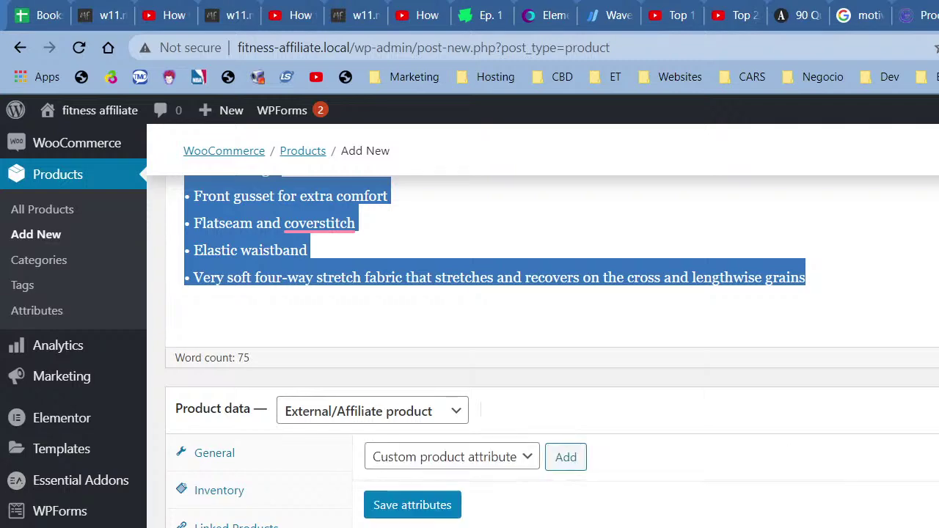
- Switch to the Expressive Teez leggings page and look through the size options, choosing L among them
{"action": "key", "text": "alt+Tab"}
{"action": "scroll", "coordinate": [543, 293], "scroll_direction": "up", "scroll_amount": 5}
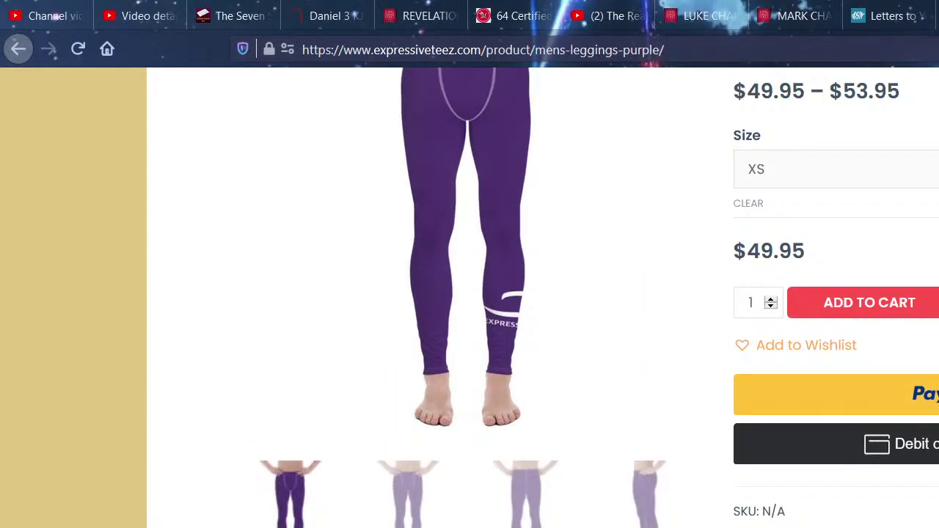
{"action": "scroll", "coordinate": [781, 379], "scroll_direction": "up", "scroll_amount": 2}
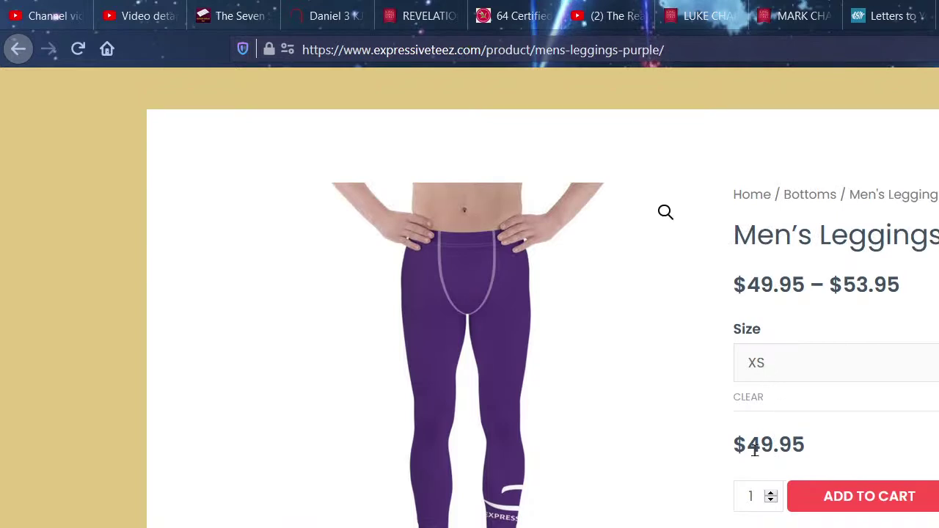
{"action": "left_click", "coordinate": [795, 367]}
{"action": "left_click", "coordinate": [792, 491]}
{"action": "left_click", "coordinate": [859, 377]}
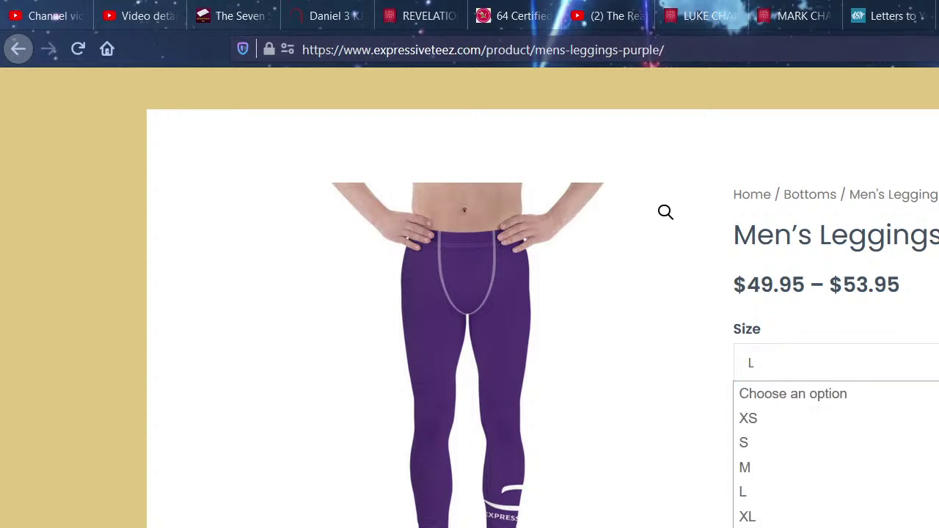
{"action": "left_click", "coordinate": [756, 526]}
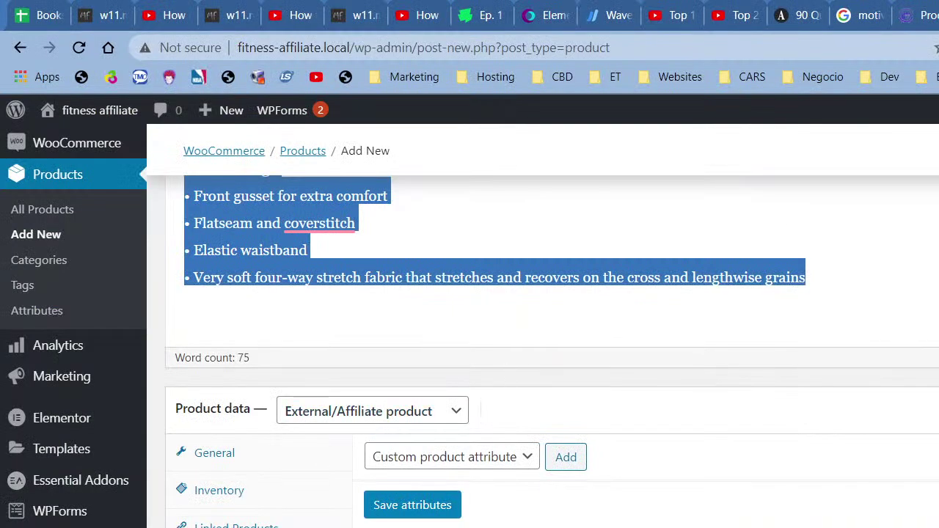
- Add a custom product attribute named Size to the leggings
{"action": "left_click", "coordinate": [463, 466]}
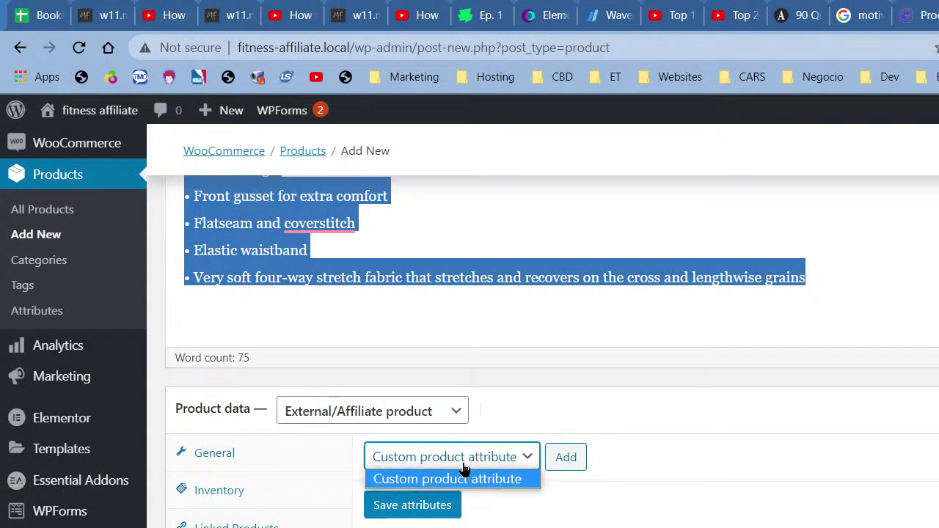
{"action": "left_click", "coordinate": [566, 466]}
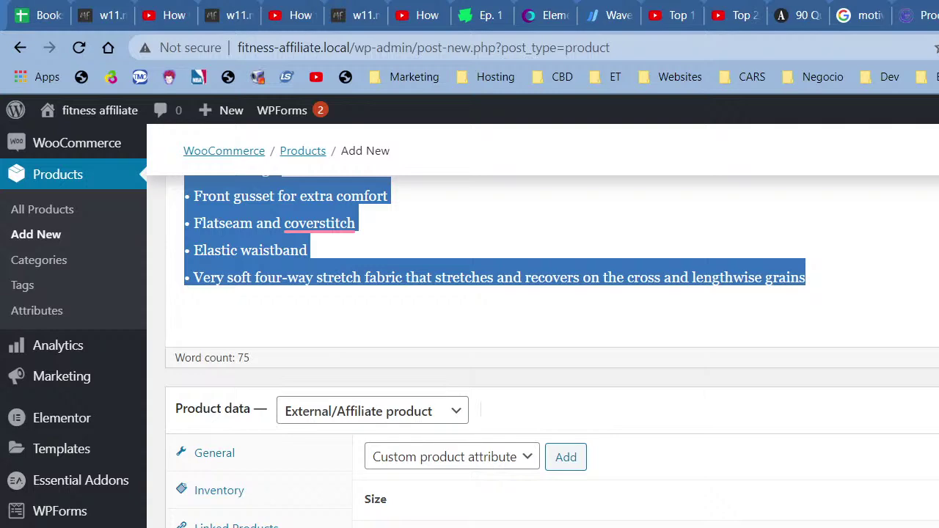
{"action": "scroll", "coordinate": [543, 330], "scroll_direction": "up", "scroll_amount": 2}
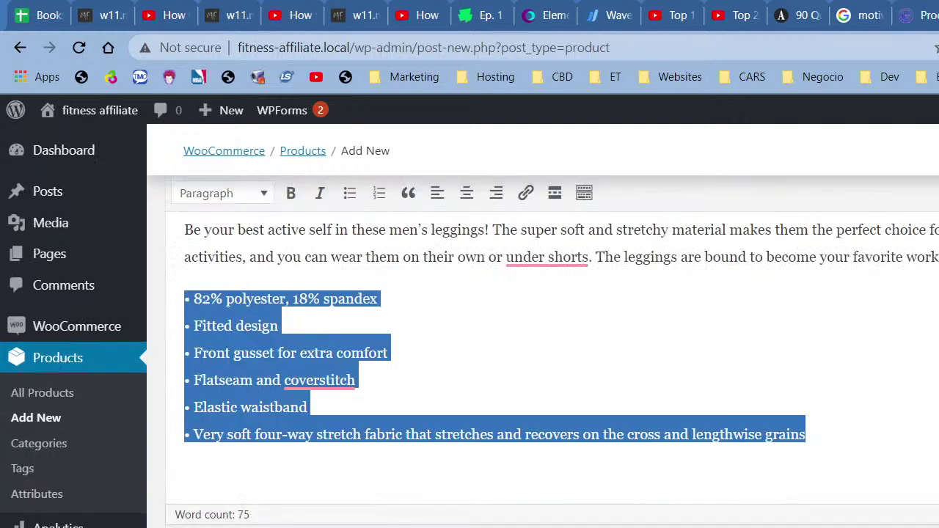
{"action": "scroll", "coordinate": [632, 503], "scroll_direction": "down", "scroll_amount": 2}
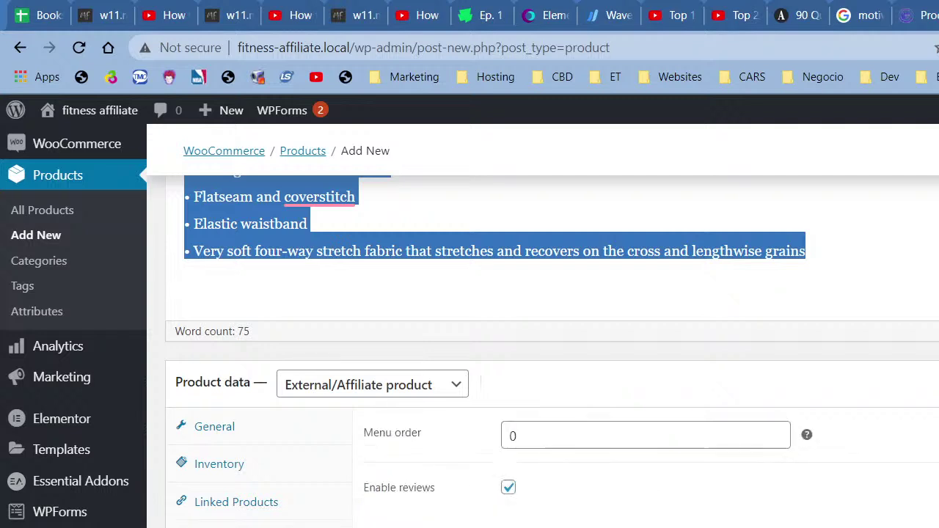
- Look over the product's advanced settings and extension options, and return to its attributes
{"action": "left_click", "coordinate": [635, 438]}
{"action": "left_click", "coordinate": [220, 527]}
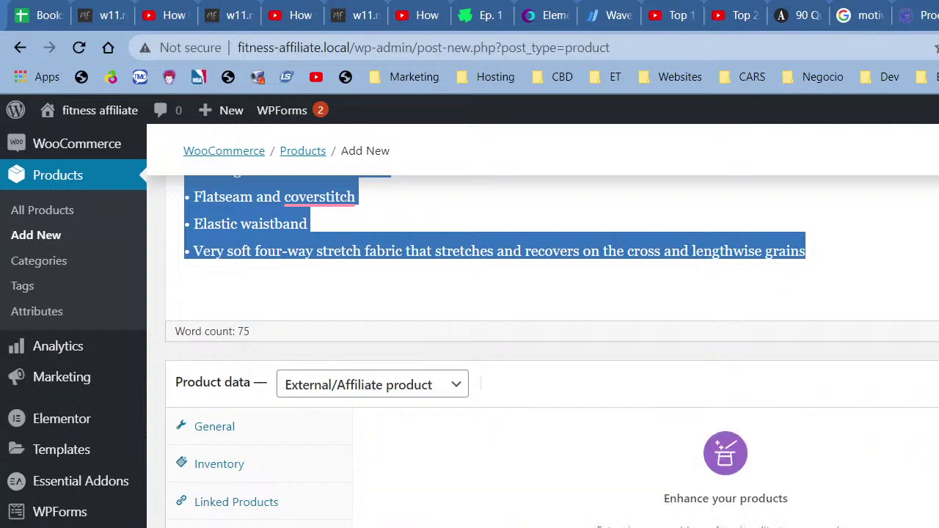
{"action": "left_click", "coordinate": [289, 523]}
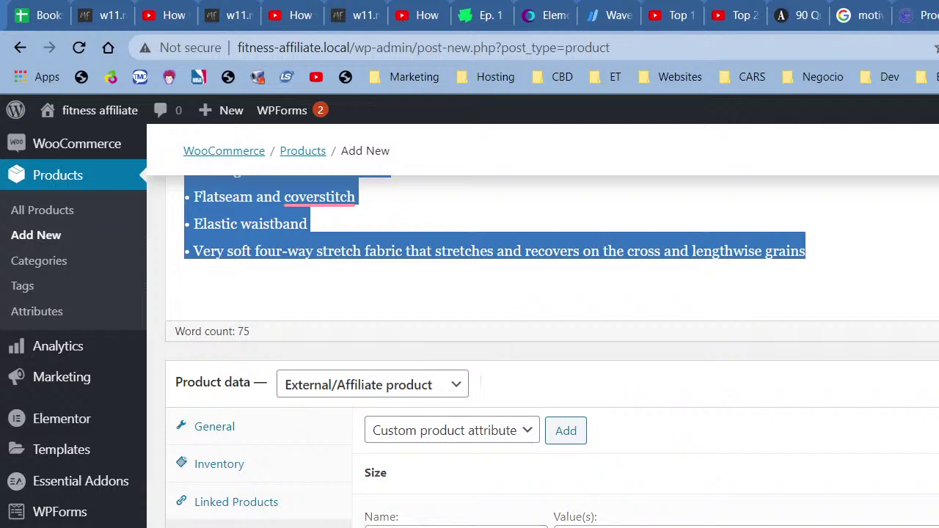
{"action": "scroll", "coordinate": [543, 330], "scroll_direction": "up", "scroll_amount": 2}
{"action": "scroll", "coordinate": [542, 330], "scroll_direction": "down", "scroll_amount": 6}
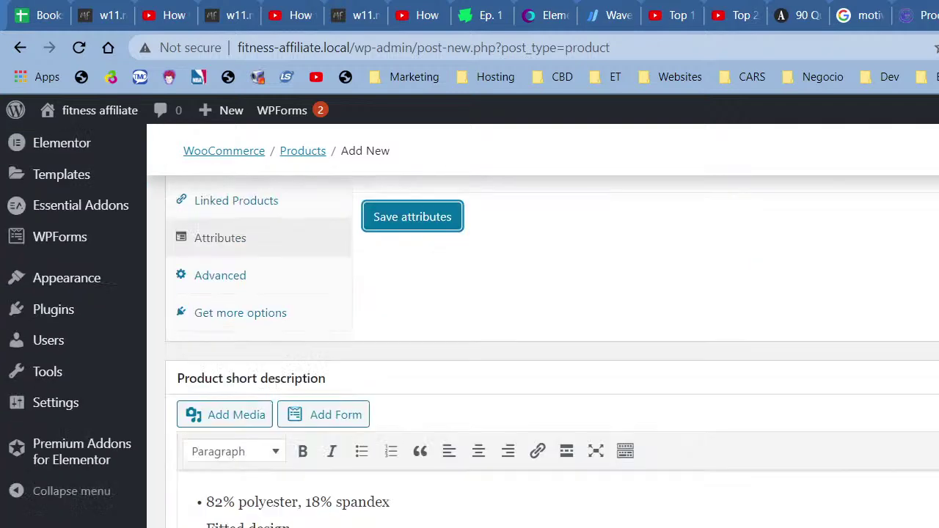
- Start a file upload for the product image and browse to the Mockups folder inside Product Pics
{"action": "key", "text": "Return"}
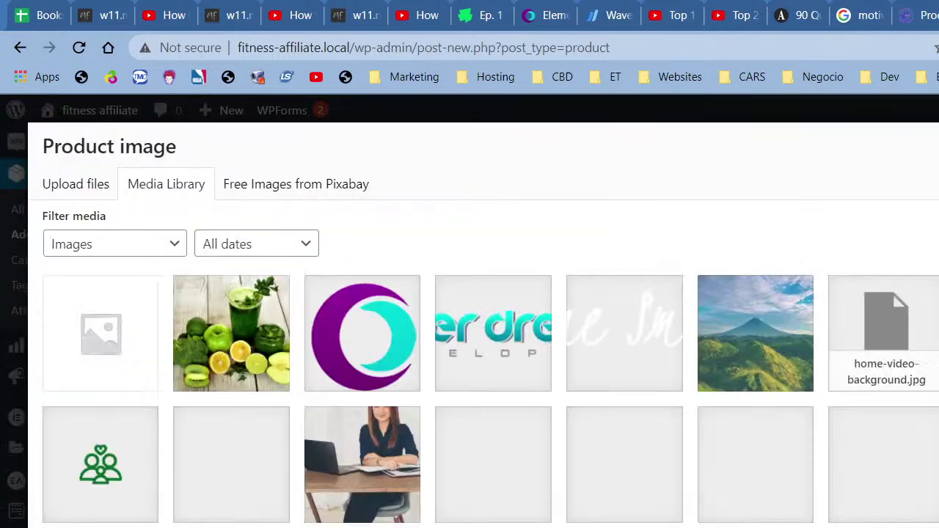
{"action": "left_click", "coordinate": [103, 201]}
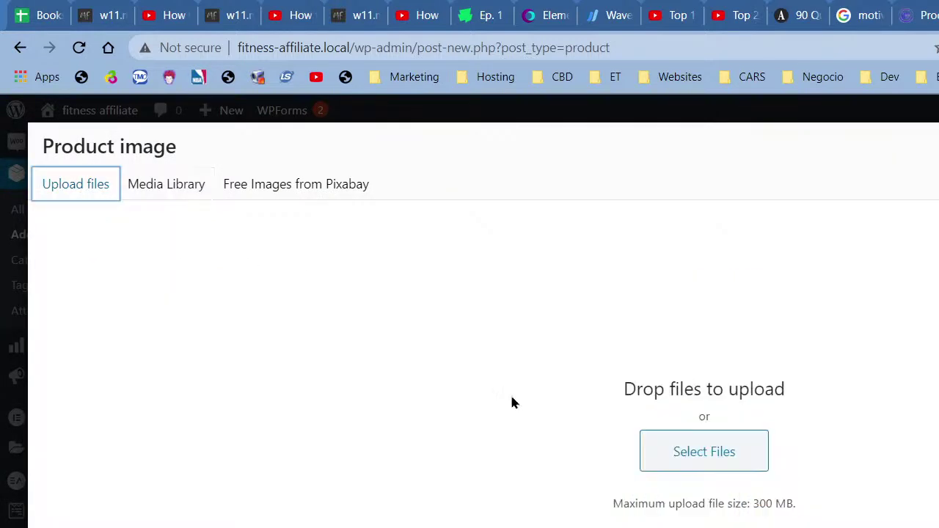
{"action": "left_click", "coordinate": [666, 451]}
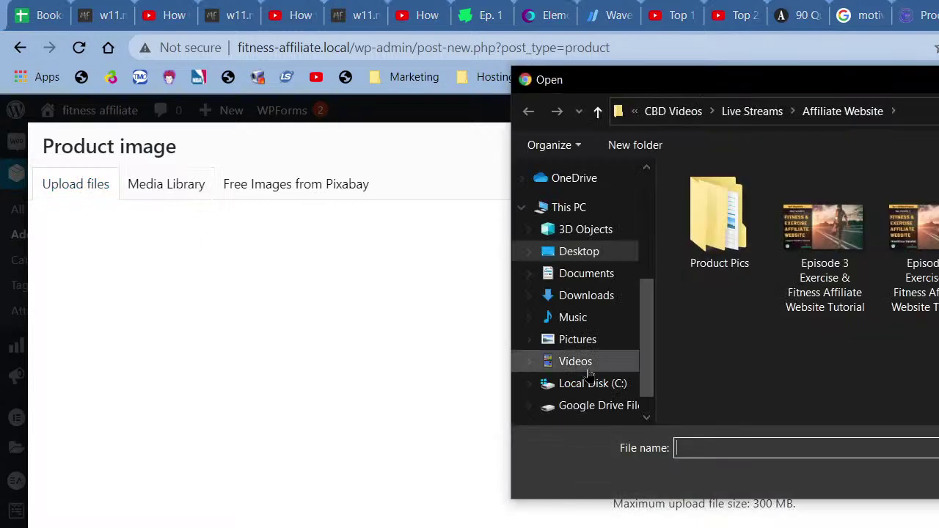
{"action": "double_click", "coordinate": [709, 236]}
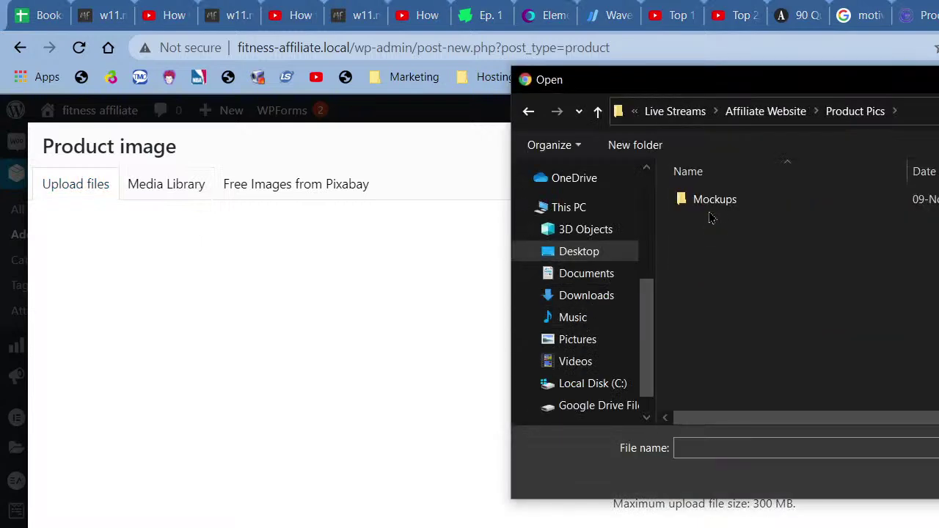
{"action": "double_click", "coordinate": [709, 206]}
- Upload Expressive_Teez_Official_Champion_Bomber_Jacket_Black from the Champion Bomber Jacket folder and close the product image dialog
{"action": "scroll", "coordinate": [756, 279], "scroll_direction": "down", "scroll_amount": 2}
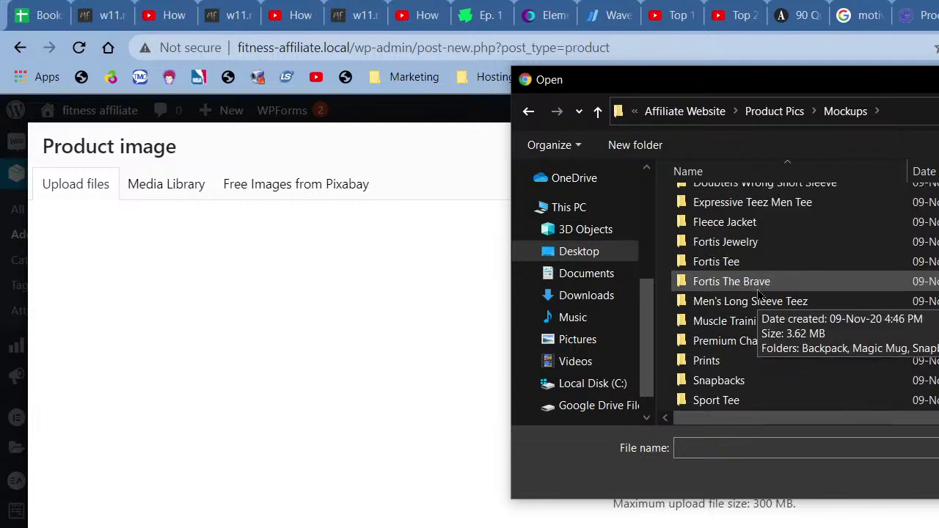
{"action": "scroll", "coordinate": [774, 282], "scroll_direction": "down", "scroll_amount": 1}
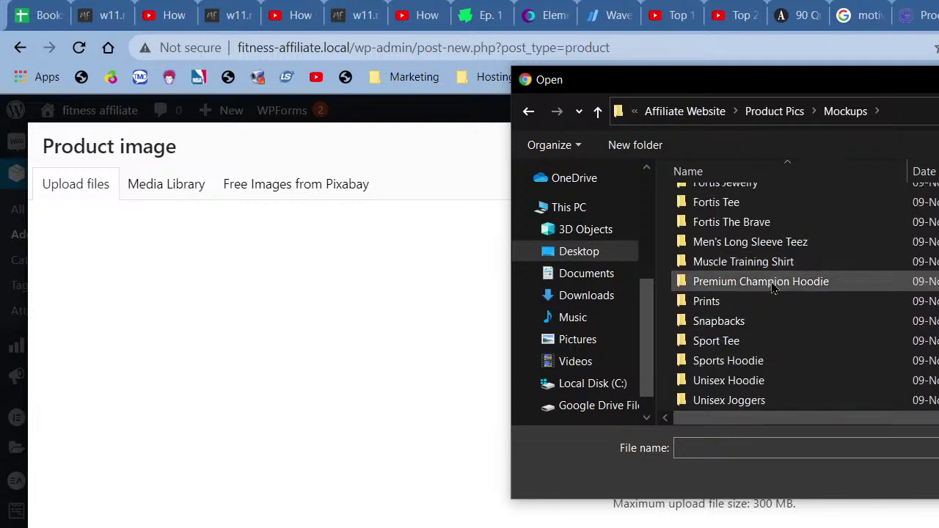
{"action": "scroll", "coordinate": [775, 283], "scroll_direction": "up", "scroll_amount": 2}
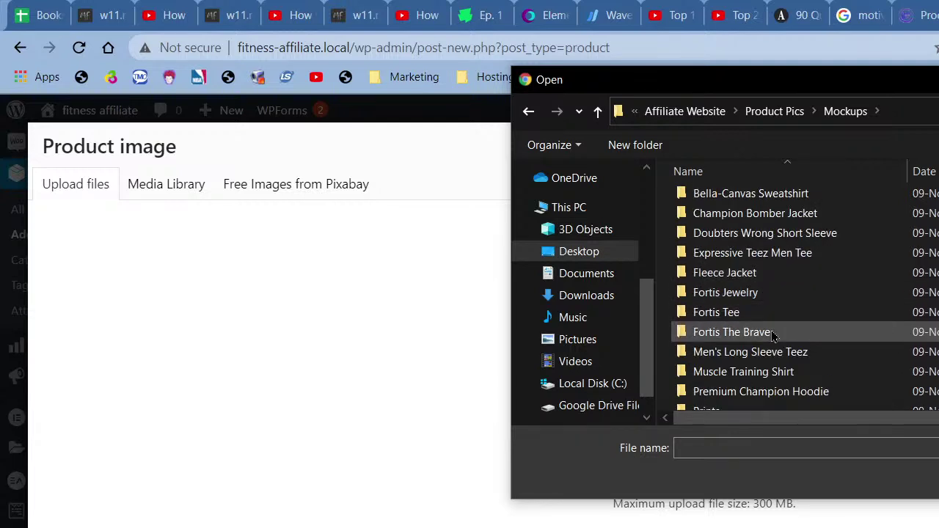
{"action": "double_click", "coordinate": [762, 214]}
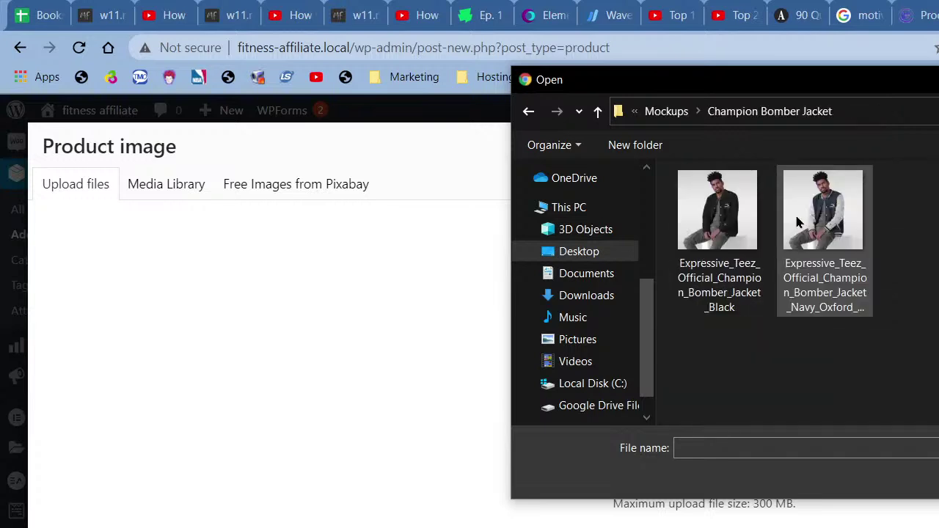
{"action": "left_click", "coordinate": [728, 223]}
{"action": "double_click", "coordinate": [728, 224]}
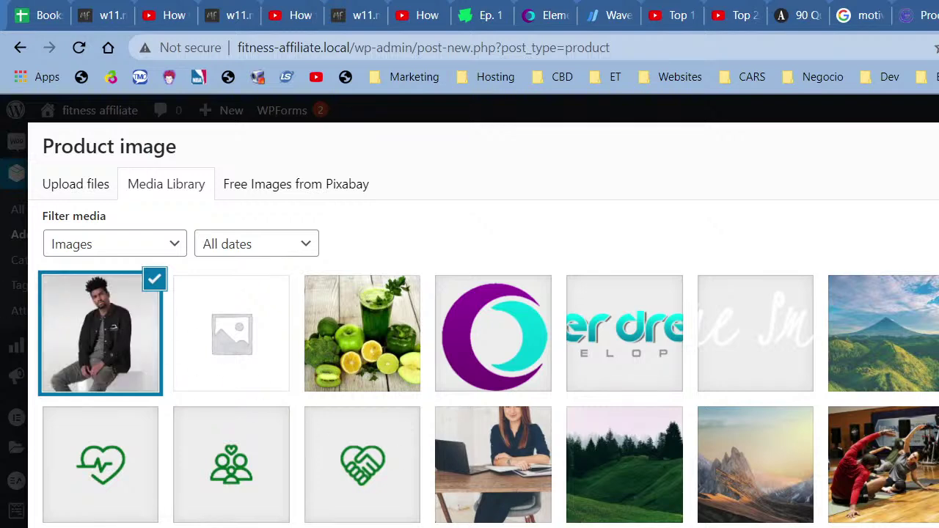
{"action": "key", "text": "Escape"}
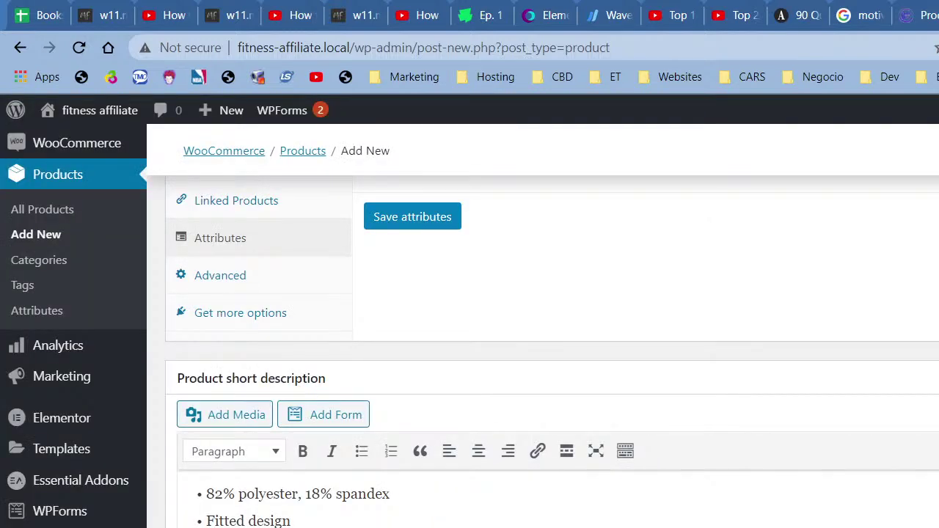
{"action": "scroll", "coordinate": [542, 352], "scroll_direction": "up", "scroll_amount": 10}
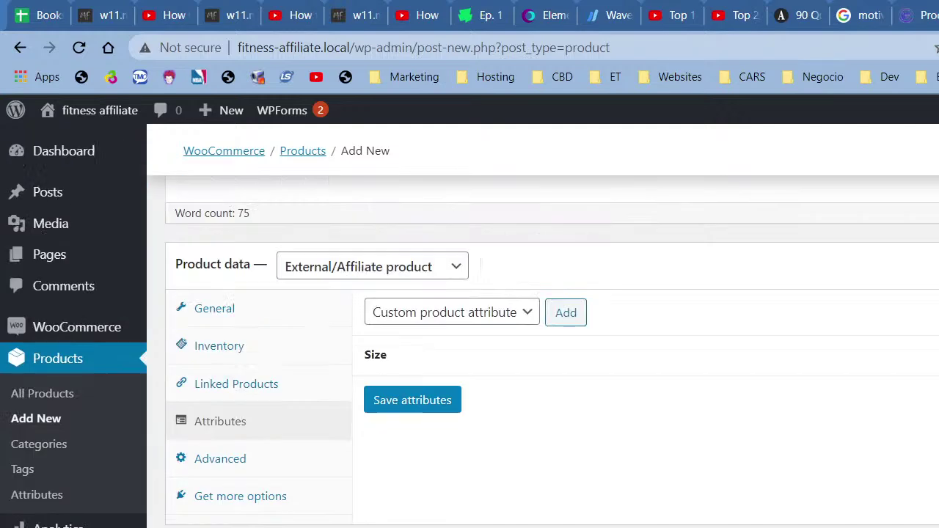
{"action": "scroll", "coordinate": [542, 352], "scroll_direction": "down", "scroll_amount": 4}
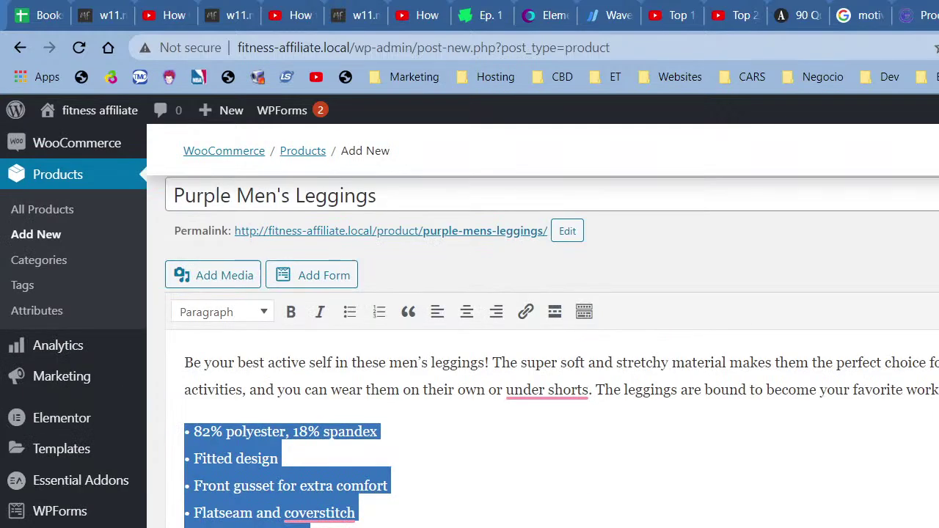
{"action": "scroll", "coordinate": [543, 352], "scroll_direction": "down", "scroll_amount": 3}
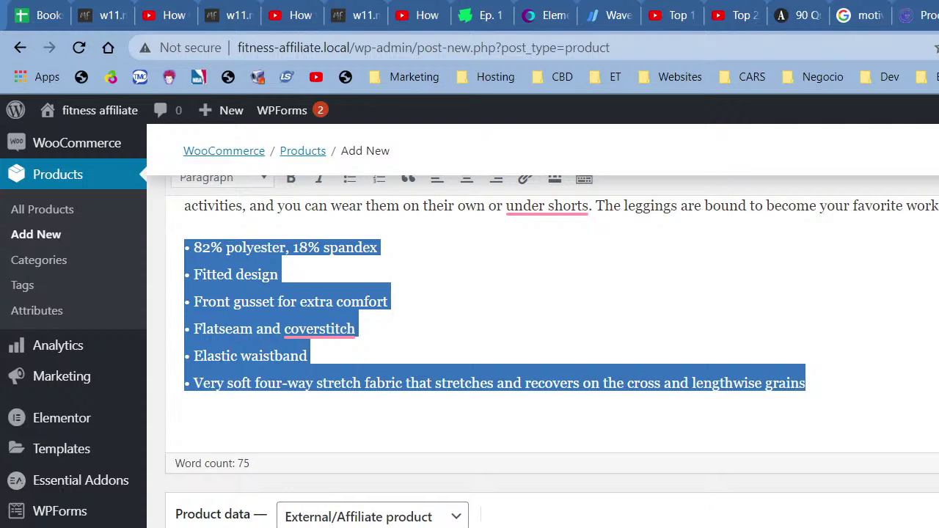
- Review the leggings' title, description and product data, and publish the product
{"action": "scroll", "coordinate": [469, 293], "scroll_direction": "down", "scroll_amount": 3}
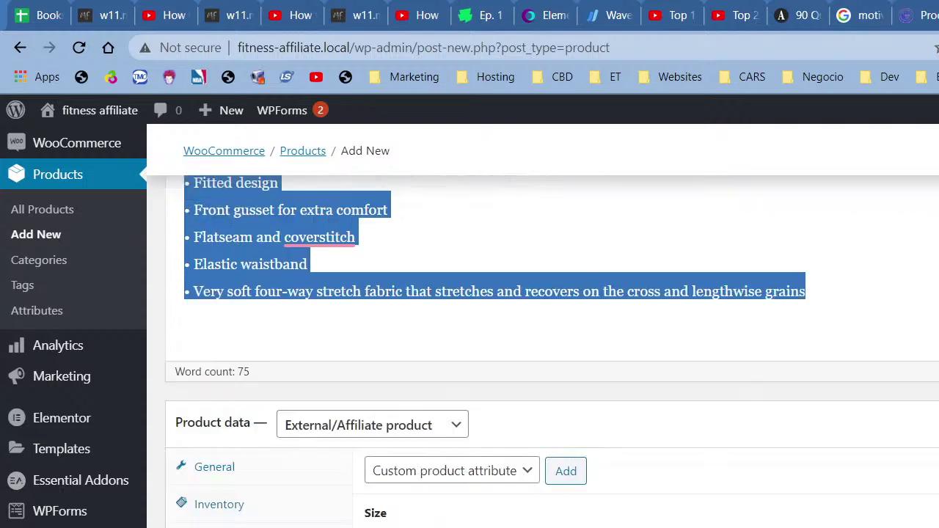
{"action": "scroll", "coordinate": [469, 330], "scroll_direction": "up", "scroll_amount": 4}
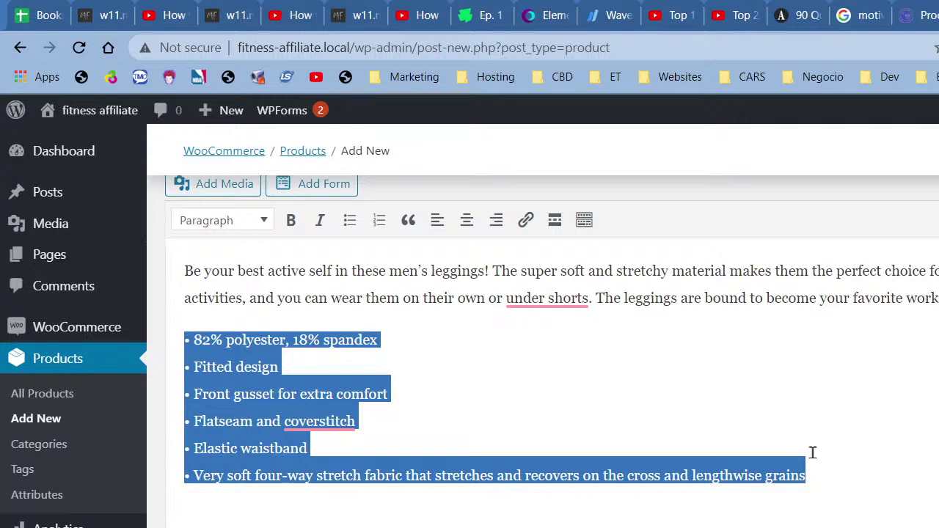
{"action": "scroll", "coordinate": [811, 451], "scroll_direction": "up", "scroll_amount": 5}
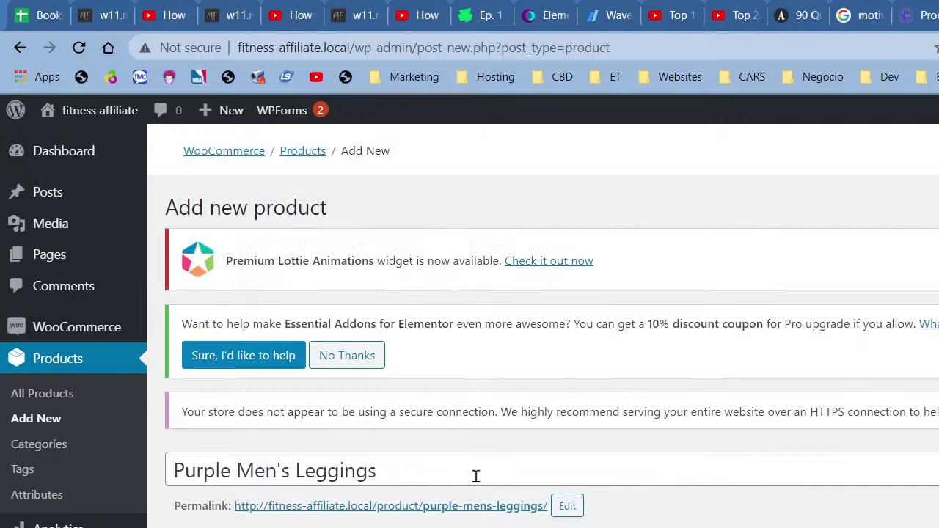
{"action": "scroll", "coordinate": [549, 503], "scroll_direction": "down", "scroll_amount": 3}
{"action": "scroll", "coordinate": [549, 440], "scroll_direction": "down", "scroll_amount": 3}
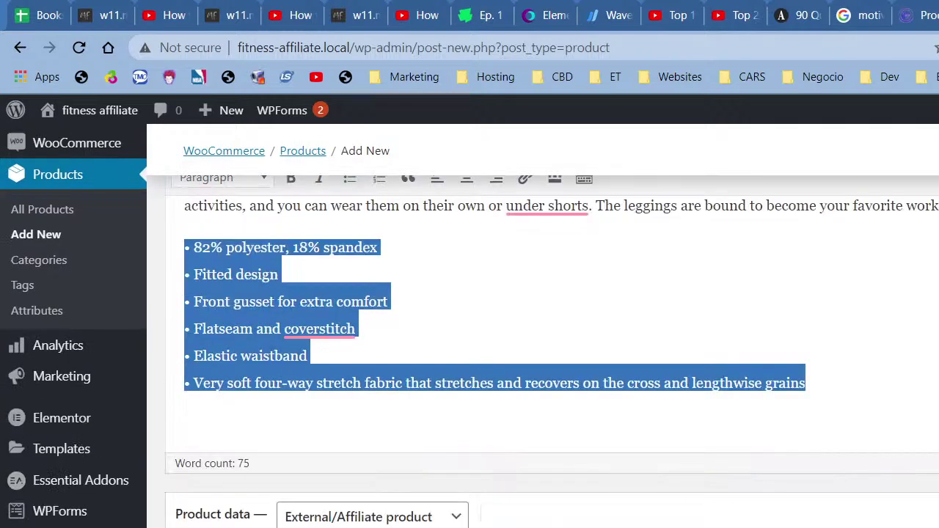
{"action": "scroll", "coordinate": [551, 352], "scroll_direction": "down", "scroll_amount": 3}
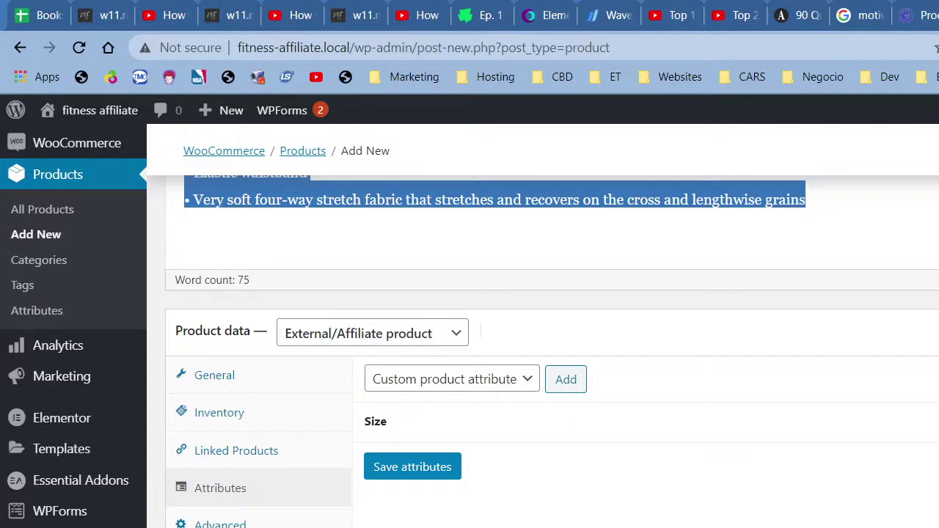
{"action": "scroll", "coordinate": [469, 330], "scroll_direction": "up", "scroll_amount": 3}
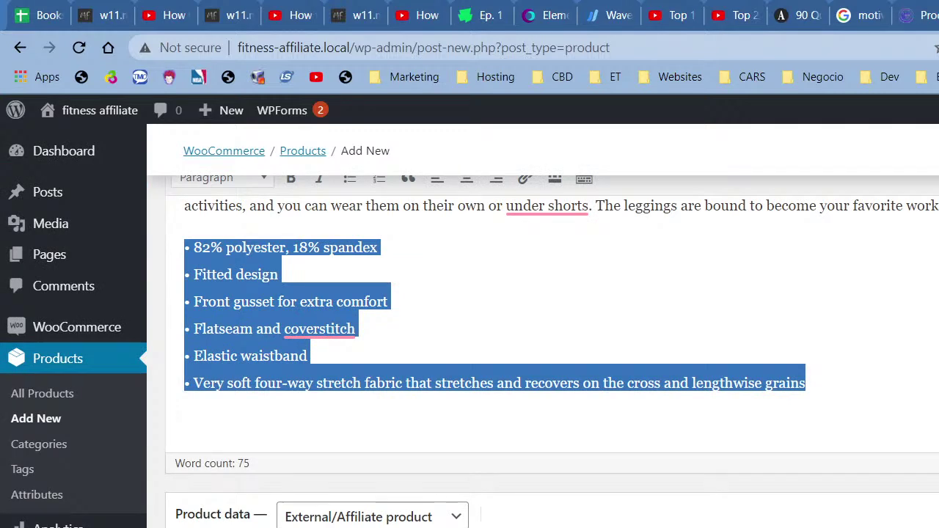
{"action": "scroll", "coordinate": [550, 330], "scroll_direction": "down", "scroll_amount": 4}
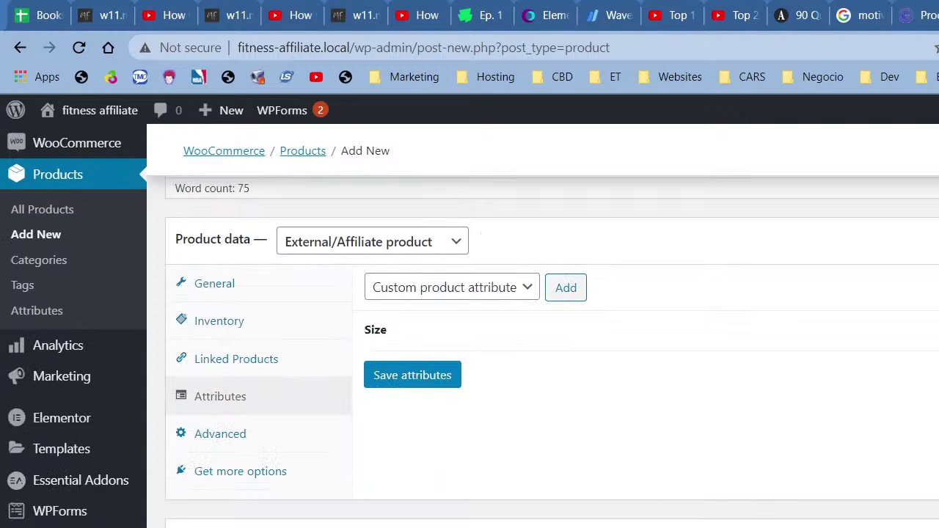
{"action": "scroll", "coordinate": [542, 330], "scroll_direction": "up", "scroll_amount": 4}
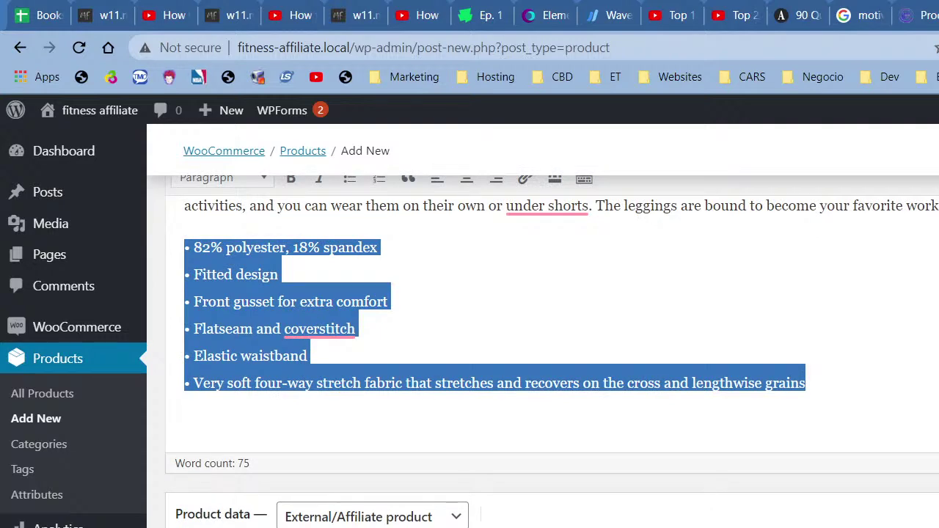
{"action": "scroll", "coordinate": [542, 330], "scroll_direction": "down", "scroll_amount": 3}
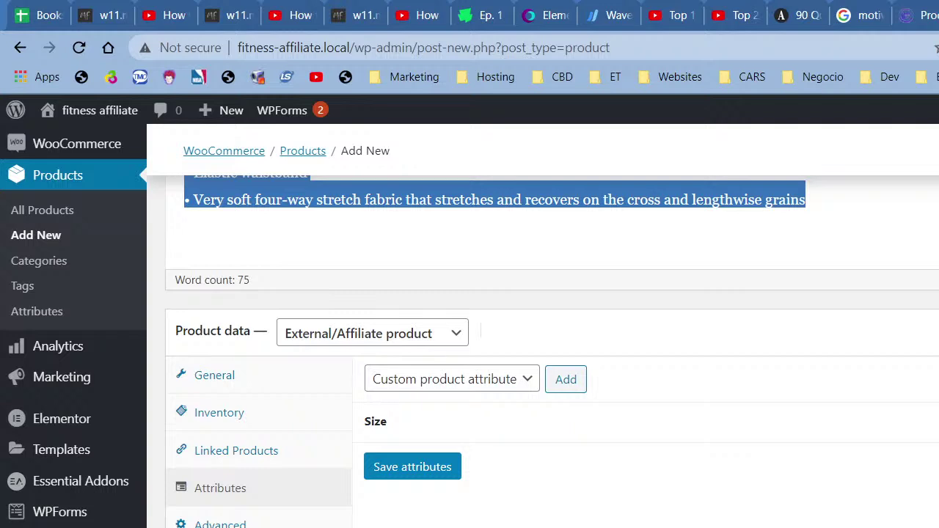
{"action": "scroll", "coordinate": [543, 330], "scroll_direction": "up", "scroll_amount": 3}
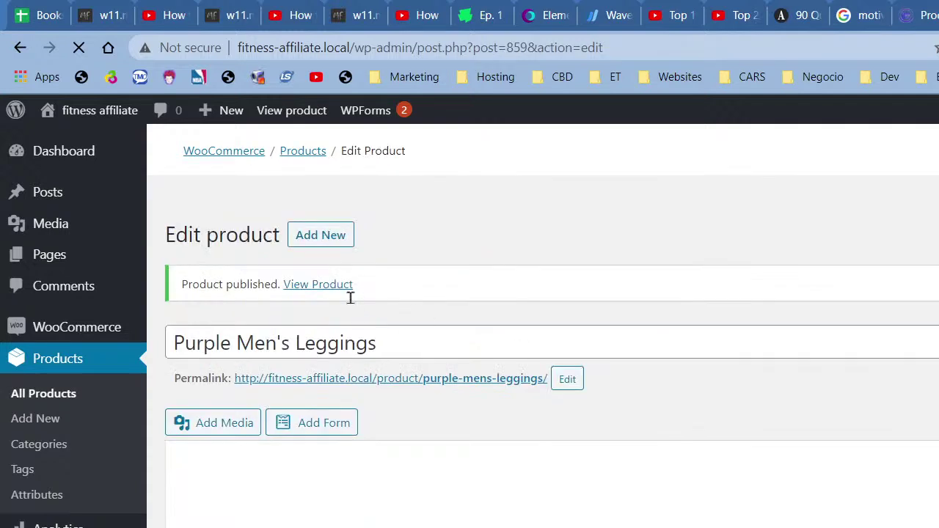
- Open the published leggings product page in the store and look over its image, price and short description
{"action": "left_click", "coordinate": [320, 288]}
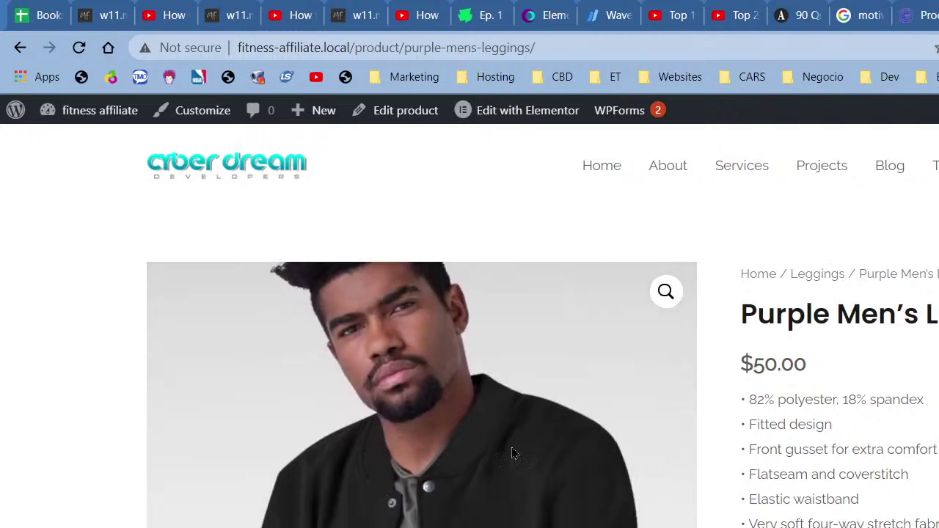
{"action": "scroll", "coordinate": [935, 477], "scroll_direction": "down", "scroll_amount": 5}
{"action": "scroll", "coordinate": [916, 474], "scroll_direction": "up", "scroll_amount": 3}
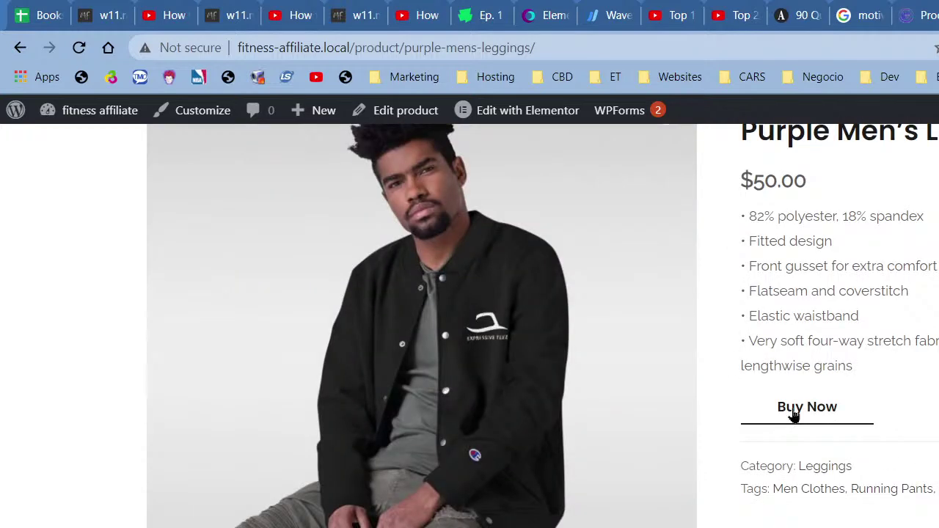
- Follow the leggings' Buy Now link to test that it leads to the Expressive Teez product page
{"action": "right_click", "coordinate": [794, 415]}
{"action": "left_click", "coordinate": [783, 415]}
{"action": "right_click", "coordinate": [782, 415]}
{"action": "right_click", "coordinate": [772, 425]}
{"action": "right_click", "coordinate": [782, 411]}
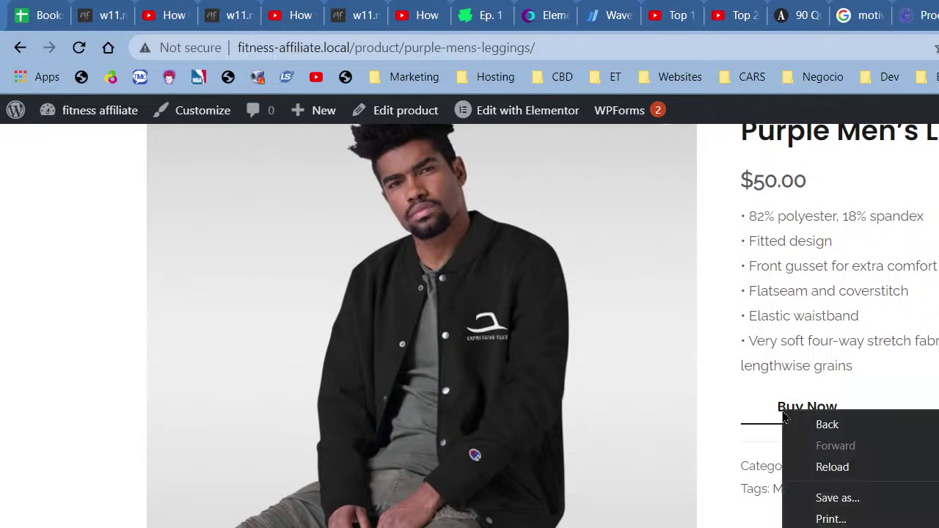
{"action": "right_click", "coordinate": [792, 403]}
{"action": "left_click", "coordinate": [780, 410]}
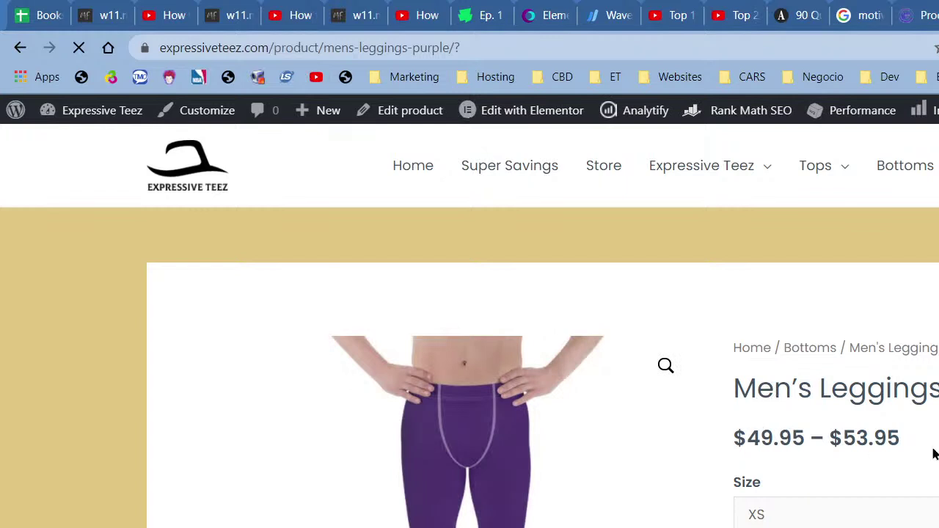
- Examine the leggings' purchase and size options on the Expressive Teez page and return to the affiliate product page
{"action": "right_click", "coordinate": [938, 348]}
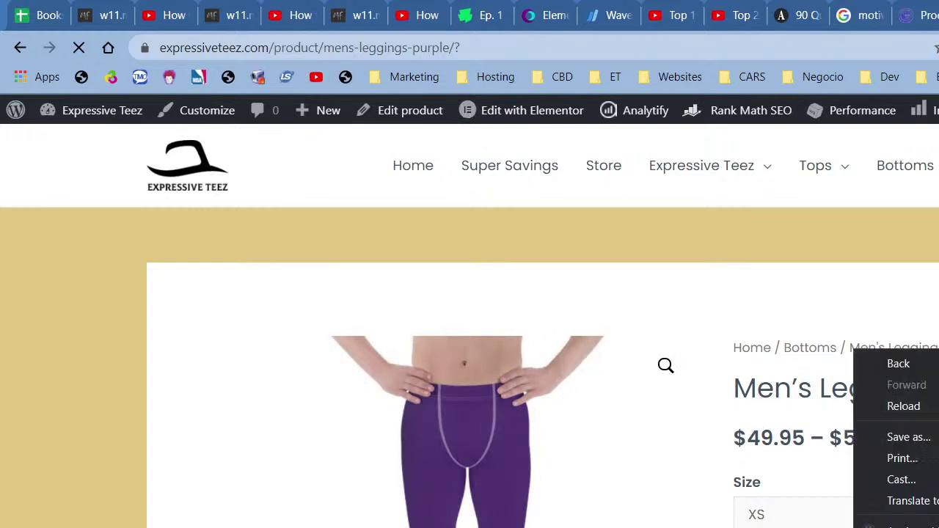
{"action": "key", "text": "Escape"}
{"action": "right_click", "coordinate": [938, 363]}
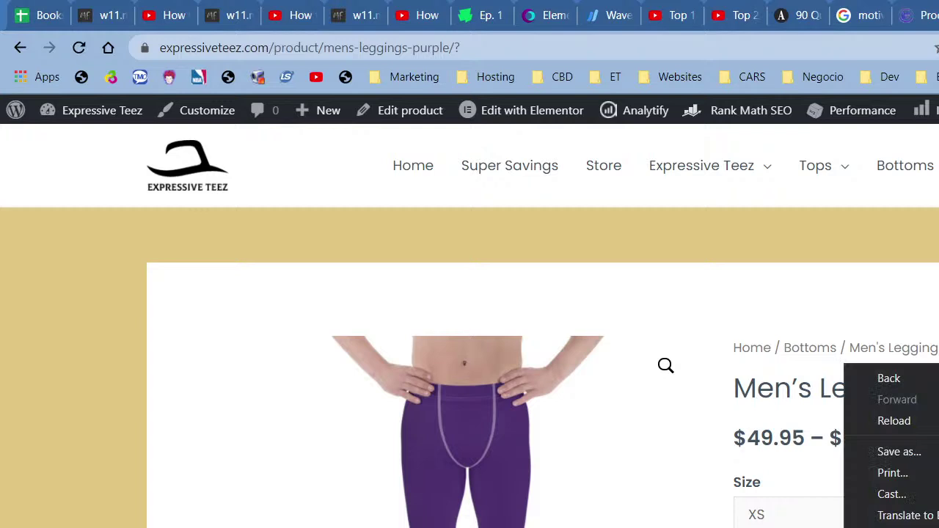
{"action": "key", "text": "Escape"}
{"action": "scroll", "coordinate": [470, 325], "scroll_direction": "down", "scroll_amount": 5}
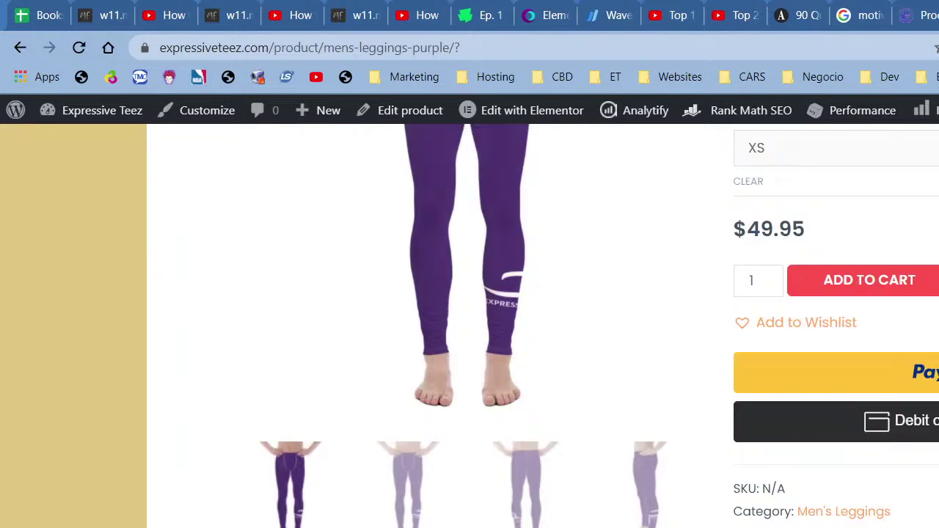
{"action": "right_click", "coordinate": [916, 377]}
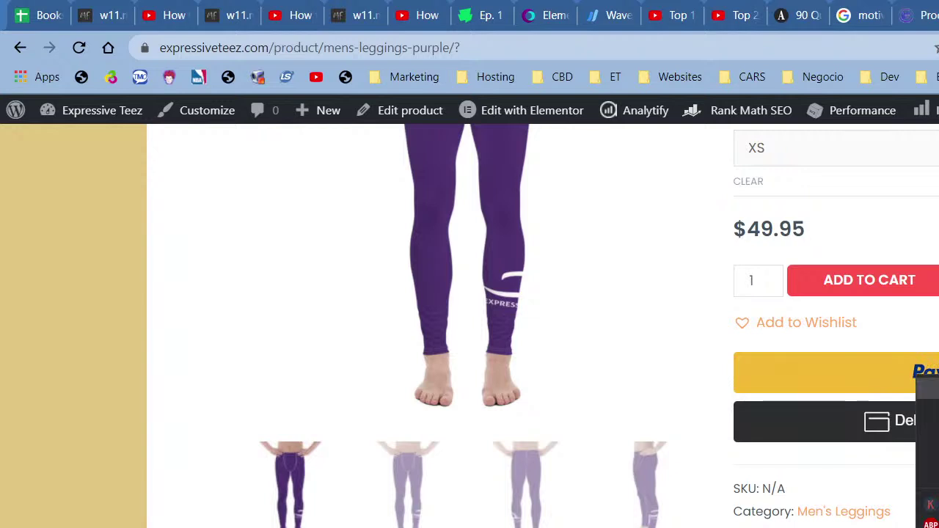
{"action": "key", "text": "Escape"}
{"action": "scroll", "coordinate": [469, 326], "scroll_direction": "up", "scroll_amount": 3}
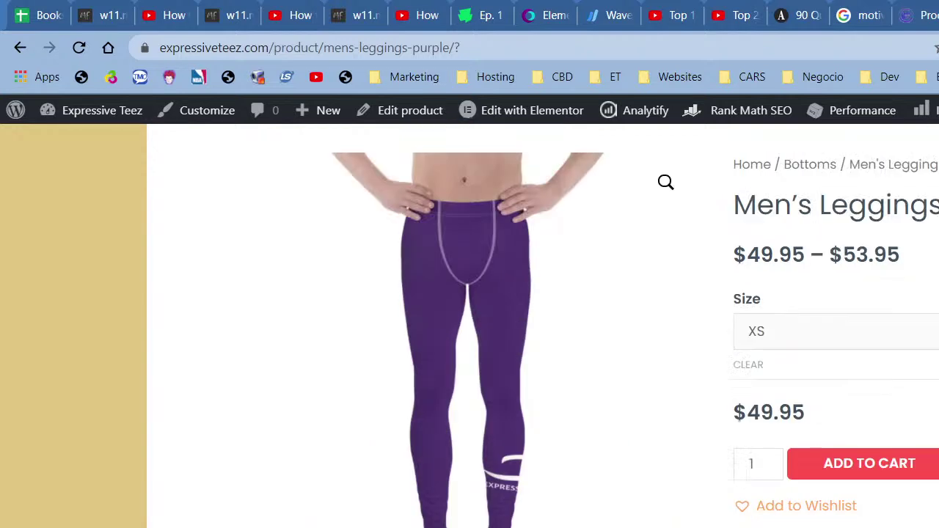
{"action": "left_click", "coordinate": [831, 330]}
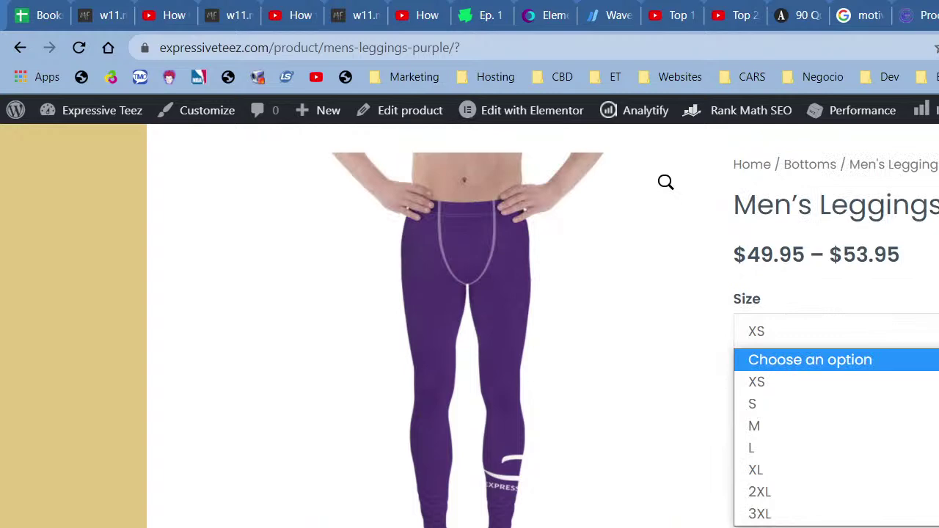
{"action": "key", "text": "alt+Left"}
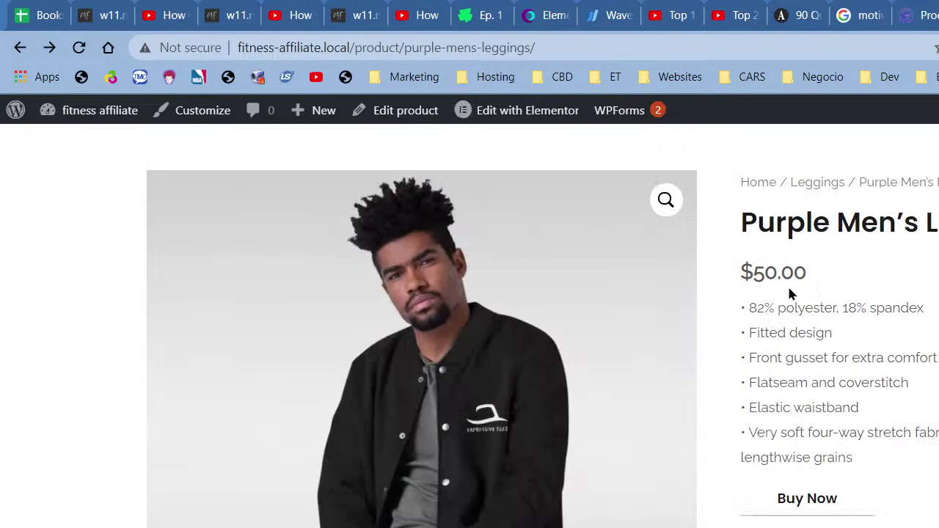
- Check the size attribute in the affiliate product's additional information and look over the rest of its page
{"action": "scroll", "coordinate": [775, 269], "scroll_direction": "down", "scroll_amount": 5}
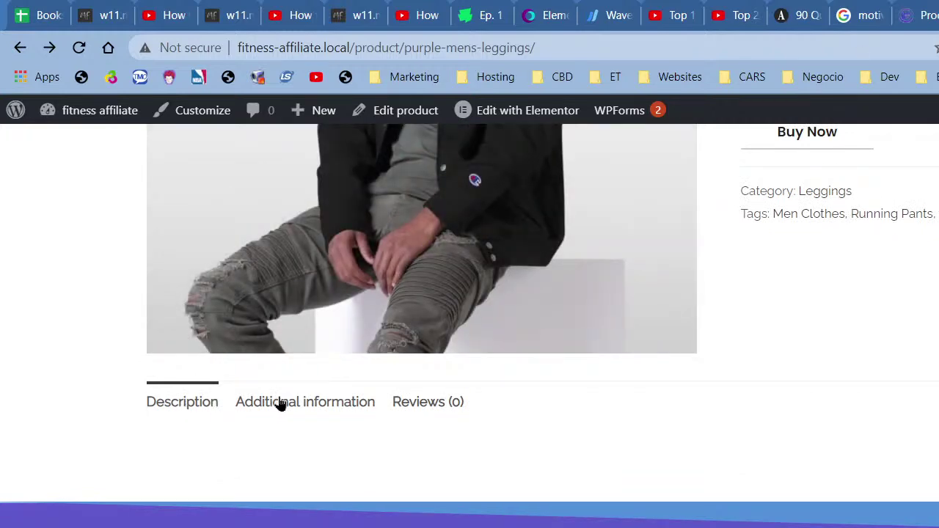
{"action": "left_click", "coordinate": [280, 404]}
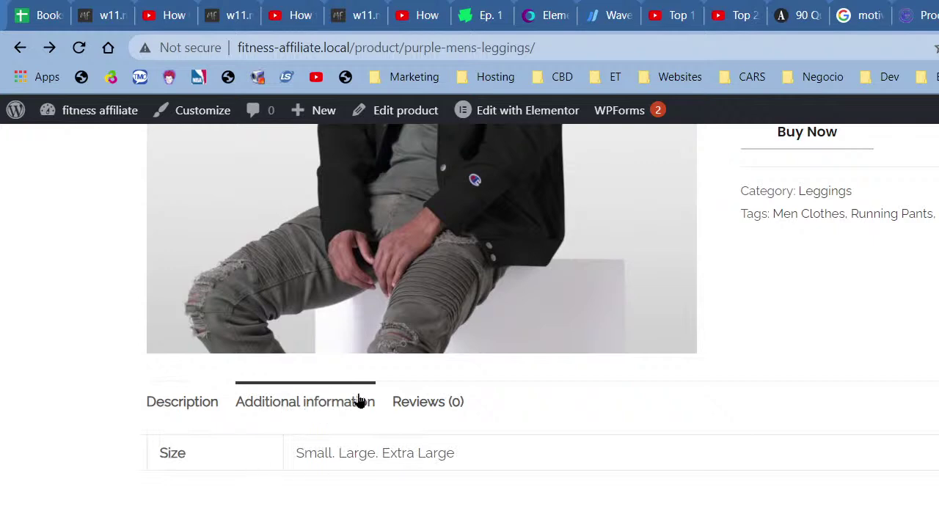
{"action": "scroll", "coordinate": [447, 455], "scroll_direction": "up", "scroll_amount": 3}
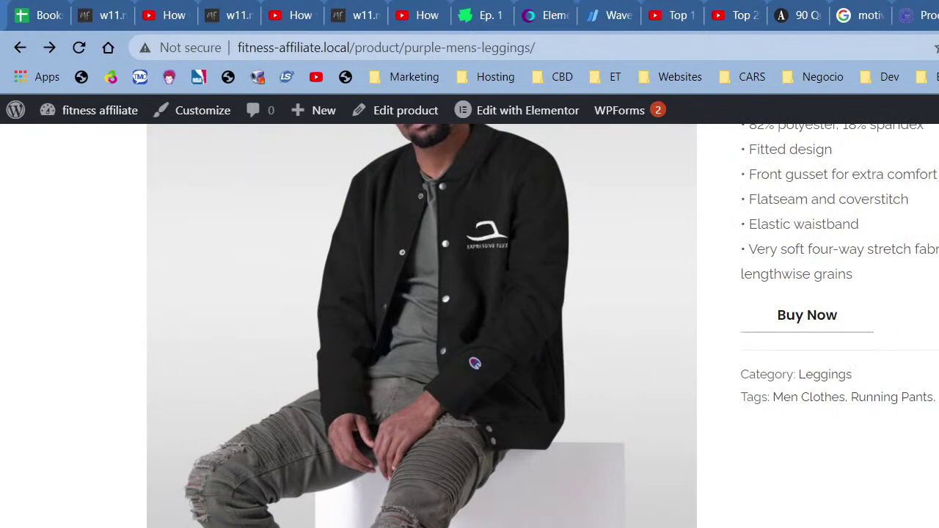
{"action": "scroll", "coordinate": [916, 482], "scroll_direction": "up", "scroll_amount": 5}
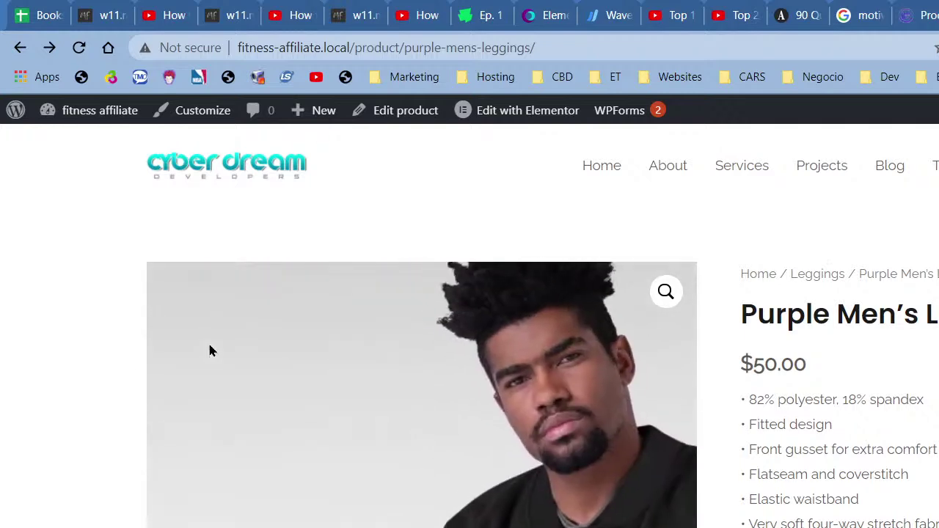
{"action": "scroll", "coordinate": [375, 411], "scroll_direction": "down", "scroll_amount": 3}
{"action": "scroll", "coordinate": [382, 411], "scroll_direction": "down", "scroll_amount": 5}
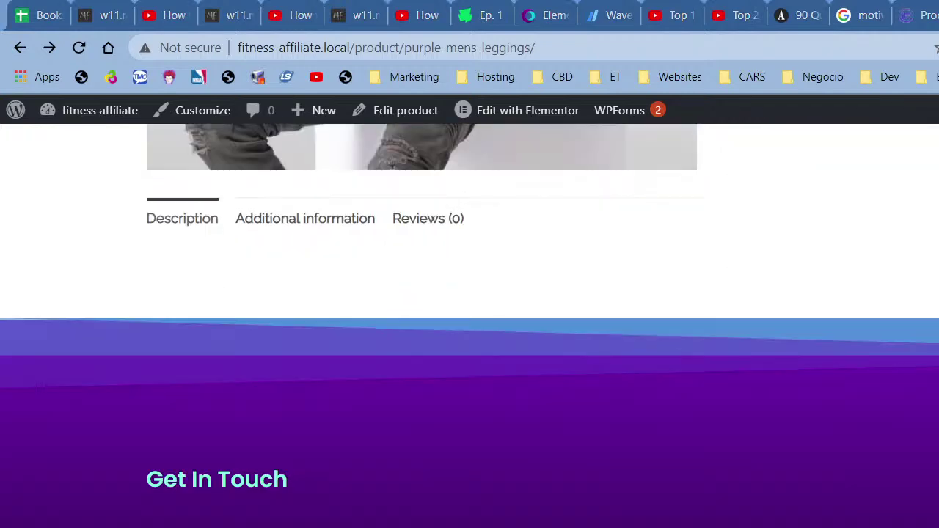
- Switch to the Firefox window with the original Expressive Teez leggings page and examine its images, description and related products
{"action": "key", "text": "alt+Tab"}
{"action": "scroll", "coordinate": [777, 247], "scroll_direction": "down", "scroll_amount": 5}
{"action": "scroll", "coordinate": [240, 163], "scroll_direction": "down", "scroll_amount": 2}
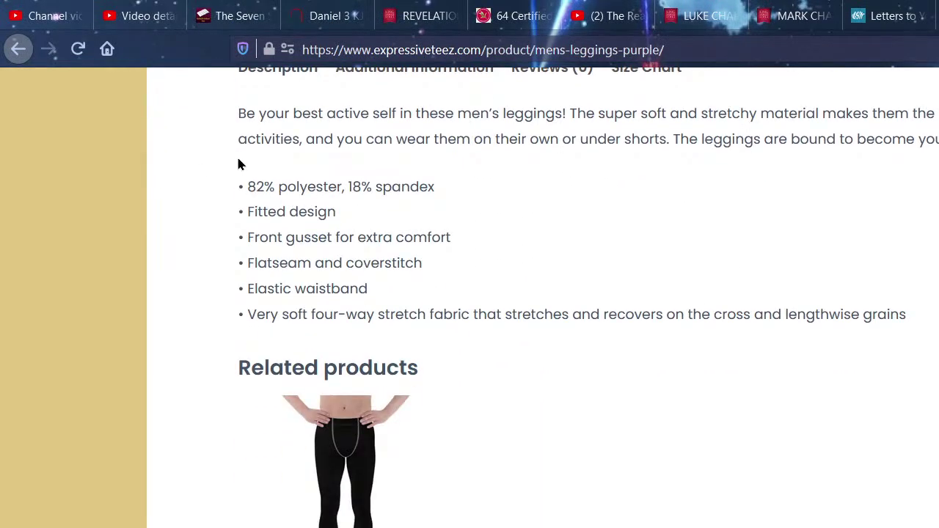
{"action": "scroll", "coordinate": [474, 254], "scroll_direction": "up", "scroll_amount": 1}
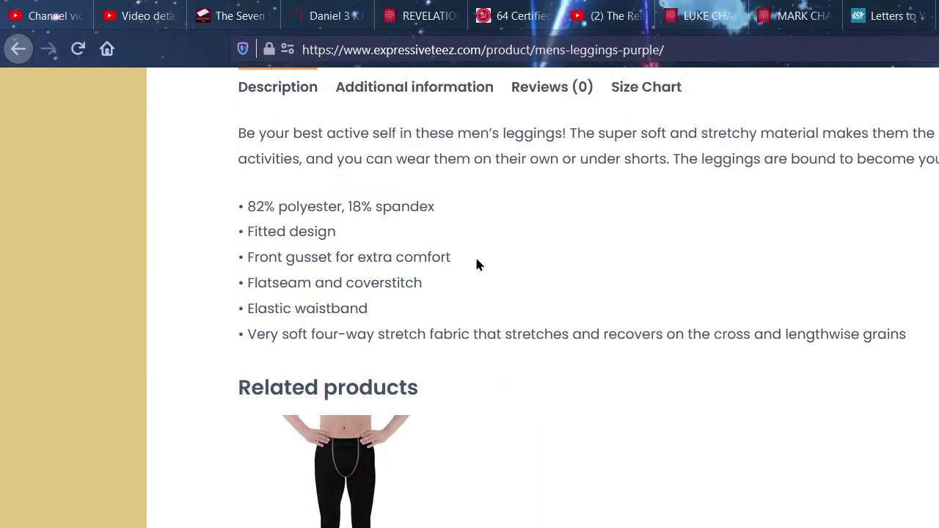
{"action": "scroll", "coordinate": [474, 259], "scroll_direction": "down", "scroll_amount": 6}
{"action": "scroll", "coordinate": [475, 268], "scroll_direction": "up", "scroll_amount": 12}
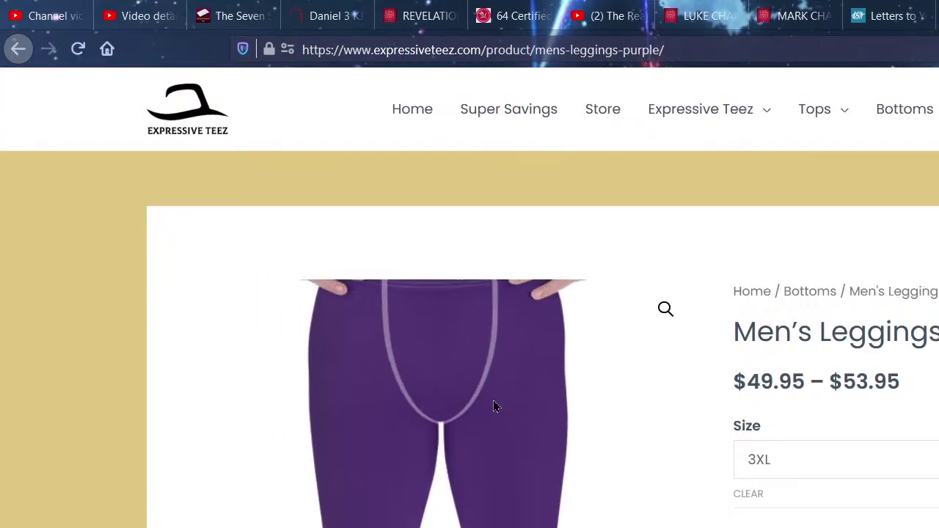
{"action": "scroll", "coordinate": [493, 402], "scroll_direction": "down", "scroll_amount": 5}
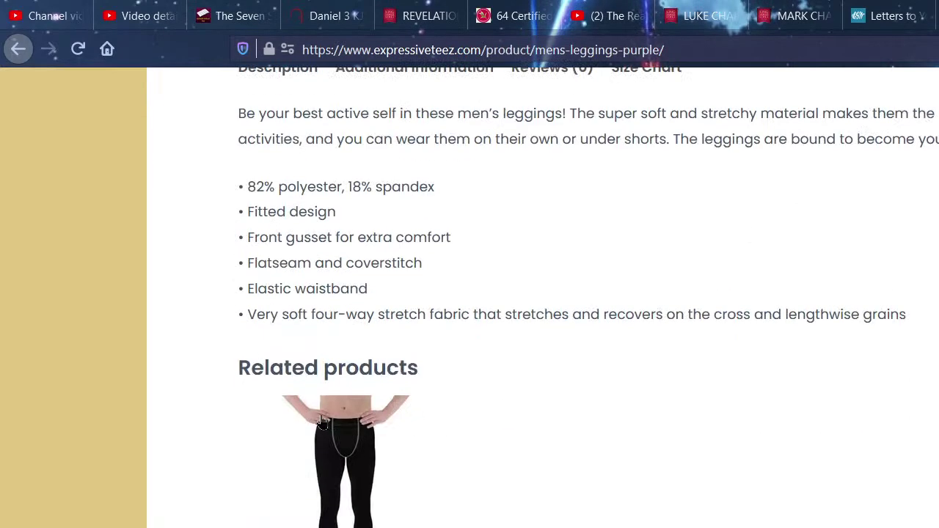
{"action": "scroll", "coordinate": [345, 426], "scroll_direction": "down", "scroll_amount": 2}
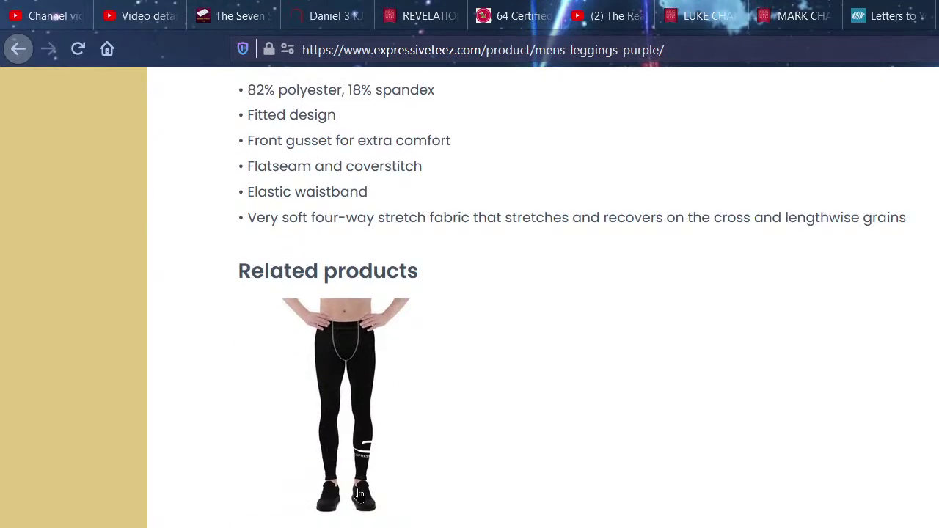
{"action": "scroll", "coordinate": [858, 345], "scroll_direction": "up", "scroll_amount": 8}
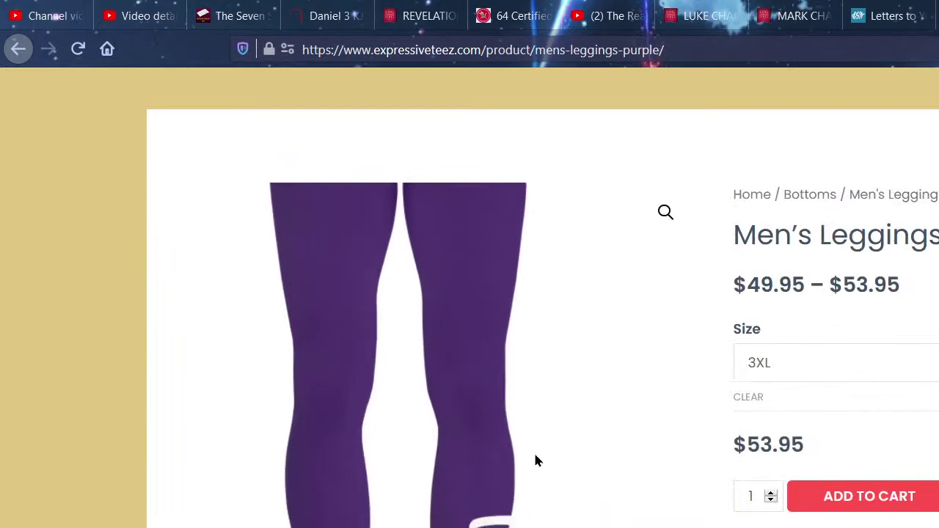
{"action": "scroll", "coordinate": [535, 461], "scroll_direction": "down", "scroll_amount": 3}
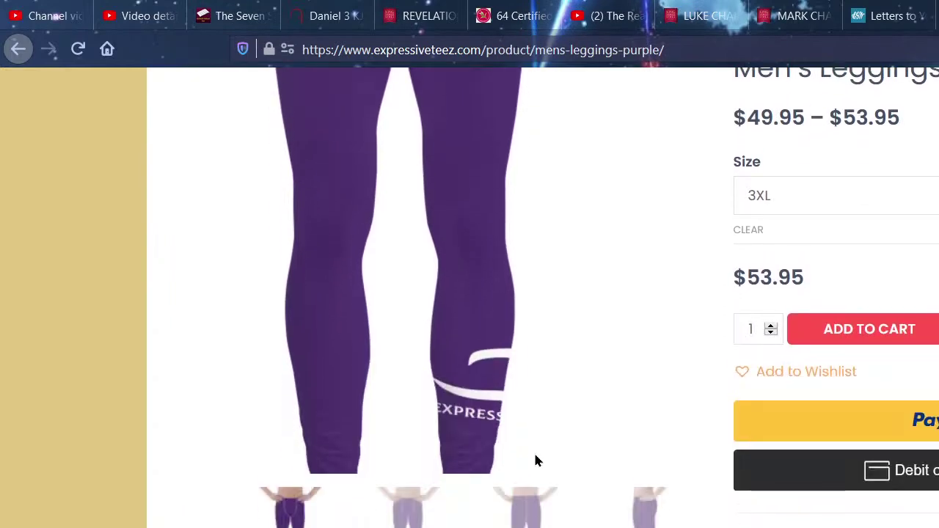
{"action": "scroll", "coordinate": [517, 487], "scroll_direction": "down", "scroll_amount": 7}
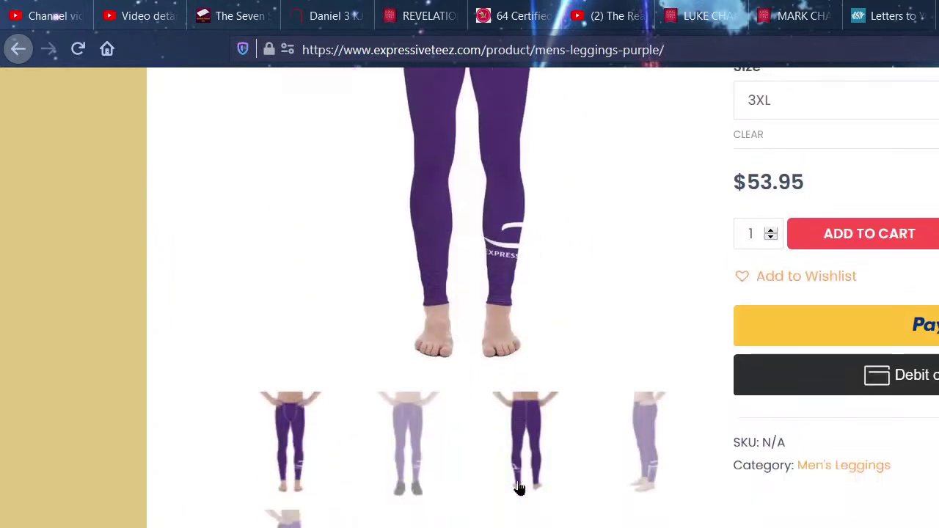
{"action": "scroll", "coordinate": [518, 487], "scroll_direction": "down", "scroll_amount": 1}
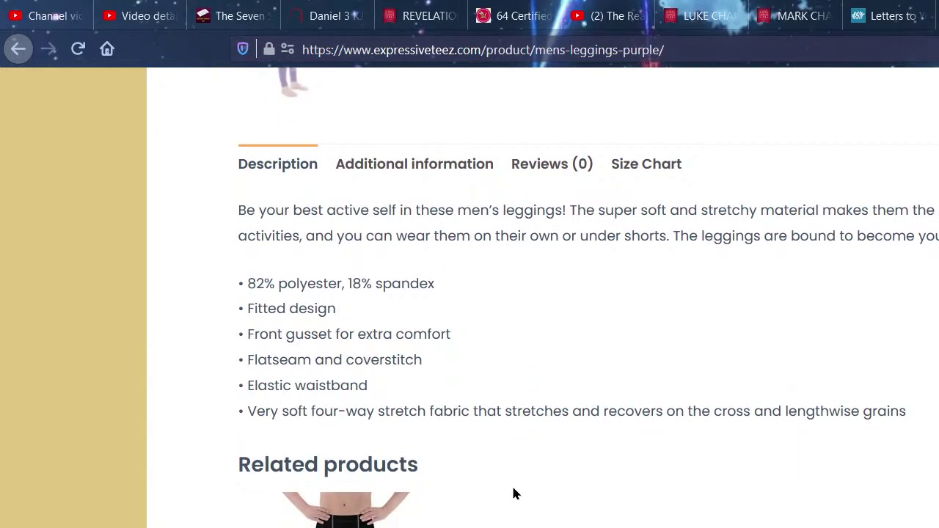
- Check the additional information and related products of the original purple leggings listing
{"action": "left_click", "coordinate": [437, 184]}
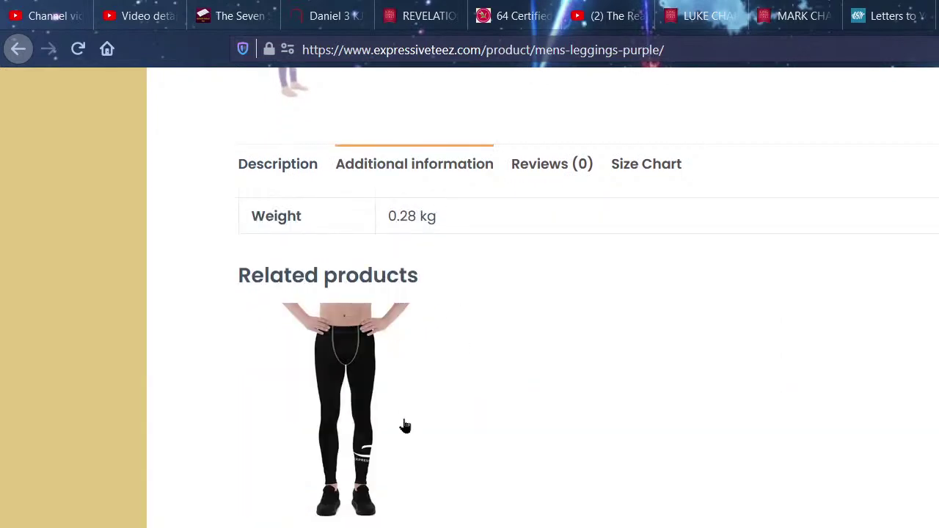
{"action": "scroll", "coordinate": [424, 336], "scroll_direction": "down", "scroll_amount": 6}
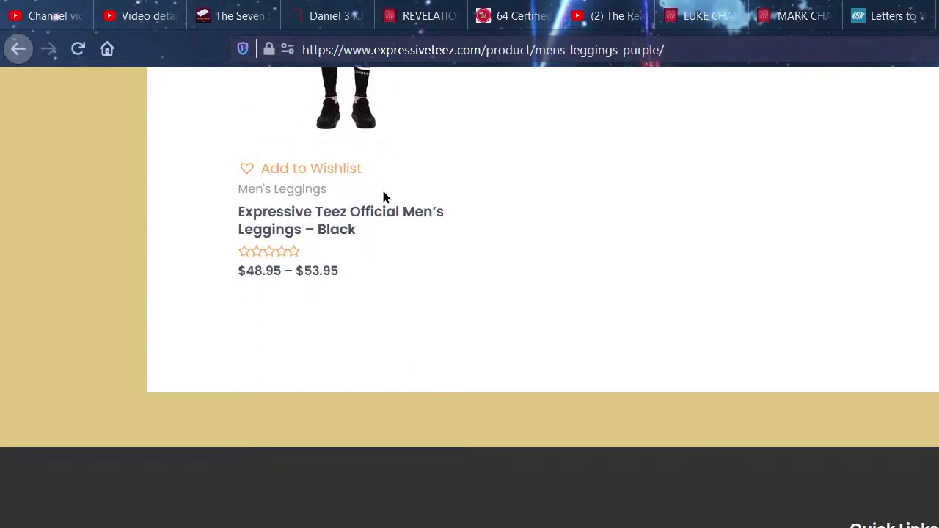
{"action": "scroll", "coordinate": [383, 195], "scroll_direction": "up", "scroll_amount": 2}
{"action": "scroll", "coordinate": [390, 212], "scroll_direction": "up", "scroll_amount": 1}
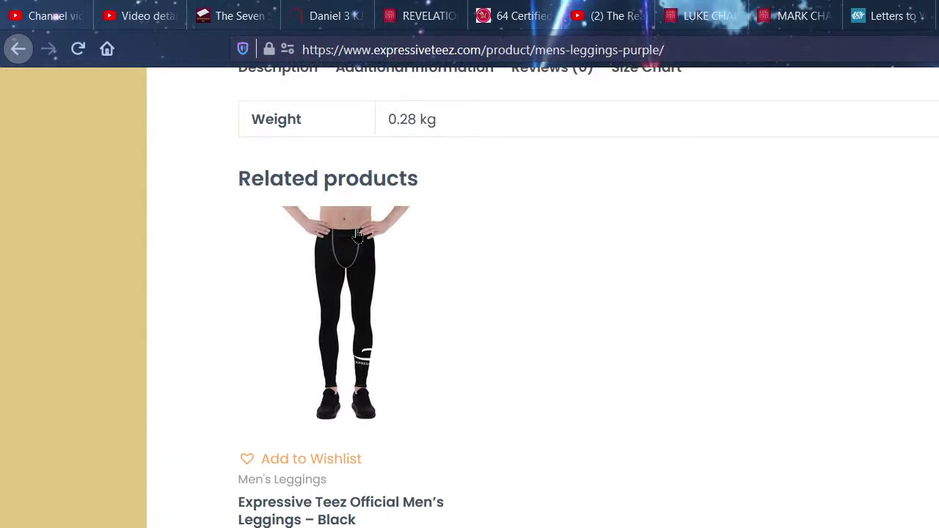
{"action": "scroll", "coordinate": [602, 360], "scroll_direction": "up", "scroll_amount": 3}
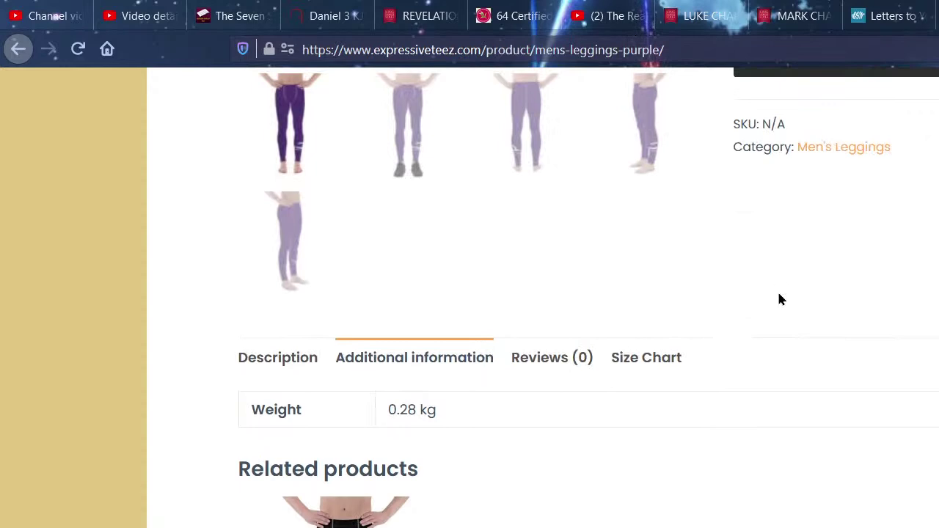
{"action": "scroll", "coordinate": [777, 298], "scroll_direction": "up", "scroll_amount": 6}
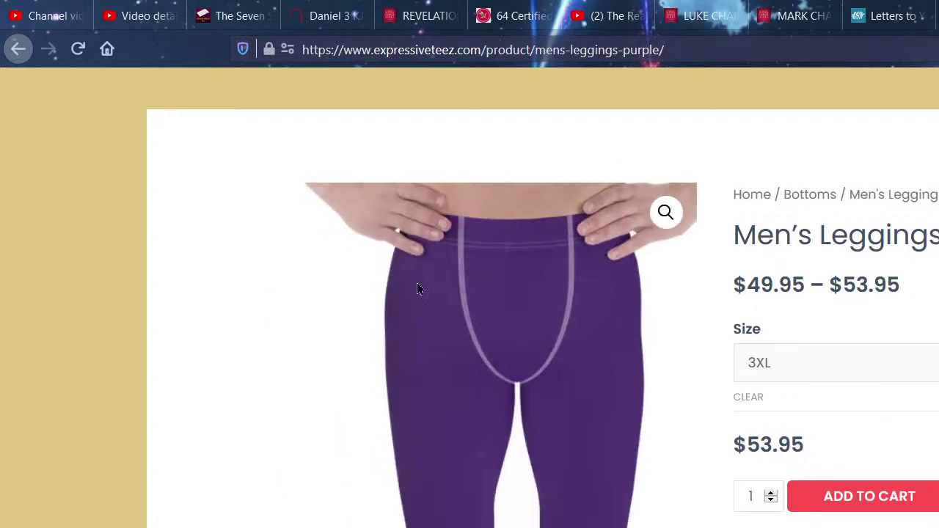
- Go to the Expressive Teez Bottoms category and open the official unisex joggers product page
{"action": "left_click", "coordinate": [821, 201]}
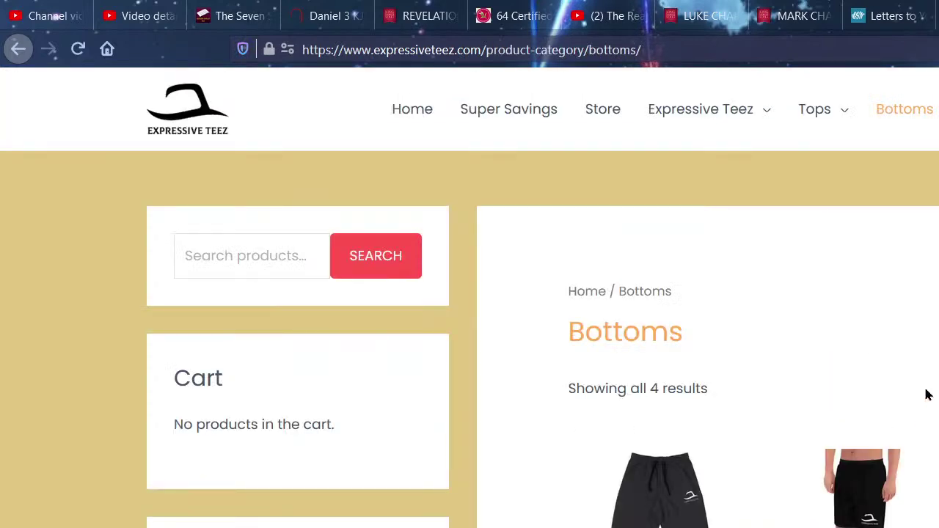
{"action": "scroll", "coordinate": [920, 402], "scroll_direction": "down", "scroll_amount": 4}
{"action": "left_click", "coordinate": [621, 245]}
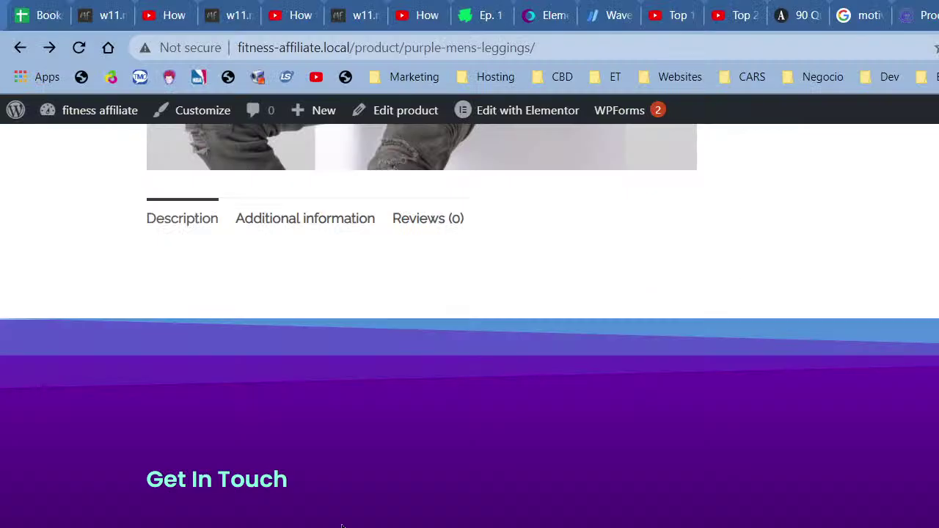
- Switch to the fitness affiliate site in Chrome and start adding a new product
{"action": "scroll", "coordinate": [316, 421], "scroll_direction": "up", "scroll_amount": 10}
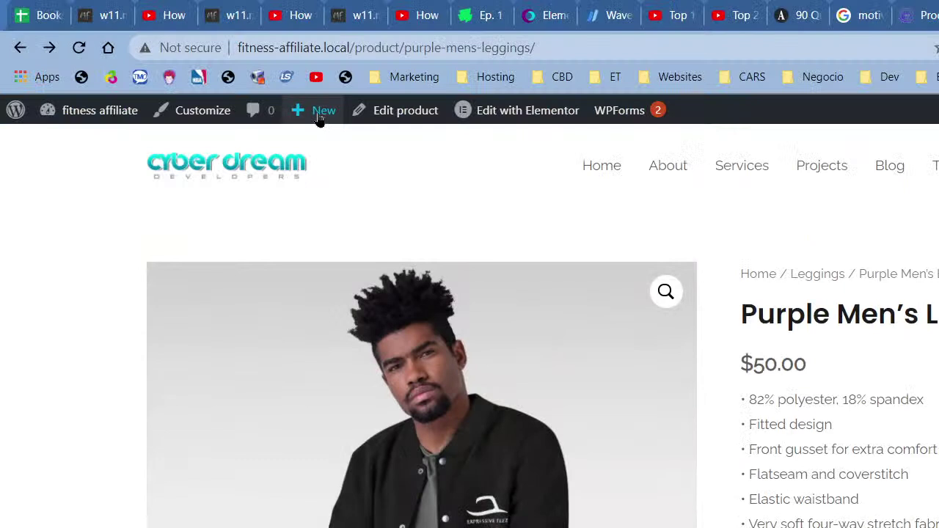
{"action": "mouse_move", "coordinate": [319, 117]}
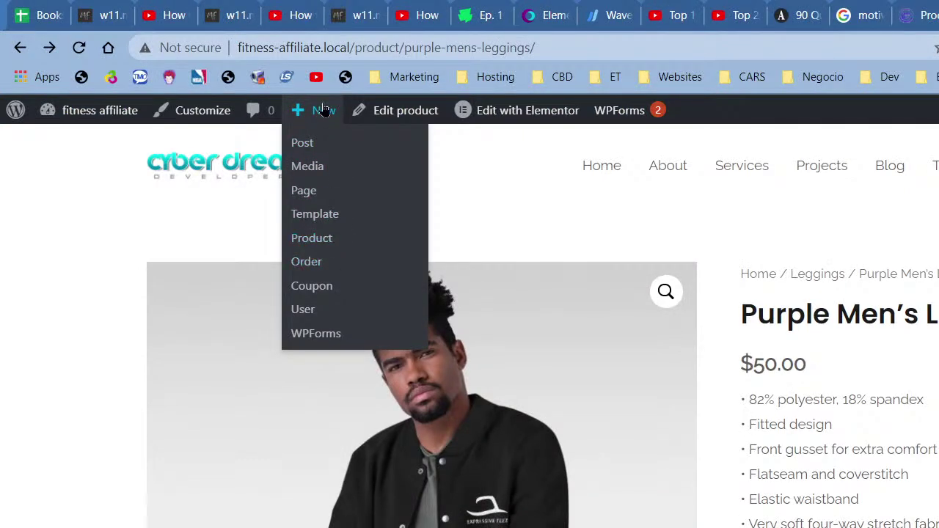
{"action": "left_click", "coordinate": [326, 244]}
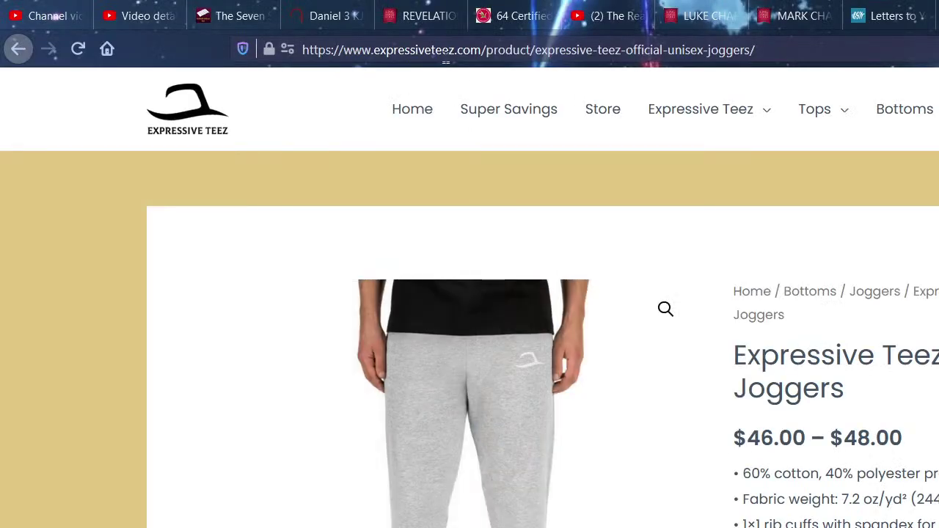
- Copy the joggers page's web address from Firefox and name the new product in Chrome "Grey Men's Joggers"
{"action": "right_click", "coordinate": [445, 53]}
{"action": "left_click", "coordinate": [505, 115]}
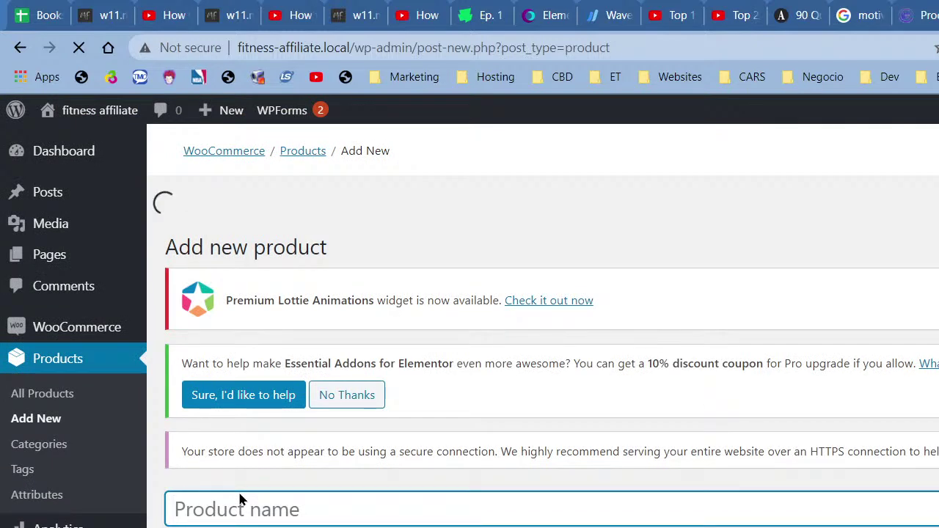
{"action": "type", "text": "Grey M"}
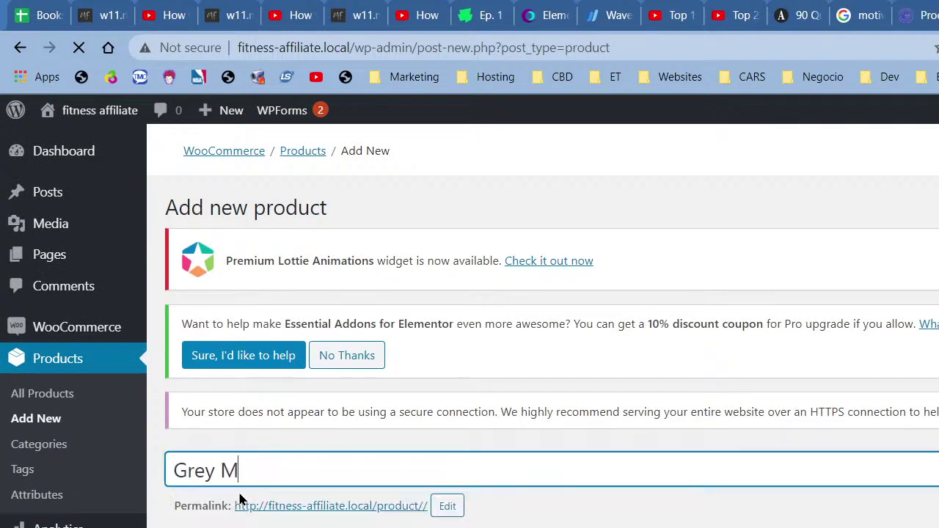
{"action": "type", "text": "en's Joggers"}
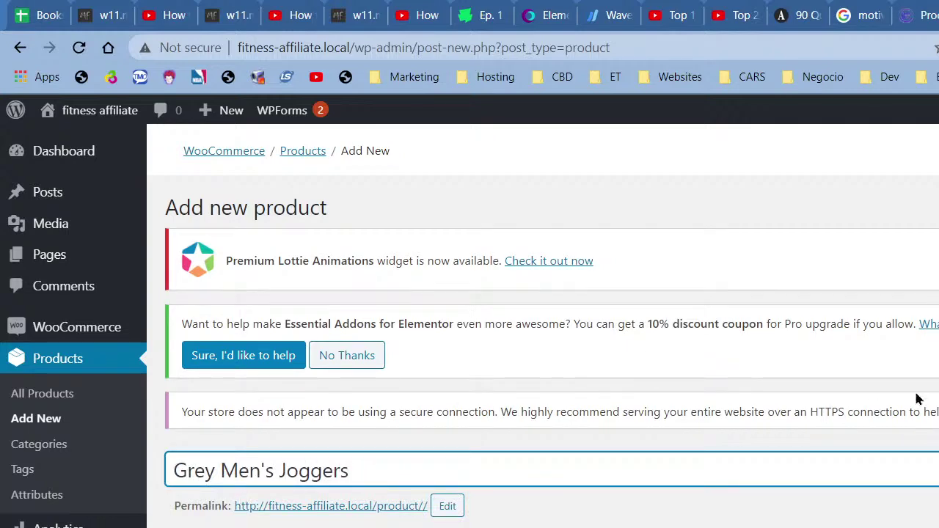
- Set the product type to External/Affiliate product and paste the copied joggers address as the product URL
{"action": "scroll", "coordinate": [915, 396], "scroll_direction": "down", "scroll_amount": 3}
{"action": "scroll", "coordinate": [552, 352], "scroll_direction": "down", "scroll_amount": 3}
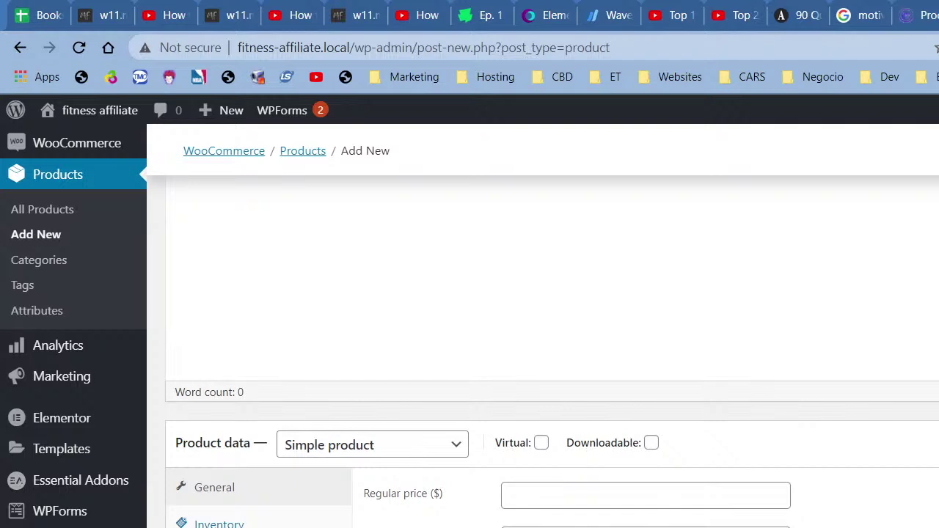
{"action": "scroll", "coordinate": [552, 440], "scroll_direction": "down", "scroll_amount": 1}
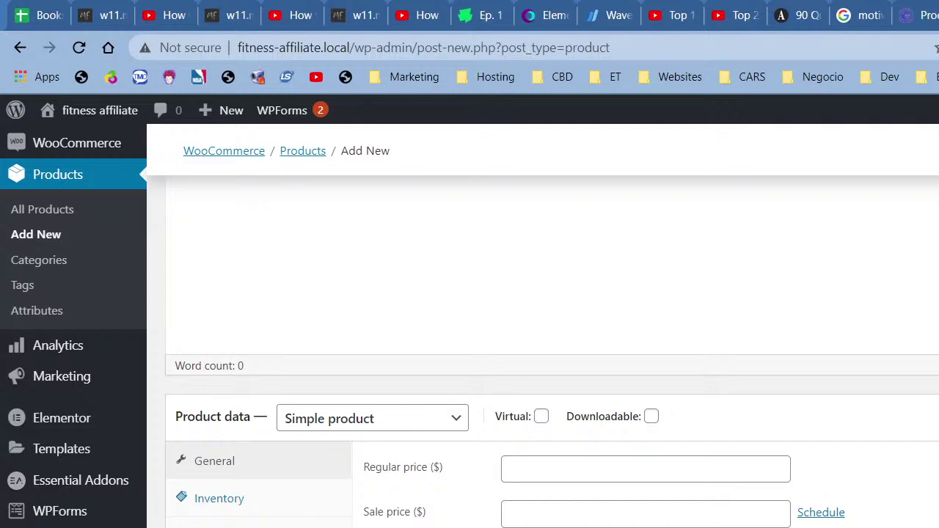
{"action": "left_click", "coordinate": [376, 429]}
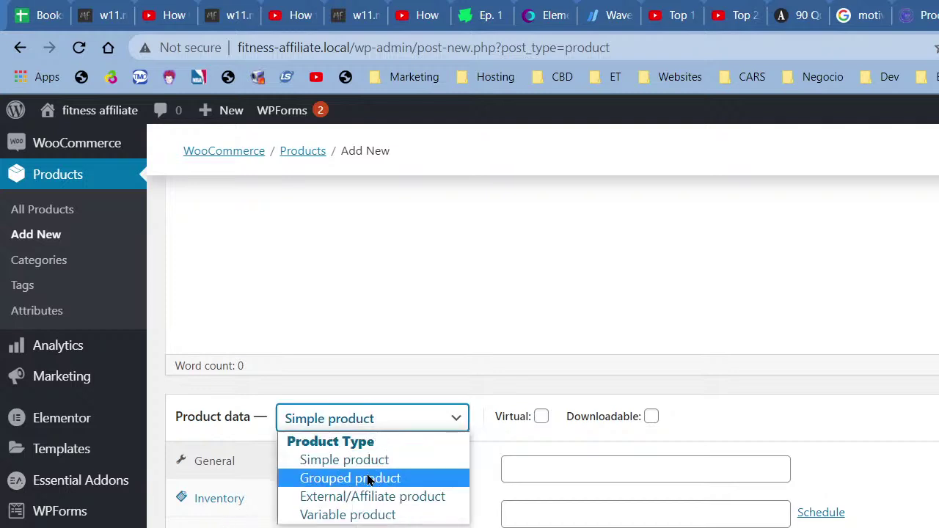
{"action": "left_click", "coordinate": [387, 496]}
{"action": "left_click", "coordinate": [538, 477]}
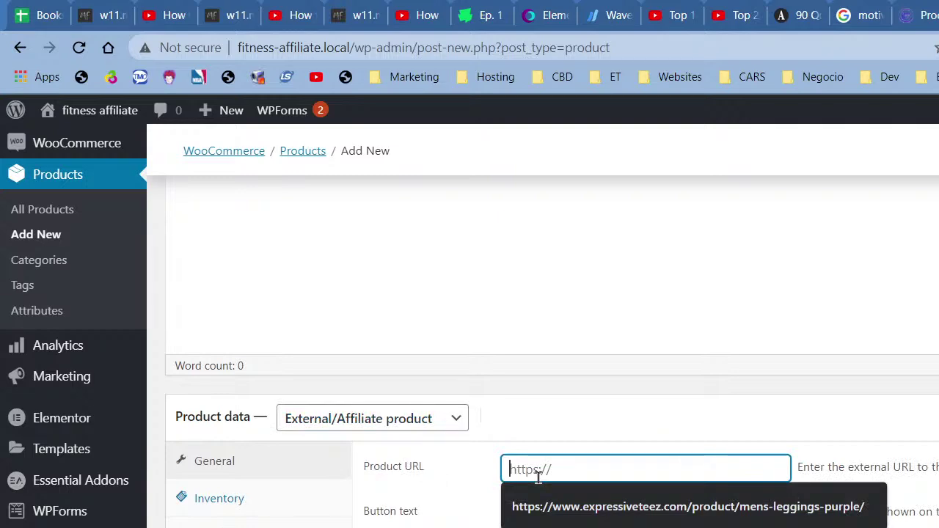
{"action": "key", "text": "ctrl+v"}
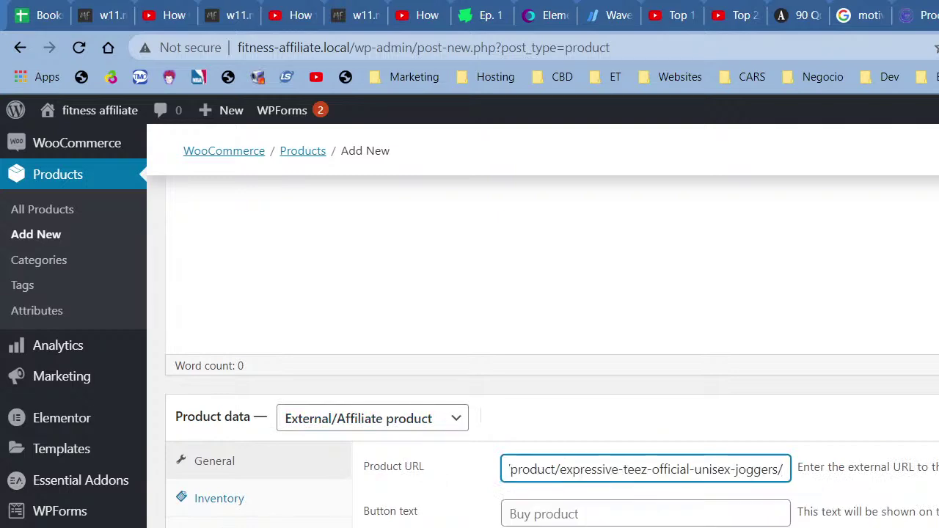
- Copy the feature list beneath the joggers' price on the Expressive Teez page into the new product's short description
{"action": "key", "text": "alt+Tab"}
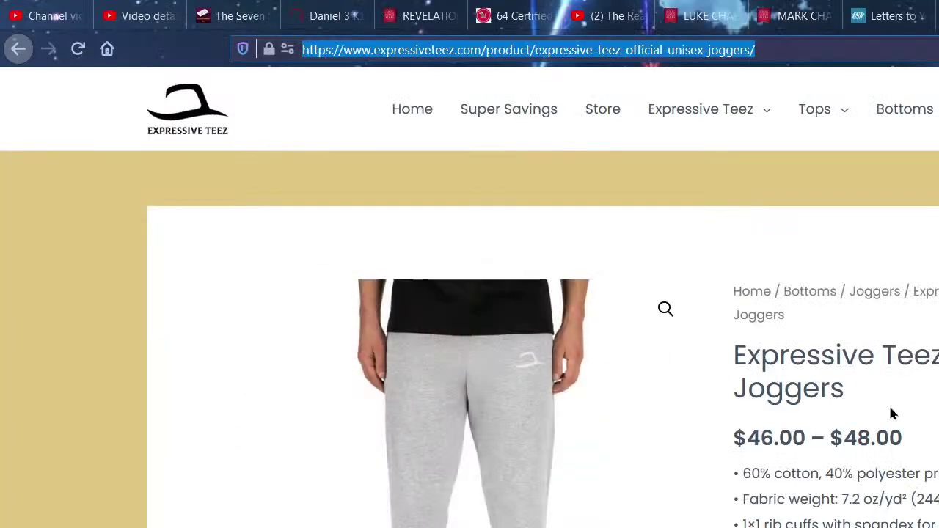
{"action": "scroll", "coordinate": [891, 413], "scroll_direction": "down", "scroll_amount": 2}
{"action": "left_click_drag", "start_coordinate": [913, 525], "coordinate": [731, 381]}
{"action": "left_click", "coordinate": [733, 387]}
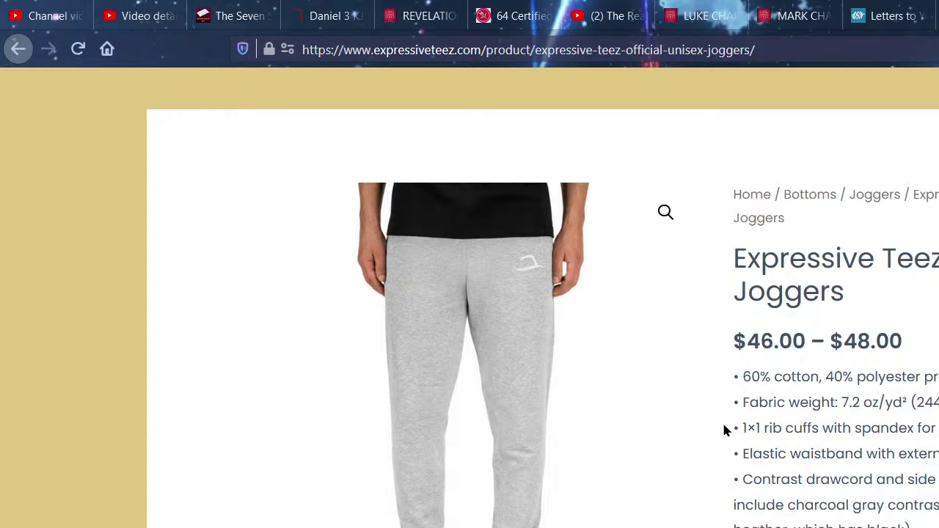
{"action": "left_click_drag", "start_coordinate": [723, 430], "coordinate": [737, 371]}
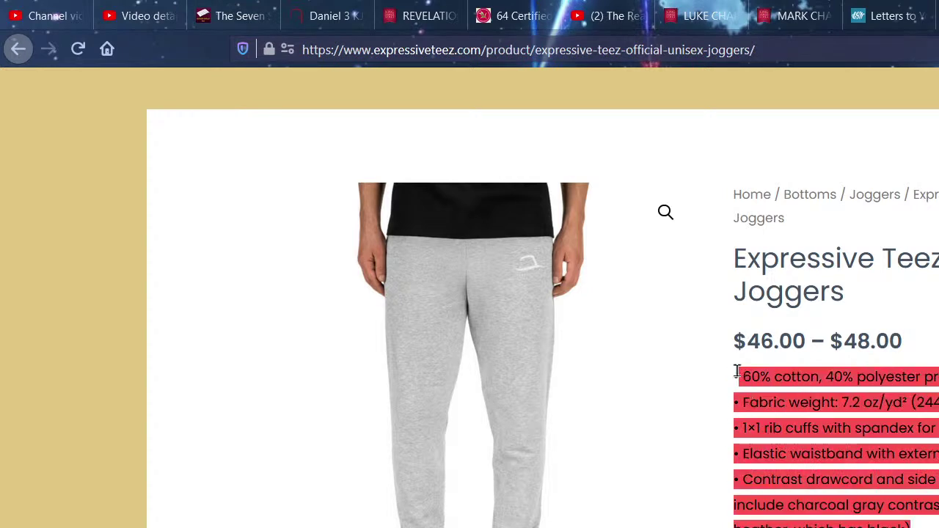
{"action": "left_click", "coordinate": [739, 370]}
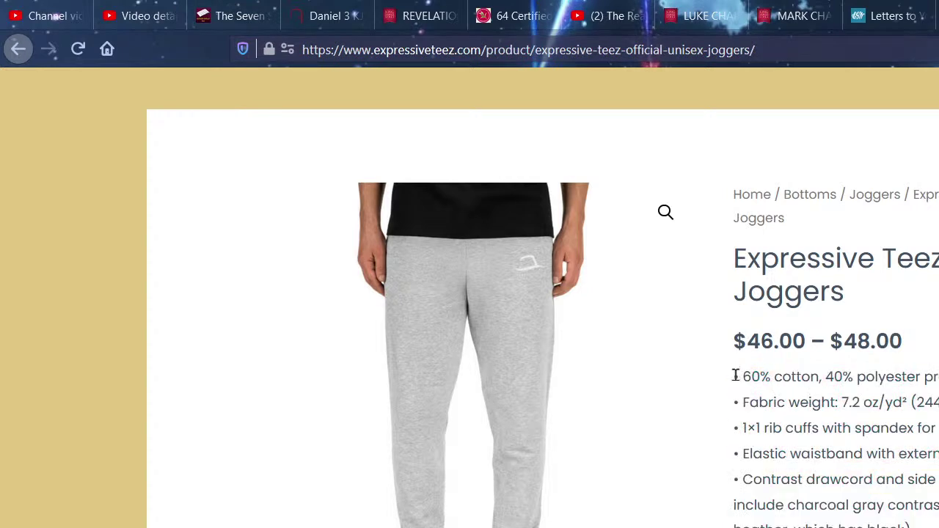
{"action": "left_click_drag", "start_coordinate": [736, 375], "coordinate": [740, 527]}
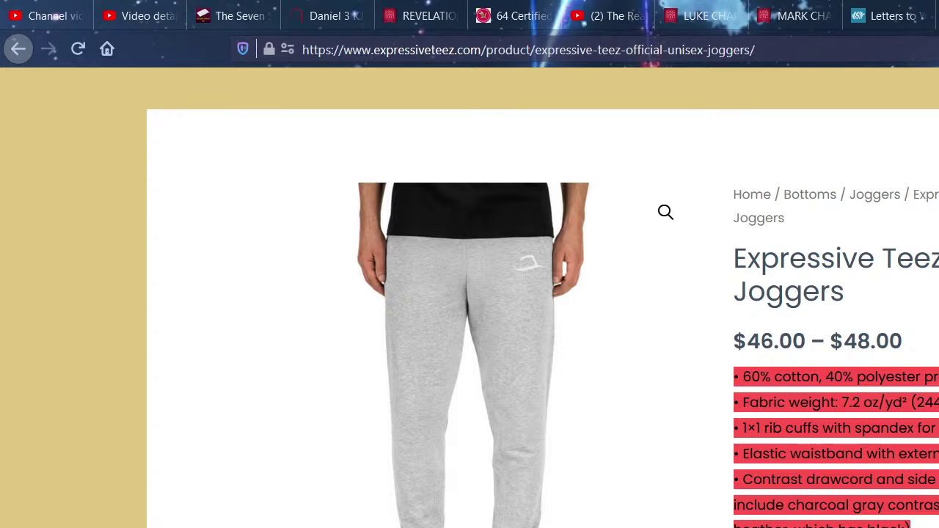
{"action": "key", "text": "alt+Tab"}
{"action": "left_click", "coordinate": [426, 465]}
{"action": "scroll", "coordinate": [425, 465], "scroll_direction": "down", "scroll_amount": 5}
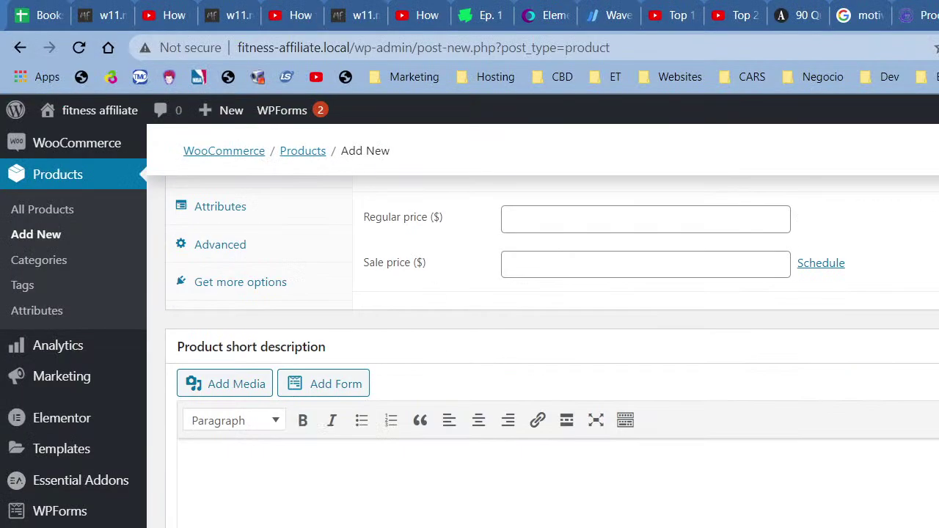
{"action": "key", "text": "ctrl+v"}
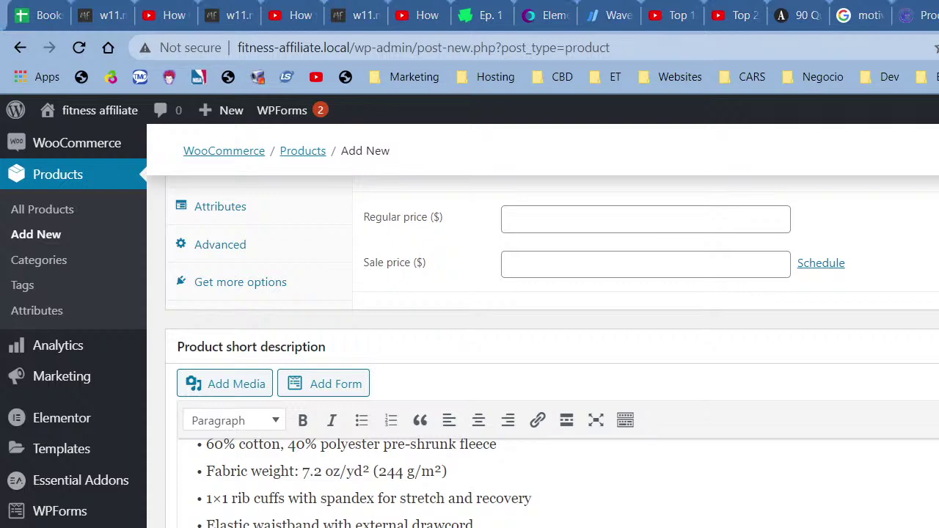
- Copy the full Description text from the Expressive Teez joggers page into the new product's main description
{"action": "key", "text": "alt+Tab"}
{"action": "scroll", "coordinate": [902, 447], "scroll_direction": "down", "scroll_amount": 8}
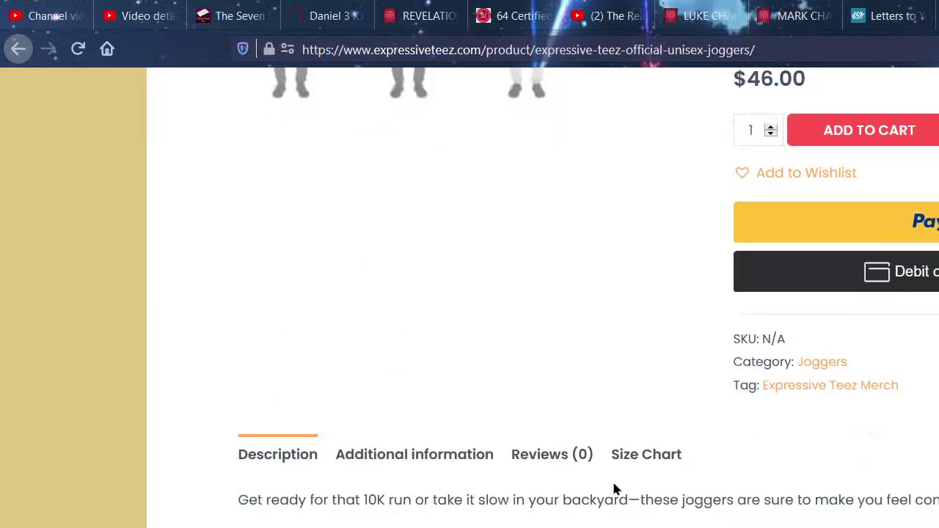
{"action": "left_click_drag", "start_coordinate": [369, 377], "coordinate": [223, 117]}
{"action": "right_click", "coordinate": [332, 155]}
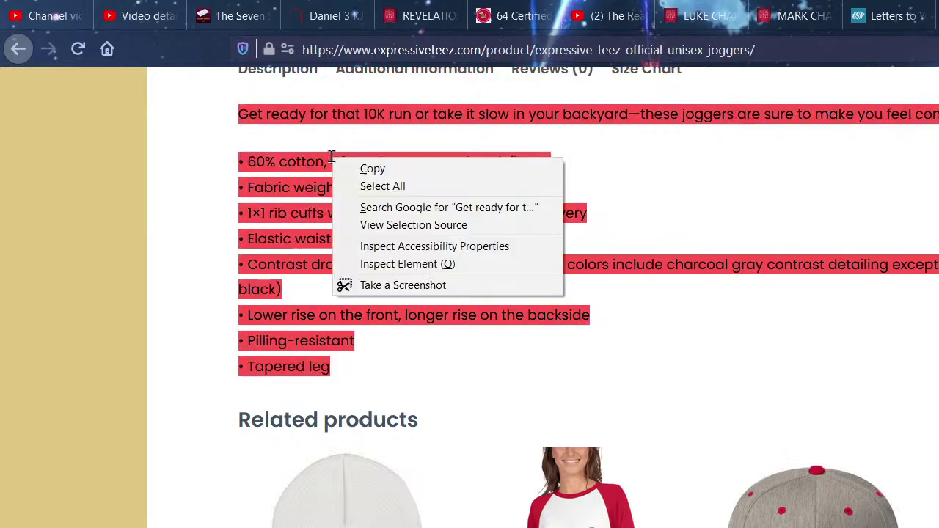
{"action": "left_click", "coordinate": [371, 169]}
{"action": "key", "text": "alt+Tab"}
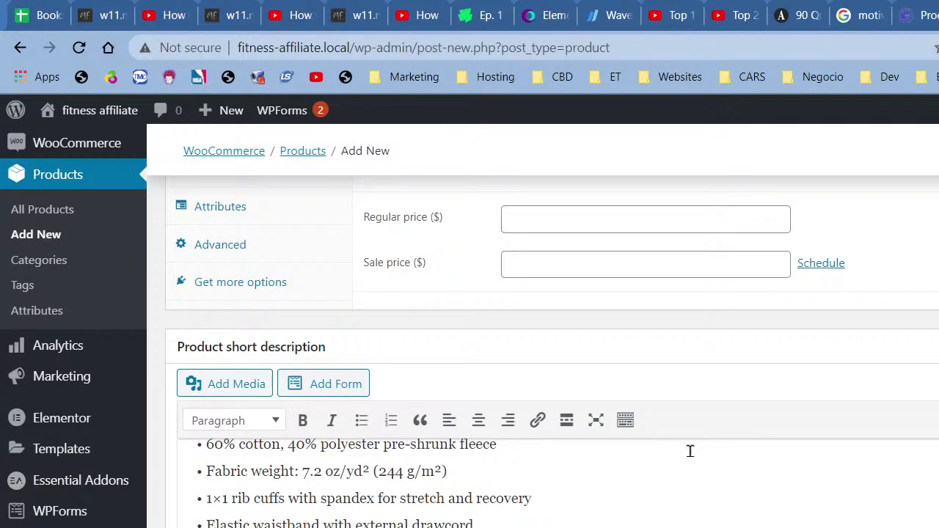
{"action": "scroll", "coordinate": [708, 373], "scroll_direction": "up", "scroll_amount": 15}
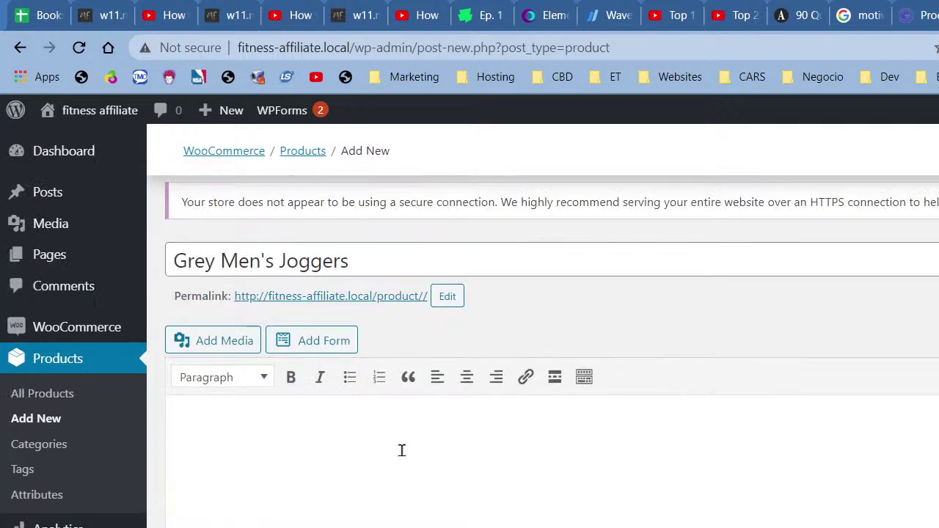
{"action": "left_click", "coordinate": [401, 450]}
{"action": "key", "text": "ctrl+v"}
- Upload Expressive_Teez_Official_Unisex_Joggers_Heather from the Unisex Joggers mockups folder and set it as the product image
{"action": "scroll", "coordinate": [418, 461], "scroll_direction": "down", "scroll_amount": 6}
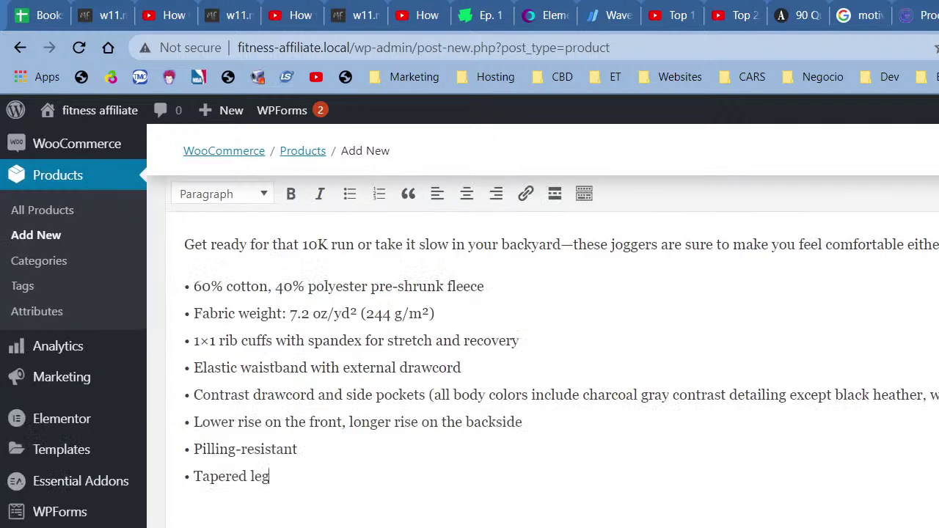
{"action": "scroll", "coordinate": [543, 330], "scroll_direction": "down", "scroll_amount": 5}
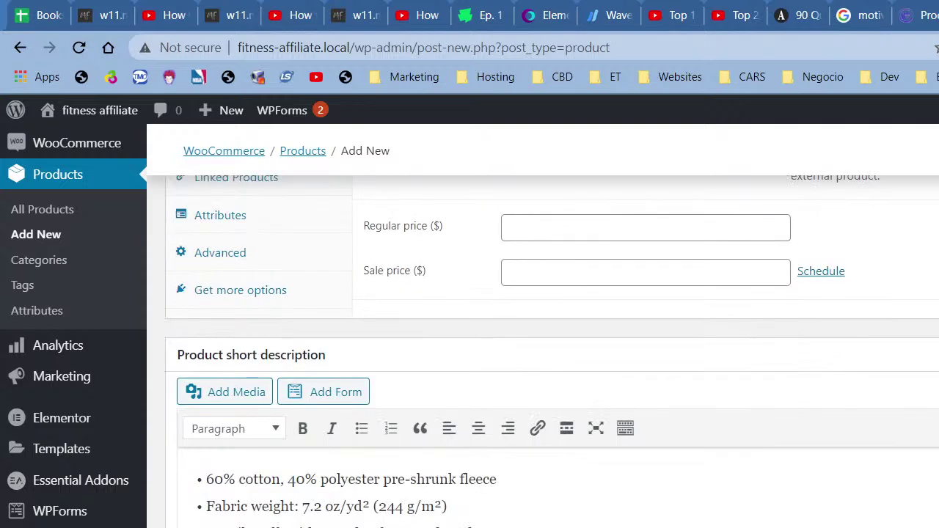
{"action": "scroll", "coordinate": [543, 330], "scroll_direction": "down", "scroll_amount": 3}
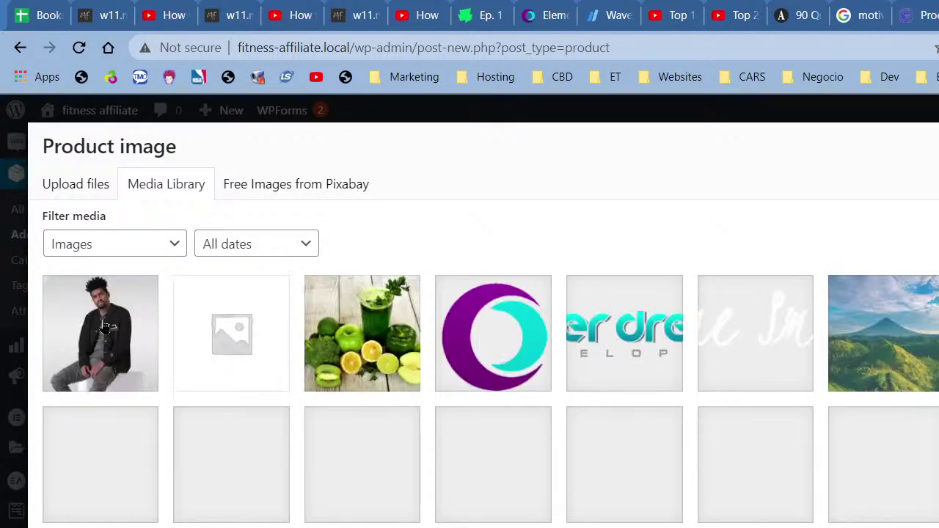
{"action": "left_click", "coordinate": [110, 188]}
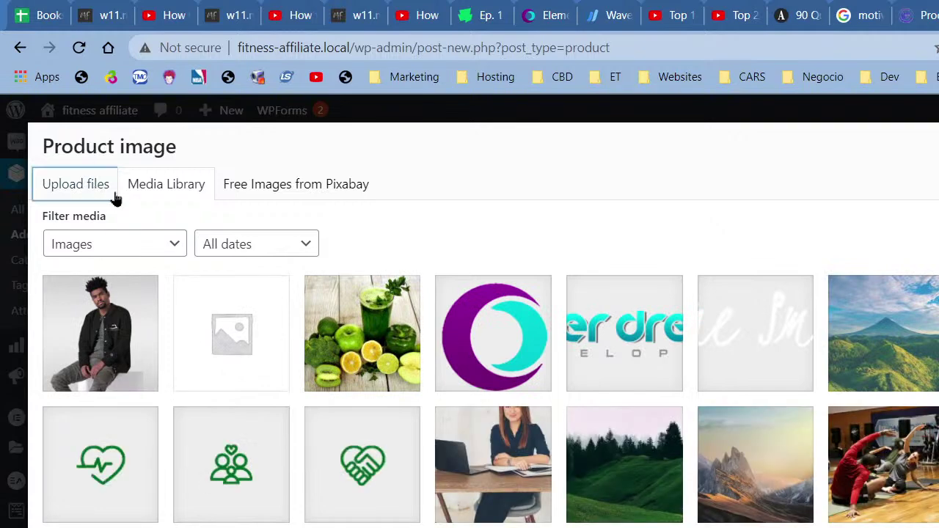
{"action": "left_click", "coordinate": [724, 450]}
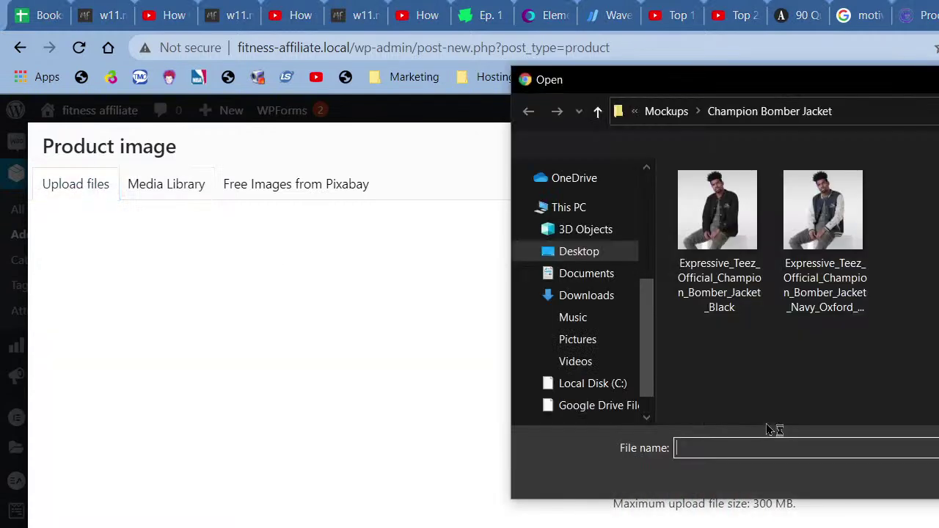
{"action": "left_click", "coordinate": [697, 112]}
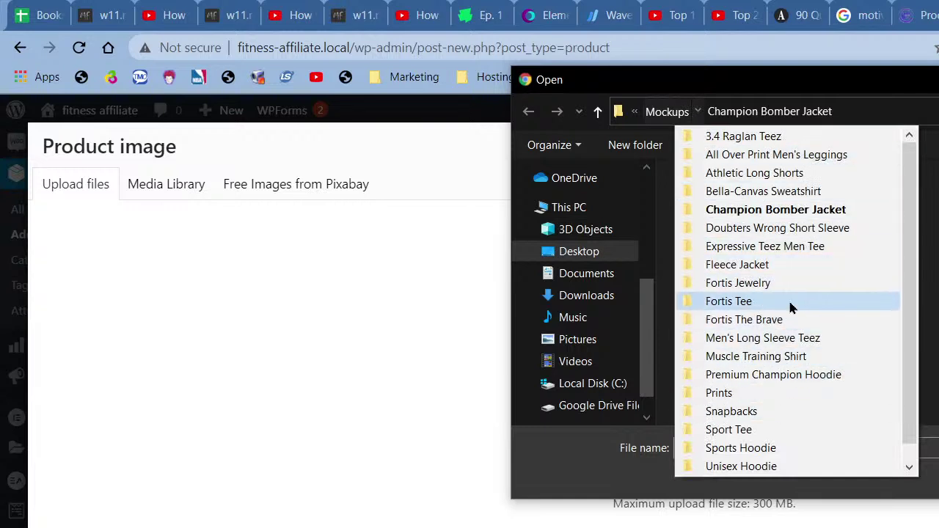
{"action": "scroll", "coordinate": [773, 359], "scroll_direction": "down", "scroll_amount": 1}
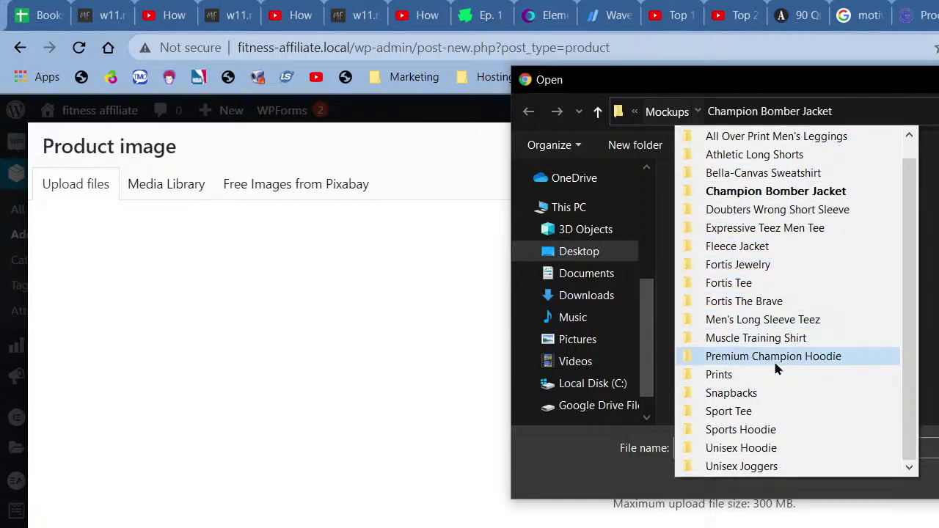
{"action": "left_click", "coordinate": [803, 464]}
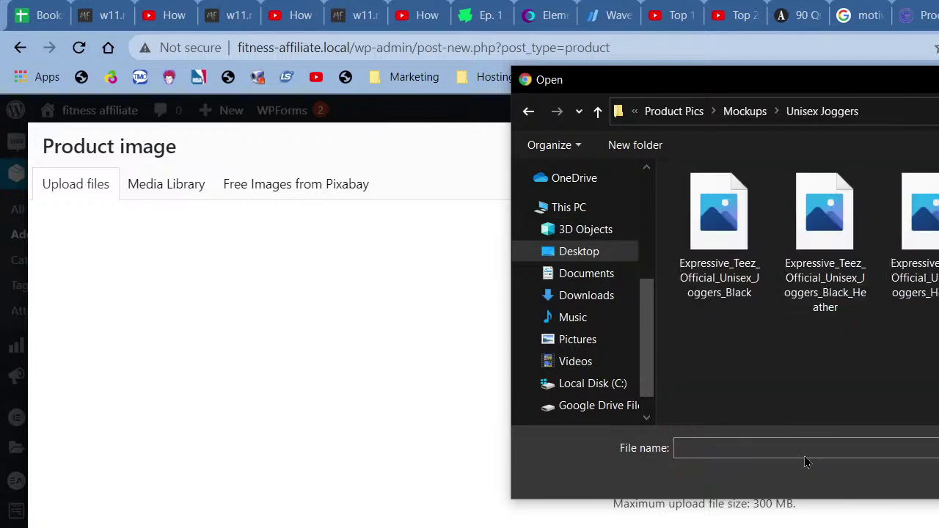
{"action": "left_click", "coordinate": [916, 220]}
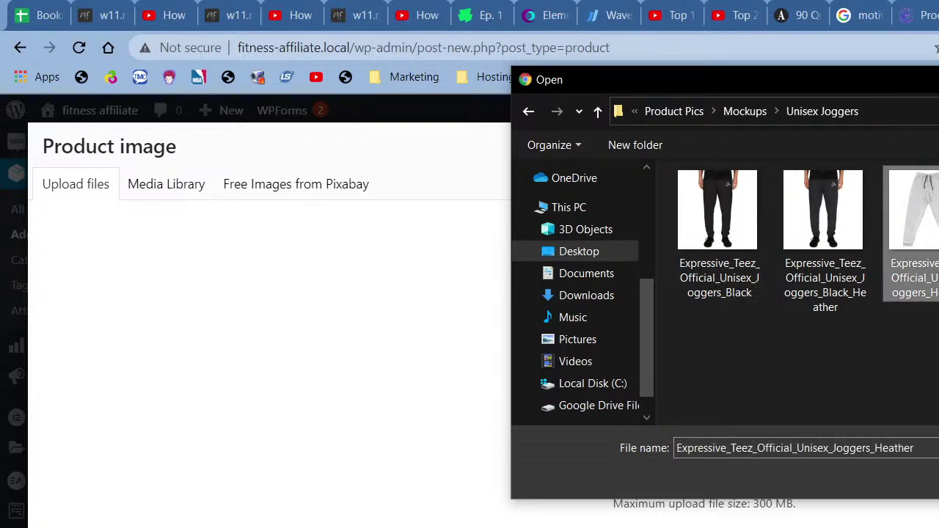
{"action": "key", "text": "Return"}
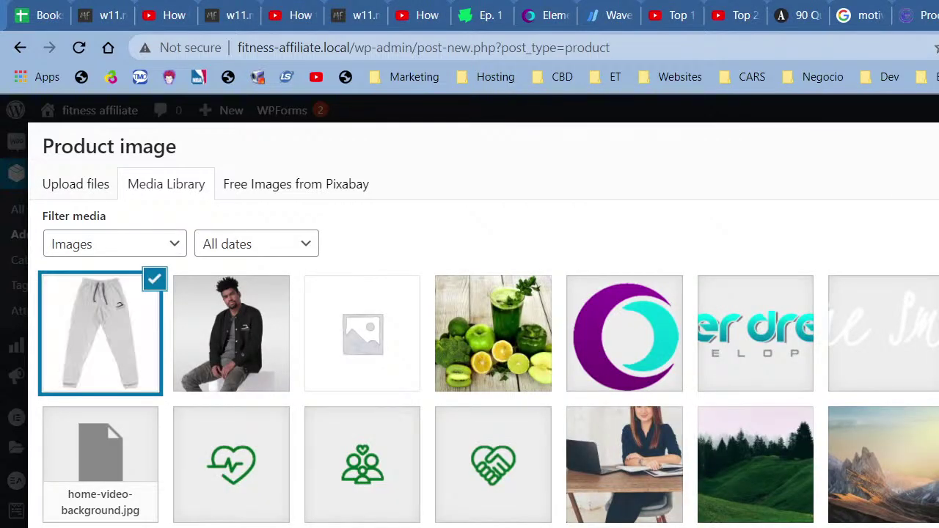
{"action": "key", "text": "Escape"}
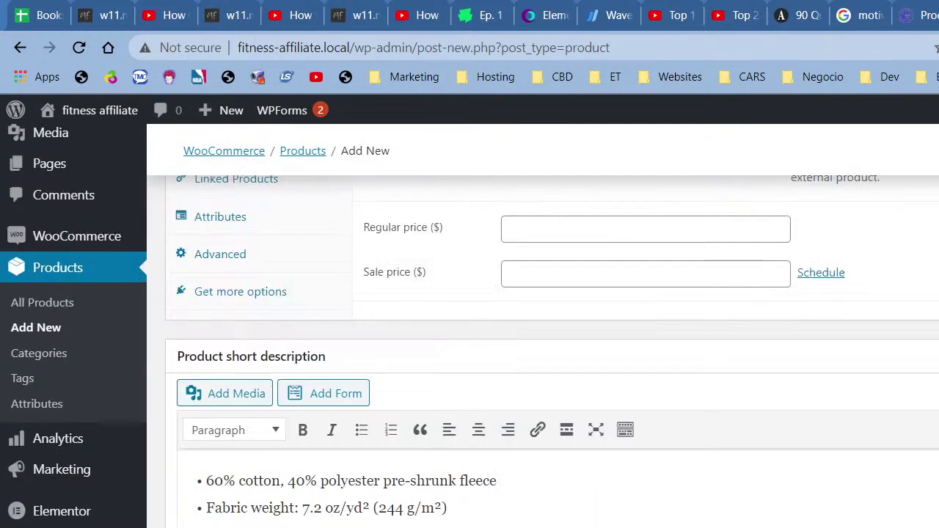
- Upload all pictures in the Unisex Joggers folder for the product gallery
{"action": "scroll", "coordinate": [543, 330], "scroll_direction": "down", "scroll_amount": 6}
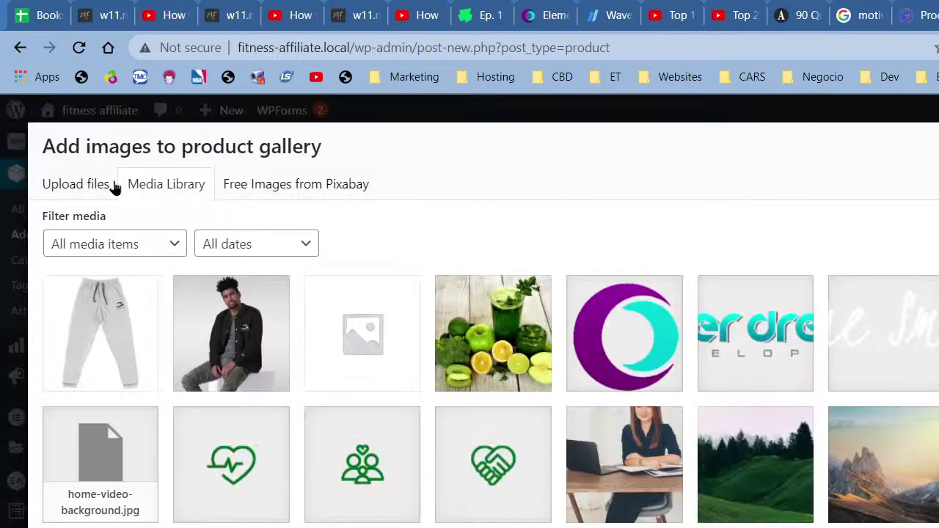
{"action": "left_click", "coordinate": [112, 184]}
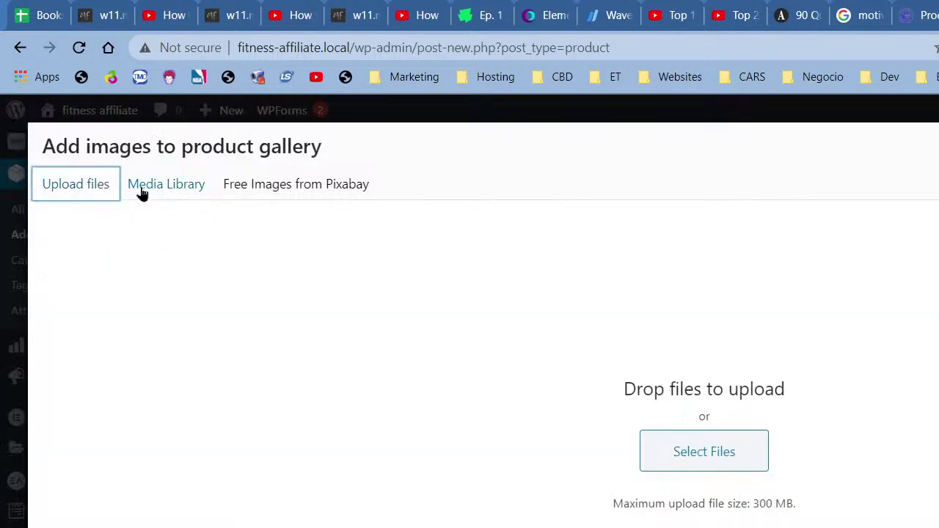
{"action": "left_click", "coordinate": [681, 446]}
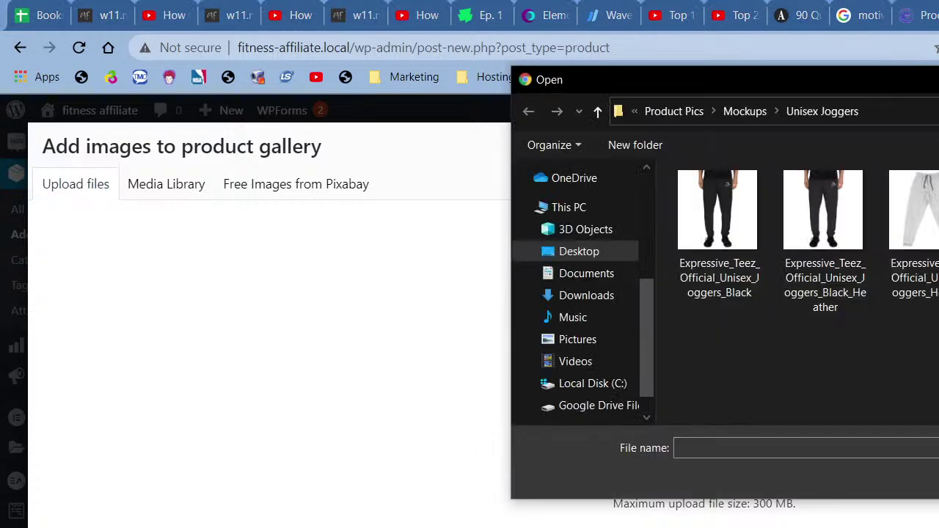
{"action": "key", "text": "ctrl+a"}
{"action": "key", "text": "Return"}
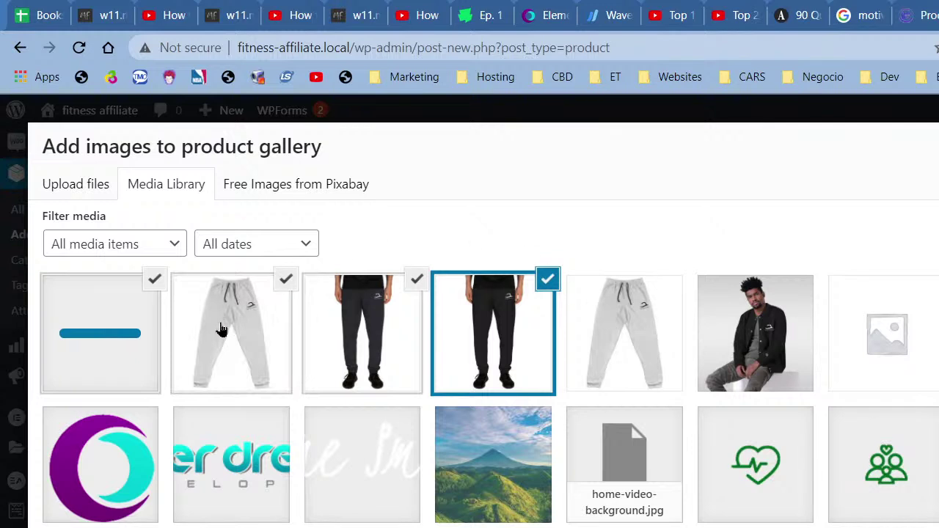
- Reduce the selection of uploaded pictures to the navy joggers and add that image to the product gallery
{"action": "left_click", "coordinate": [546, 284]}
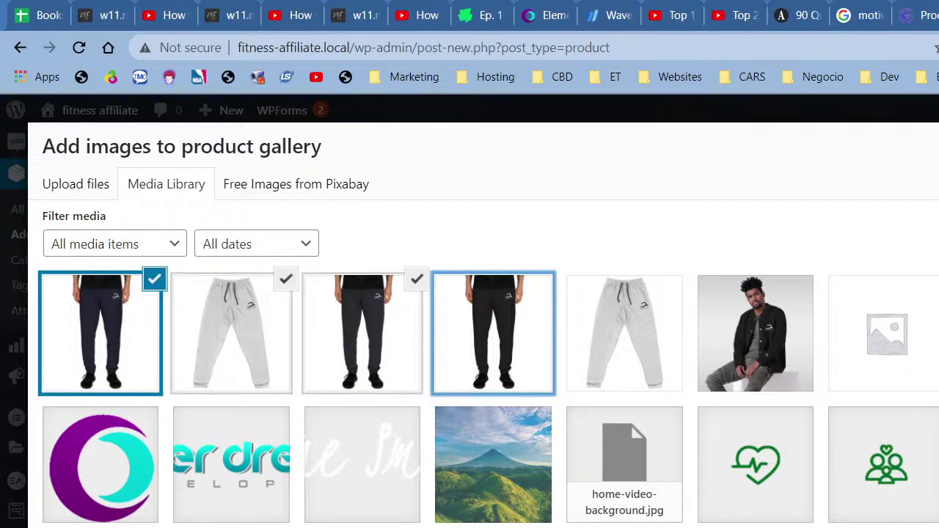
{"action": "left_click", "coordinate": [546, 288]}
{"action": "left_click", "coordinate": [491, 328]}
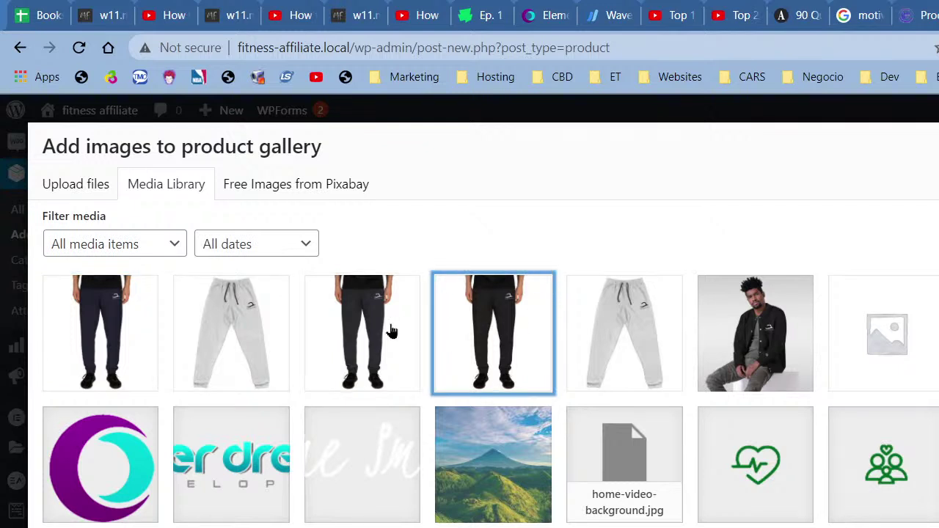
{"action": "left_click", "coordinate": [143, 327]}
{"action": "left_click", "coordinate": [222, 335]}
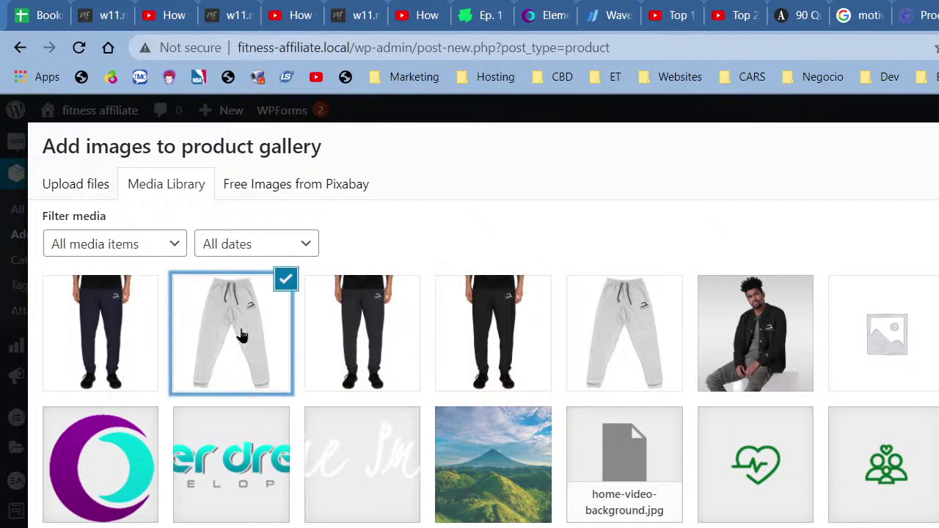
{"action": "left_click", "coordinate": [372, 340]}
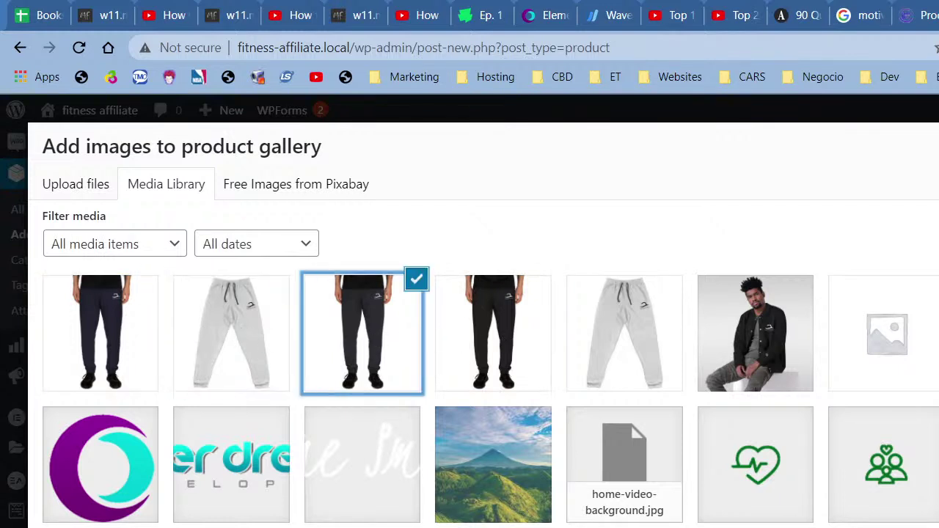
{"action": "left_click", "coordinate": [120, 334]}
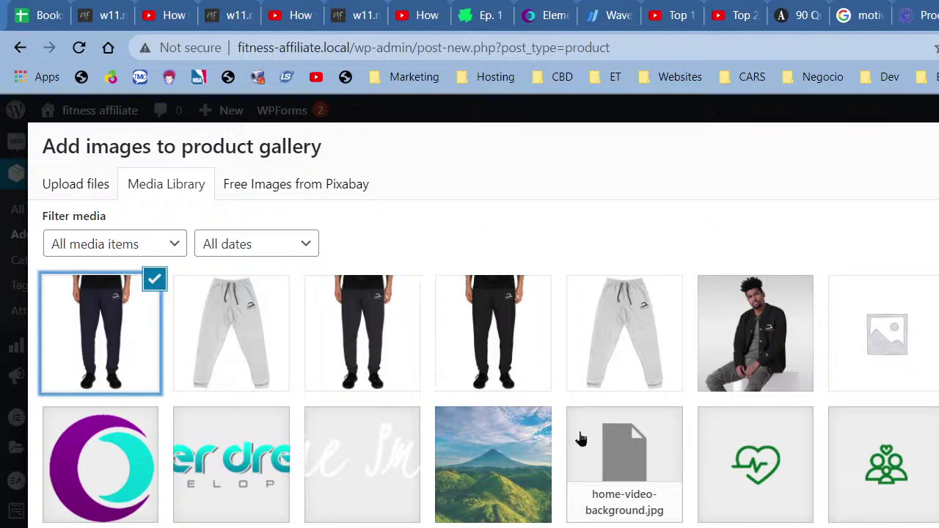
{"action": "key", "text": "Escape"}
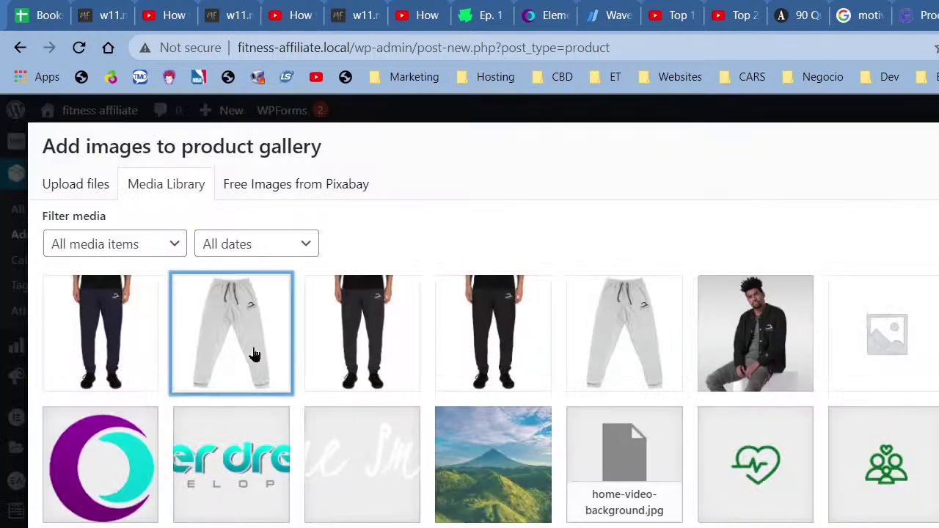
- Add the light grey, black heather and black joggers images to the product gallery one at a time
{"action": "left_click", "coordinate": [254, 356]}
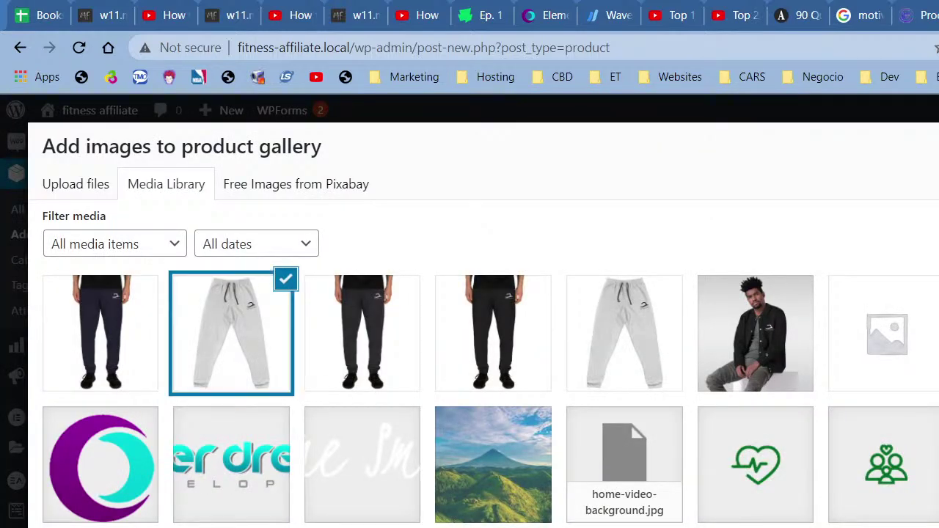
{"action": "key", "text": "Escape"}
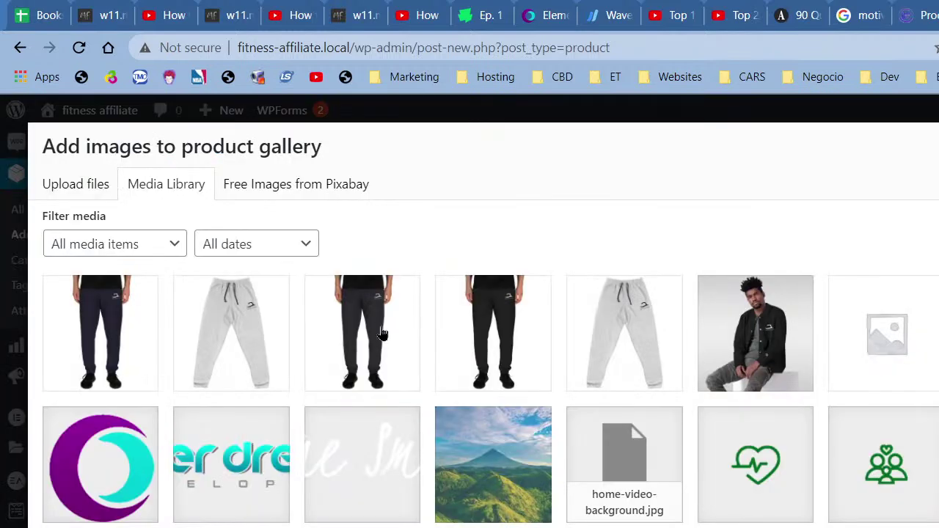
{"action": "left_click", "coordinate": [374, 325]}
{"action": "key", "text": "Escape"}
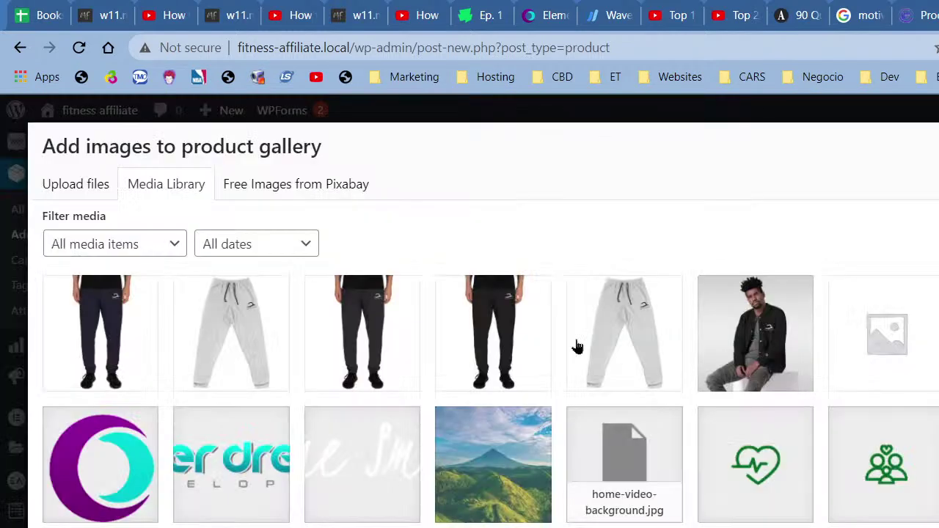
{"action": "left_click", "coordinate": [468, 336]}
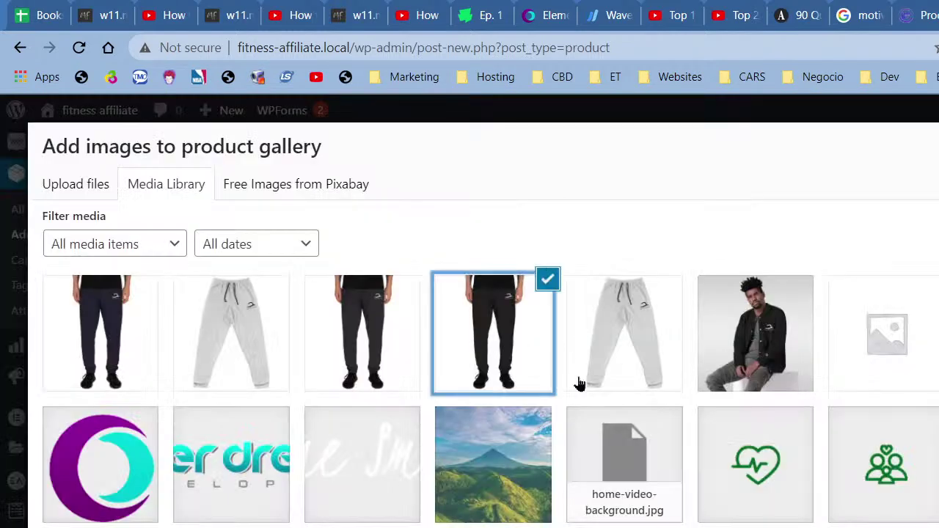
{"action": "key", "text": "Escape"}
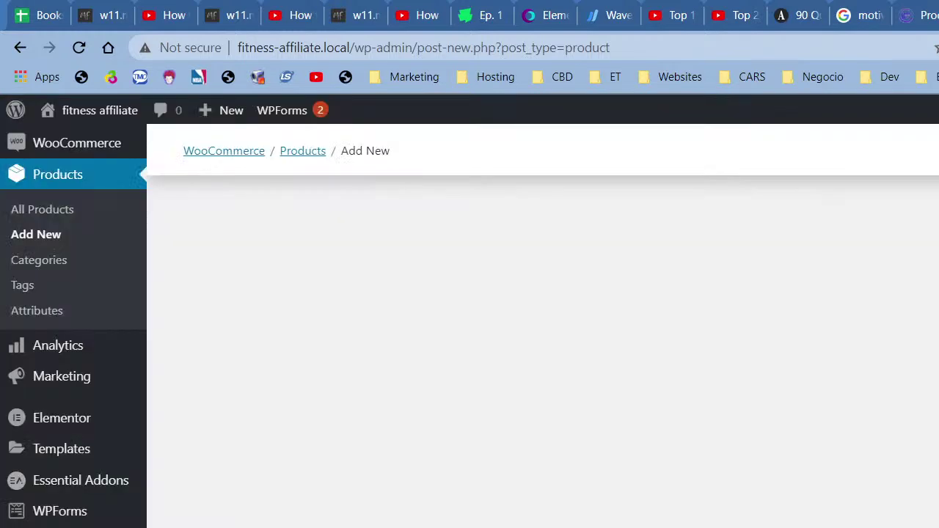
- Link Purple Men's Leggings to the joggers as an upsell by searching for "leggi"
{"action": "scroll", "coordinate": [553, 486], "scroll_direction": "up", "scroll_amount": 5}
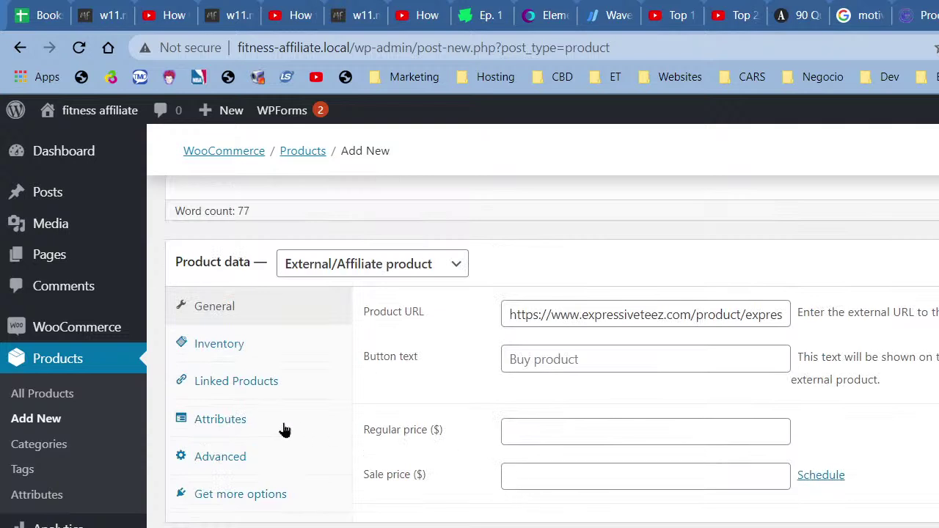
{"action": "left_click", "coordinate": [244, 383]}
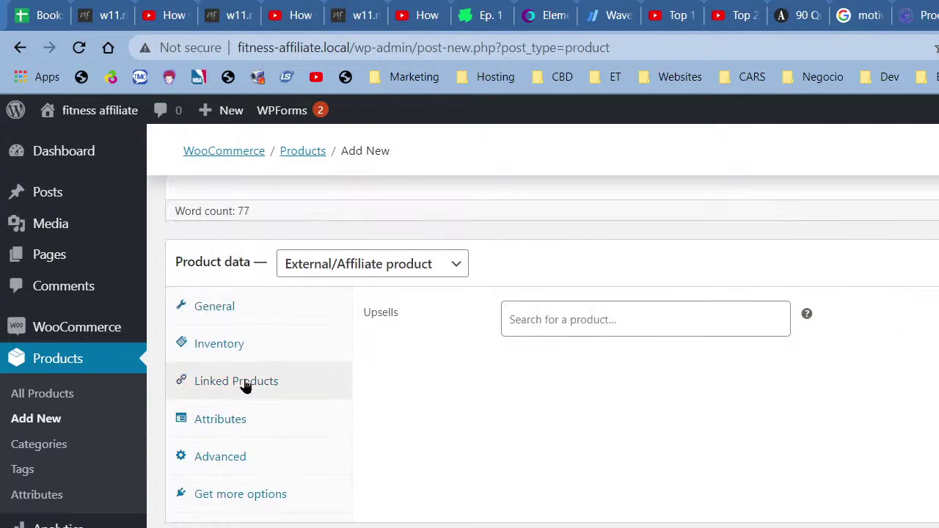
{"action": "left_click", "coordinate": [602, 313]}
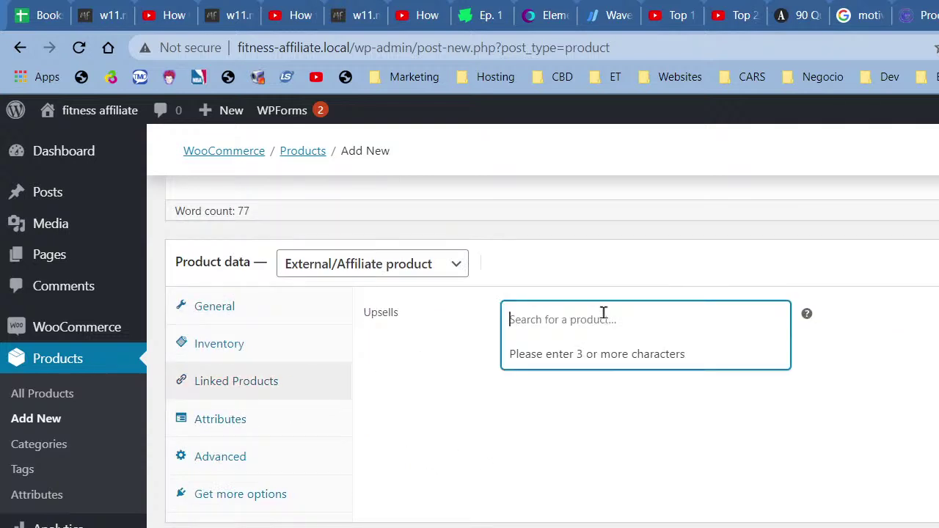
{"action": "type", "text": "leggi"}
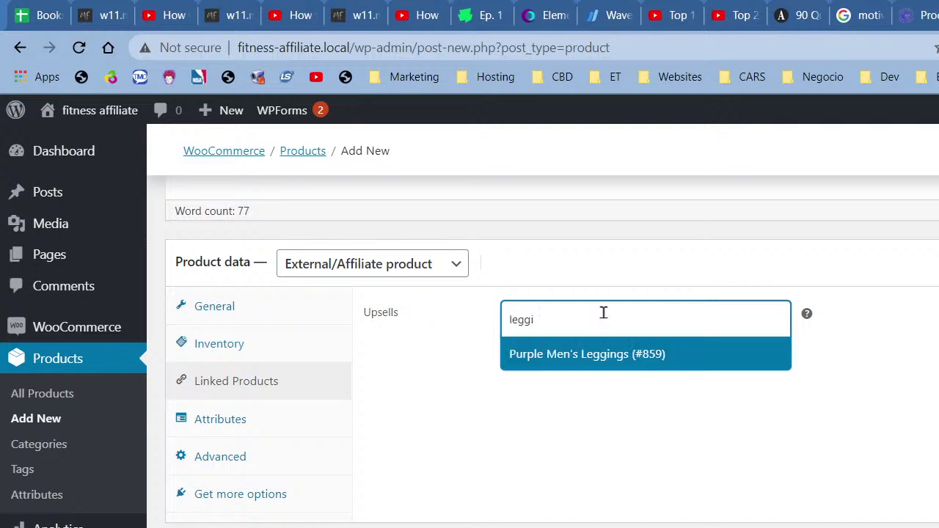
{"action": "left_click", "coordinate": [659, 357]}
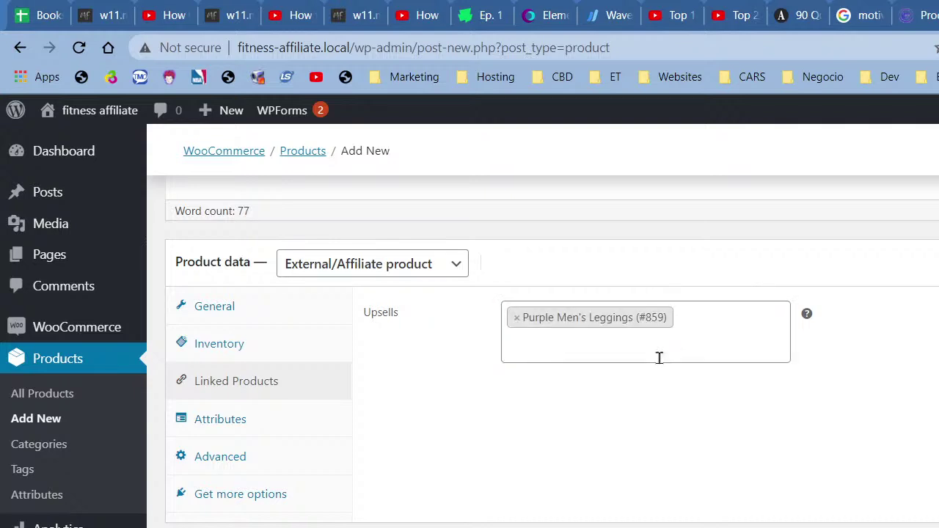
- Review the attribute, advanced and inventory settings in the joggers' product data
{"action": "left_click", "coordinate": [257, 418]}
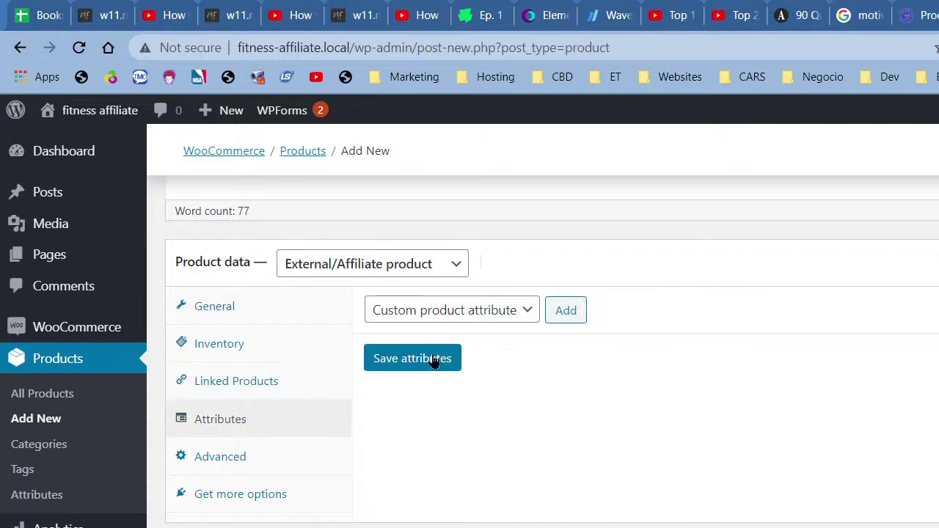
{"action": "left_click", "coordinate": [511, 315]}
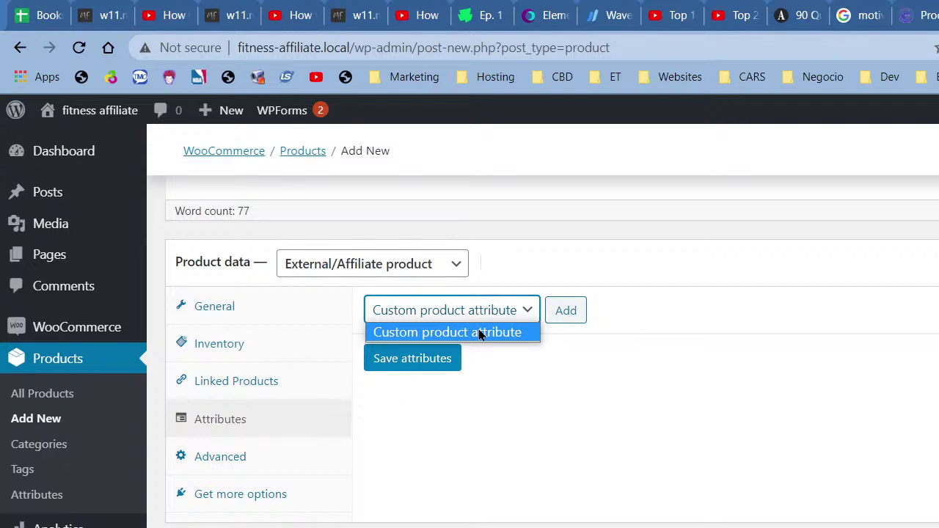
{"action": "left_click", "coordinate": [210, 456]}
{"action": "left_click", "coordinate": [209, 456]}
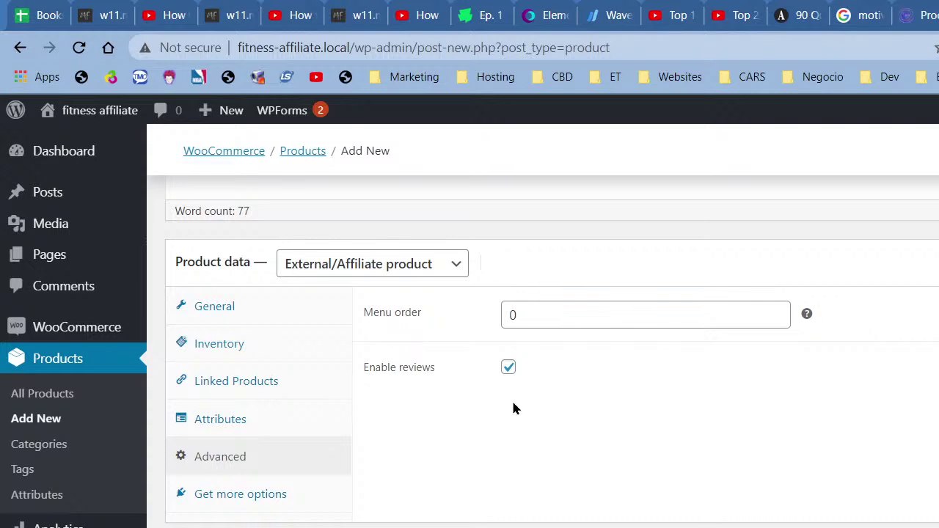
{"action": "left_click", "coordinate": [241, 345]}
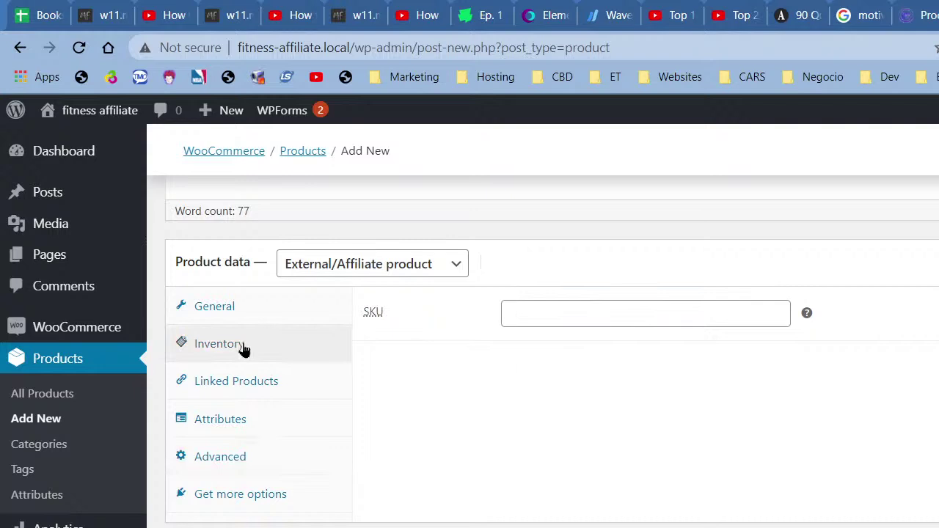
- Set the joggers' regular price to $55 and sale price to $45 in the general product data
{"action": "left_click", "coordinate": [247, 381]}
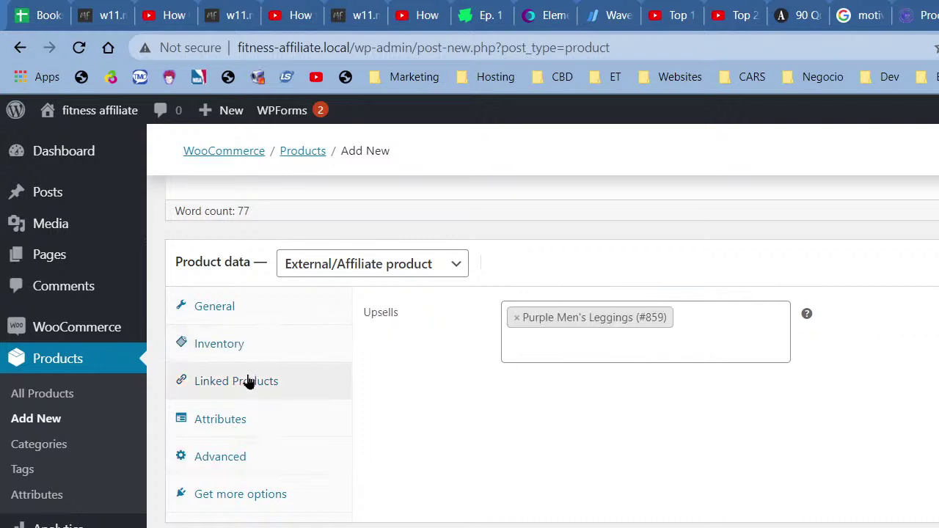
{"action": "left_click", "coordinate": [246, 314]}
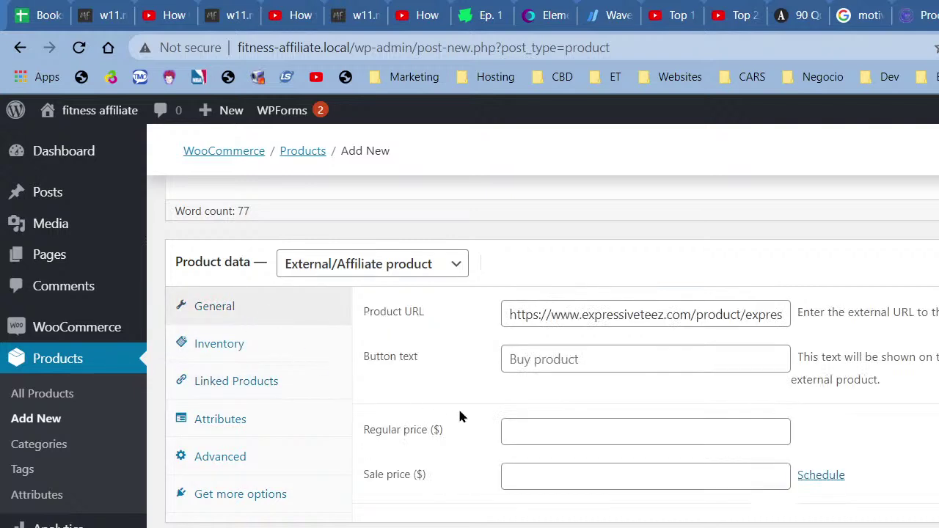
{"action": "left_click", "coordinate": [571, 428]}
{"action": "type", "text": "55"}
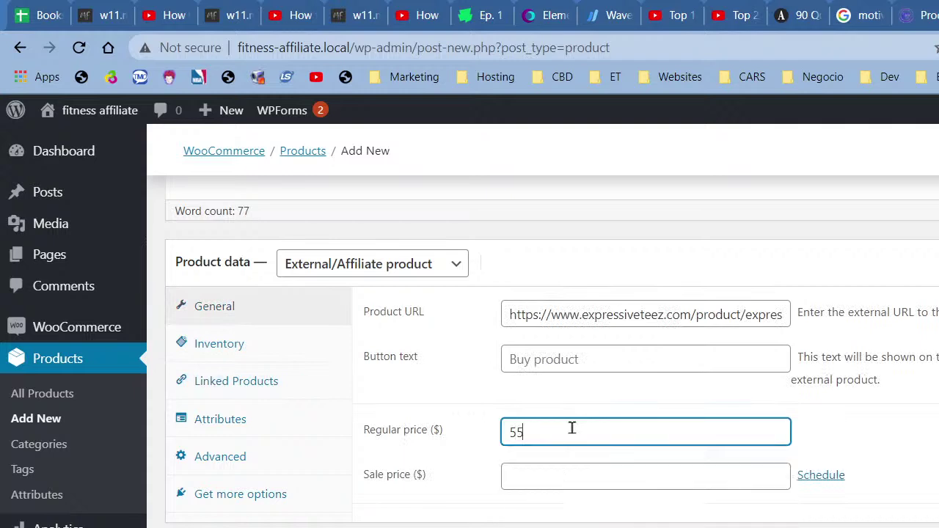
{"action": "left_click", "coordinate": [565, 464]}
{"action": "type", "text": "45"}
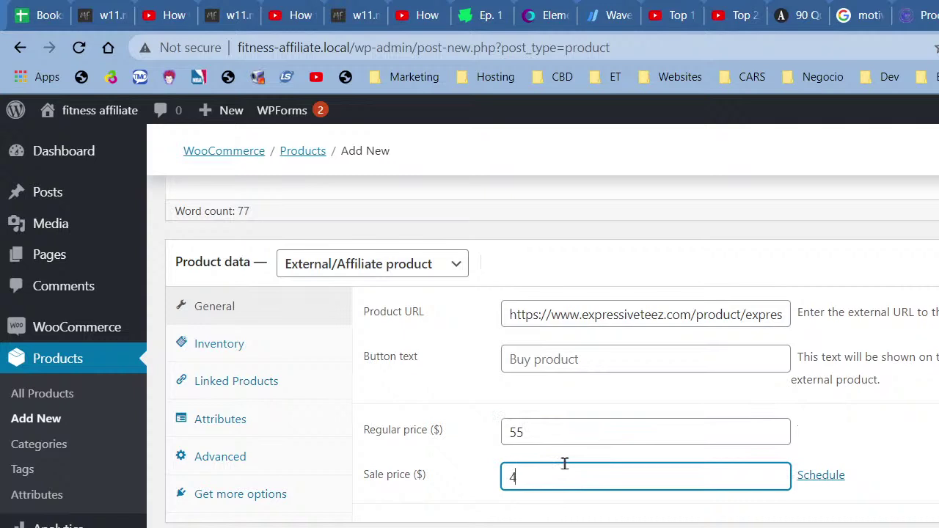
{"action": "left_click", "coordinate": [804, 476]}
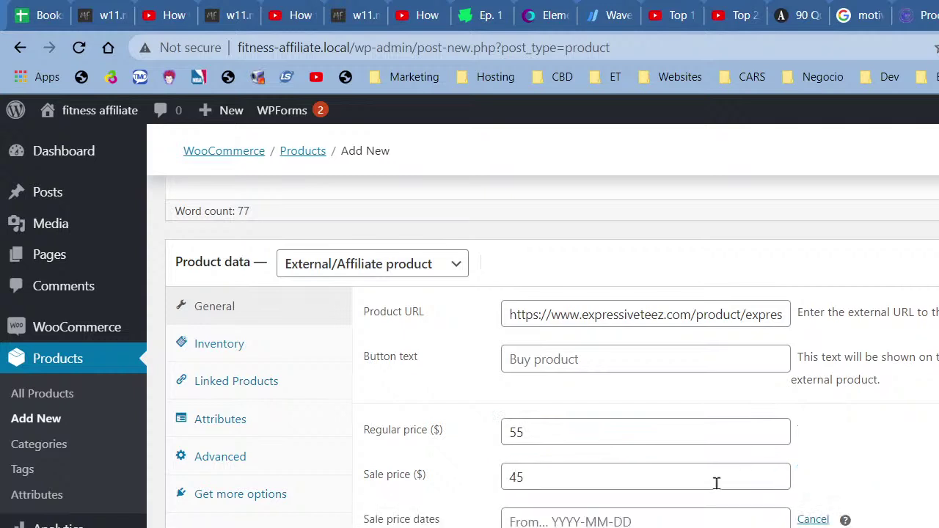
{"action": "left_click", "coordinate": [803, 522]}
{"action": "left_click", "coordinate": [719, 488]}
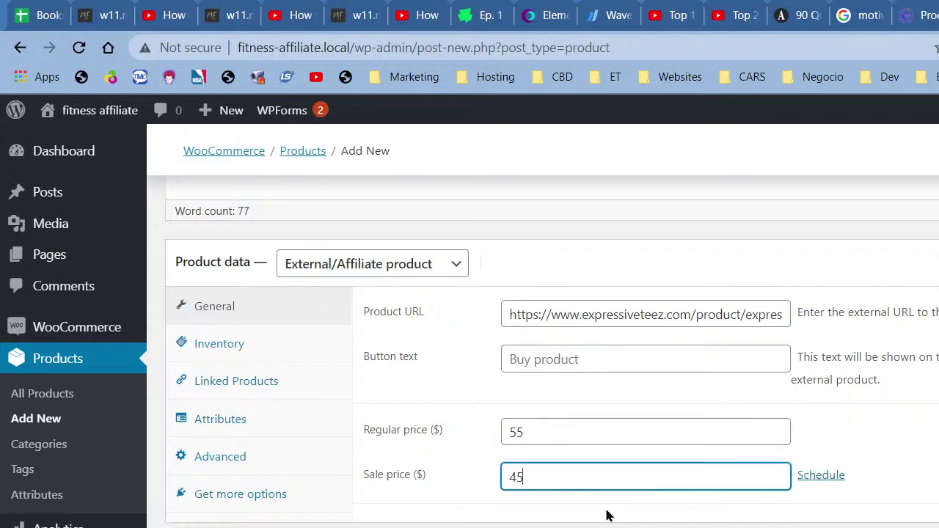
- Schedule the joggers' sale price from 2020-11-09 to 2020-11-30
{"action": "key", "text": "Tab"}
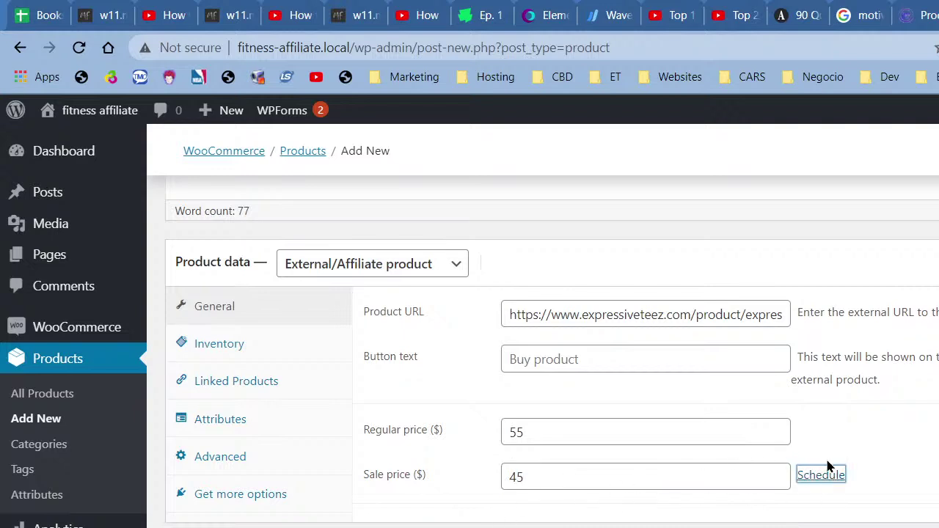
{"action": "left_click", "coordinate": [821, 475]}
{"action": "left_click", "coordinate": [594, 515]}
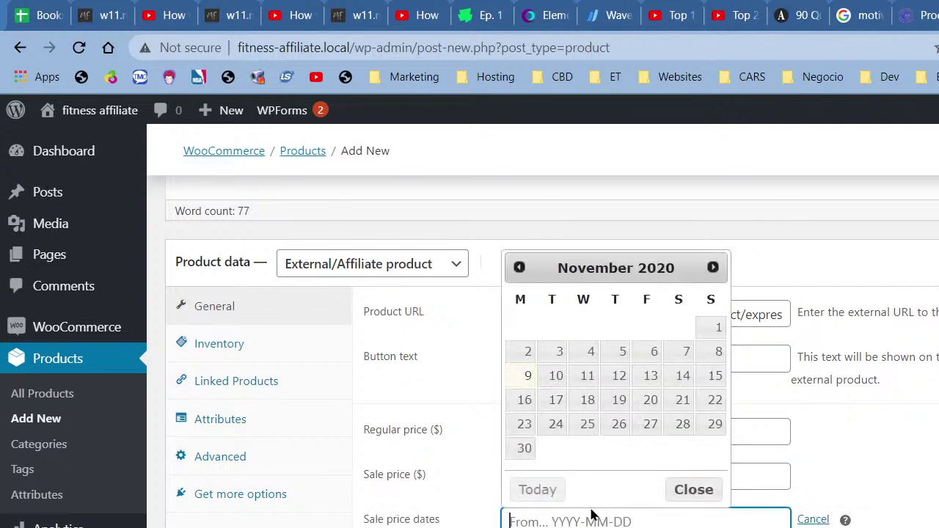
{"action": "left_click", "coordinate": [516, 377]}
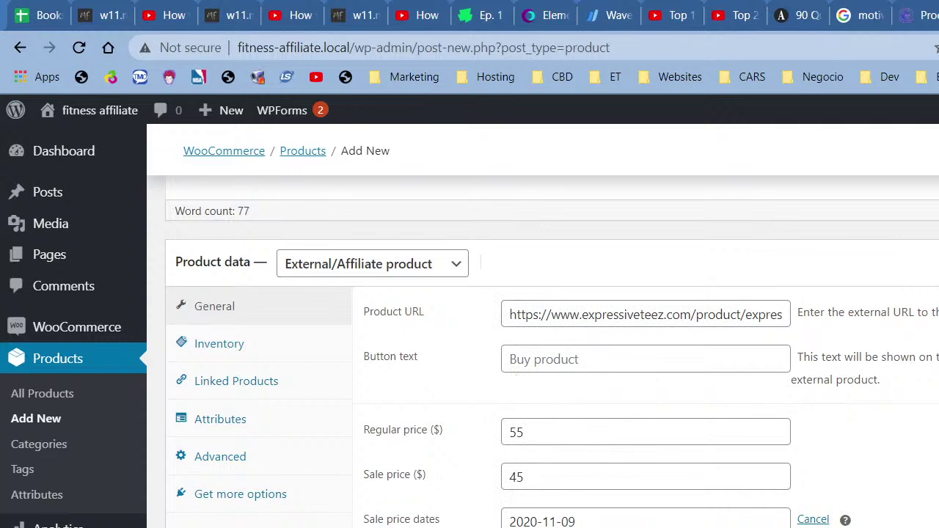
{"action": "key", "text": "Tab"}
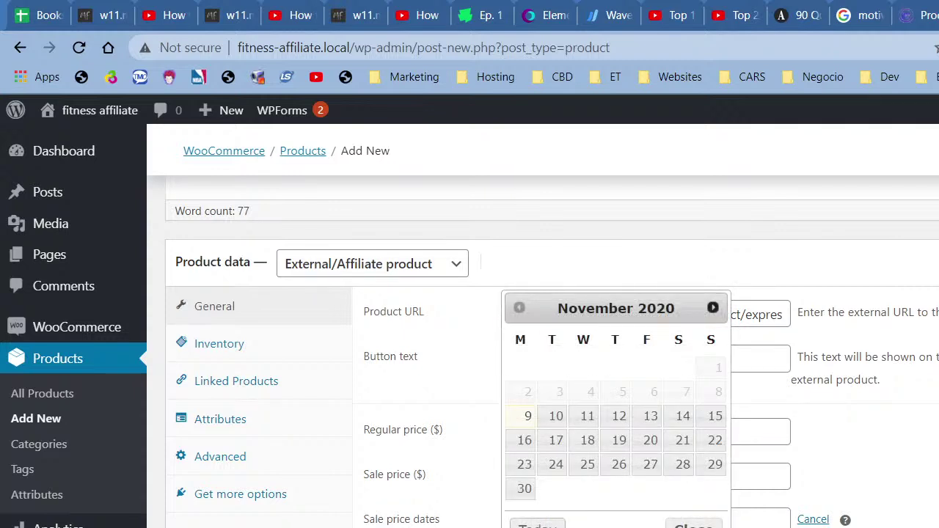
{"action": "left_click", "coordinate": [525, 489]}
- Publish the Grey Men's Joggers product and open its store page
{"action": "scroll", "coordinate": [913, 463], "scroll_direction": "down", "scroll_amount": 6}
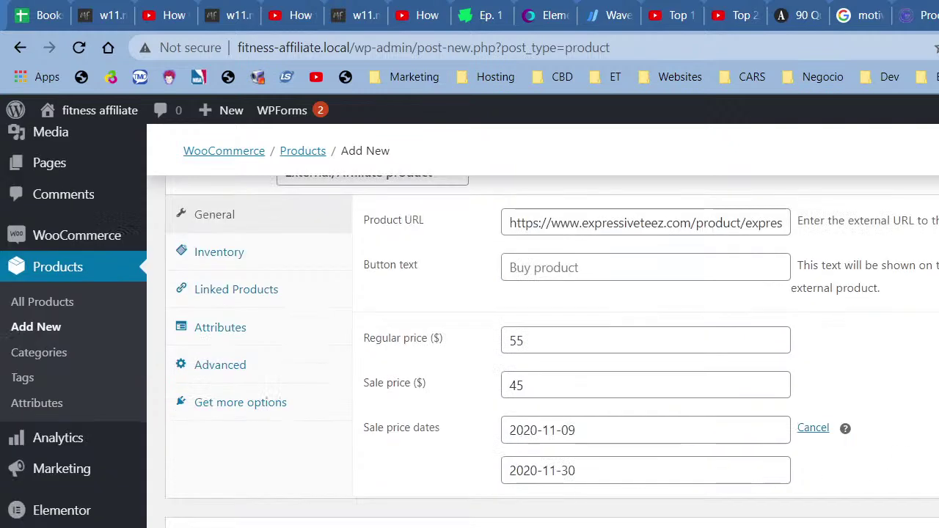
{"action": "scroll", "coordinate": [552, 352], "scroll_direction": "up", "scroll_amount": 12}
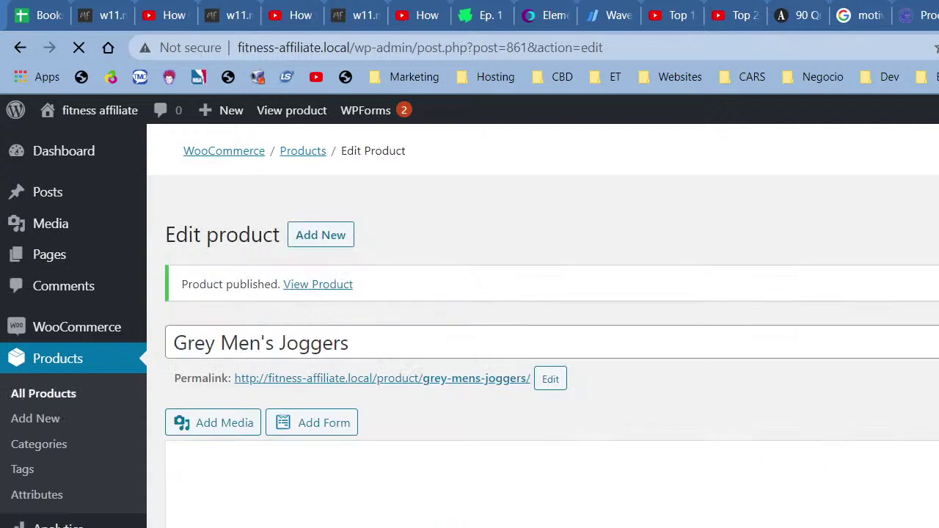
{"action": "left_click", "coordinate": [326, 289]}
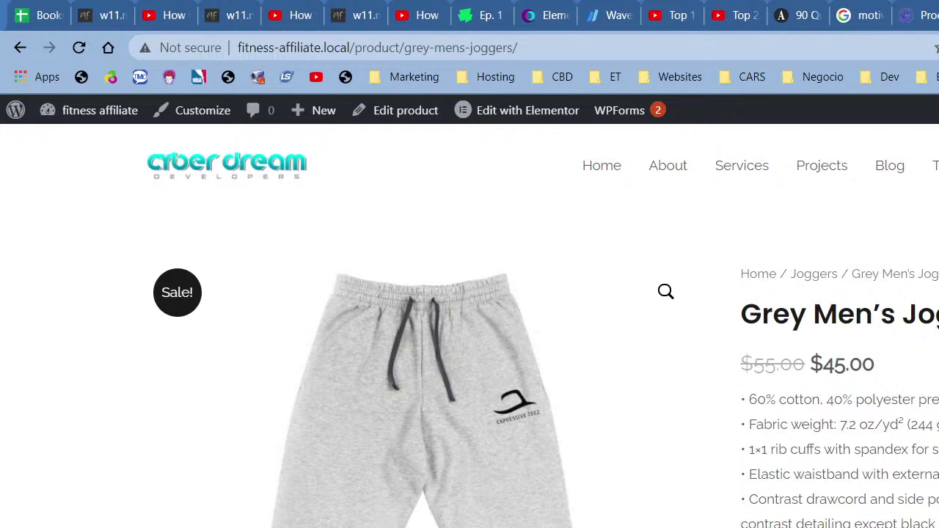
- Check the gallery images and the upsell section on the Grey Men's Joggers store page
{"action": "scroll", "coordinate": [451, 513], "scroll_direction": "down", "scroll_amount": 7}
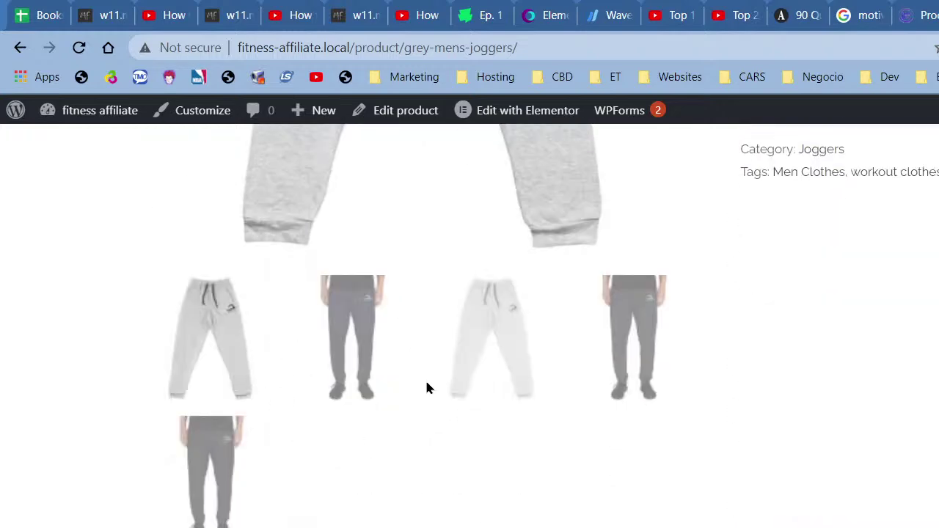
{"action": "left_click", "coordinate": [373, 384]}
{"action": "scroll", "coordinate": [373, 384], "scroll_direction": "up", "scroll_amount": 7}
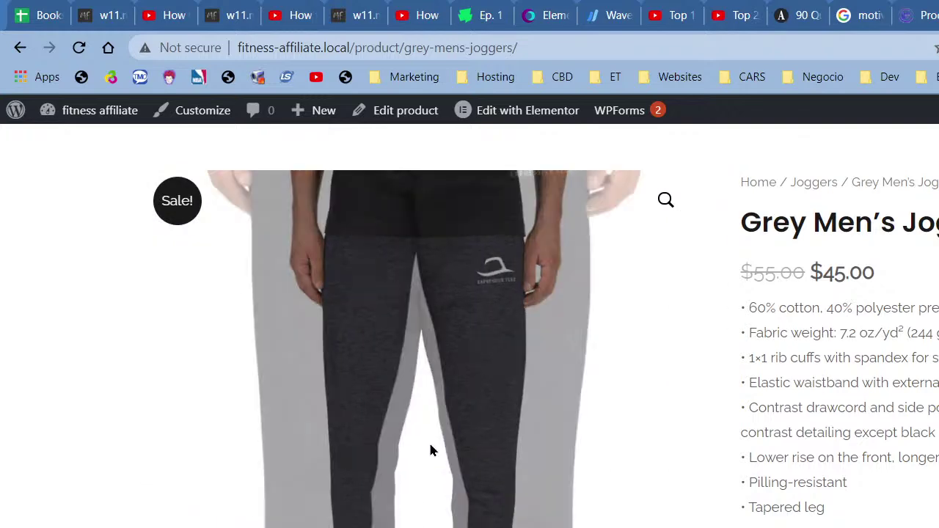
{"action": "scroll", "coordinate": [451, 383], "scroll_direction": "down", "scroll_amount": 4}
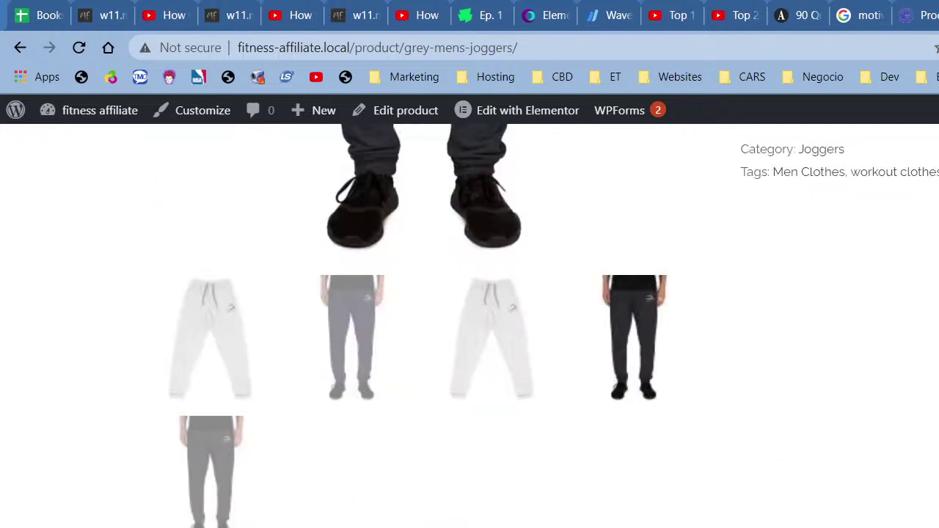
{"action": "scroll", "coordinate": [293, 477], "scroll_direction": "down", "scroll_amount": 4}
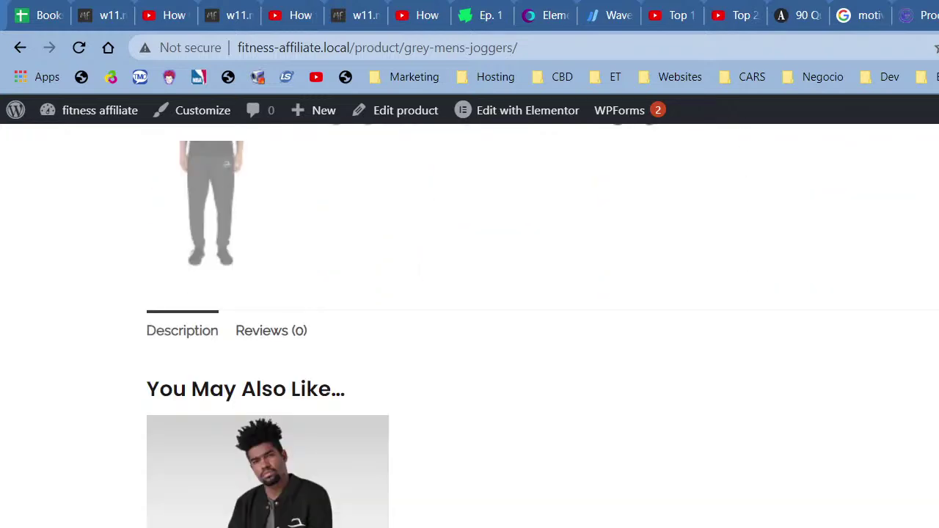
{"action": "scroll", "coordinate": [213, 487], "scroll_direction": "down", "scroll_amount": 3}
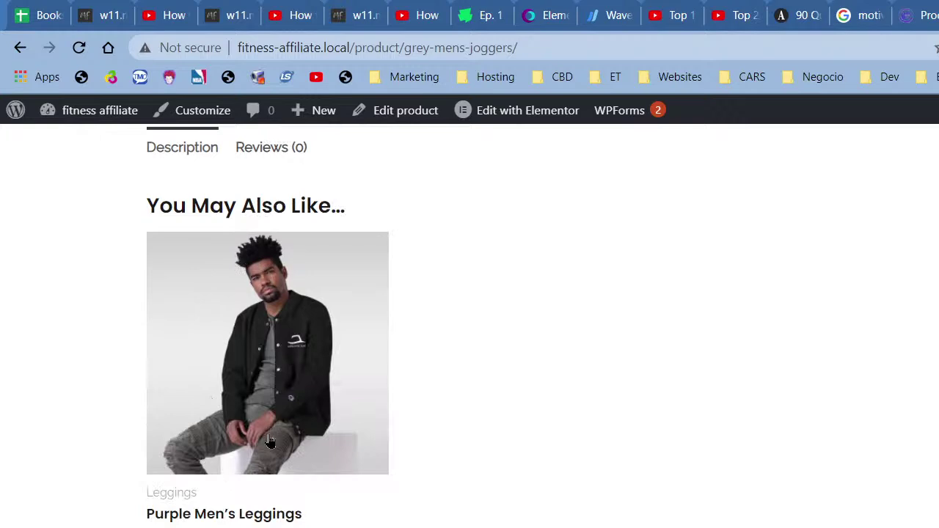
{"action": "scroll", "coordinate": [269, 440], "scroll_direction": "up", "scroll_amount": 8}
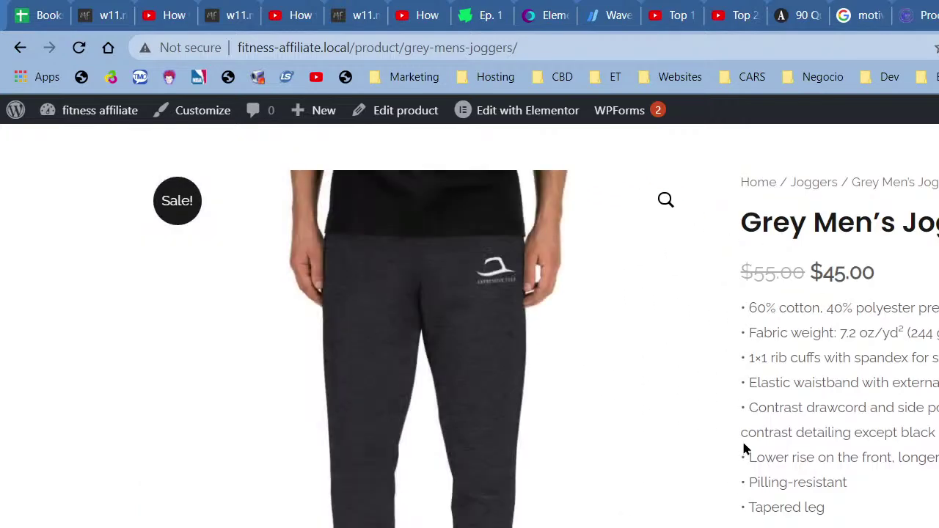
- Copy the joggers page's address and load it in the incognito browser window
{"action": "right_click", "coordinate": [792, 251]}
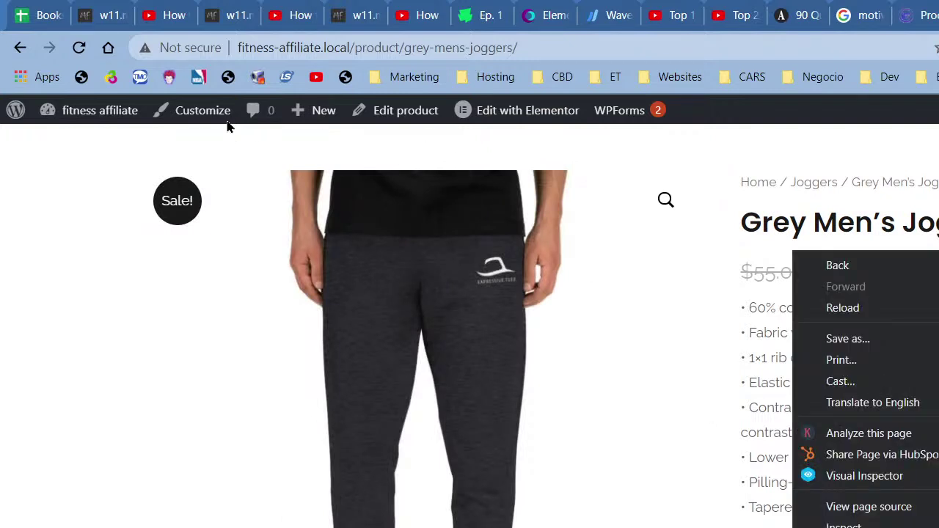
{"action": "scroll", "coordinate": [593, 251], "scroll_direction": "up", "scroll_amount": 2}
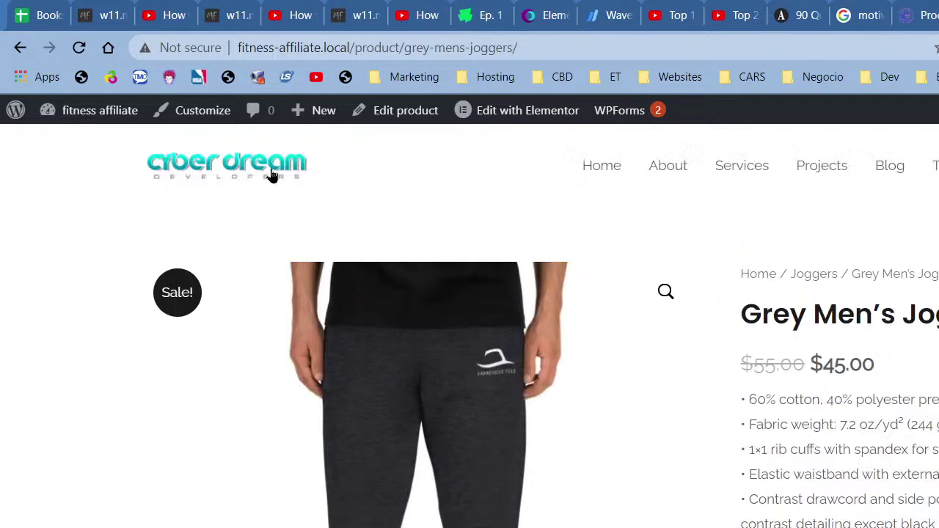
{"action": "left_click", "coordinate": [326, 47]}
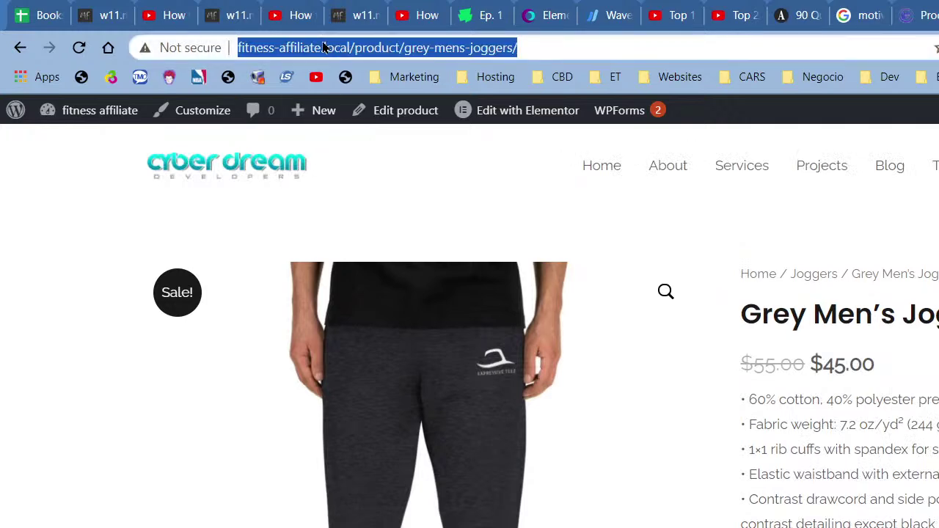
{"action": "right_click", "coordinate": [322, 47]}
{"action": "left_click", "coordinate": [396, 140]}
{"action": "key", "text": "alt+Tab"}
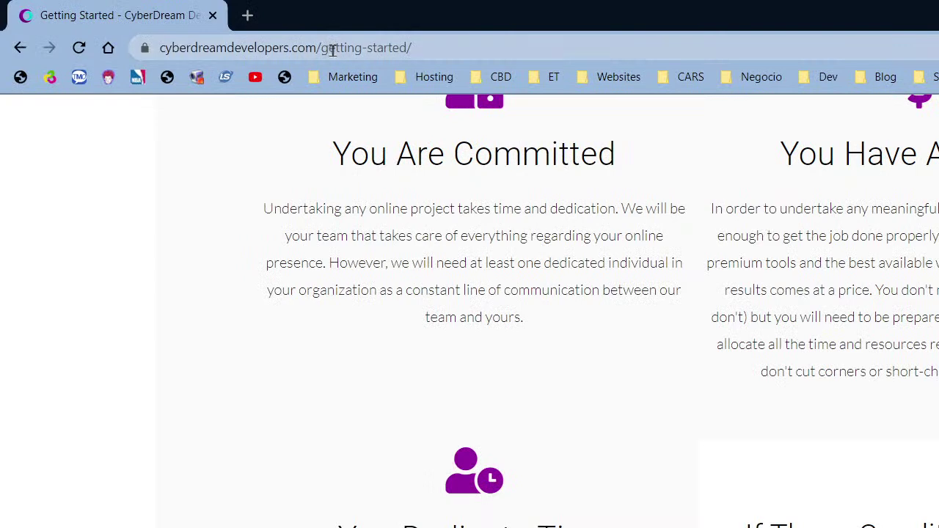
{"action": "left_click", "coordinate": [284, 47]}
{"action": "right_click", "coordinate": [284, 47]}
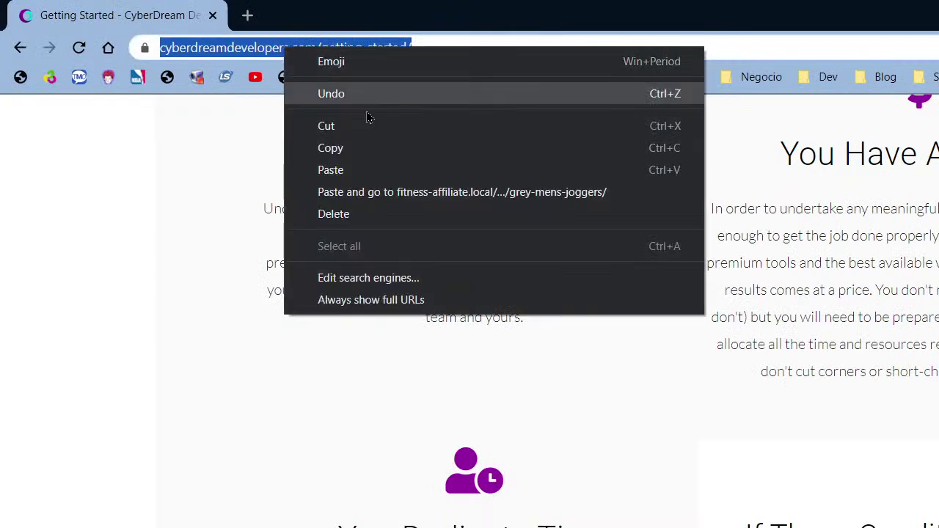
{"action": "left_click", "coordinate": [382, 192]}
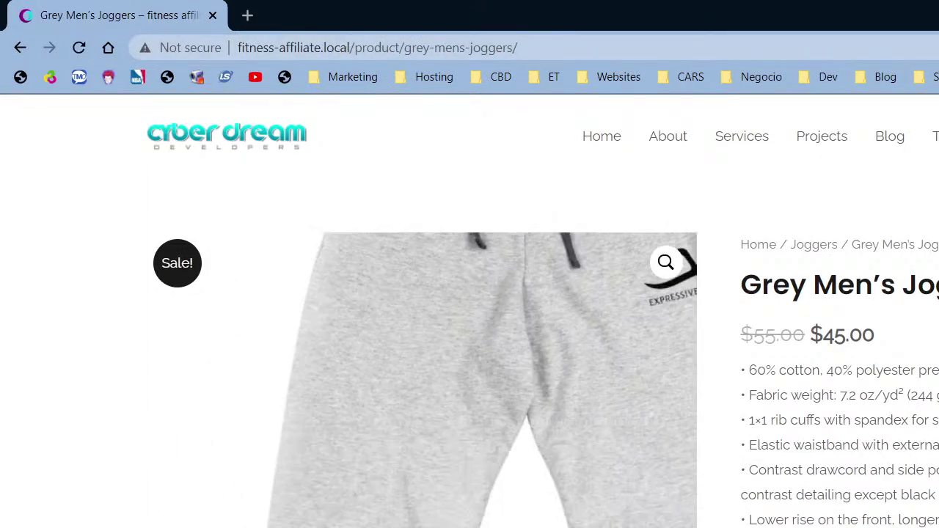
- Follow the product's external link to the Expressive Teez joggers page and decline its deals and news notifications
{"action": "key", "text": "F5"}
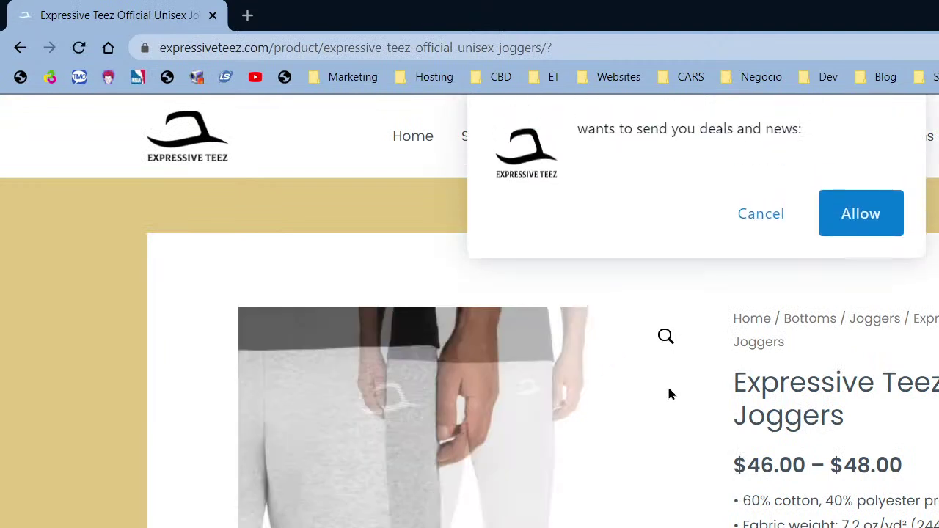
{"action": "scroll", "coordinate": [733, 476], "scroll_direction": "down", "scroll_amount": 1}
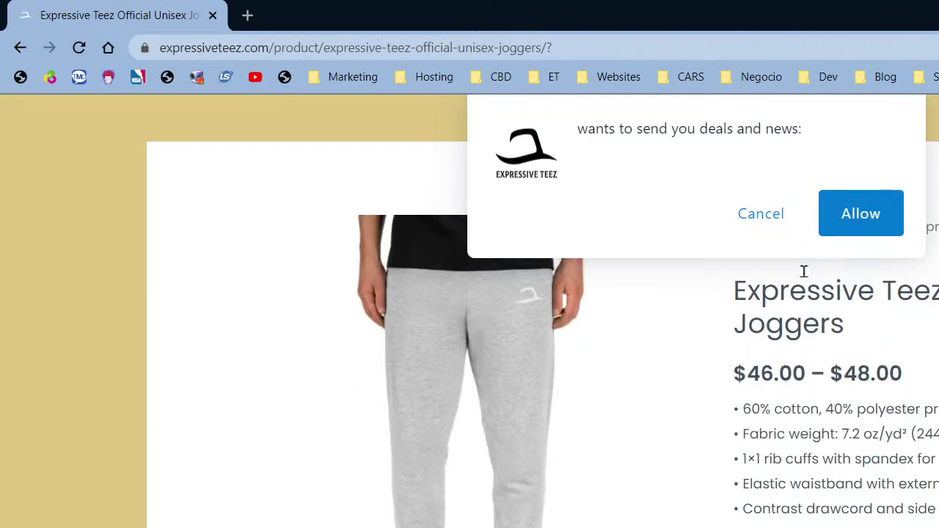
{"action": "left_click", "coordinate": [766, 217]}
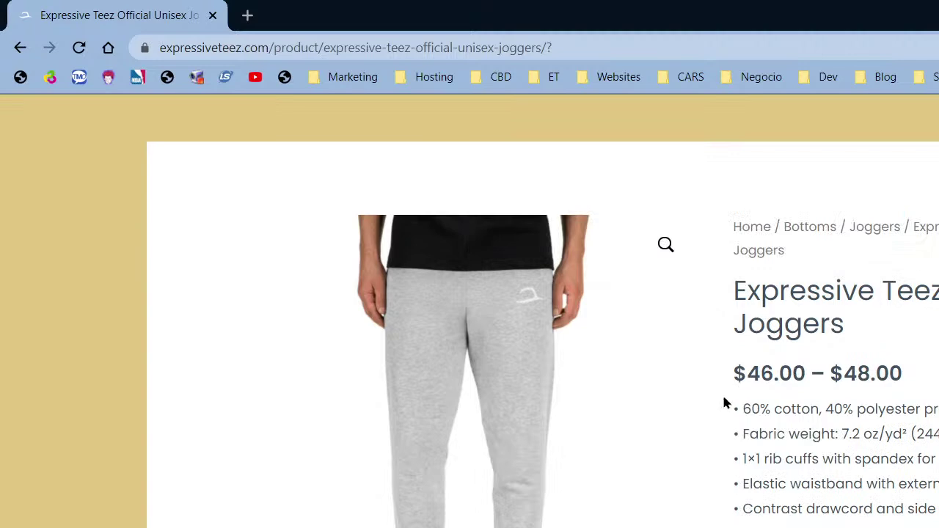
- Examine the size options, color option and description on the Expressive Teez joggers page
{"action": "scroll", "coordinate": [724, 403], "scroll_direction": "down", "scroll_amount": 3}
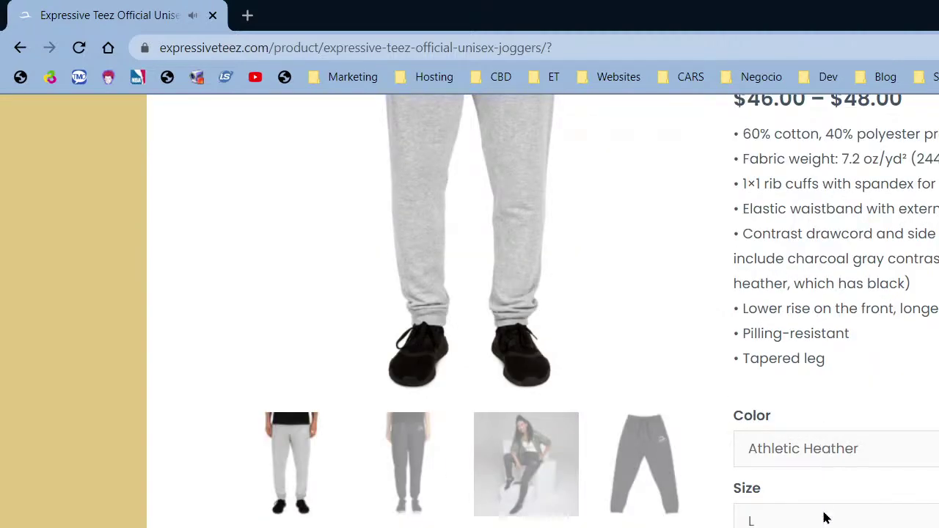
{"action": "scroll", "coordinate": [823, 513], "scroll_direction": "down", "scroll_amount": 2}
{"action": "left_click", "coordinate": [811, 350]}
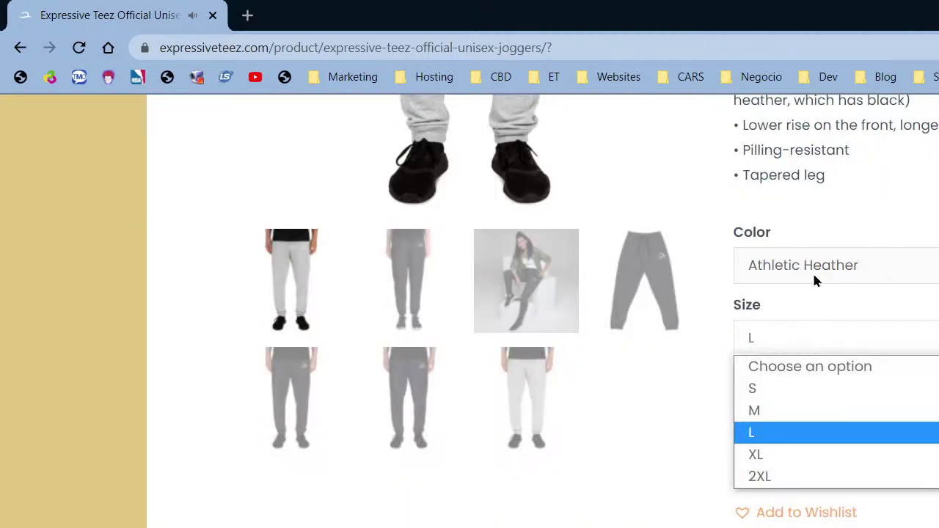
{"action": "left_click", "coordinate": [812, 274]}
{"action": "scroll", "coordinate": [726, 471], "scroll_direction": "down", "scroll_amount": 4}
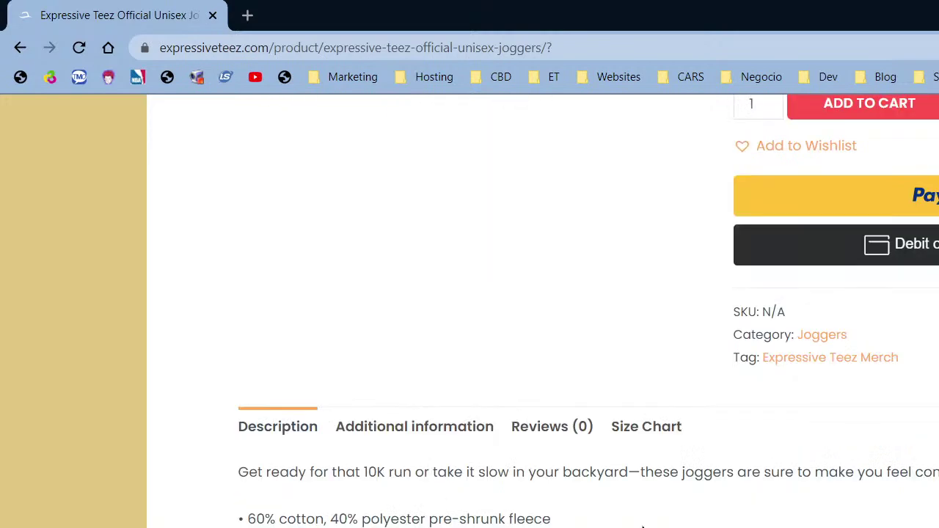
{"action": "scroll", "coordinate": [643, 514], "scroll_direction": "down", "scroll_amount": 1}
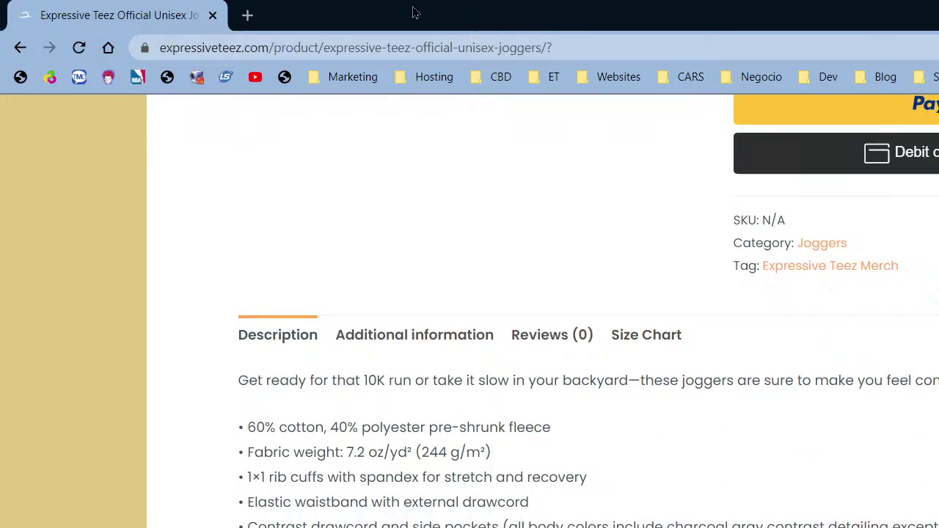
- Search Google for "top hosting" in a new incognito tab
{"action": "key", "text": "ctrl+t"}
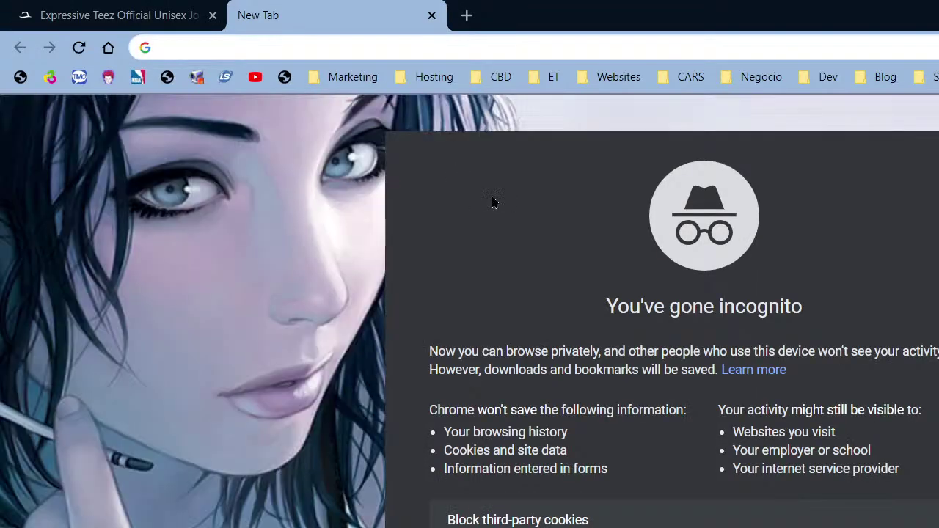
{"action": "type", "text": "top ho"}
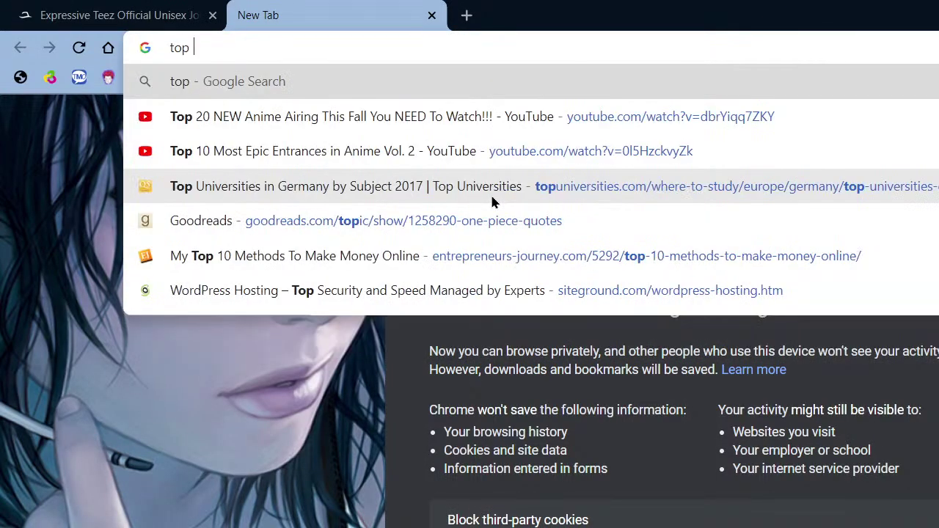
{"action": "key", "text": "BackSpace"}
{"action": "key", "text": "BackSpace"}
{"action": "key", "text": "BackSpace"}
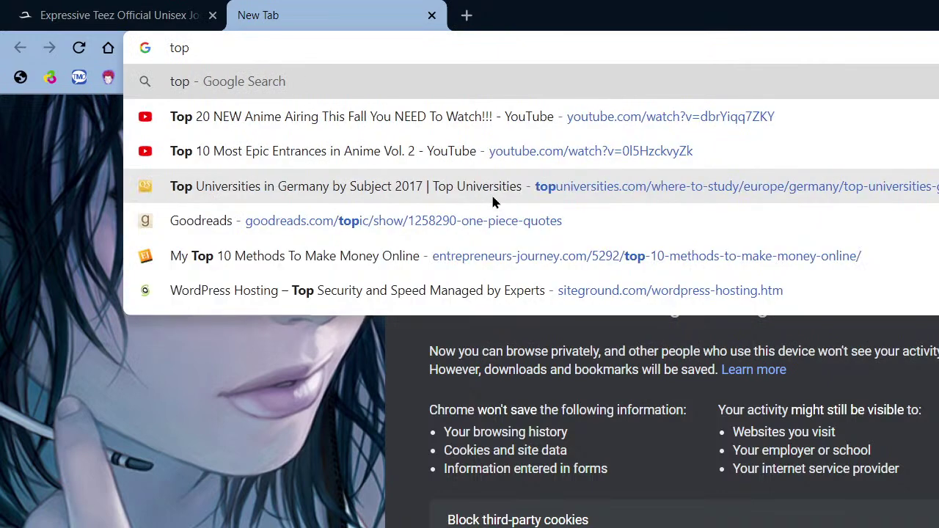
{"action": "type", "text": "hosting"}
{"action": "key", "text": "Return"}
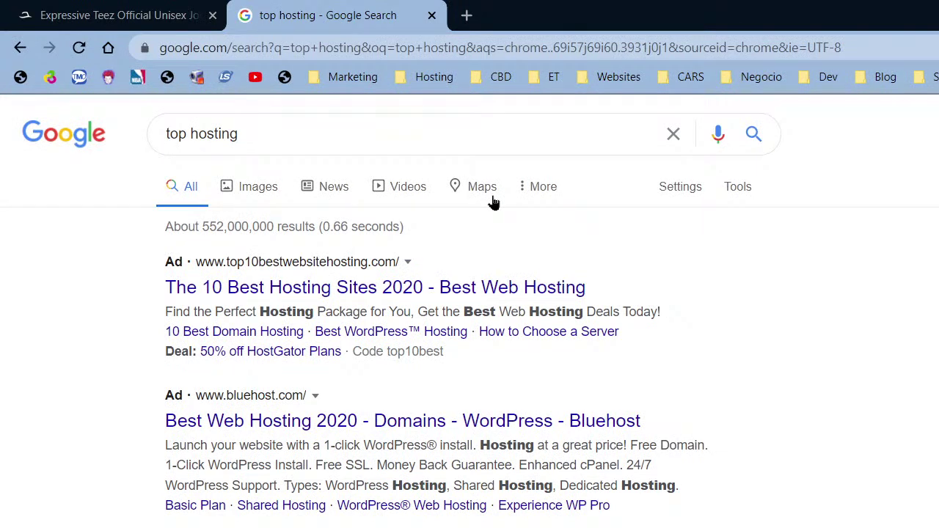
- Search Google for "how to create a restaurant website"
{"action": "left_click", "coordinate": [313, 127]}
{"action": "triple_click", "coordinate": [314, 128]}
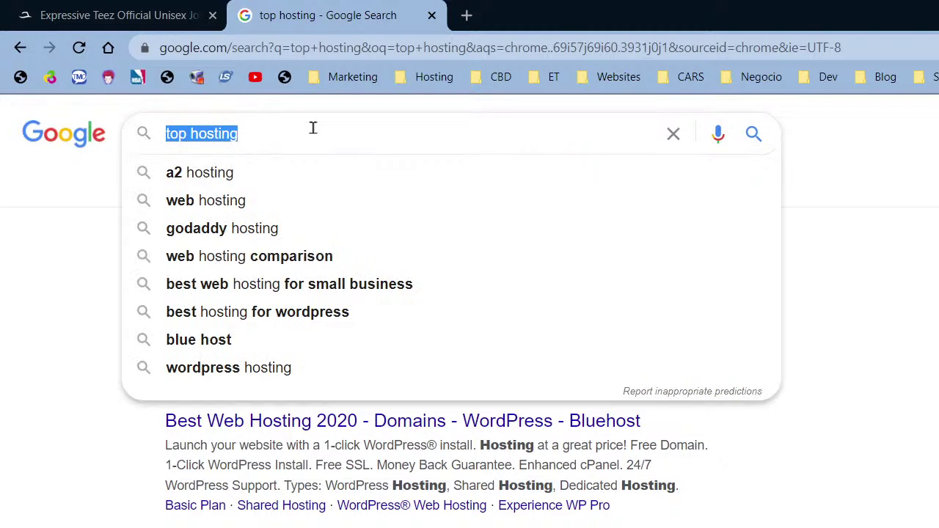
{"action": "type", "text": "how to create a"}
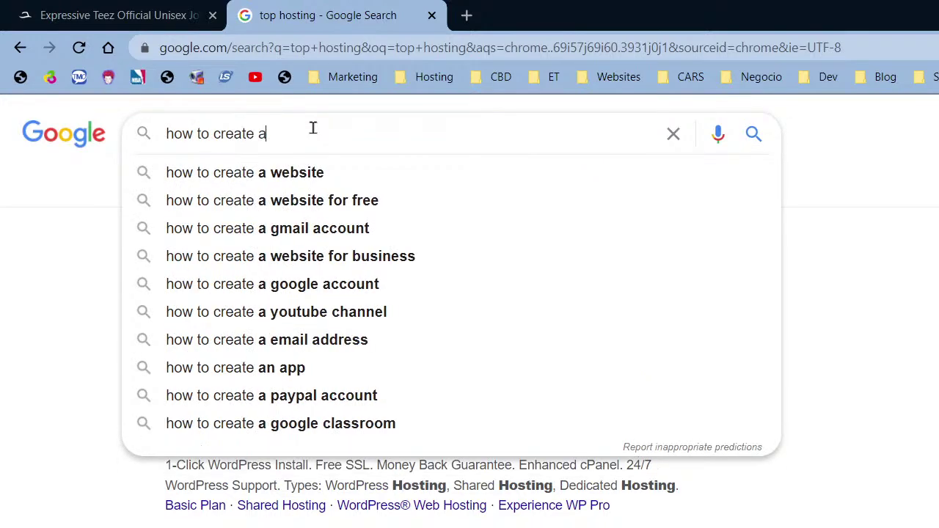
{"action": "type", "text": " restara"}
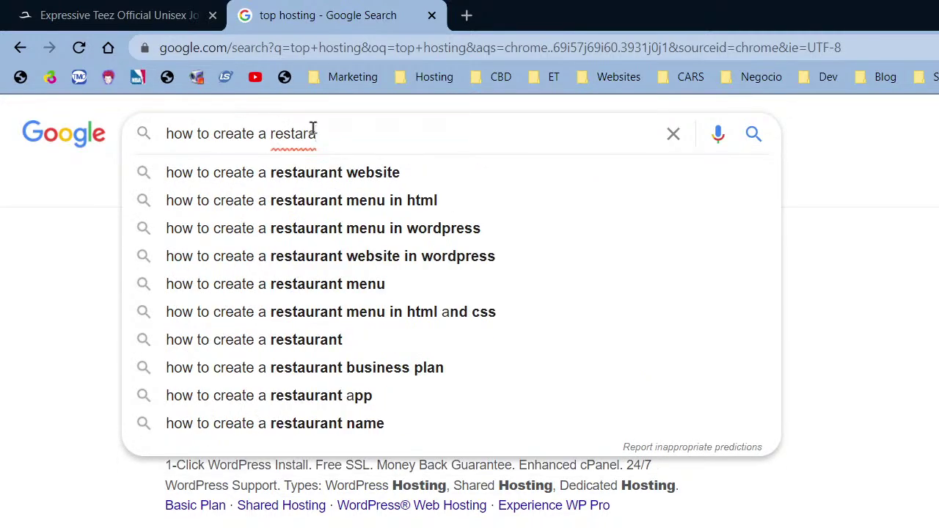
{"action": "left_click", "coordinate": [331, 174]}
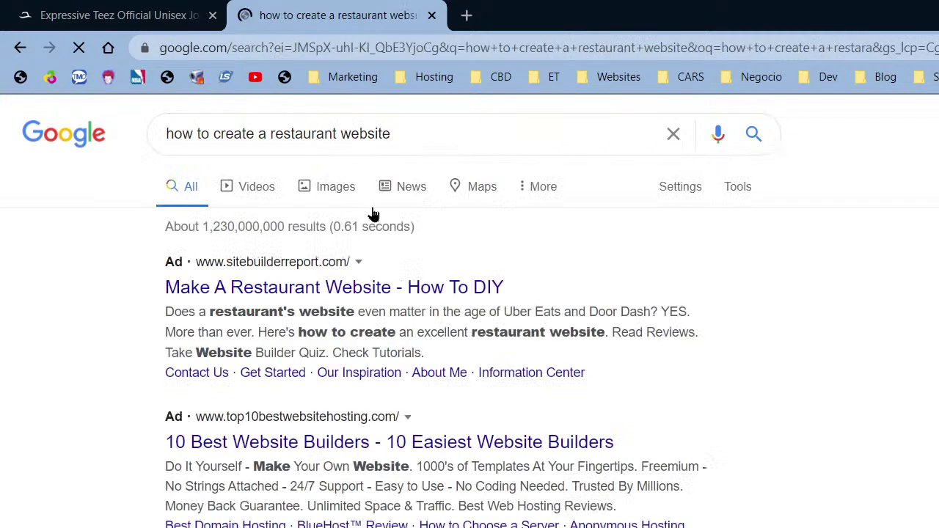
- Look through the restaurant website search results and open the business.com article on building a restaurant website
{"action": "scroll", "coordinate": [320, 316], "scroll_direction": "down", "scroll_amount": 6}
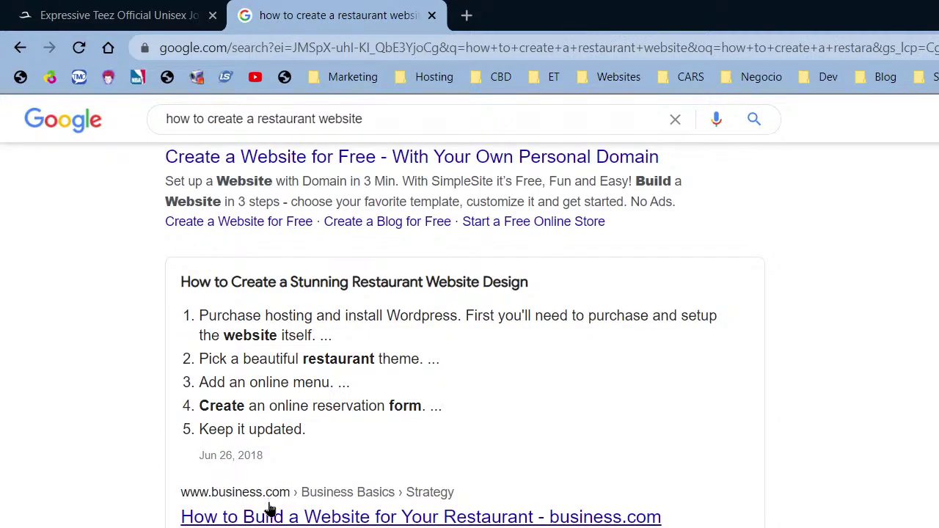
{"action": "scroll", "coordinate": [269, 508], "scroll_direction": "down", "scroll_amount": 9}
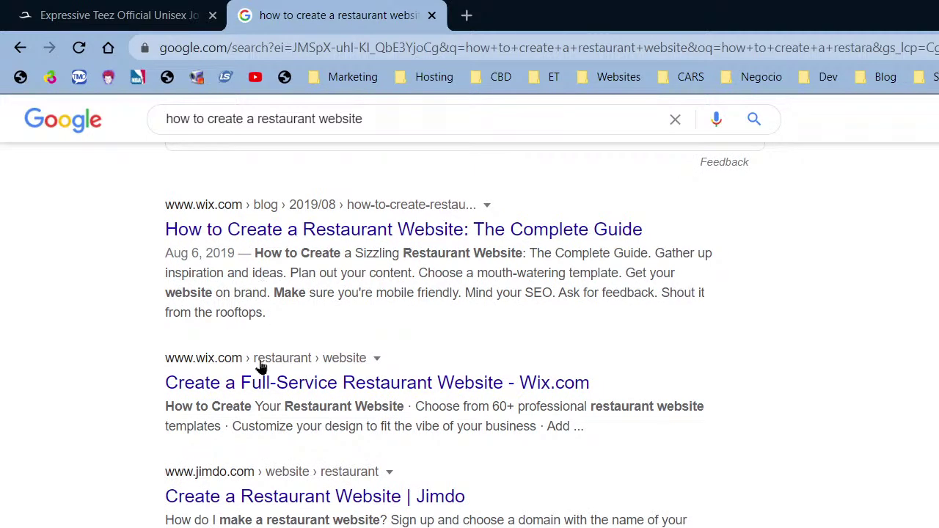
{"action": "scroll", "coordinate": [259, 506], "scroll_direction": "down", "scroll_amount": 1}
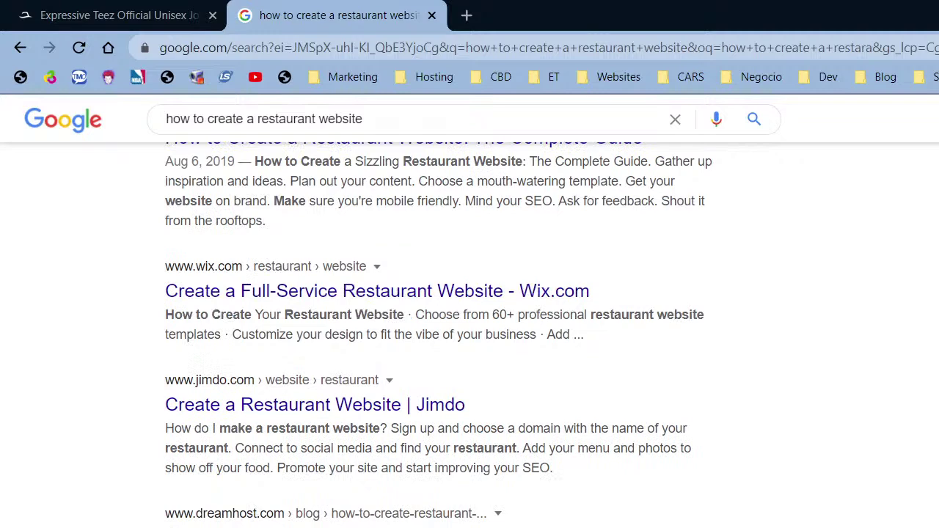
{"action": "scroll", "coordinate": [470, 330], "scroll_direction": "up", "scroll_amount": 10}
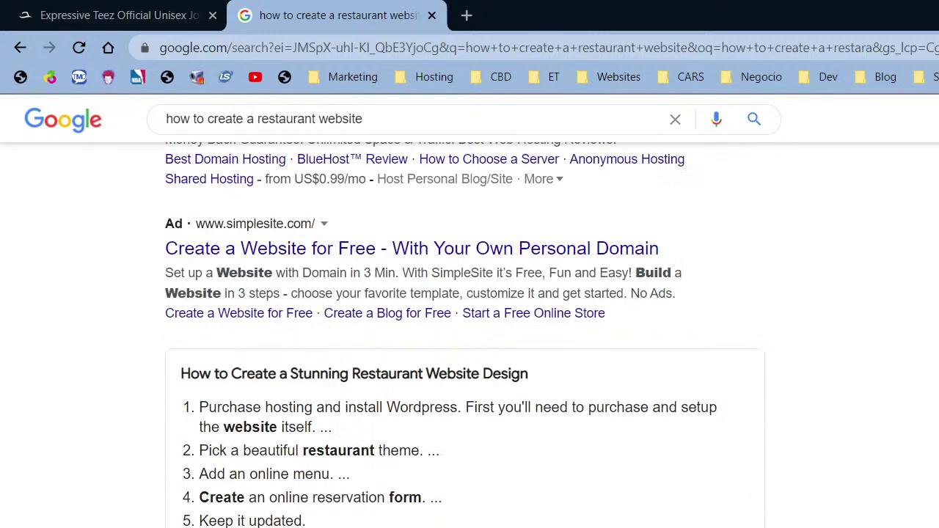
{"action": "key", "text": "F5"}
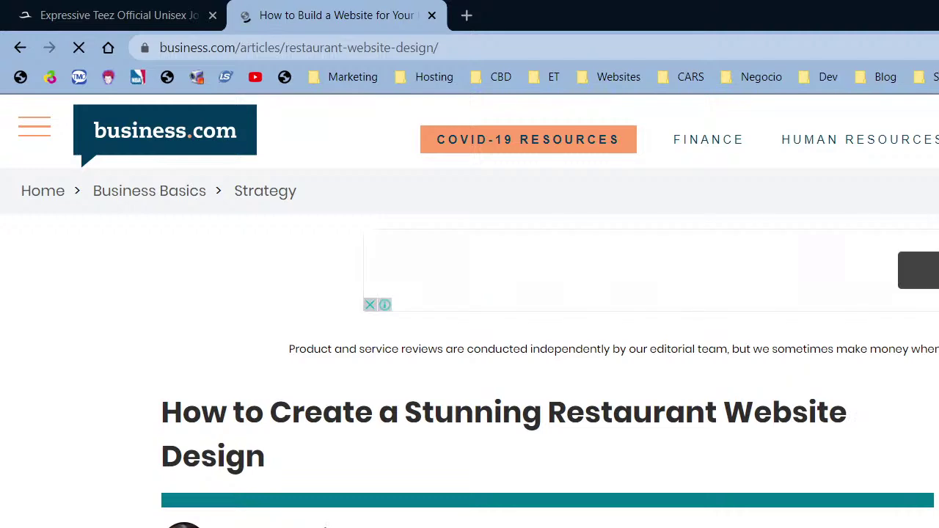
- Follow the article's Siteground link, inspect the full address for an affiliate code, and close the SiteGround page
{"action": "scroll", "coordinate": [529, 522], "scroll_direction": "down", "scroll_amount": 5}
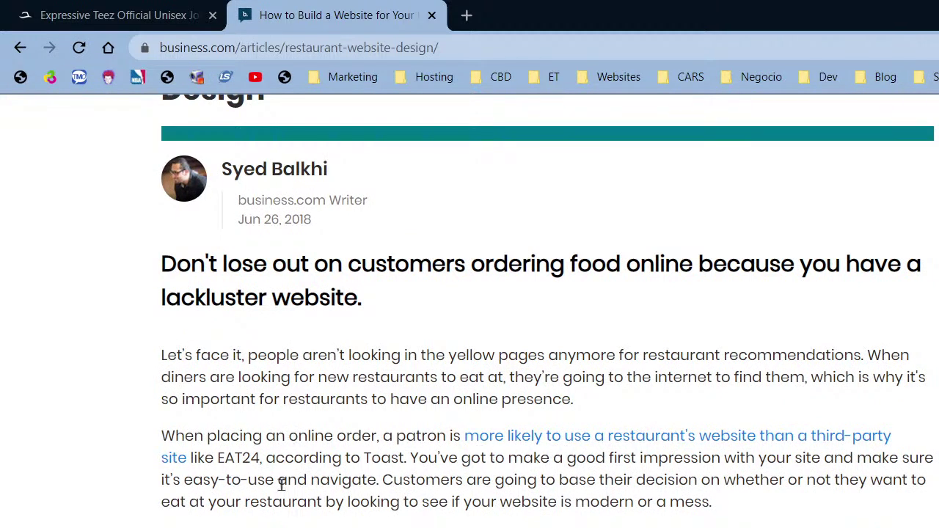
{"action": "scroll", "coordinate": [176, 477], "scroll_direction": "down", "scroll_amount": 4}
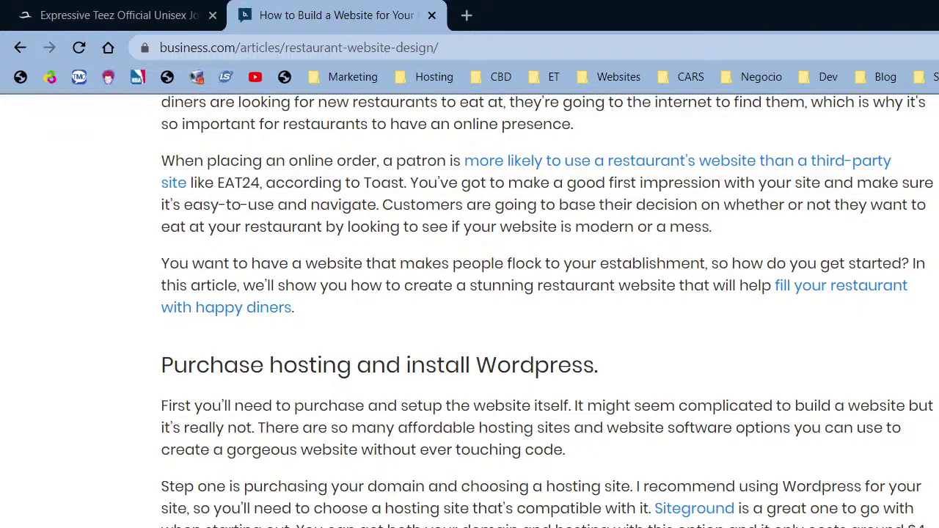
{"action": "left_click", "coordinate": [693, 508]}
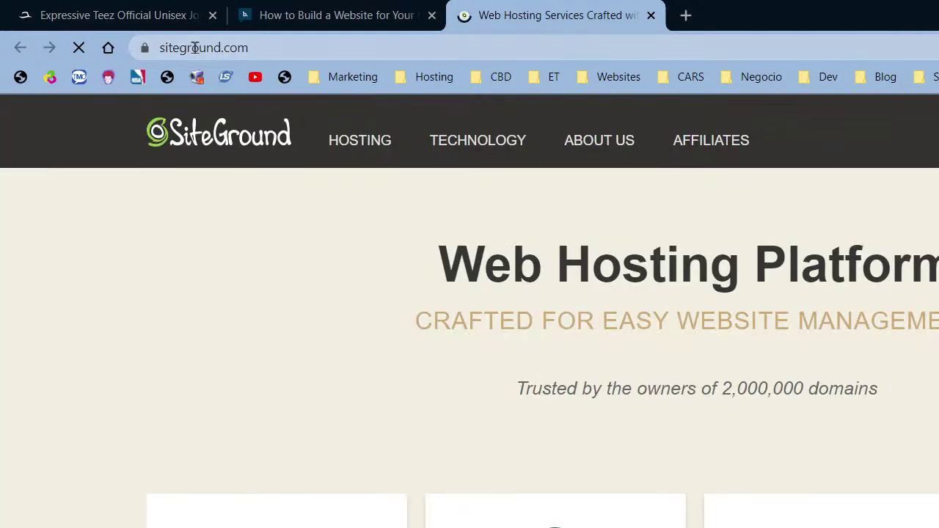
{"action": "left_click", "coordinate": [261, 47]}
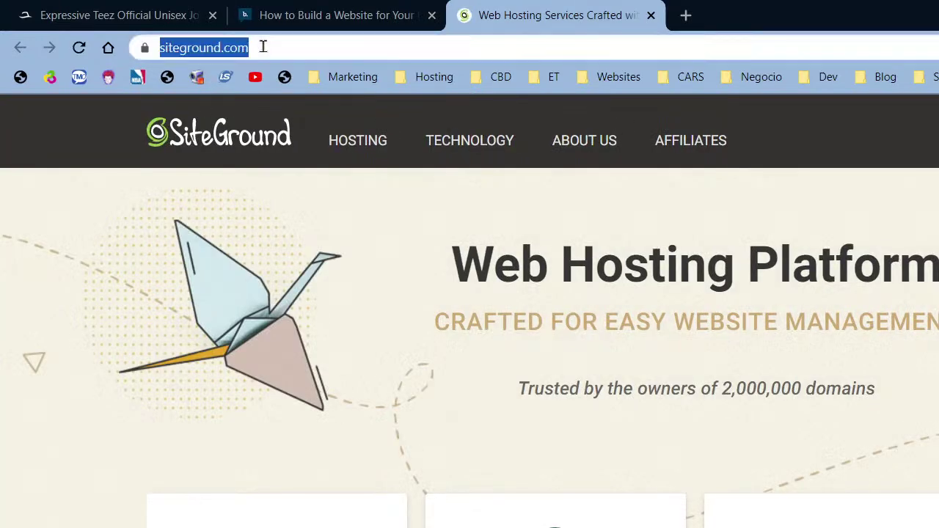
{"action": "left_click", "coordinate": [263, 47]}
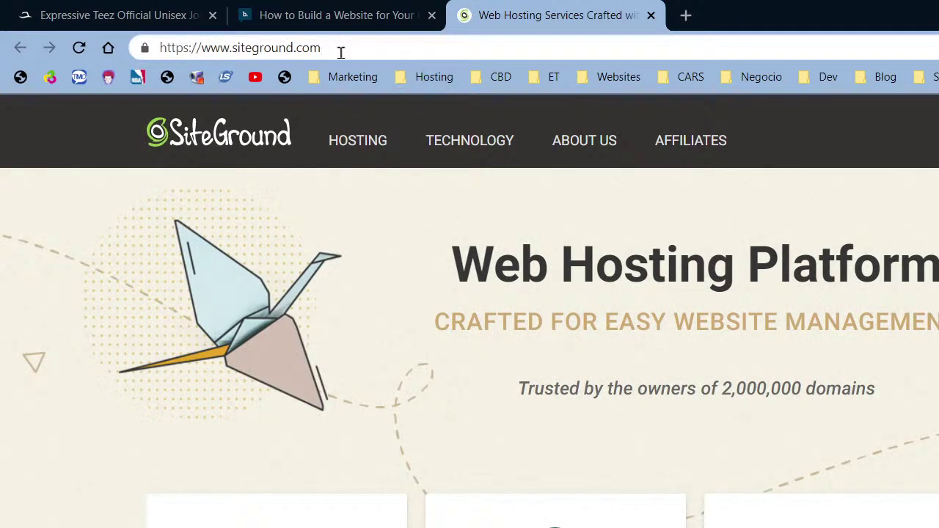
{"action": "left_click", "coordinate": [651, 15]}
- Open the Burger theme link in the article's restaurant theme list and inspect the full address of its page
{"action": "scroll", "coordinate": [452, 325], "scroll_direction": "down", "scroll_amount": 5}
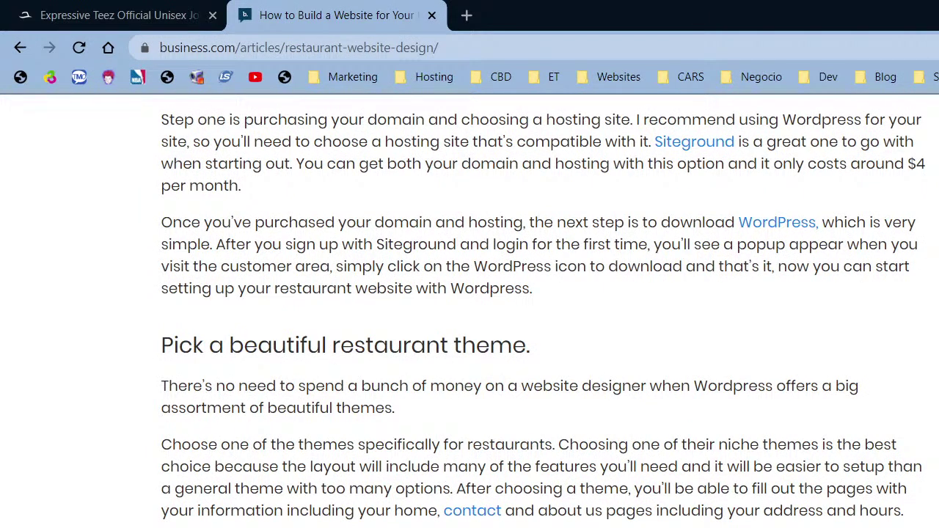
{"action": "scroll", "coordinate": [367, 455], "scroll_direction": "down", "scroll_amount": 3}
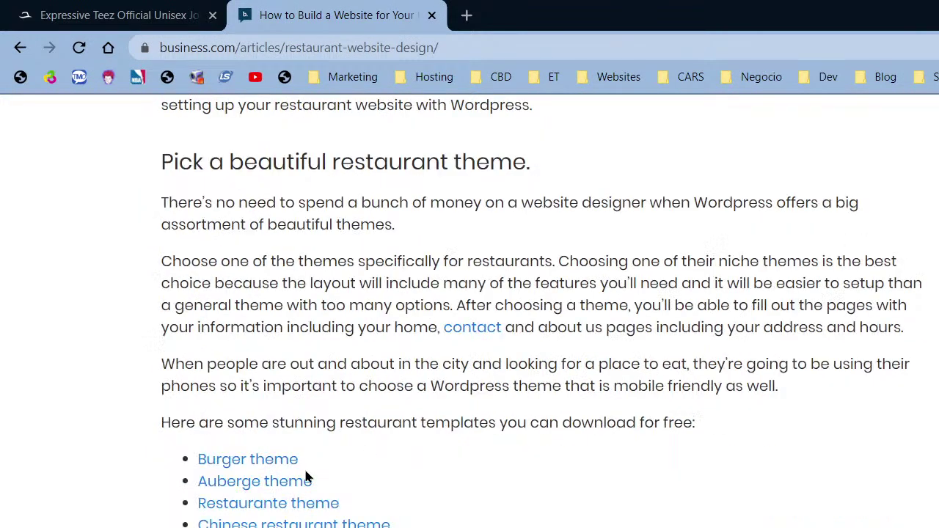
{"action": "left_click", "coordinate": [224, 465]}
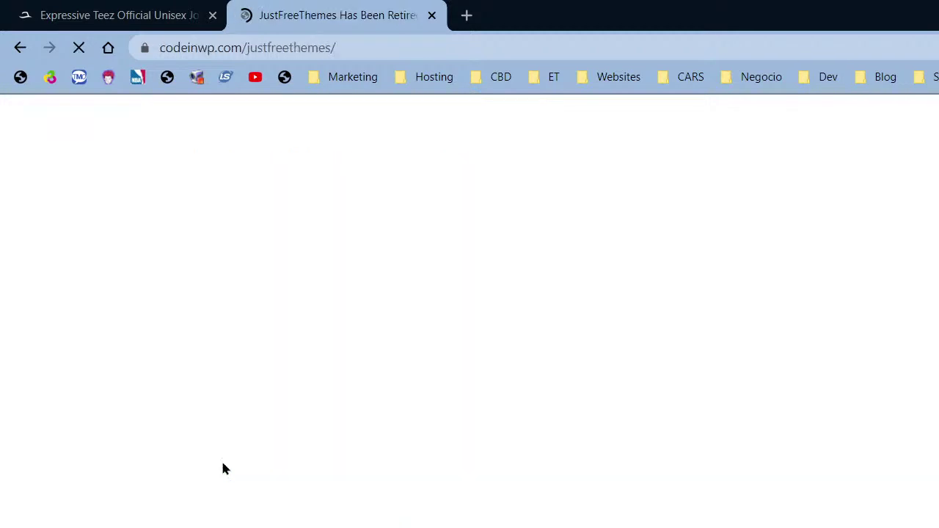
{"action": "left_click", "coordinate": [282, 49]}
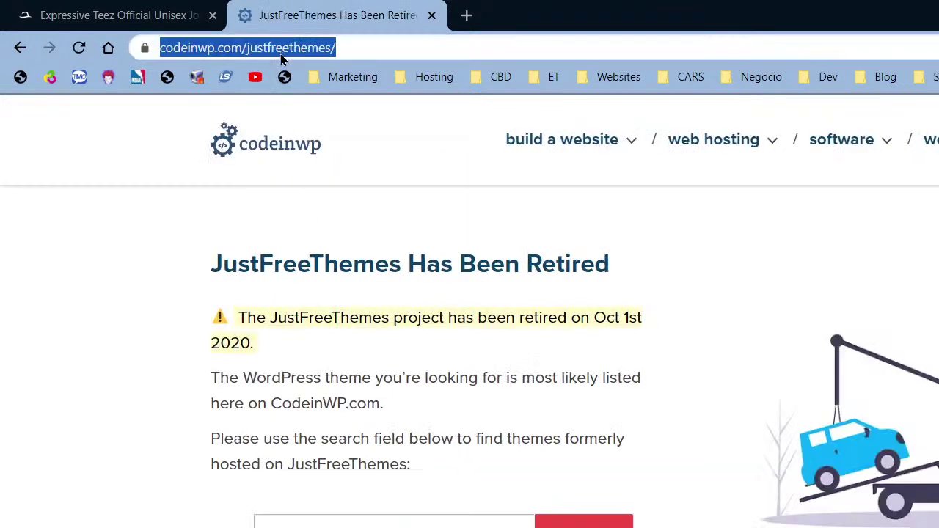
{"action": "left_click", "coordinate": [286, 48]}
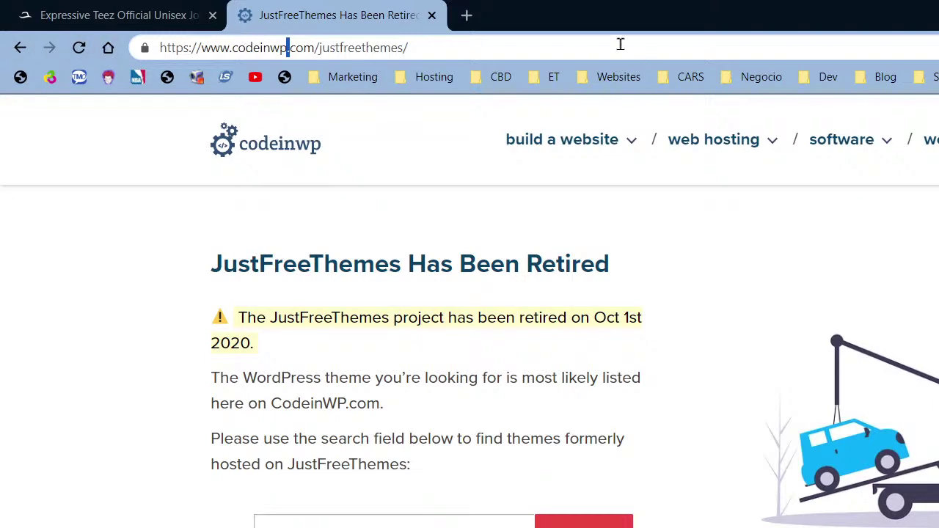
{"action": "key", "text": "ctrl+a"}
{"action": "type", "text": "adam"}
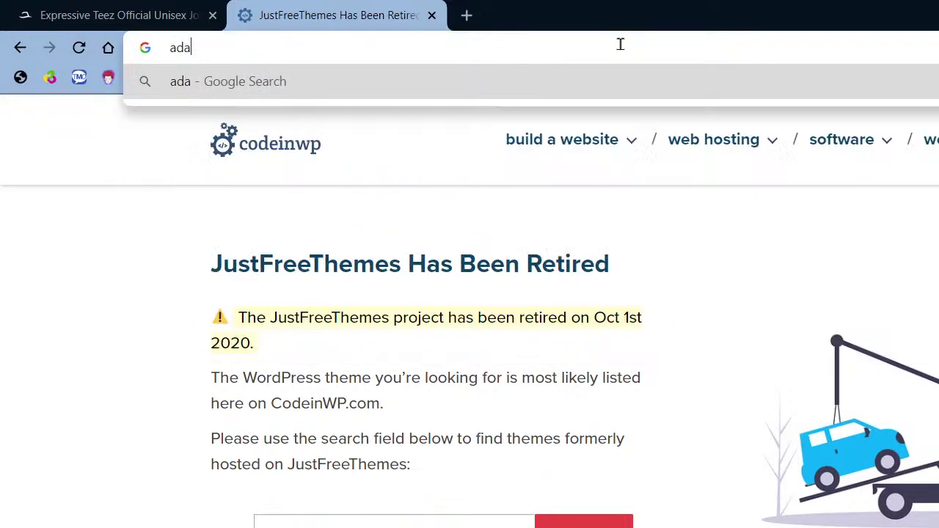
{"action": "key", "text": "BackSpace"}
{"action": "key", "text": "BackSpace"}
{"action": "key", "text": "BackSpace"}
{"action": "key", "text": "BackSpace"}
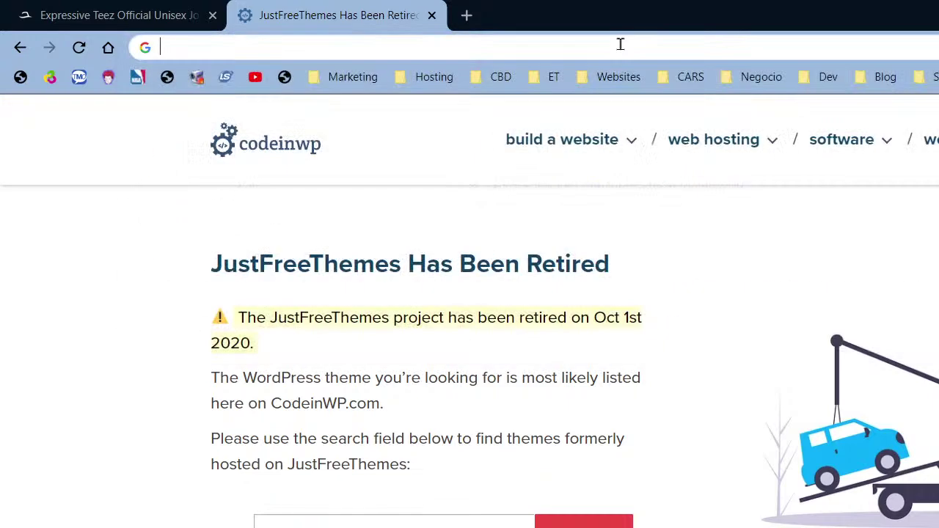
- Search Google for wpcrafter and open the Hosting page of the WPCrafter site
{"action": "type", "text": "wpcrafter"}
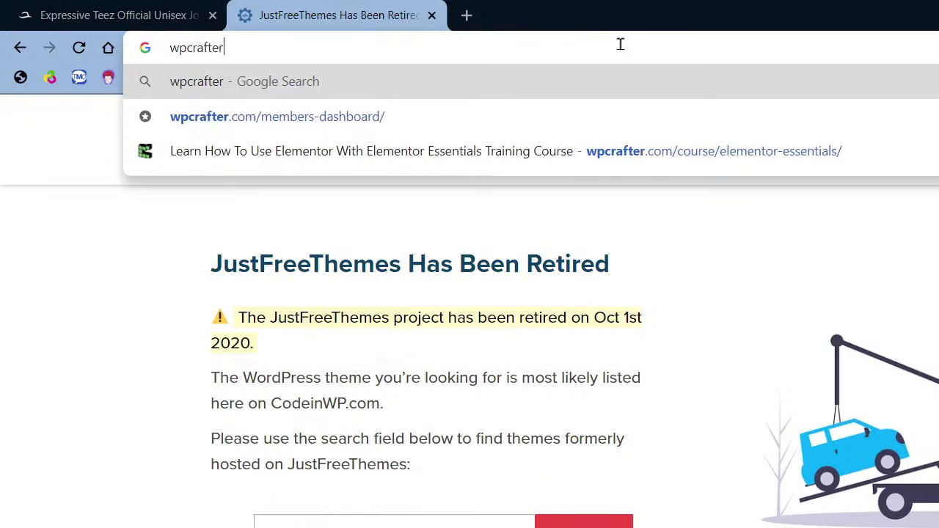
{"action": "key", "text": "Return"}
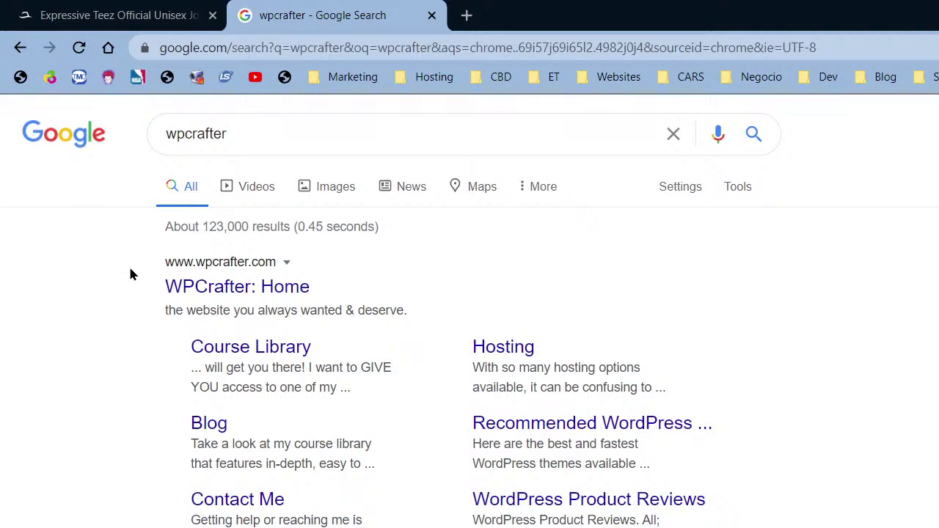
{"action": "left_click", "coordinate": [244, 293]}
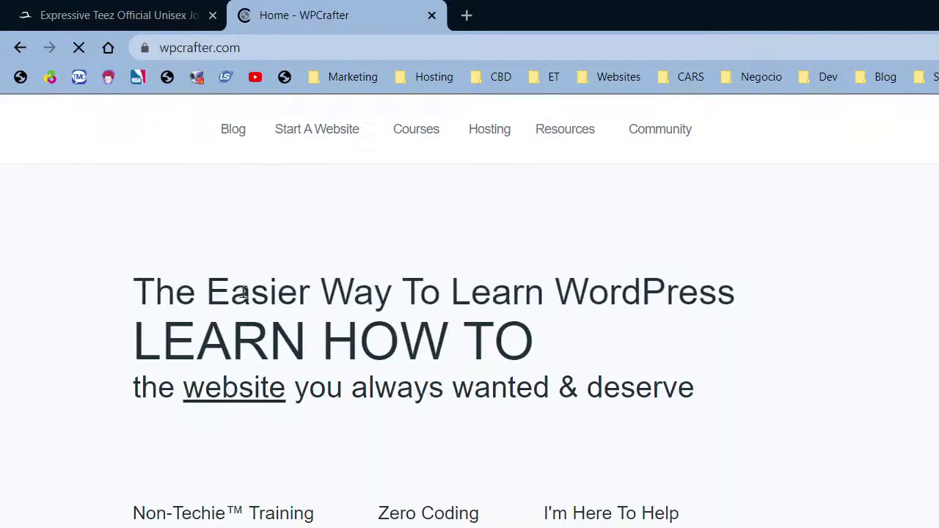
{"action": "scroll", "coordinate": [550, 242], "scroll_direction": "down", "scroll_amount": 1}
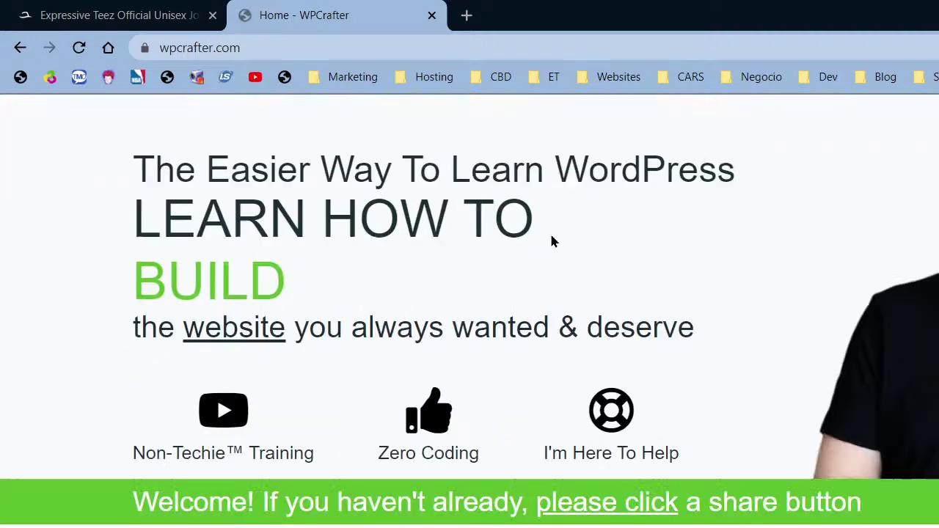
{"action": "scroll", "coordinate": [697, 165], "scroll_direction": "up", "scroll_amount": 1}
{"action": "left_click", "coordinate": [620, 134]}
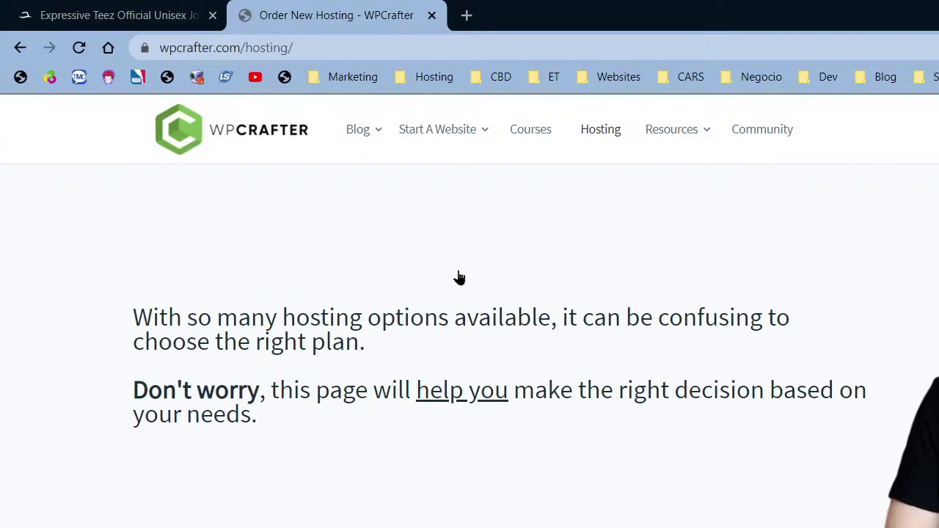
- Choose the Non-Techie hosting category on the WPCrafter page and follow its SiteGround link to inspect the affiliate address
{"action": "scroll", "coordinate": [187, 438], "scroll_direction": "down", "scroll_amount": 8}
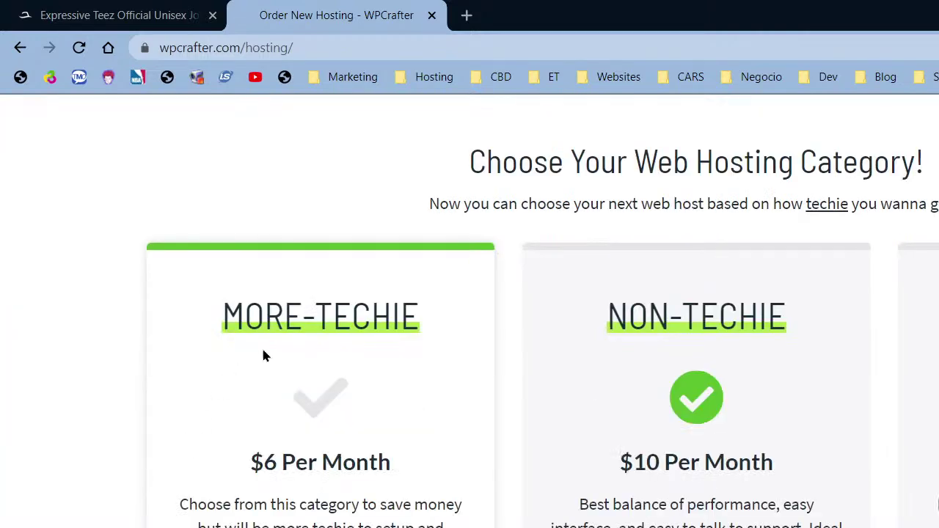
{"action": "left_click", "coordinate": [802, 389]}
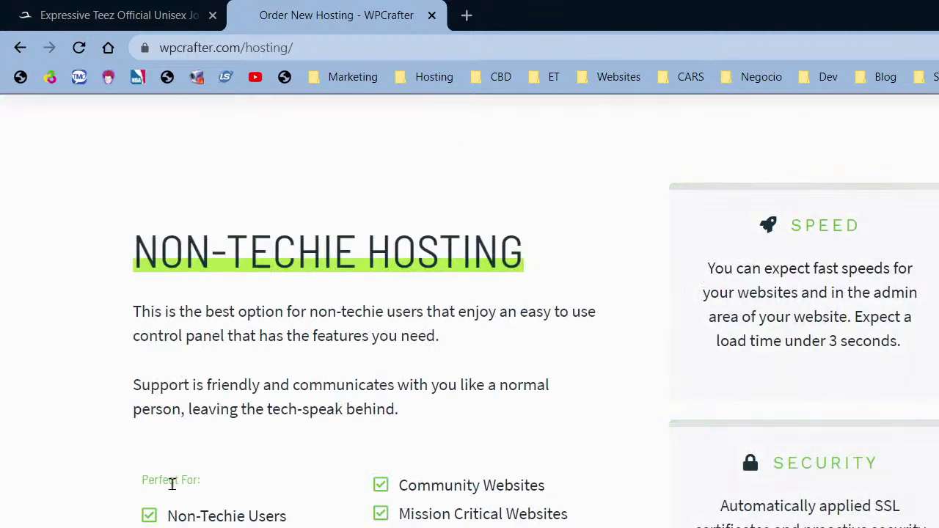
{"action": "scroll", "coordinate": [771, 488], "scroll_direction": "down", "scroll_amount": 1}
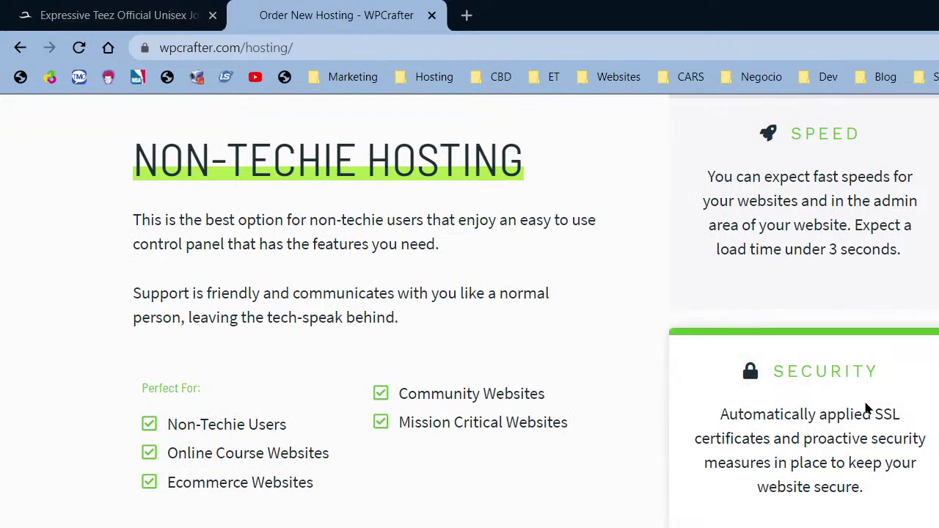
{"action": "scroll", "coordinate": [866, 409], "scroll_direction": "down", "scroll_amount": 5}
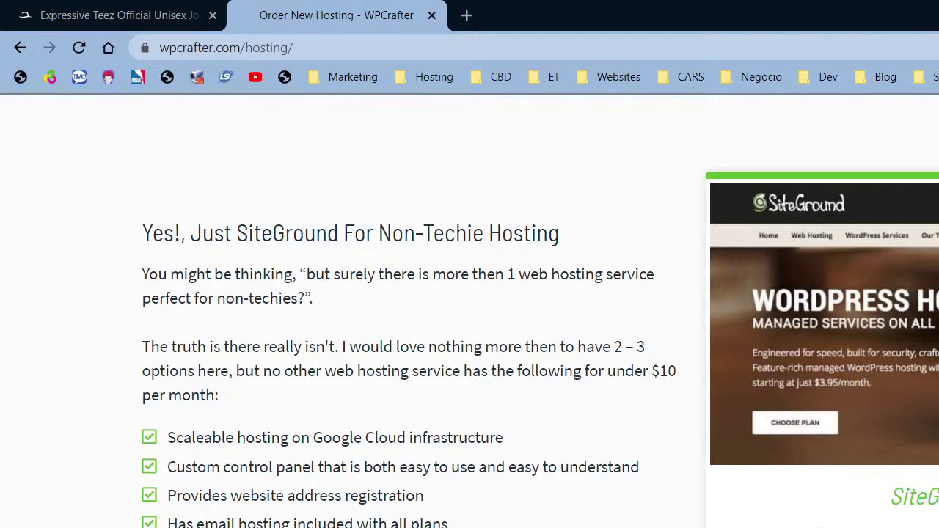
{"action": "left_click", "coordinate": [822, 323]}
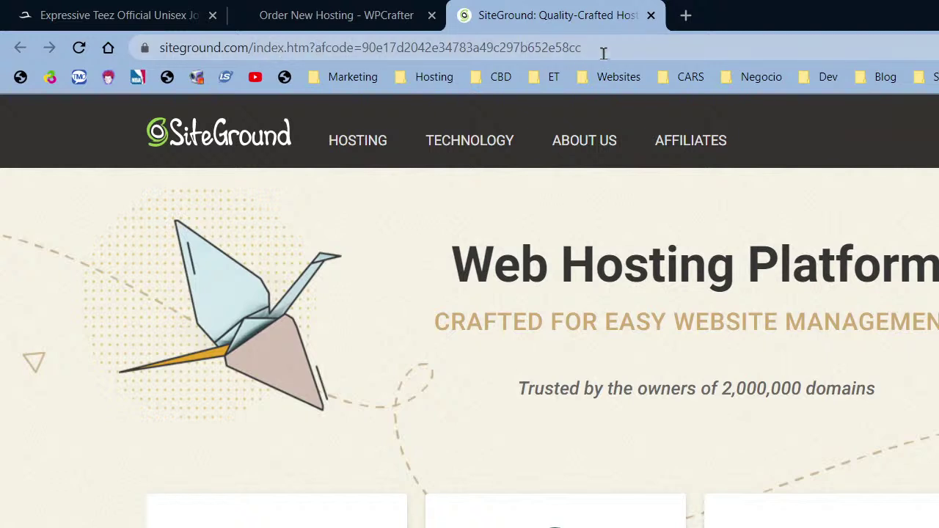
- Examine the affiliate code in the SiteGround address, compare it with the WPCrafter hosting page, and look through the SiteGround homepage
{"action": "left_click_drag", "start_coordinate": [602, 50], "coordinate": [160, 47]}
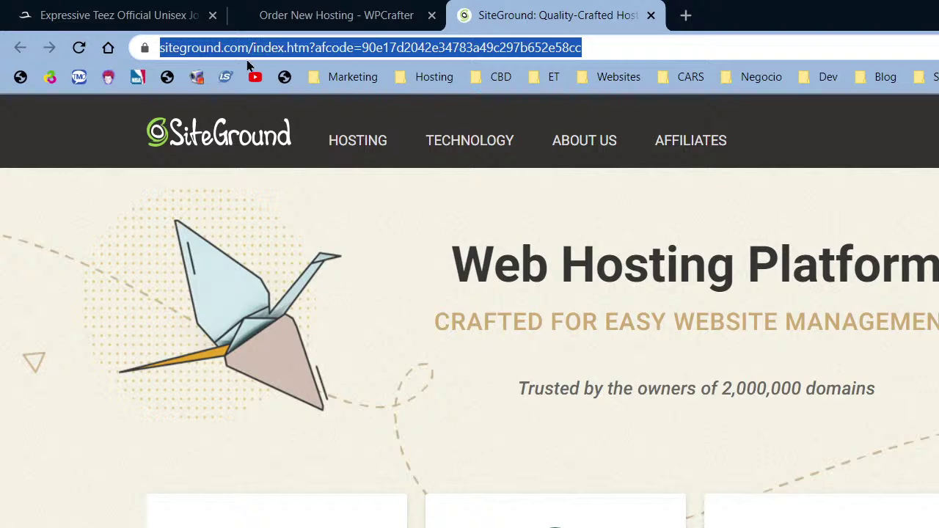
{"action": "left_click", "coordinate": [332, 24]}
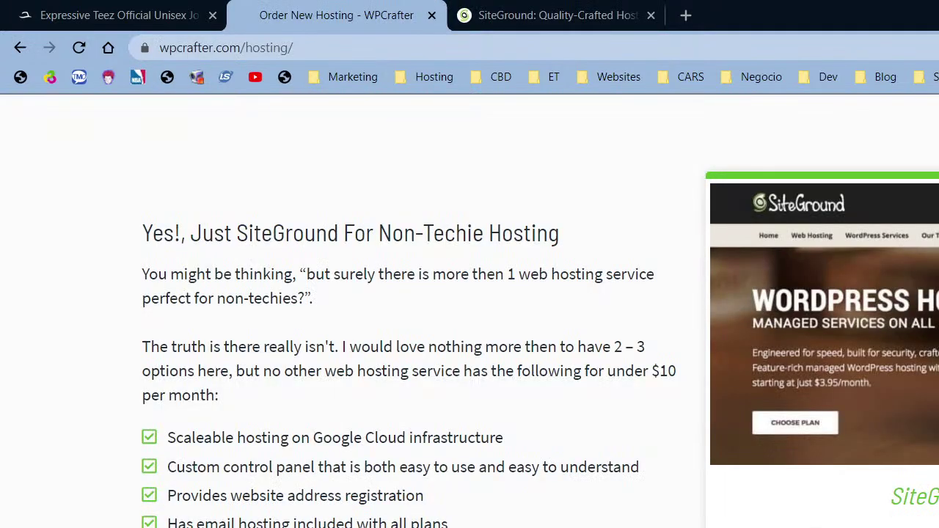
{"action": "left_click", "coordinate": [495, 20]}
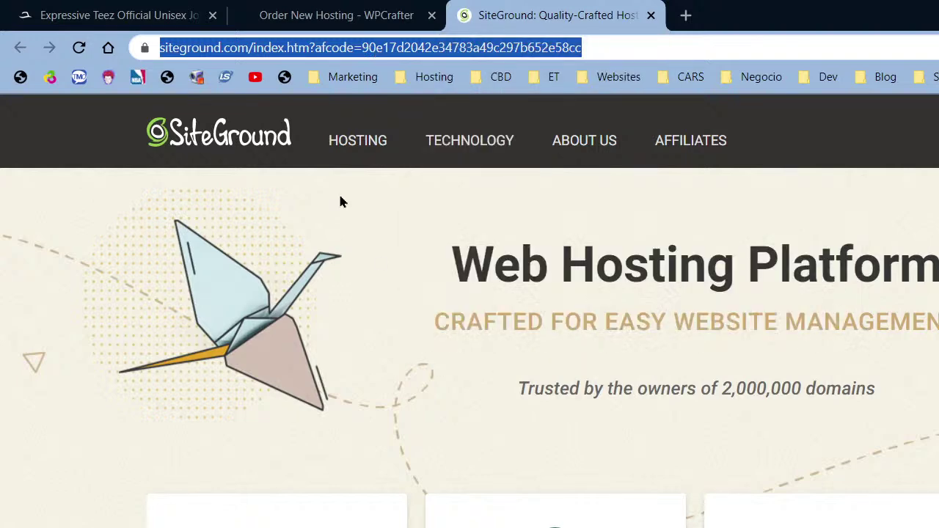
{"action": "scroll", "coordinate": [607, 381], "scroll_direction": "down", "scroll_amount": 1}
{"action": "scroll", "coordinate": [608, 381], "scroll_direction": "down", "scroll_amount": 4}
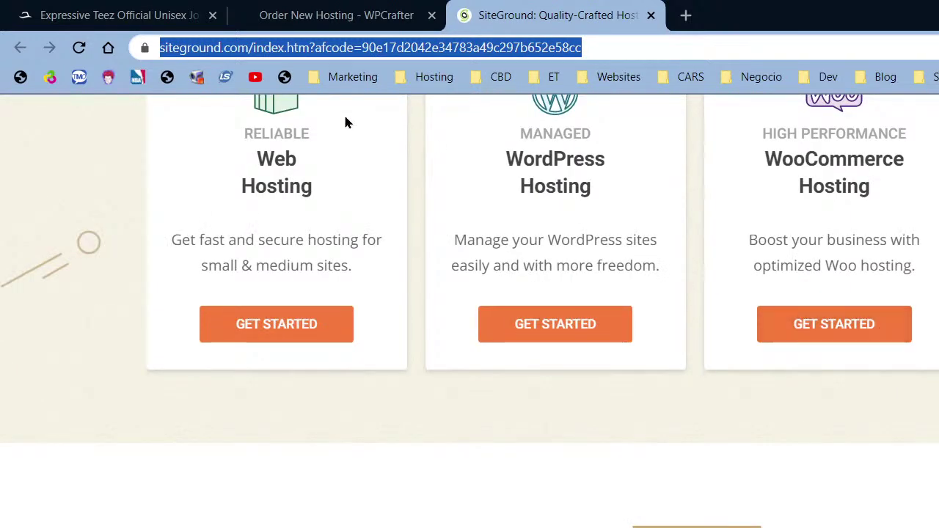
{"action": "scroll", "coordinate": [763, 293], "scroll_direction": "down", "scroll_amount": 10}
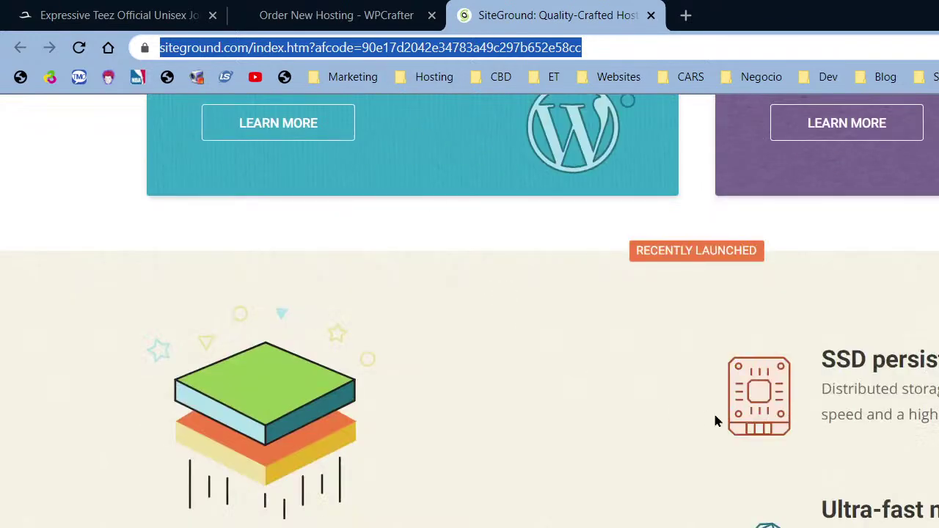
{"action": "scroll", "coordinate": [714, 421], "scroll_direction": "down", "scroll_amount": 5}
{"action": "scroll", "coordinate": [715, 421], "scroll_direction": "down", "scroll_amount": 10}
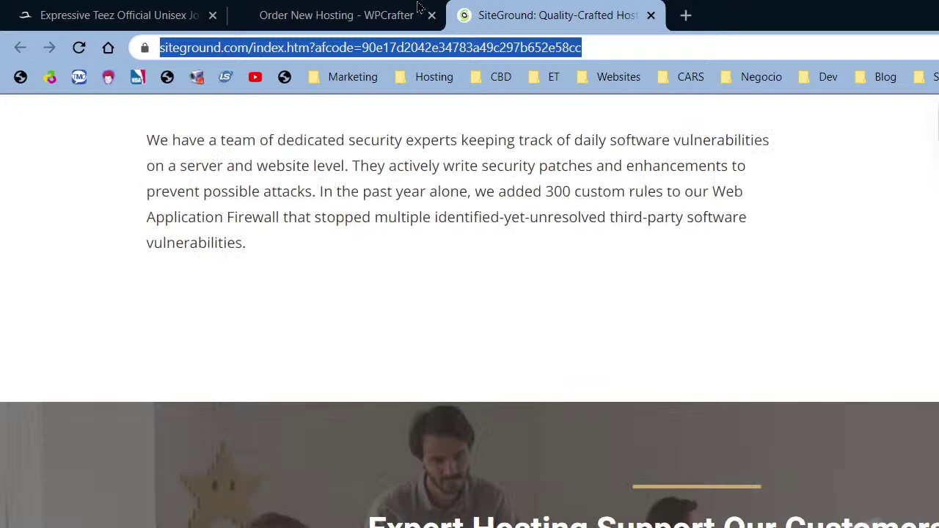
- Return to the store's Grey Men's Joggers page and review it down to the related products
{"action": "left_click", "coordinate": [270, 6]}
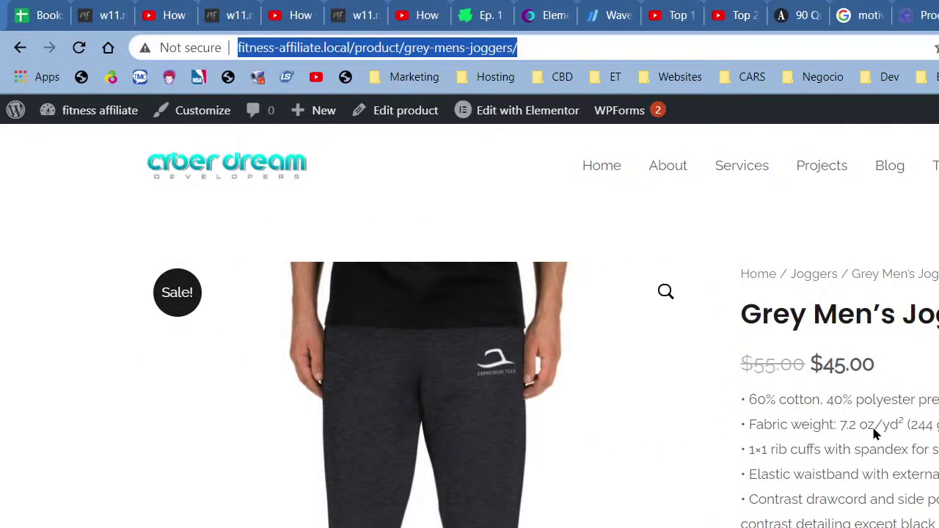
{"action": "scroll", "coordinate": [512, 499], "scroll_direction": "down", "scroll_amount": 12}
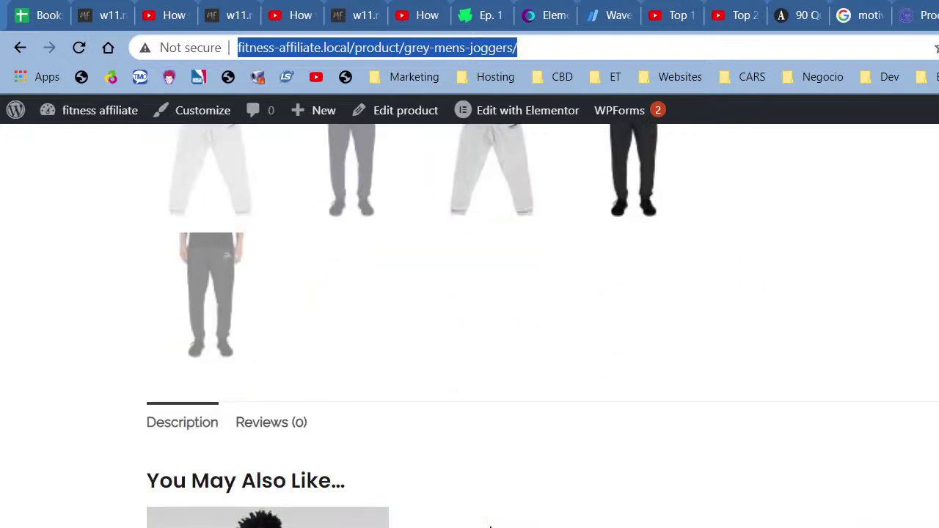
{"action": "scroll", "coordinate": [469, 323], "scroll_direction": "down", "scroll_amount": 1}
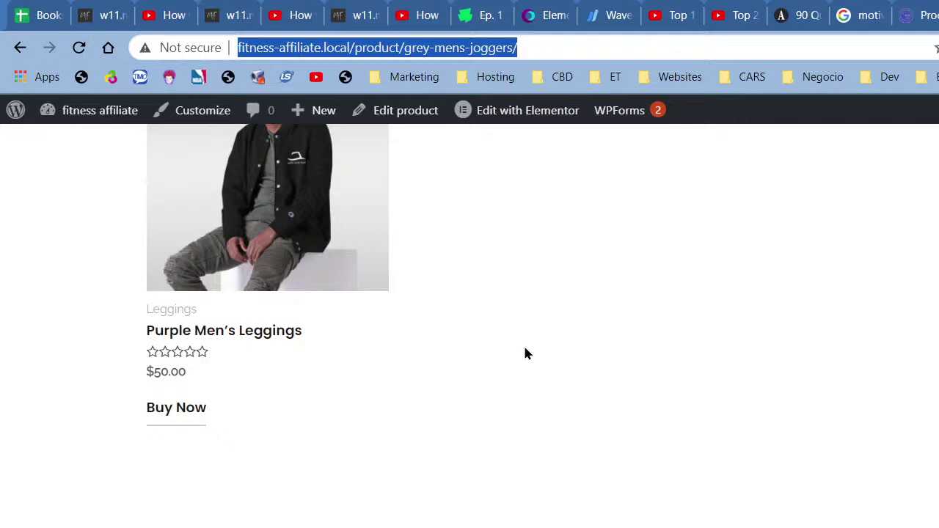
{"action": "scroll", "coordinate": [719, 452], "scroll_direction": "up", "scroll_amount": 10}
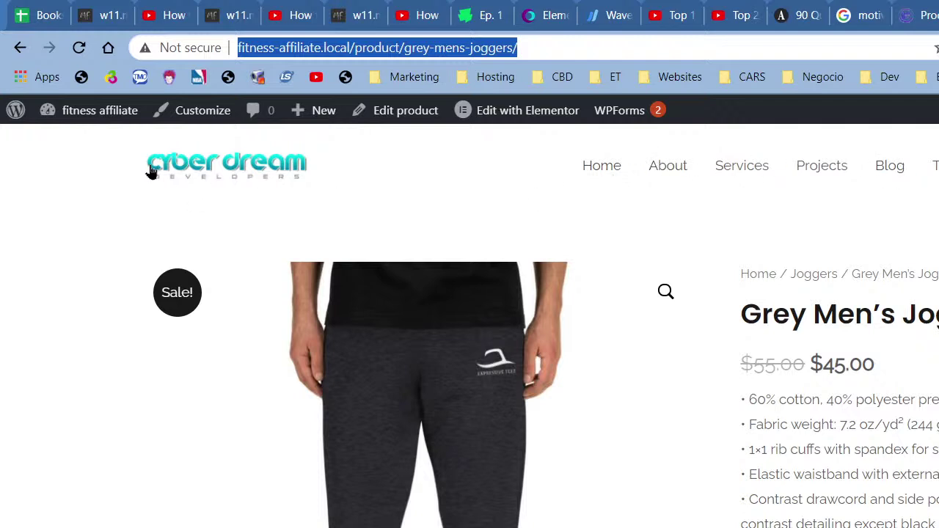
- Go to the site's WordPress dashboard and open the Menus screen
{"action": "mouse_move", "coordinate": [74, 119]}
{"action": "left_click", "coordinate": [71, 143]}
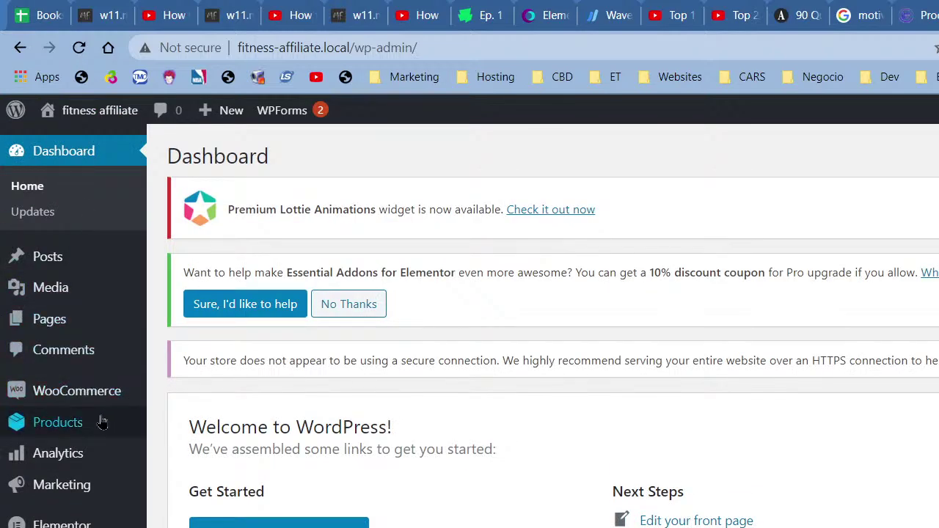
{"action": "mouse_move", "coordinate": [35, 456]}
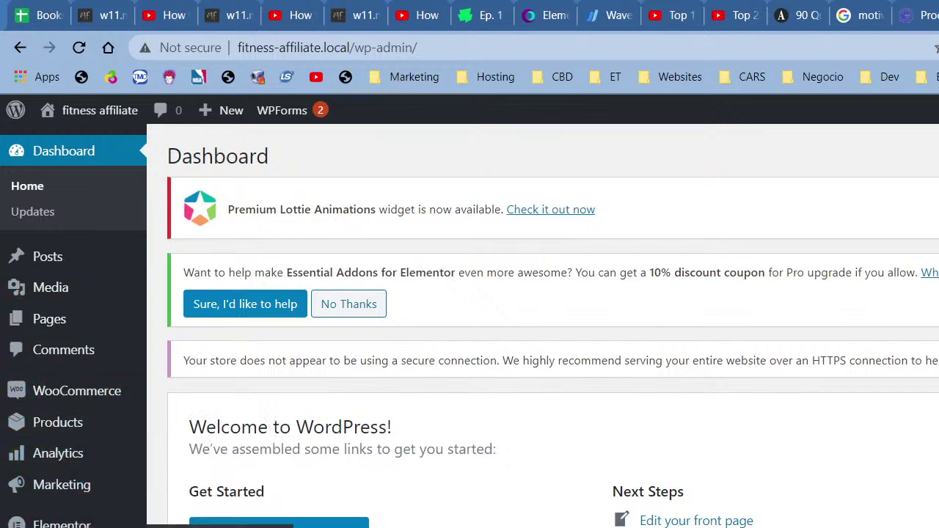
{"action": "key", "text": "F5"}
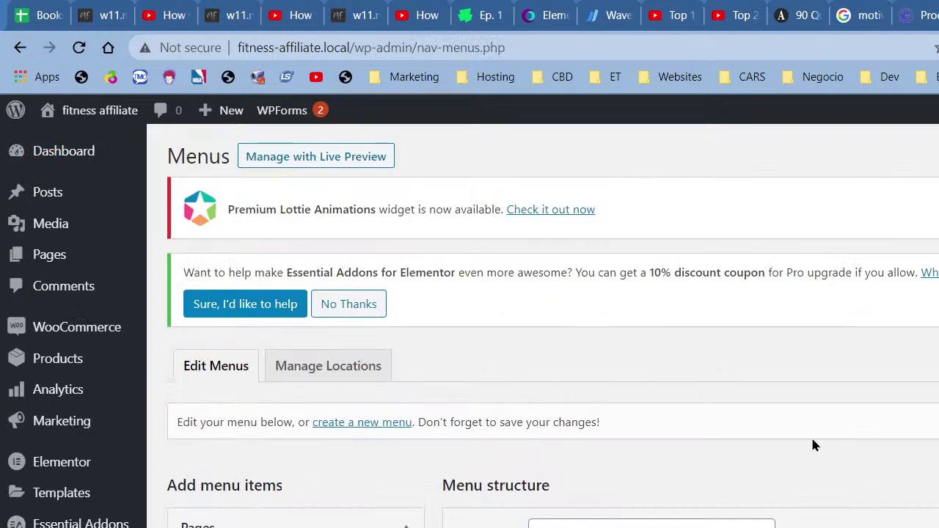
- Add the Shop, Cart, Checkout and My account pages to the site's navigation menu
{"action": "scroll", "coordinate": [814, 444], "scroll_direction": "down", "scroll_amount": 2}
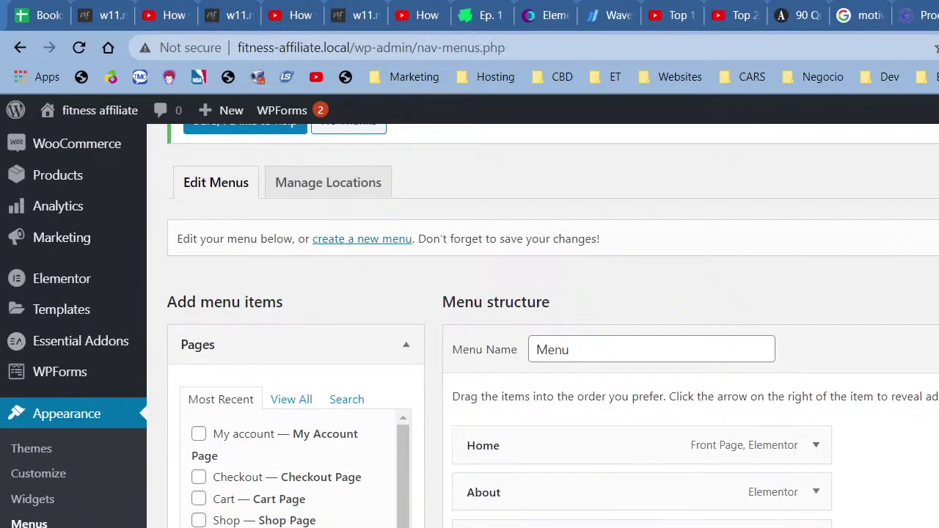
{"action": "left_click", "coordinate": [199, 520]}
{"action": "left_click", "coordinate": [199, 499]}
{"action": "left_click", "coordinate": [199, 479]}
{"action": "left_click", "coordinate": [199, 438]}
{"action": "scroll", "coordinate": [543, 323], "scroll_direction": "down", "scroll_amount": 4}
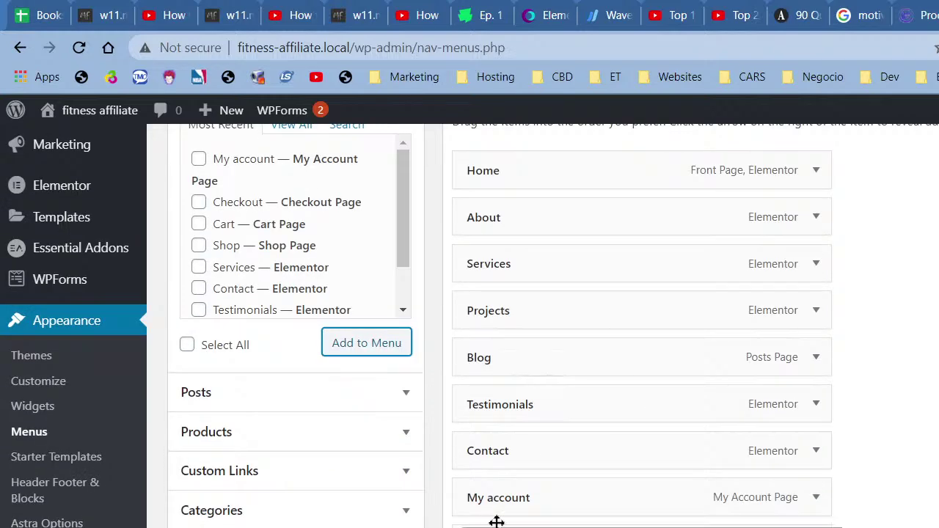
- Move the Shop item directly below About in the menu structure and set its navigation label to Gym Products
{"action": "left_click_drag", "start_coordinate": [496, 520], "coordinate": [489, 279]}
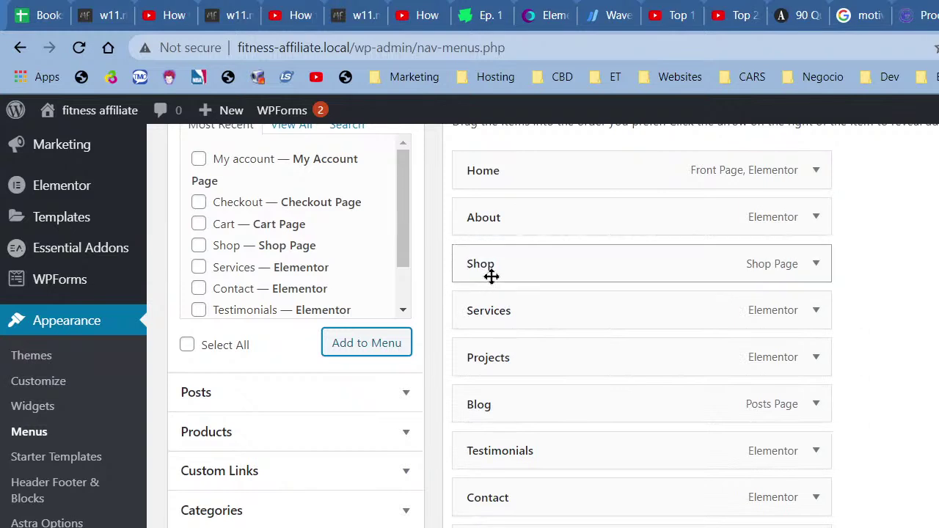
{"action": "left_click", "coordinate": [816, 264]}
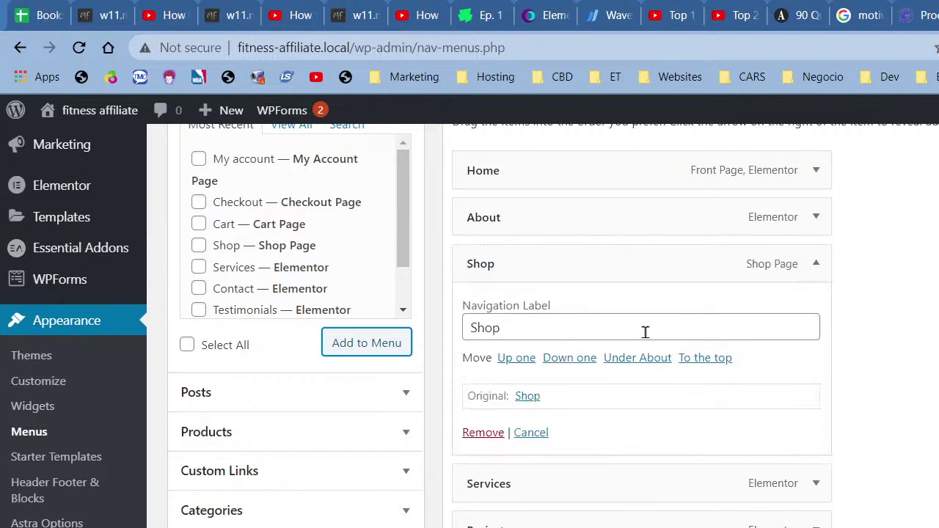
{"action": "double_click", "coordinate": [587, 327]}
{"action": "type", "text": "Gym"}
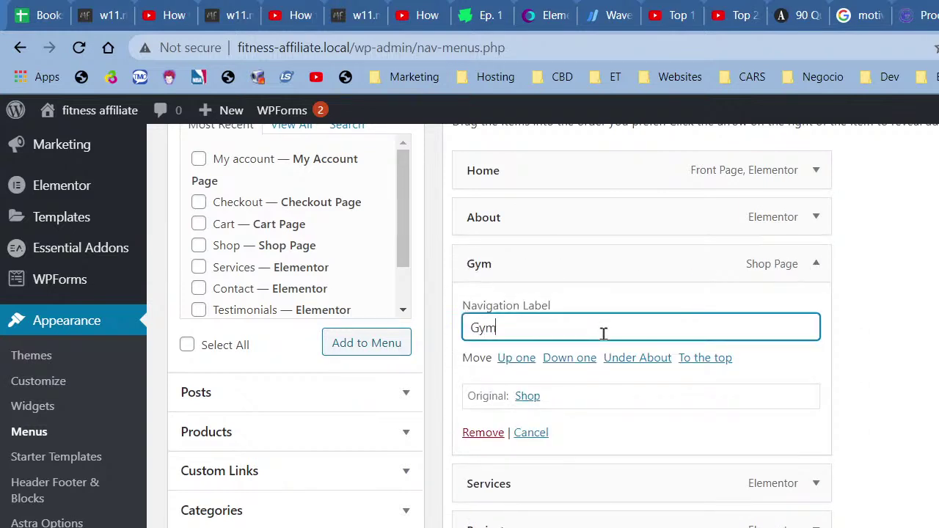
{"action": "type", "text": " Products"}
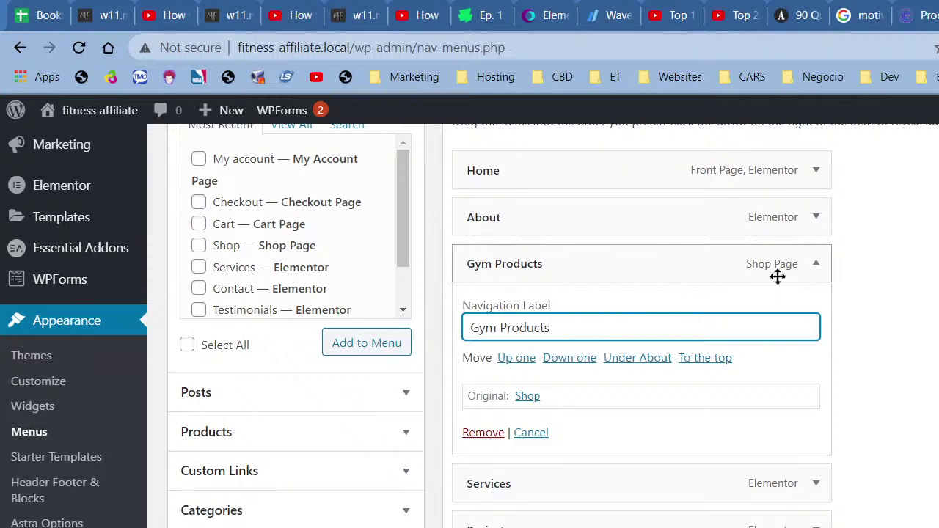
{"action": "left_click", "coordinate": [817, 265]}
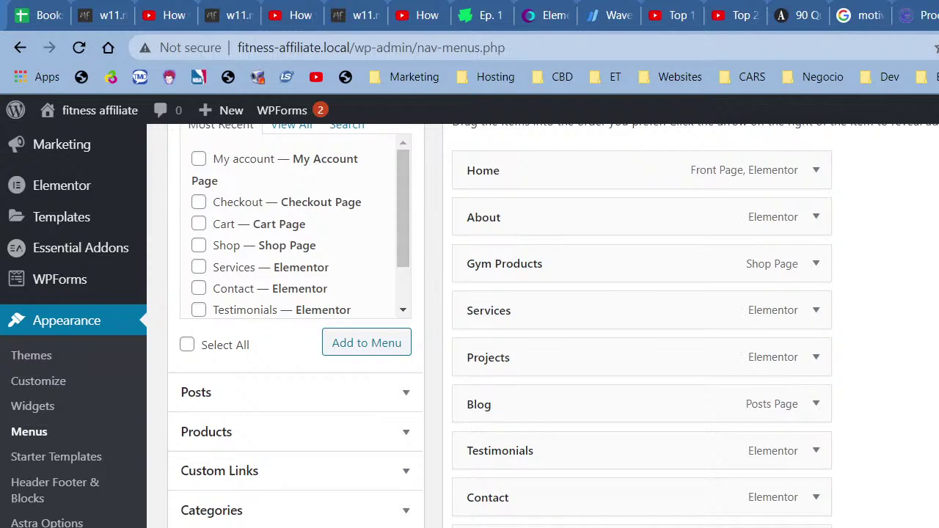
- Save the changes made to the navigation menu
{"action": "scroll", "coordinate": [74, 326], "scroll_direction": "down", "scroll_amount": 1}
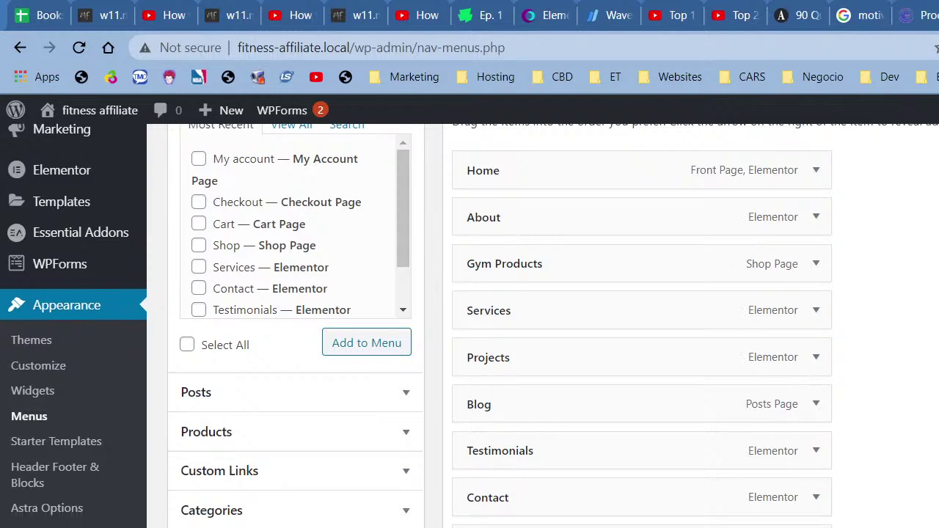
{"action": "scroll", "coordinate": [73, 326], "scroll_direction": "up", "scroll_amount": 1}
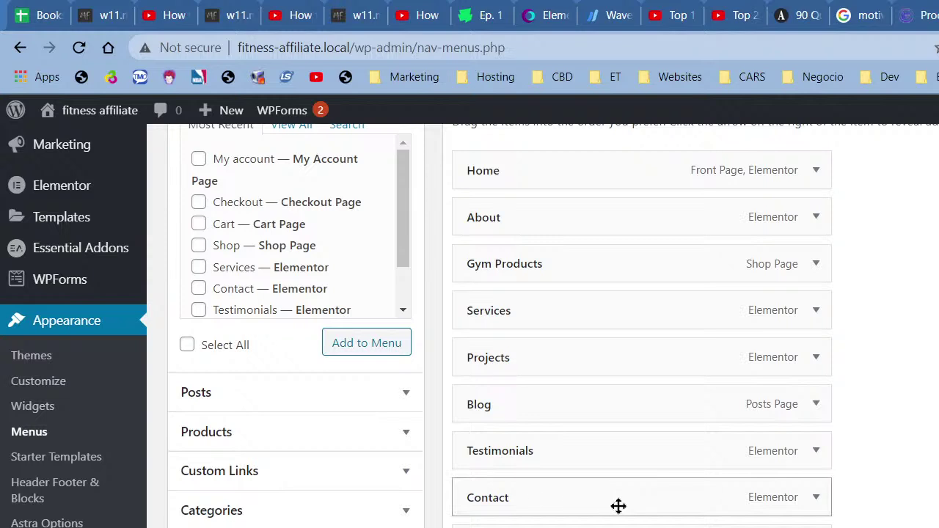
{"action": "scroll", "coordinate": [618, 505], "scroll_direction": "down", "scroll_amount": 2}
{"action": "key", "text": "F5"}
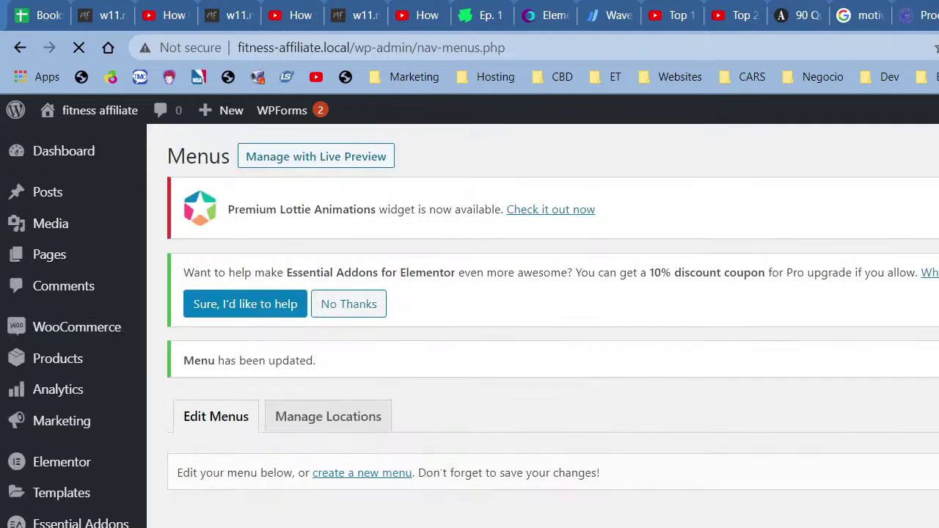
- Visit the live site and open Gym Products from its navigation to review the listed products
{"action": "mouse_move", "coordinate": [69, 128]}
{"action": "left_click", "coordinate": [65, 144]}
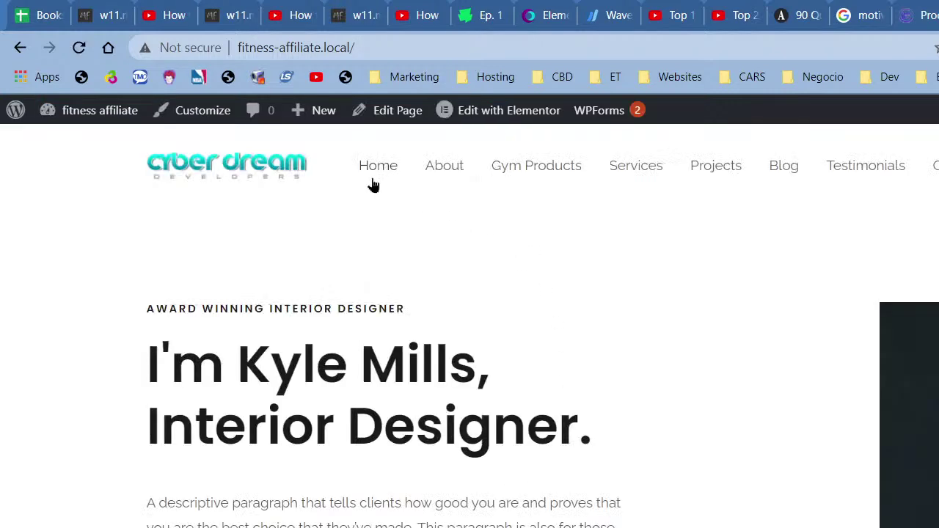
{"action": "left_click", "coordinate": [543, 182]}
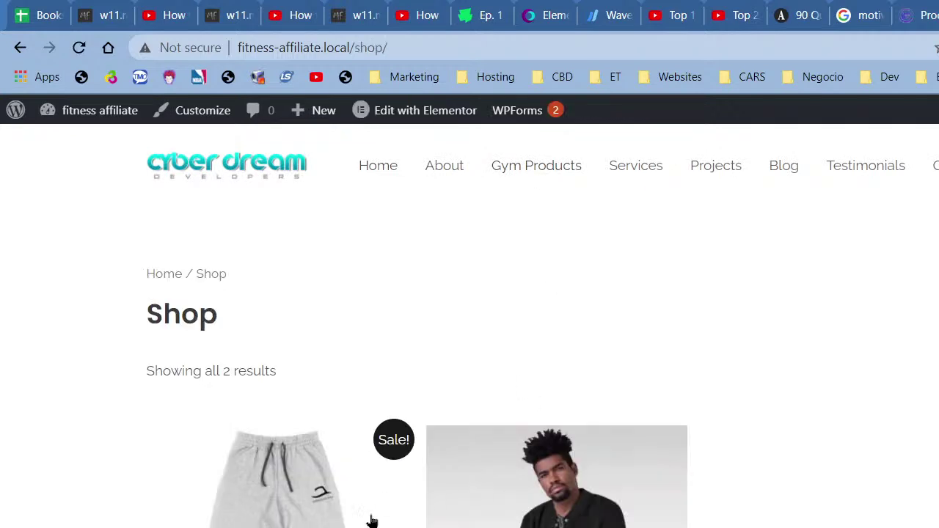
{"action": "scroll", "coordinate": [369, 520], "scroll_direction": "down", "scroll_amount": 3}
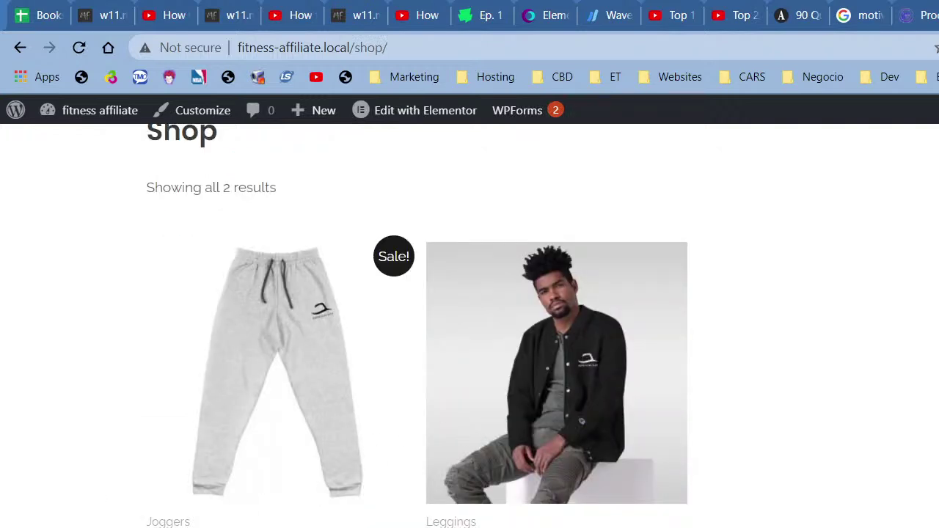
{"action": "scroll", "coordinate": [614, 459], "scroll_direction": "up", "scroll_amount": 3}
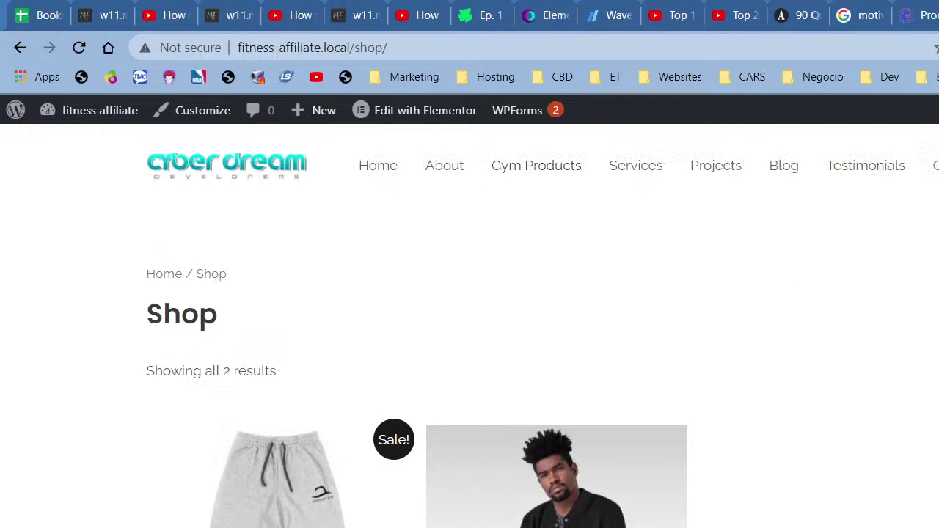
{"action": "scroll", "coordinate": [652, 470], "scroll_direction": "down", "scroll_amount": 4}
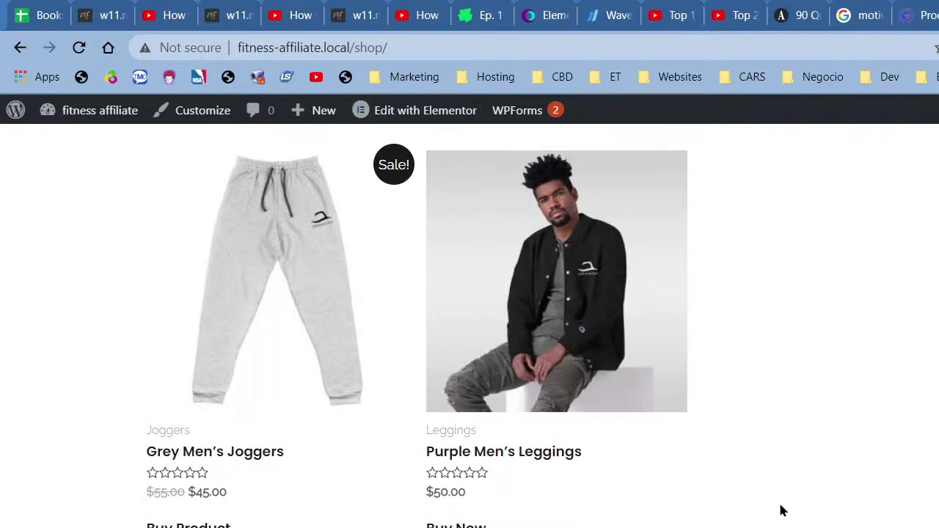
{"action": "scroll", "coordinate": [779, 506], "scroll_direction": "up", "scroll_amount": 4}
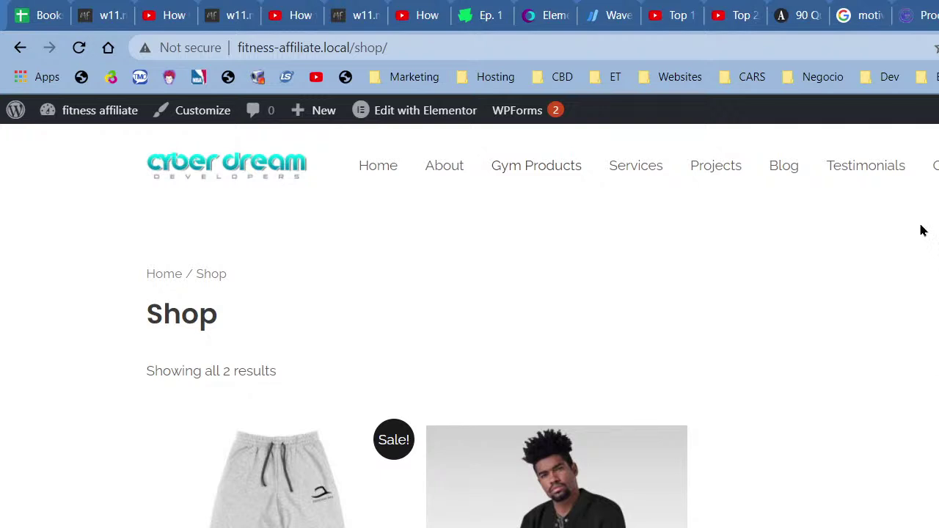
- Open the site's Testimonials page and look through its customer quotes and layout
{"action": "left_click", "coordinate": [882, 183]}
{"action": "left_click", "coordinate": [889, 190]}
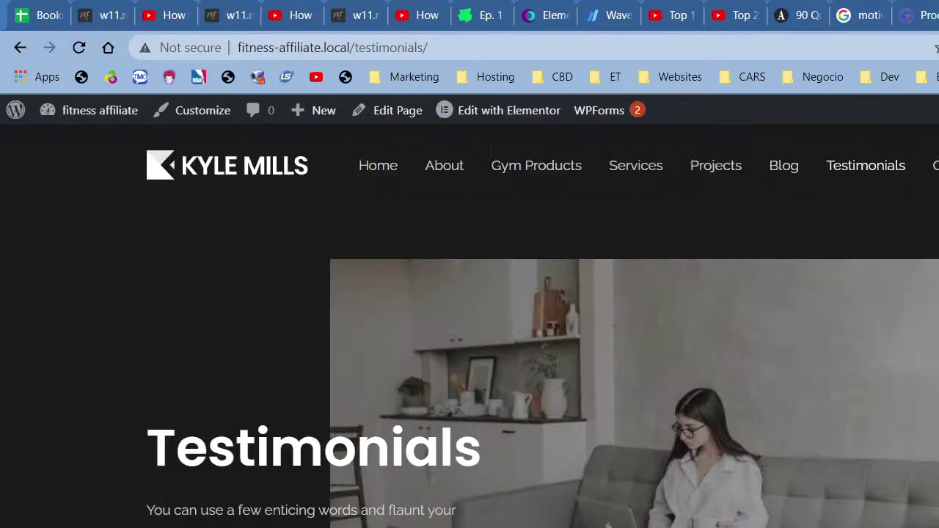
{"action": "scroll", "coordinate": [469, 326], "scroll_direction": "down", "scroll_amount": 10}
{"action": "scroll", "coordinate": [884, 342], "scroll_direction": "down", "scroll_amount": 11}
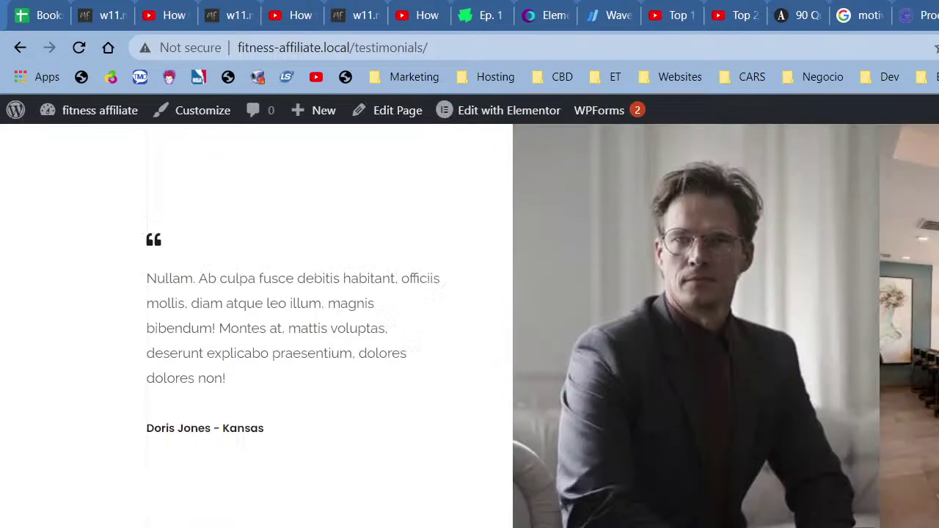
{"action": "scroll", "coordinate": [884, 343], "scroll_direction": "up", "scroll_amount": 6}
{"action": "scroll", "coordinate": [884, 343], "scroll_direction": "down", "scroll_amount": 5}
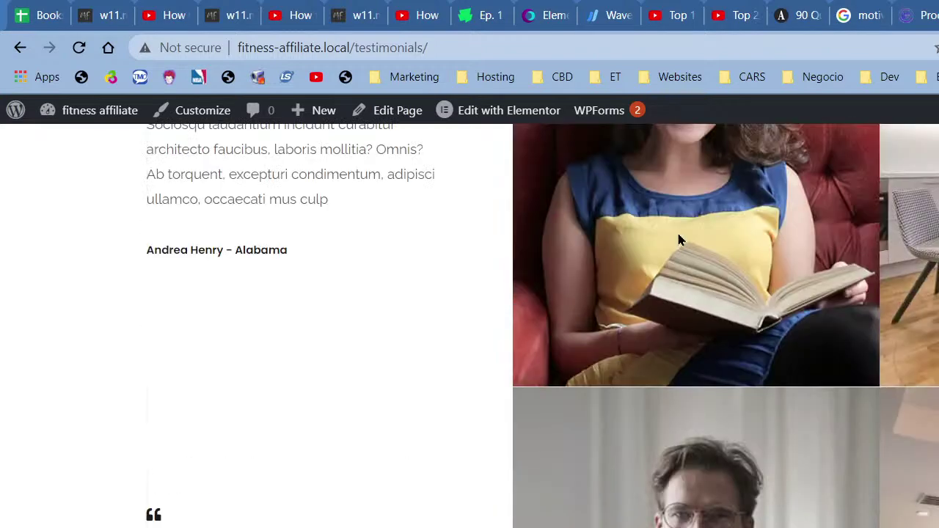
{"action": "scroll", "coordinate": [676, 241], "scroll_direction": "up", "scroll_amount": 1}
{"action": "scroll", "coordinate": [470, 326], "scroll_direction": "down", "scroll_amount": 15}
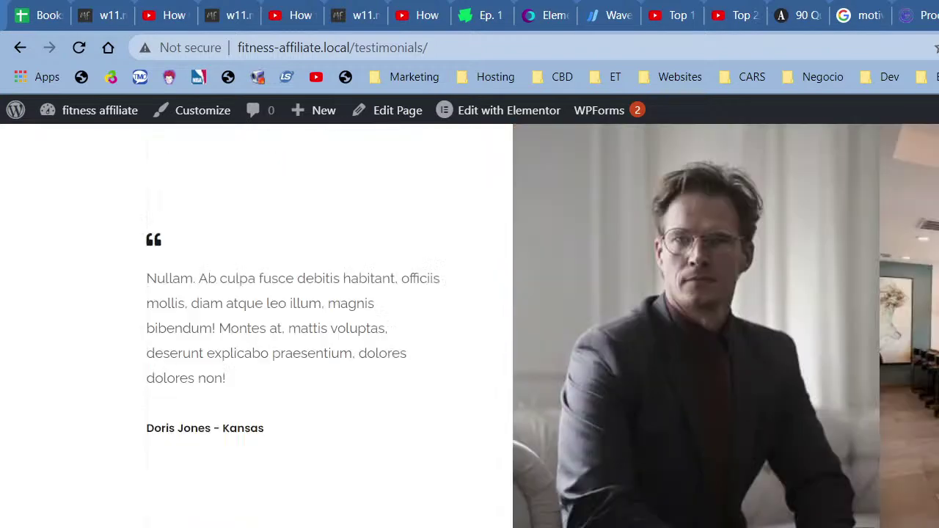
{"action": "scroll", "coordinate": [469, 326], "scroll_direction": "up", "scroll_amount": 20}
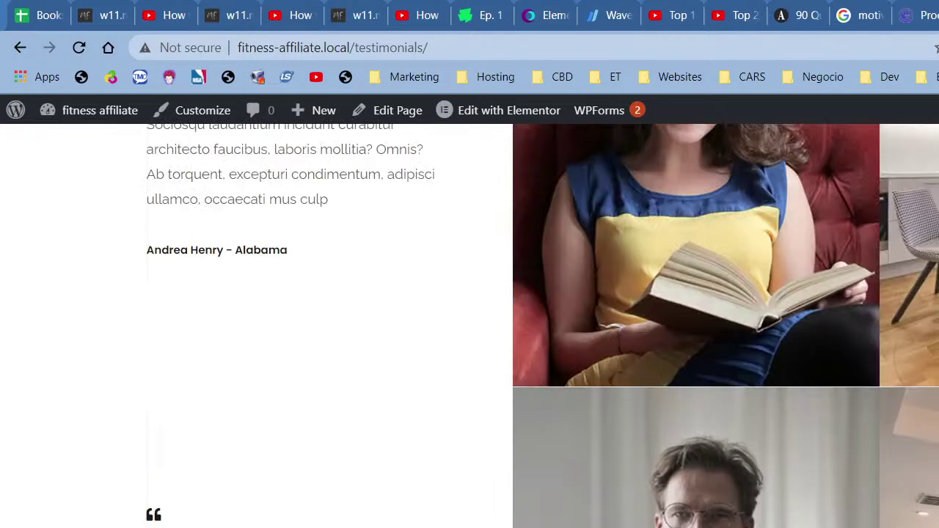
{"action": "scroll", "coordinate": [922, 513], "scroll_direction": "up", "scroll_amount": 2}
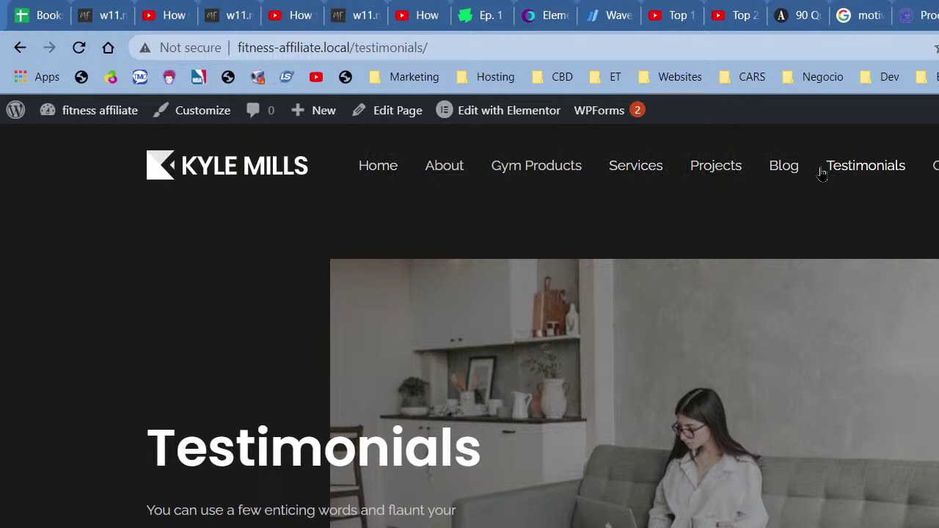
- Remove the Services and Projects items from the site's navigation menu and save the menu
{"action": "mouse_move", "coordinate": [96, 111]}
{"action": "left_click", "coordinate": [70, 143]}
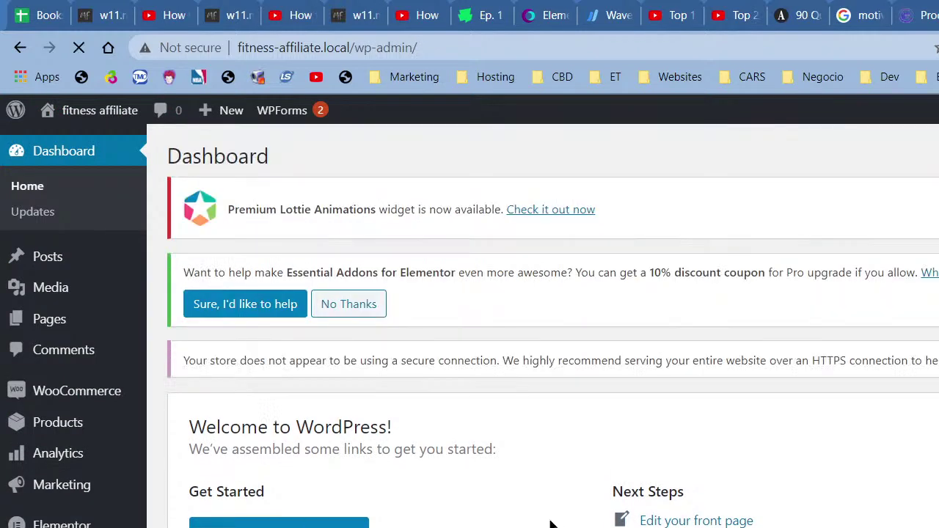
{"action": "scroll", "coordinate": [551, 524], "scroll_direction": "down", "scroll_amount": 1}
{"action": "scroll", "coordinate": [550, 523], "scroll_direction": "down", "scroll_amount": 2}
{"action": "scroll", "coordinate": [549, 523], "scroll_direction": "down", "scroll_amount": 3}
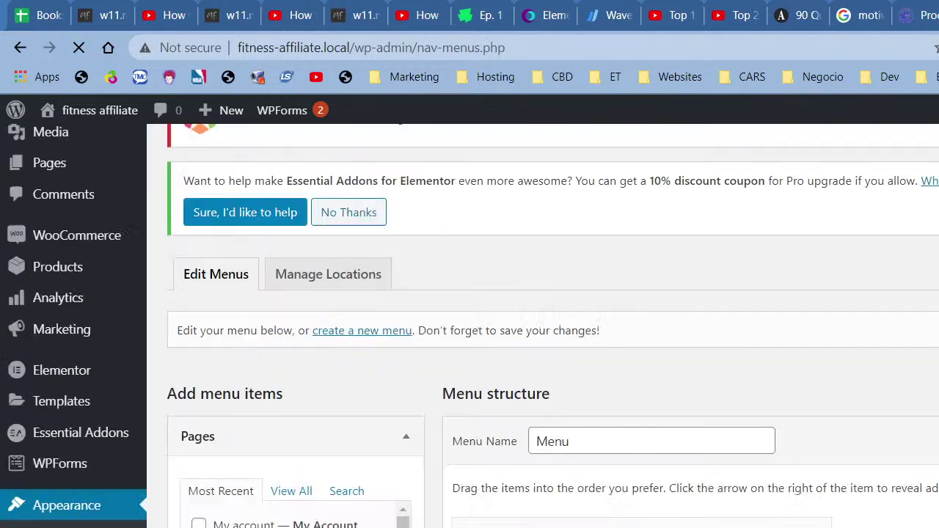
{"action": "left_click", "coordinate": [815, 497]}
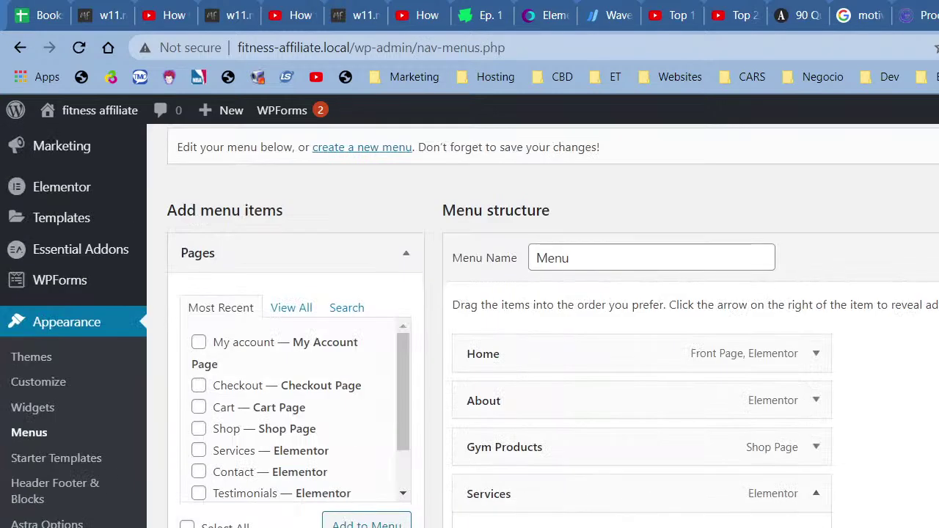
{"action": "left_click", "coordinate": [814, 493]}
{"action": "left_click", "coordinate": [477, 527]}
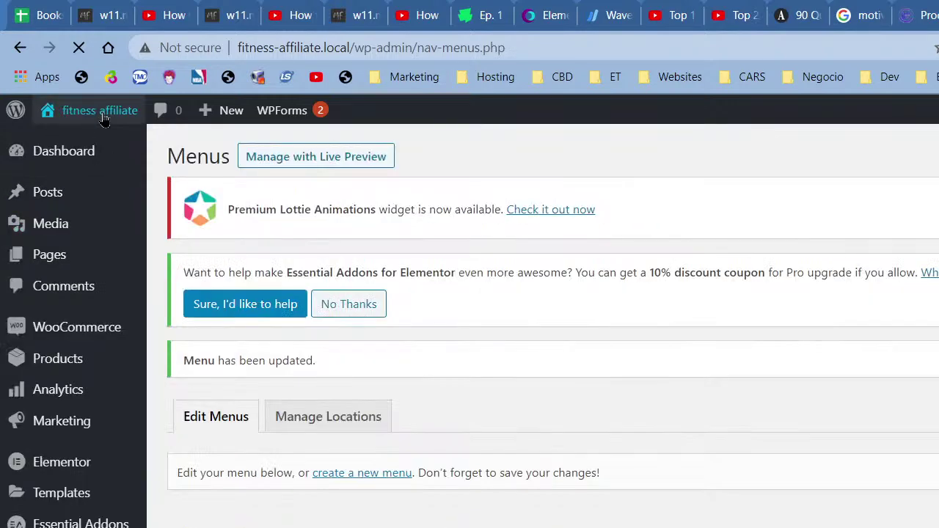
- Visit the live site, look over its home page and navigation, and review the Testimonials page again
{"action": "mouse_move", "coordinate": [101, 115]}
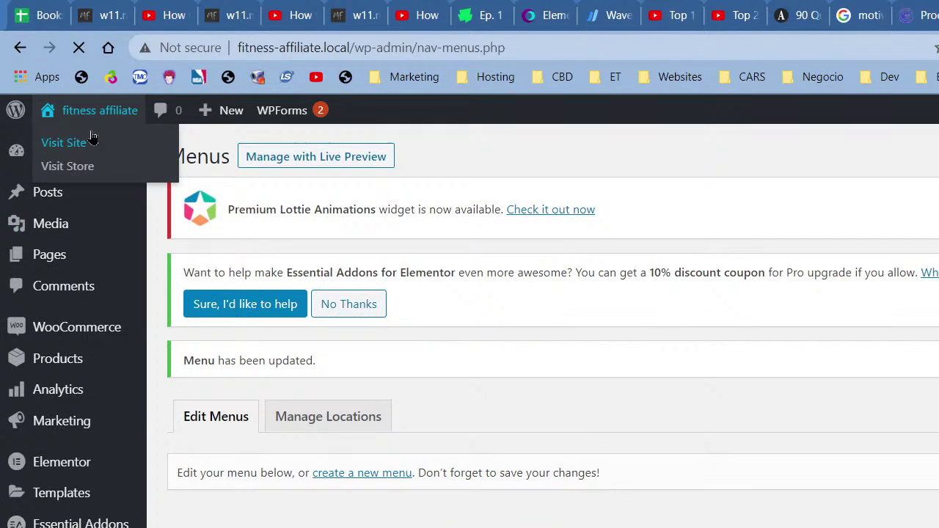
{"action": "left_click", "coordinate": [92, 138]}
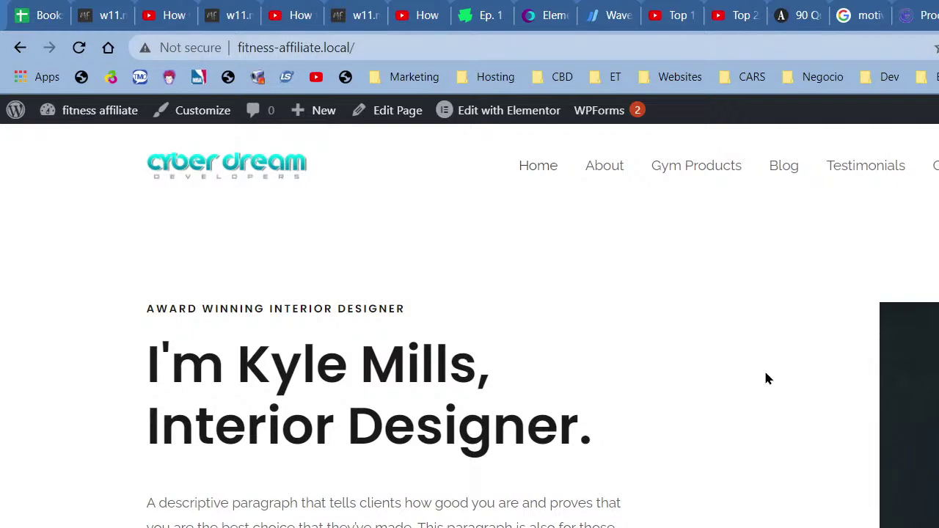
{"action": "scroll", "coordinate": [411, 318], "scroll_direction": "down", "scroll_amount": 15}
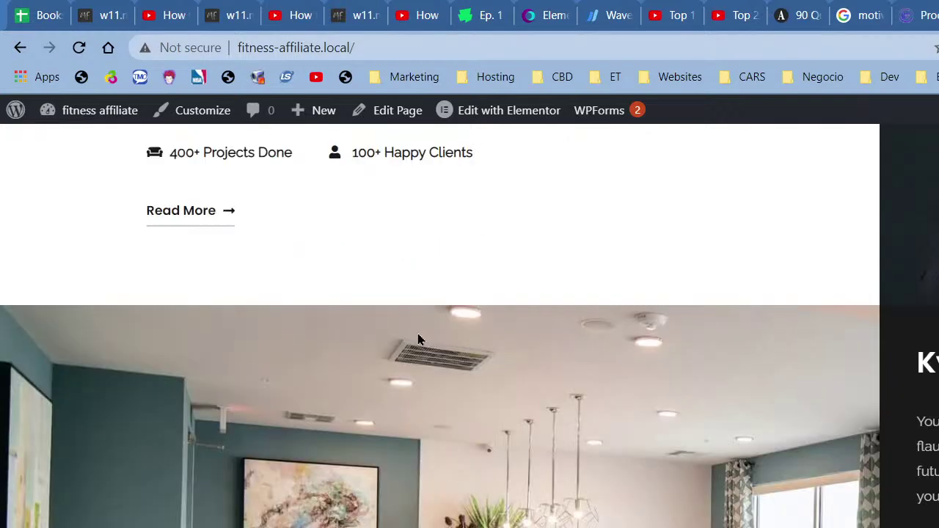
{"action": "scroll", "coordinate": [421, 349], "scroll_direction": "up", "scroll_amount": 15}
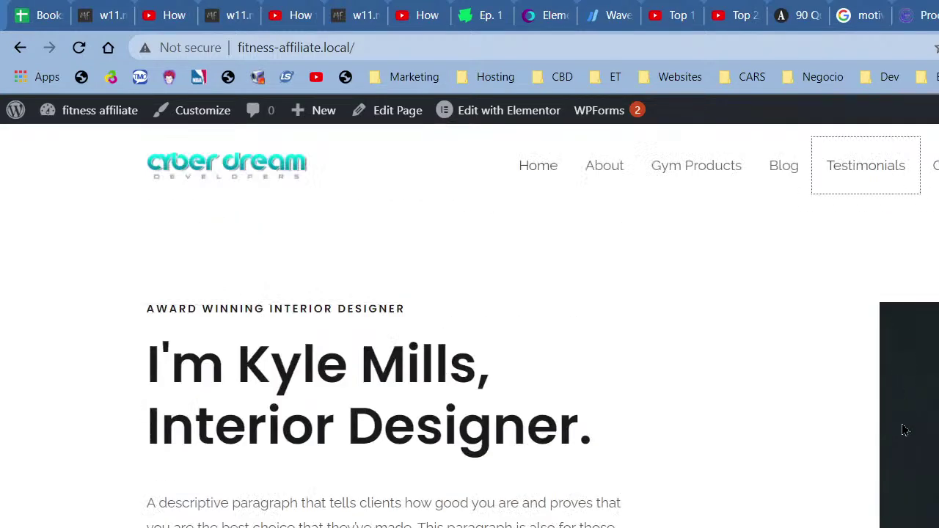
{"action": "left_click", "coordinate": [868, 170]}
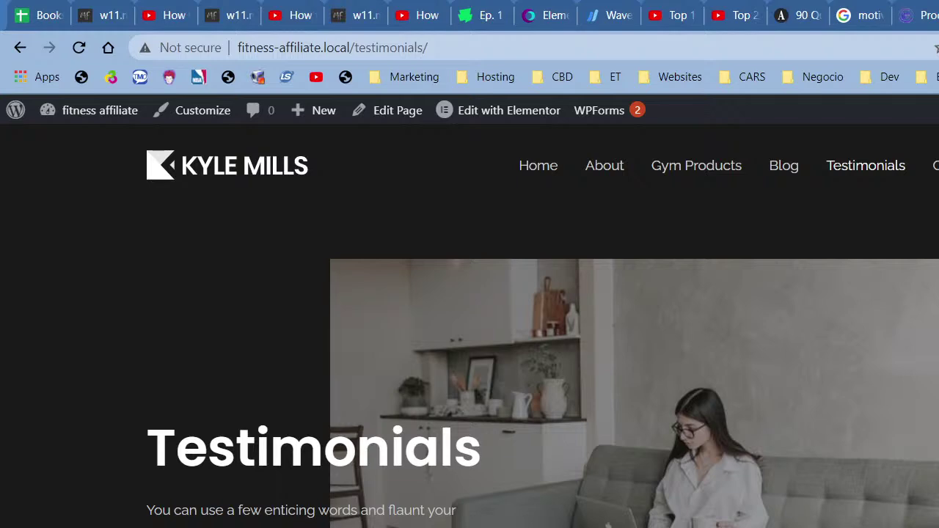
{"action": "scroll", "coordinate": [702, 348], "scroll_direction": "down", "scroll_amount": 3}
{"action": "scroll", "coordinate": [520, 154], "scroll_direction": "up", "scroll_amount": 3}
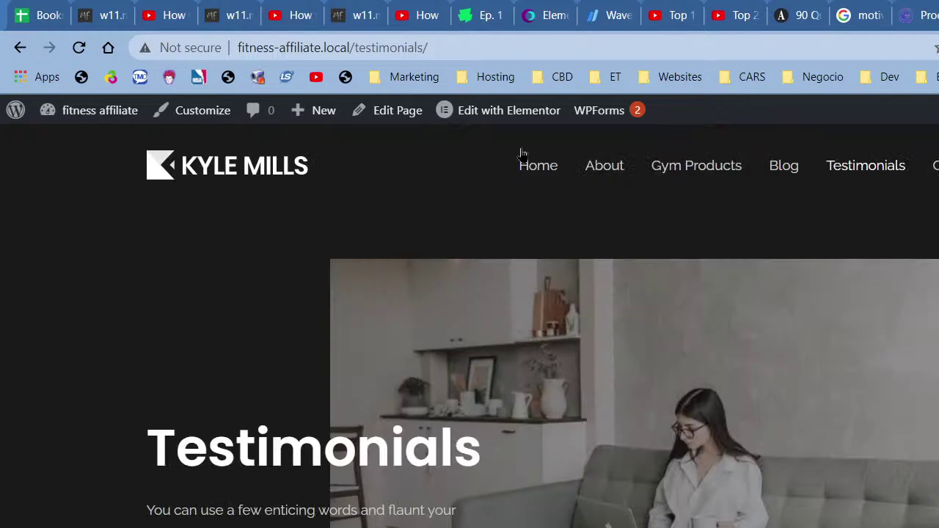
- Open teamonedesignz.com and go to the Leave Review form under its Testimonials section
{"action": "left_click", "coordinate": [390, 46]}
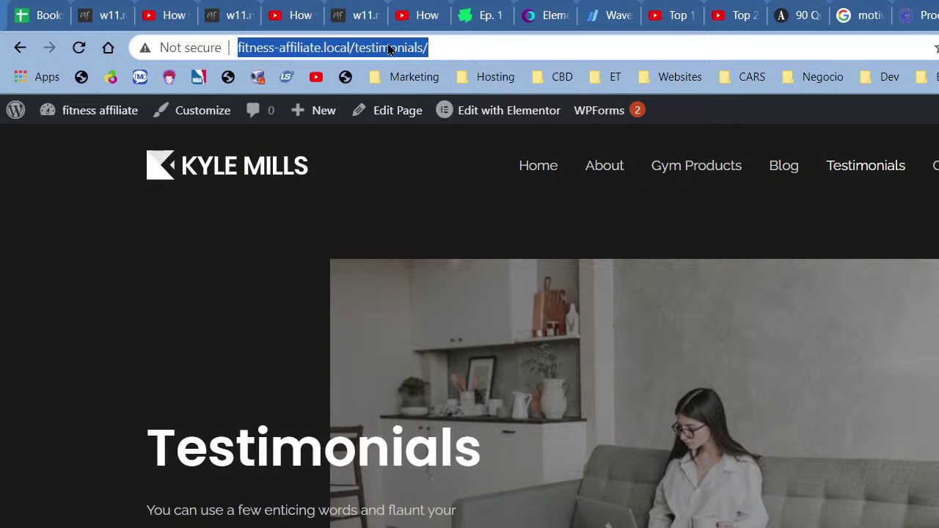
{"action": "type", "text": "team"}
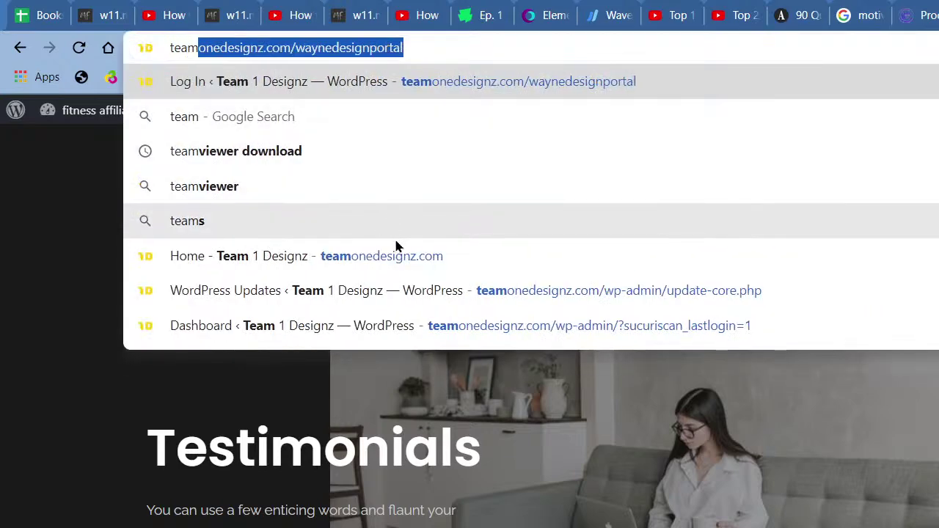
{"action": "left_click", "coordinate": [400, 256]}
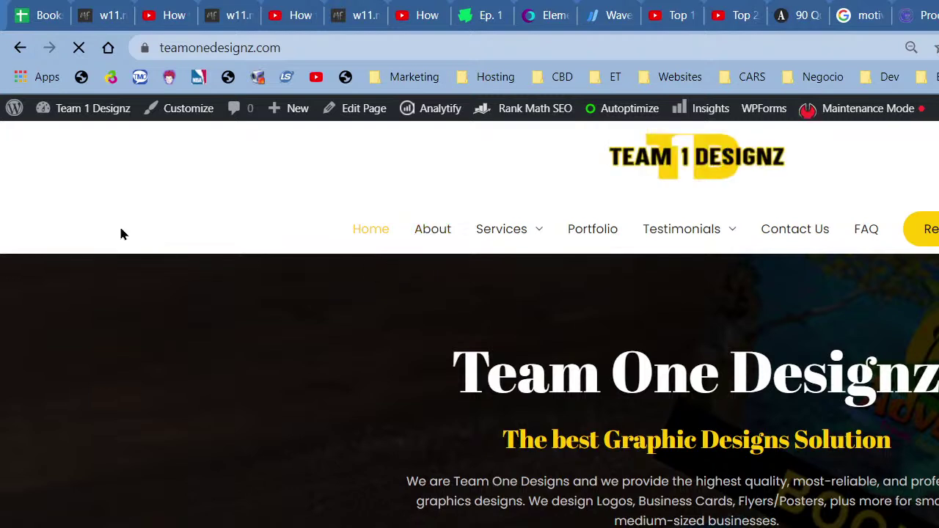
{"action": "mouse_move", "coordinate": [697, 239]}
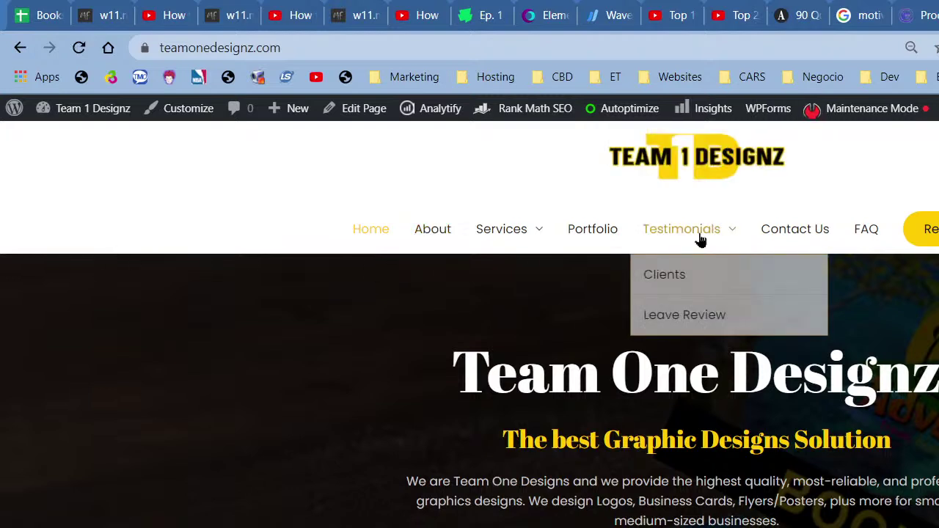
{"action": "left_click", "coordinate": [694, 315]}
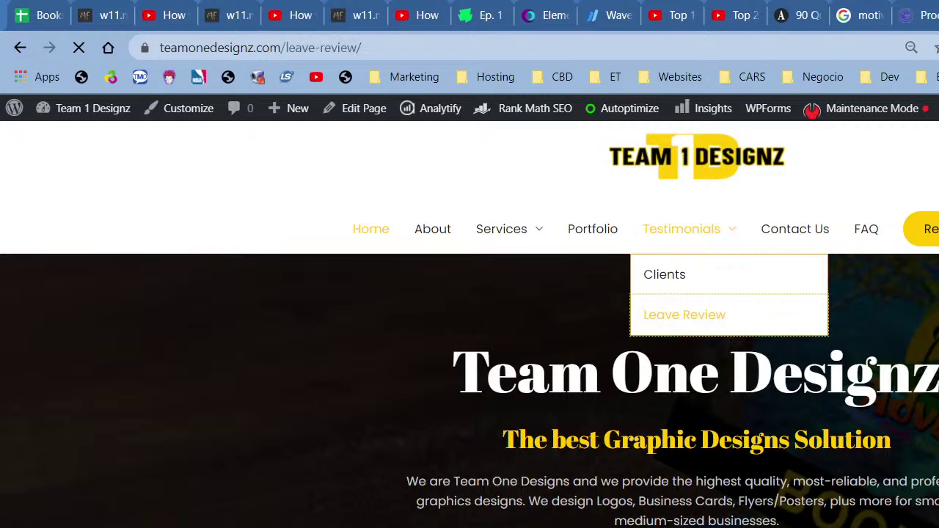
{"action": "scroll", "coordinate": [932, 413], "scroll_direction": "down", "scroll_amount": 5}
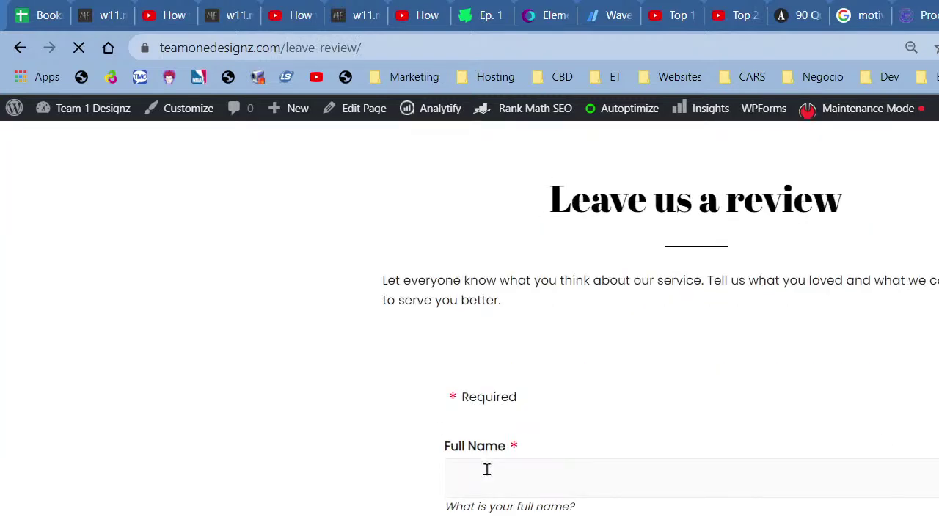
- Fill in the reviewer's full name and email from the saved suggestion and set the company name to CyberDream Developers
{"action": "left_click", "coordinate": [557, 477]}
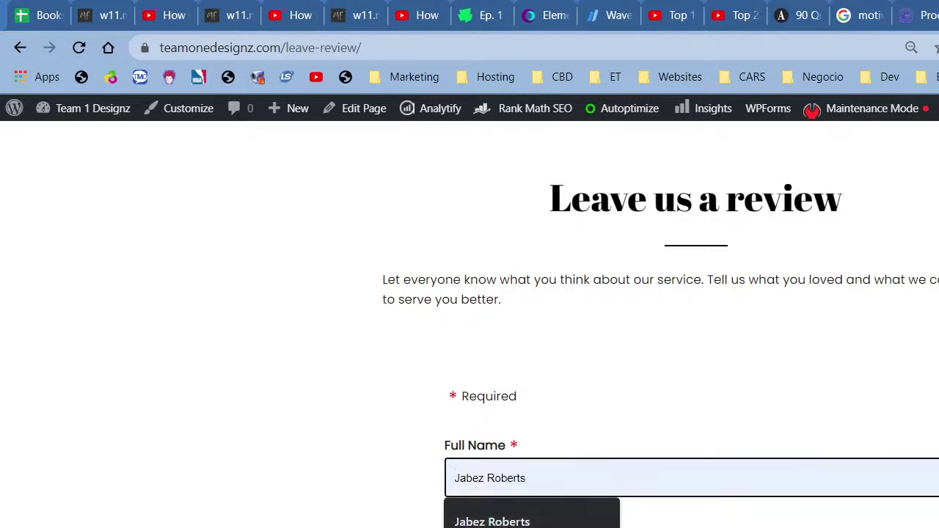
{"action": "left_click", "coordinate": [592, 522]}
{"action": "scroll", "coordinate": [593, 518], "scroll_direction": "down", "scroll_amount": 3}
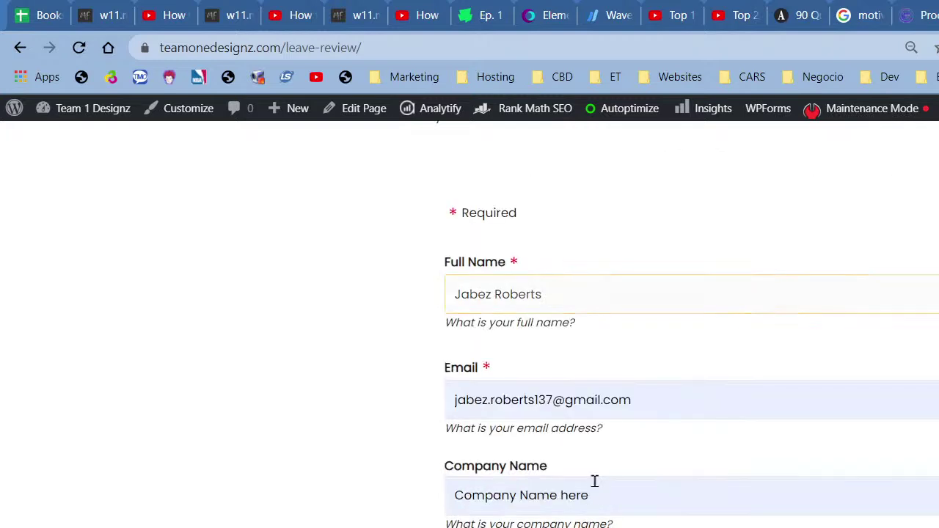
{"action": "triple_click", "coordinate": [593, 496]}
{"action": "type", "text": "Cy"}
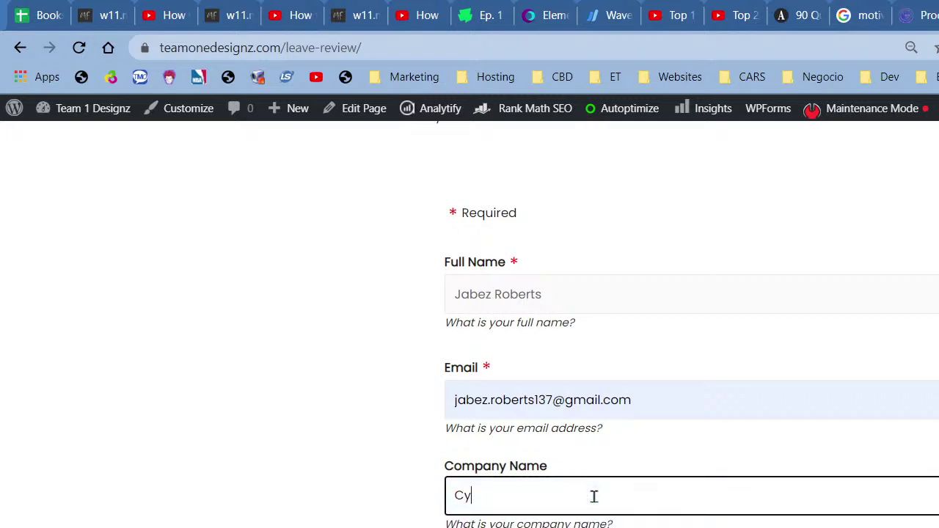
{"action": "type", "text": "berDream Developers"}
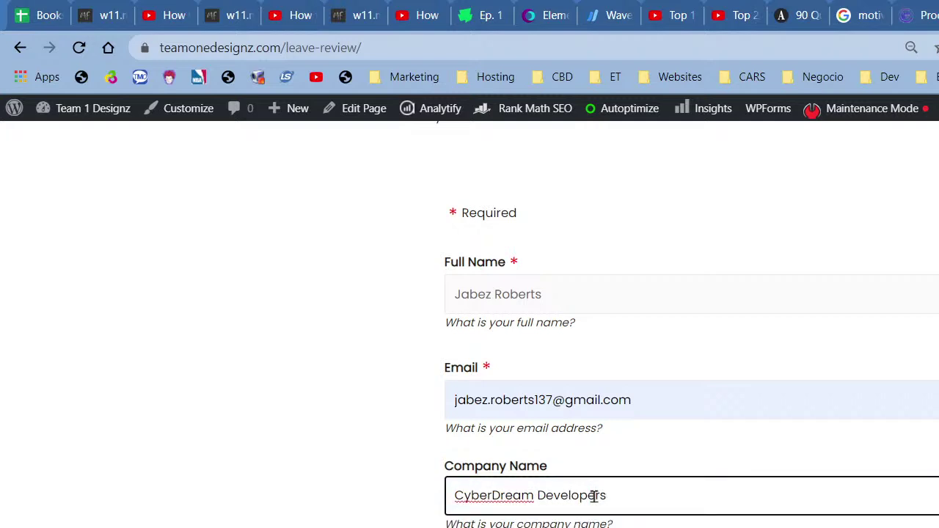
- Select Business Cards, Flyer/Poster Designs, Logo Design and Thank You Cards as the services provided
{"action": "scroll", "coordinate": [540, 314], "scroll_direction": "up", "scroll_amount": 3}
{"action": "scroll", "coordinate": [612, 352], "scroll_direction": "down", "scroll_amount": 5}
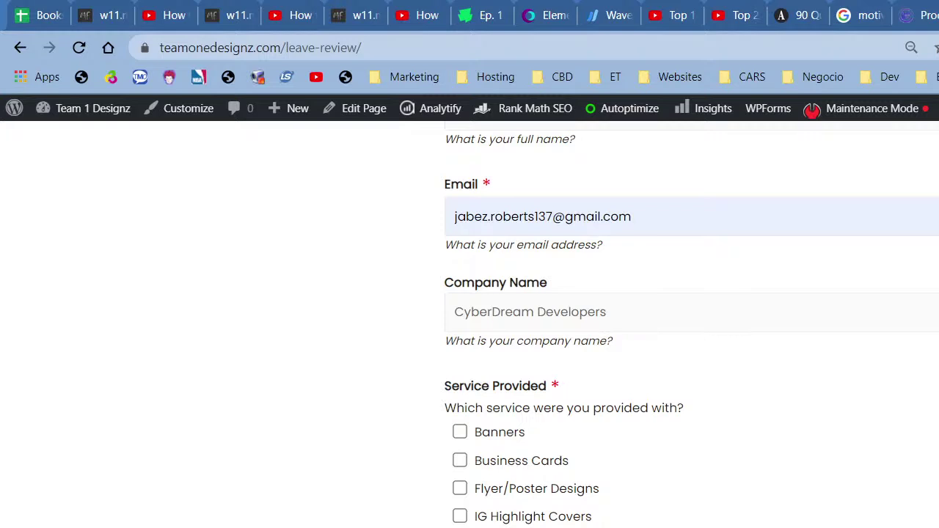
{"action": "left_click", "coordinate": [461, 460]}
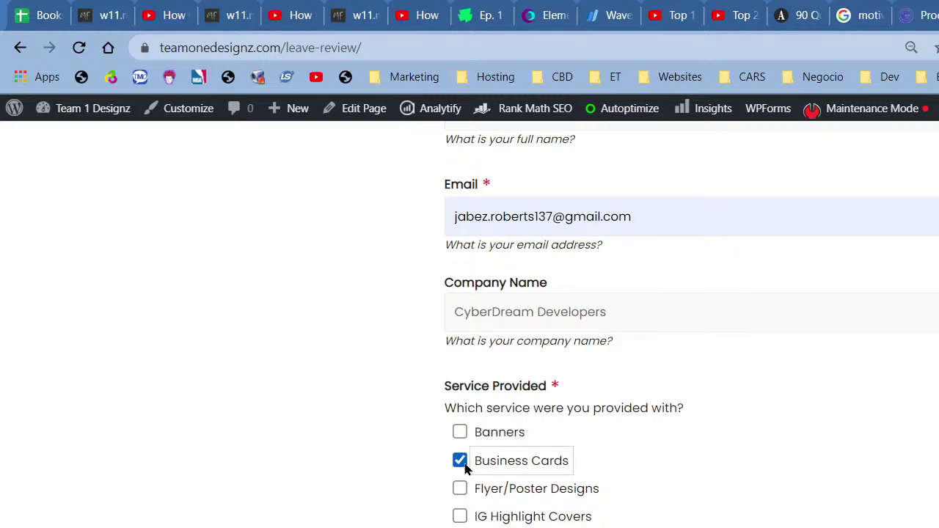
{"action": "left_click", "coordinate": [459, 489]}
{"action": "scroll", "coordinate": [513, 484], "scroll_direction": "down", "scroll_amount": 4}
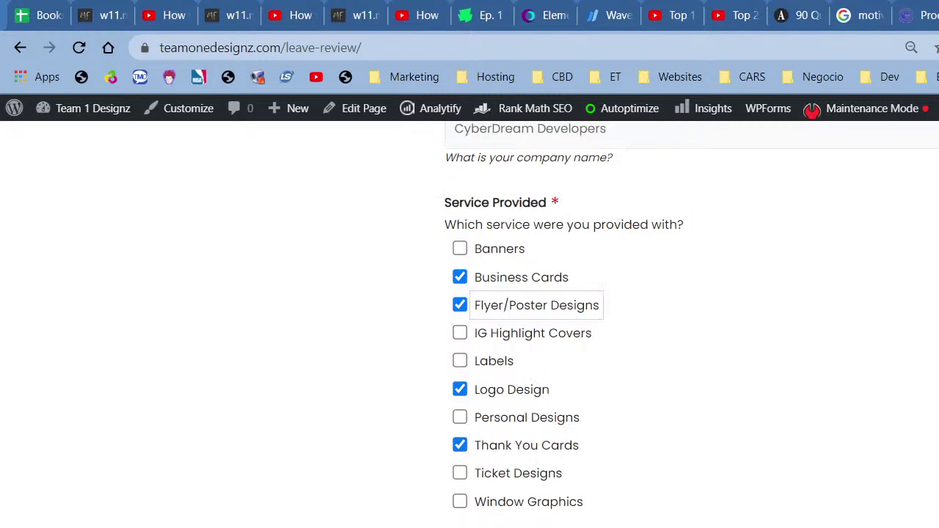
{"action": "left_click", "coordinate": [568, 479]}
{"action": "type", "text": "www"}
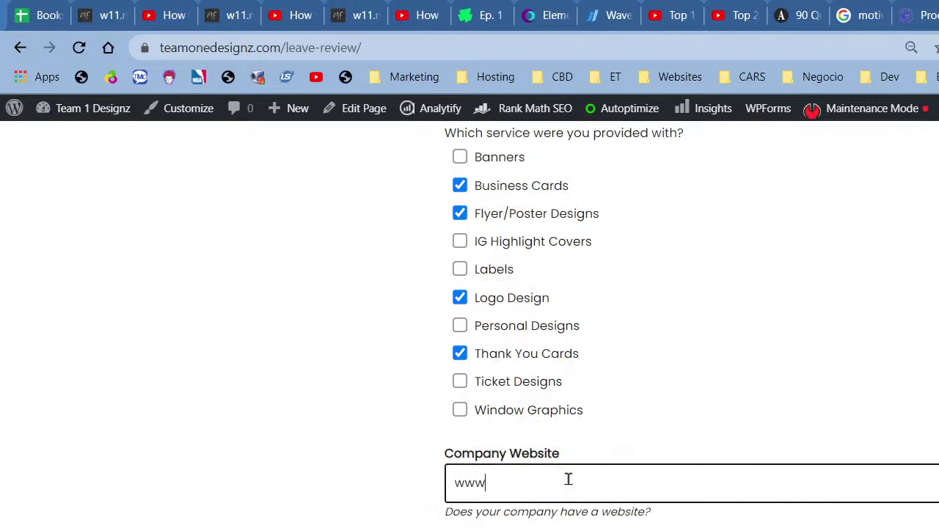
{"action": "type", "text": ".cyberdrea"}
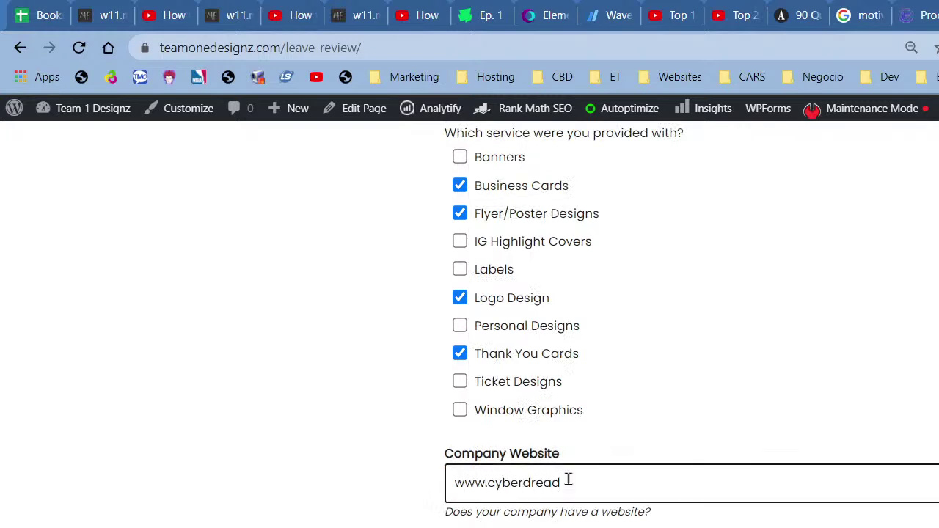
{"action": "type", "text": "mdevelopers.co"}
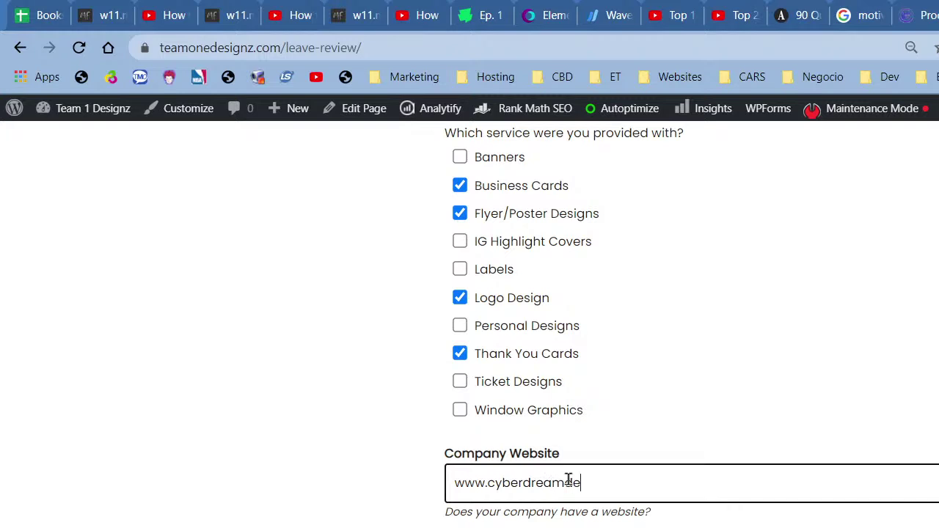
{"action": "type", "text": "m"}
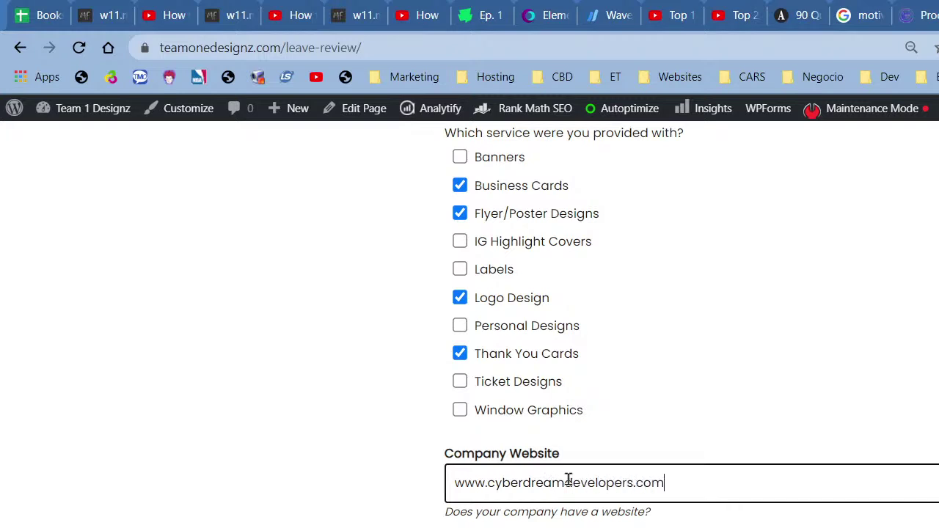
{"action": "key", "text": "Tab"}
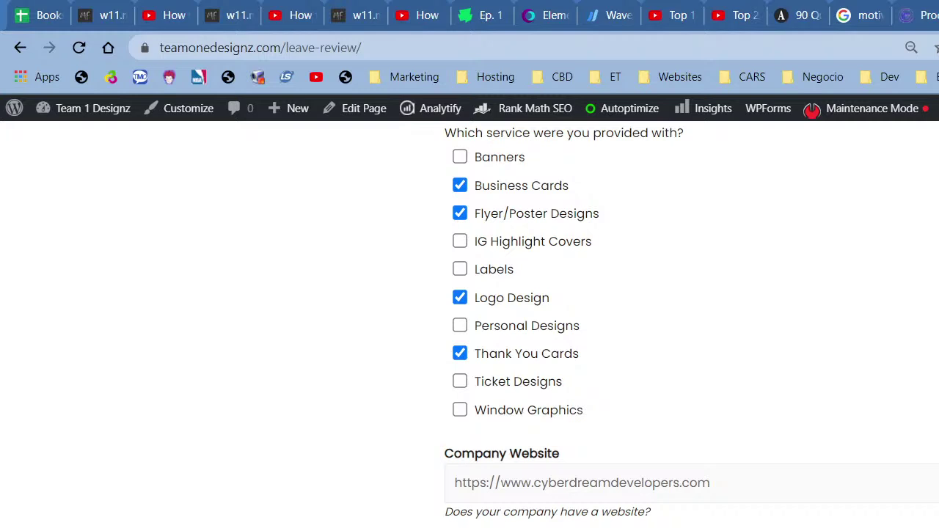
{"action": "scroll", "coordinate": [660, 323], "scroll_direction": "down", "scroll_amount": 5}
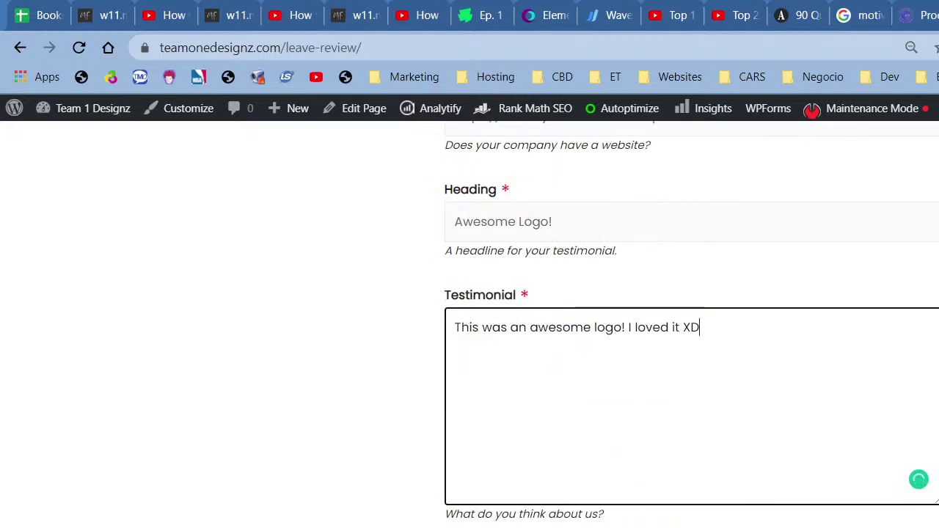
- Attach Expressive_Teez_Official_Unisex_Joggers_Black_Heather.jpg as the photo of work and submit the testimonial
{"action": "scroll", "coordinate": [660, 323], "scroll_direction": "down", "scroll_amount": 5}
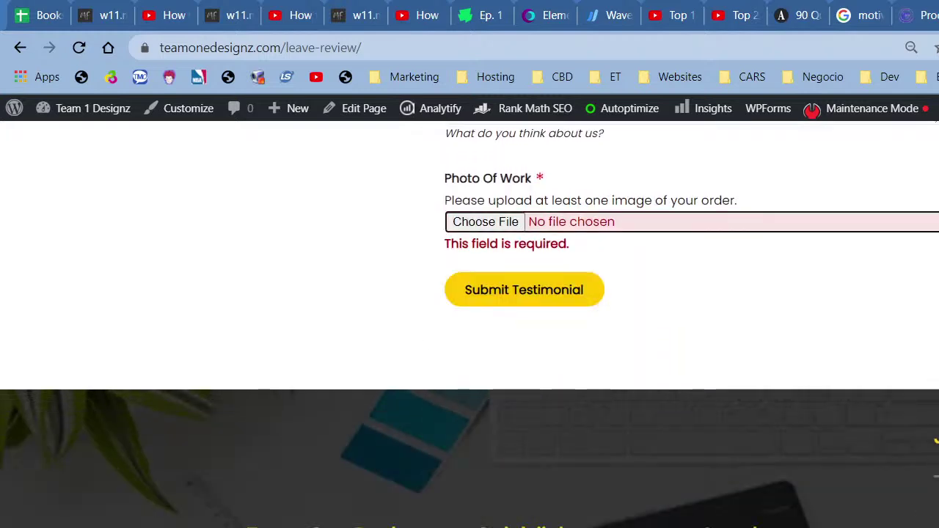
{"action": "left_click", "coordinate": [504, 224]}
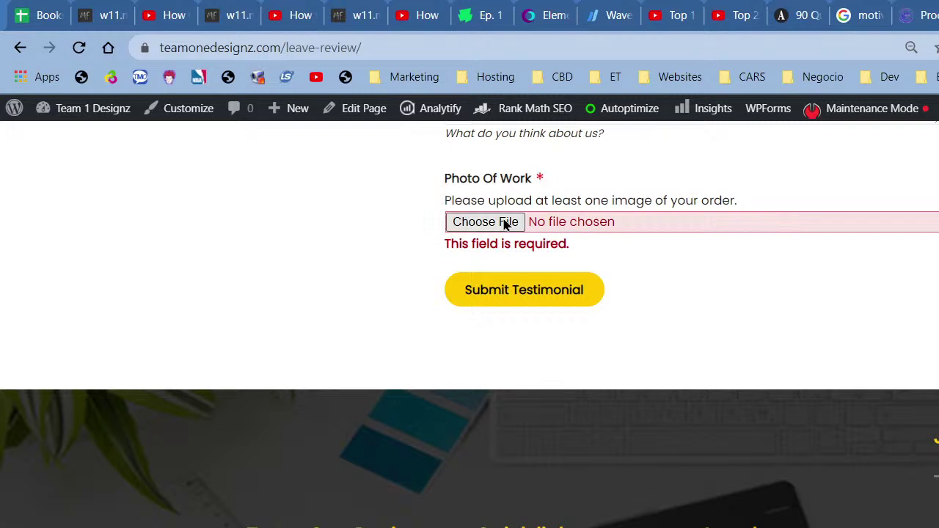
{"action": "left_click", "coordinate": [832, 213]}
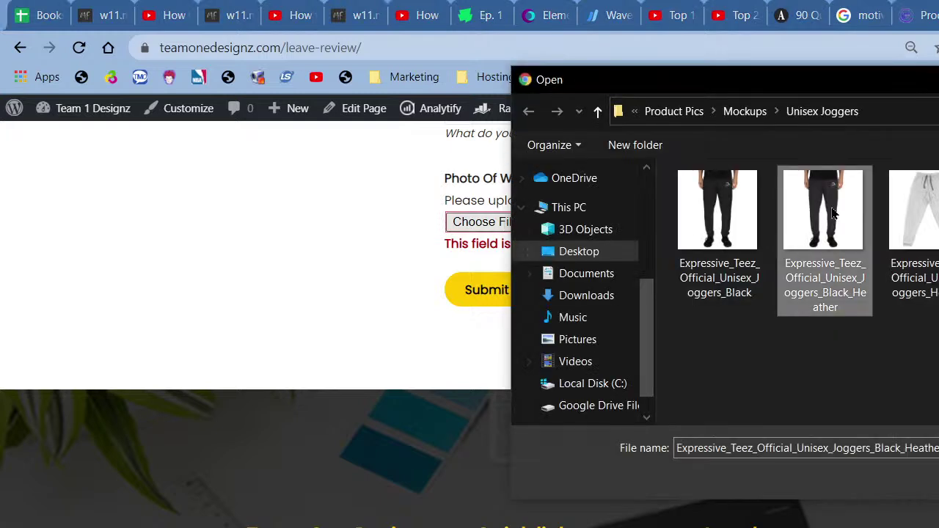
{"action": "double_click", "coordinate": [833, 212]}
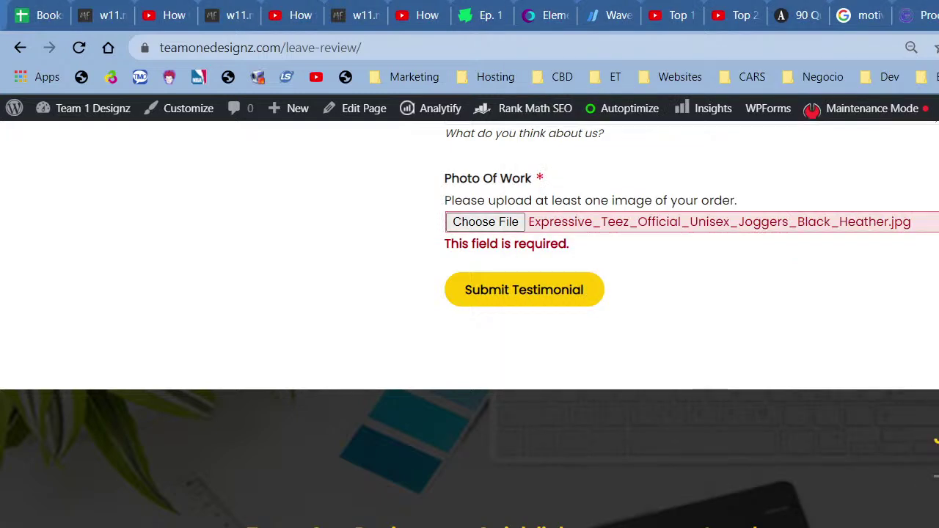
{"action": "left_click", "coordinate": [481, 291]}
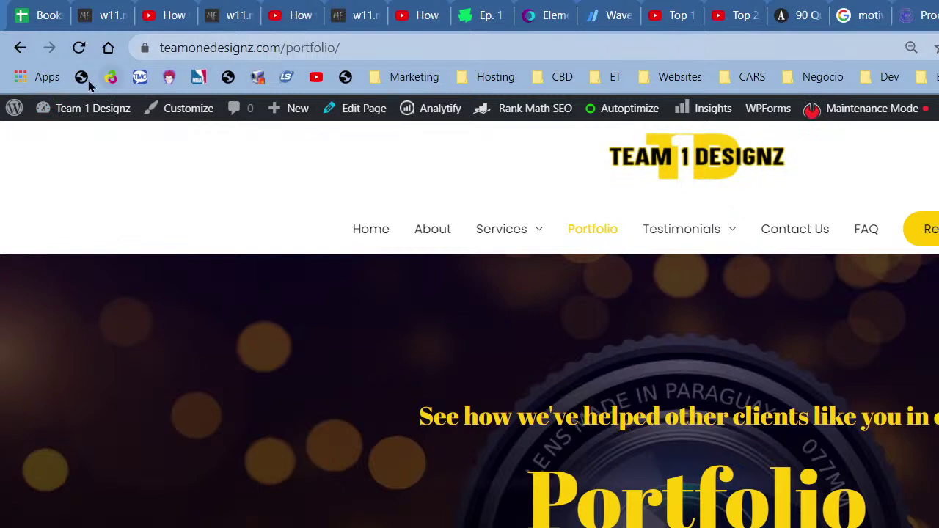
{"action": "mouse_move", "coordinate": [94, 125]}
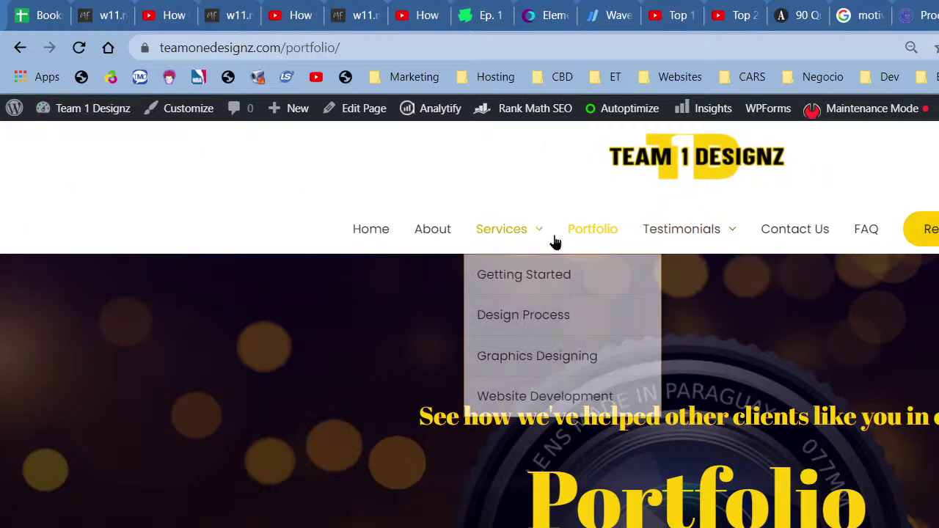
- Look through the Portfolio page's project gallery and its client logos section
{"action": "scroll", "coordinate": [821, 286], "scroll_direction": "down", "scroll_amount": 5}
{"action": "scroll", "coordinate": [631, 293], "scroll_direction": "down", "scroll_amount": 4}
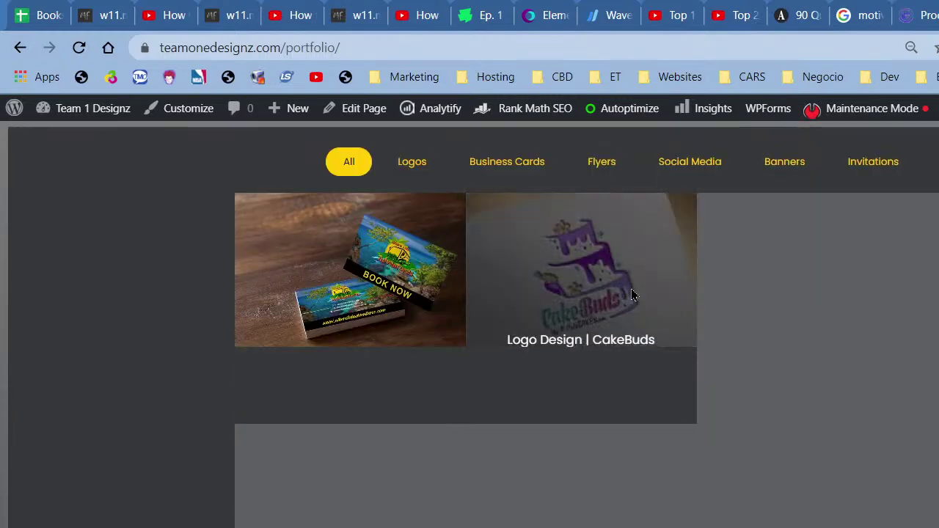
{"action": "scroll", "coordinate": [836, 337], "scroll_direction": "up", "scroll_amount": 7}
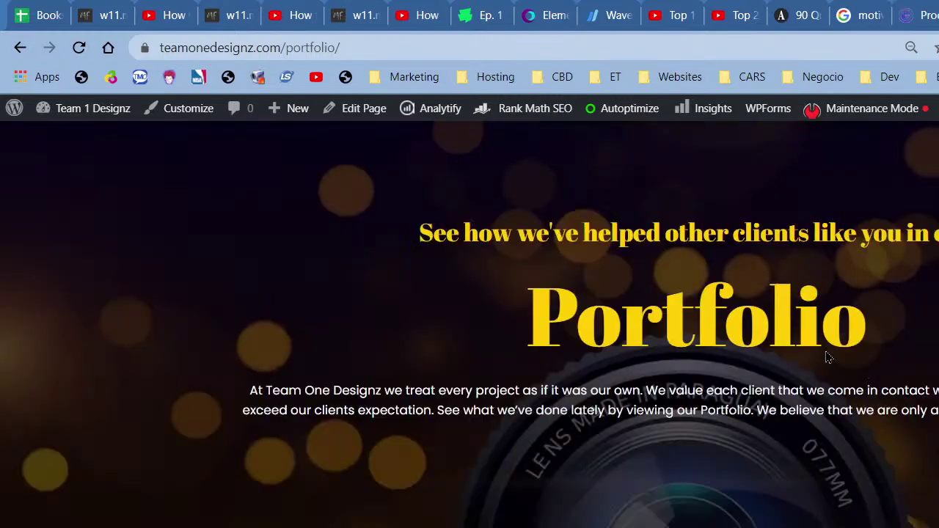
{"action": "scroll", "coordinate": [705, 379], "scroll_direction": "down", "scroll_amount": 4}
{"action": "scroll", "coordinate": [705, 379], "scroll_direction": "down", "scroll_amount": 4}
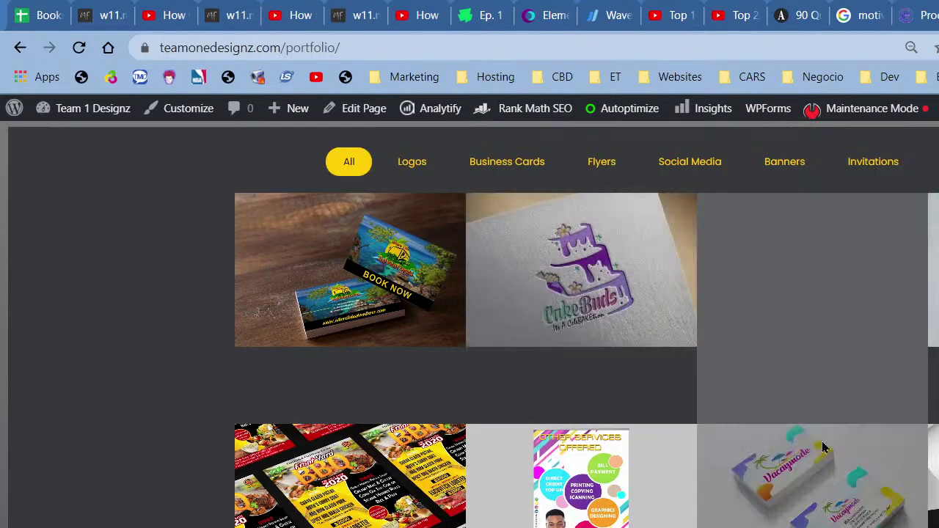
{"action": "scroll", "coordinate": [868, 405], "scroll_direction": "down", "scroll_amount": 6}
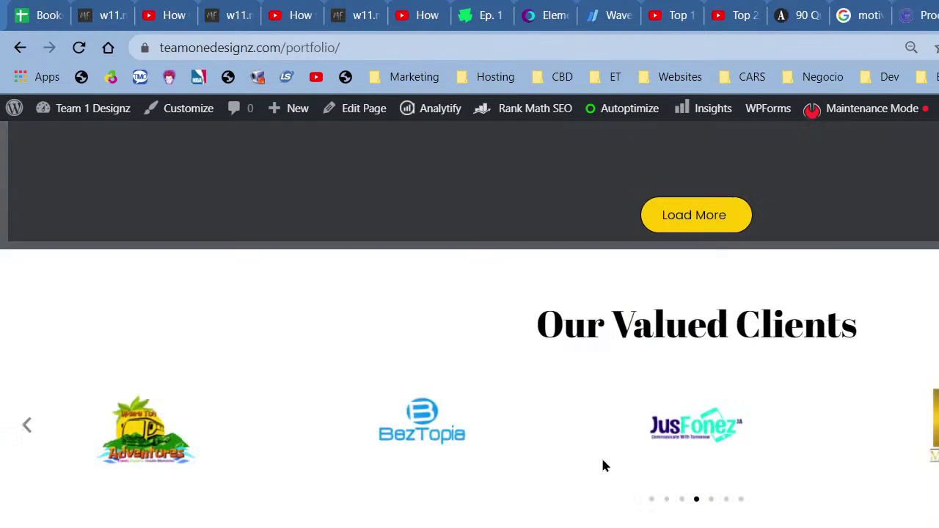
{"action": "scroll", "coordinate": [583, 414], "scroll_direction": "up", "scroll_amount": 7}
{"action": "scroll", "coordinate": [583, 413], "scroll_direction": "down", "scroll_amount": 5}
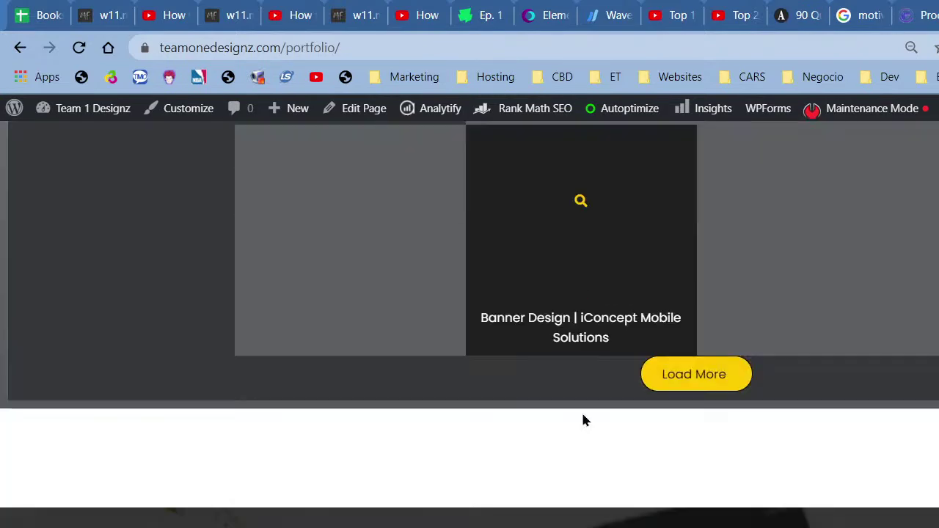
{"action": "scroll", "coordinate": [585, 419], "scroll_direction": "up", "scroll_amount": 4}
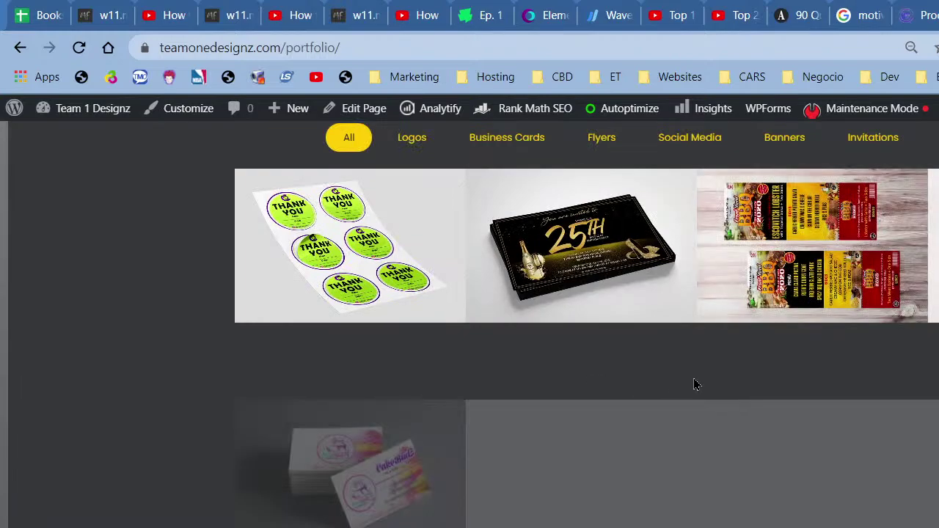
{"action": "scroll", "coordinate": [593, 292], "scroll_direction": "down", "scroll_amount": 5}
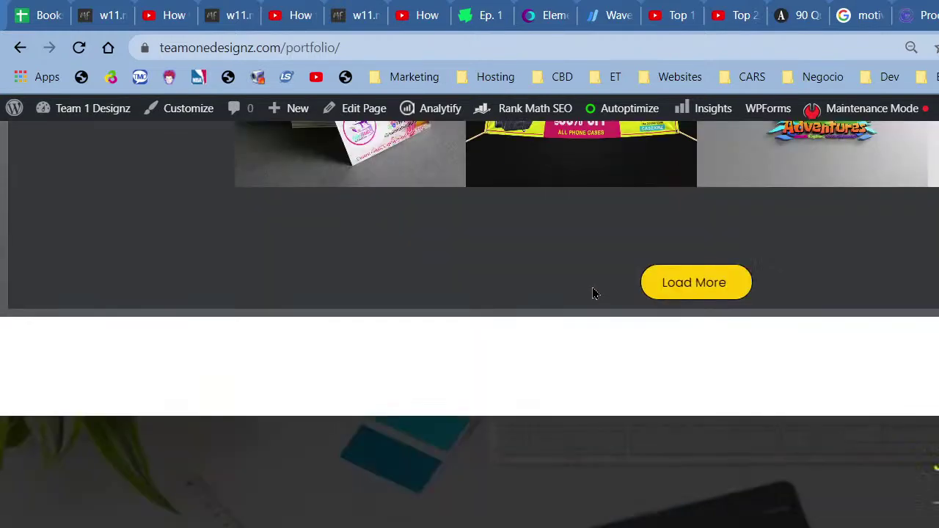
{"action": "scroll", "coordinate": [675, 353], "scroll_direction": "up", "scroll_amount": 7}
{"action": "scroll", "coordinate": [675, 352], "scroll_direction": "down", "scroll_amount": 2}
{"action": "scroll", "coordinate": [675, 353], "scroll_direction": "up", "scroll_amount": 10}
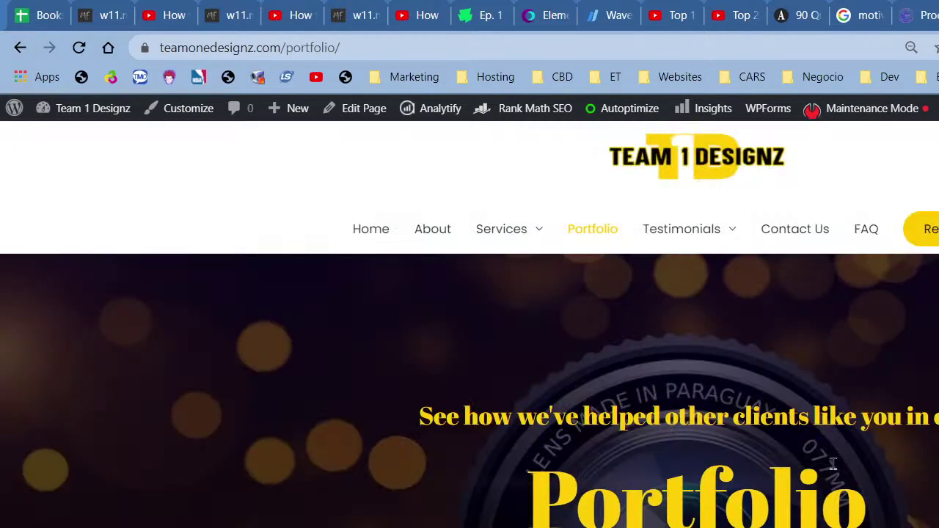
- Open the Leave A Review page under Testimonials and review its form down to the Service Provided options
{"action": "mouse_move", "coordinate": [734, 252]}
{"action": "left_click", "coordinate": [711, 328]}
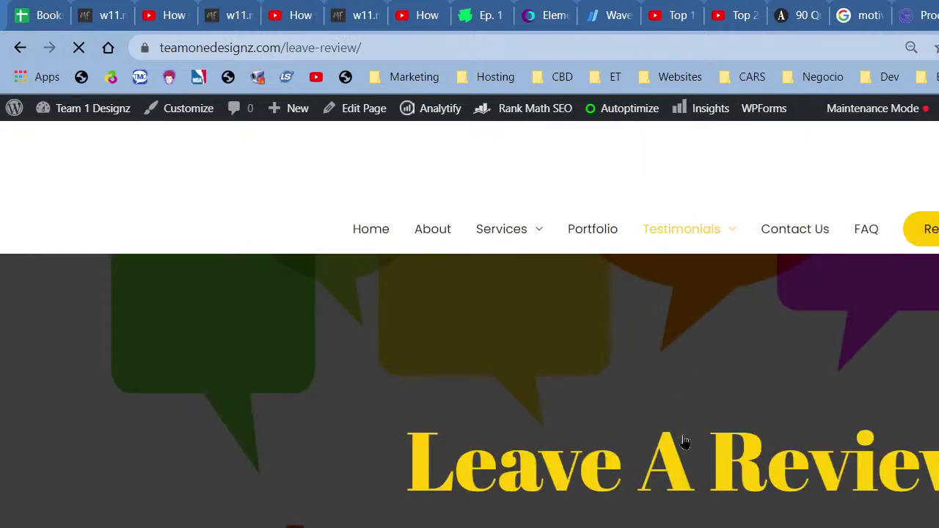
{"action": "scroll", "coordinate": [682, 440], "scroll_direction": "down", "scroll_amount": 5}
{"action": "scroll", "coordinate": [683, 438], "scroll_direction": "down", "scroll_amount": 4}
{"action": "scroll", "coordinate": [527, 348], "scroll_direction": "down", "scroll_amount": 9}
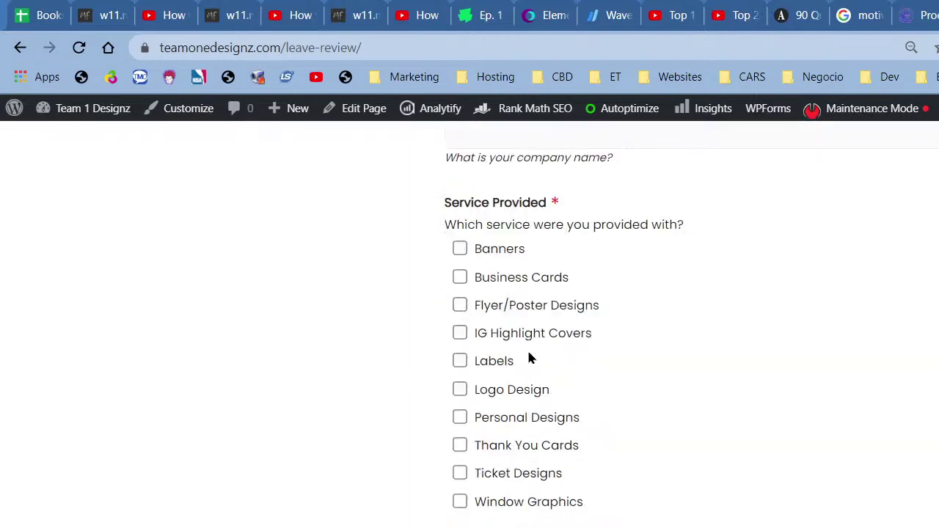
{"action": "scroll", "coordinate": [528, 357], "scroll_direction": "up", "scroll_amount": 15}
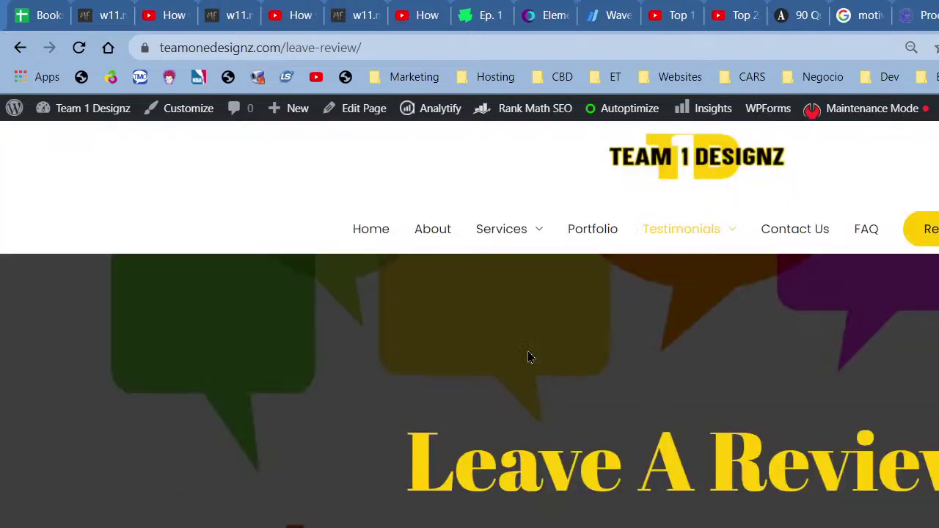